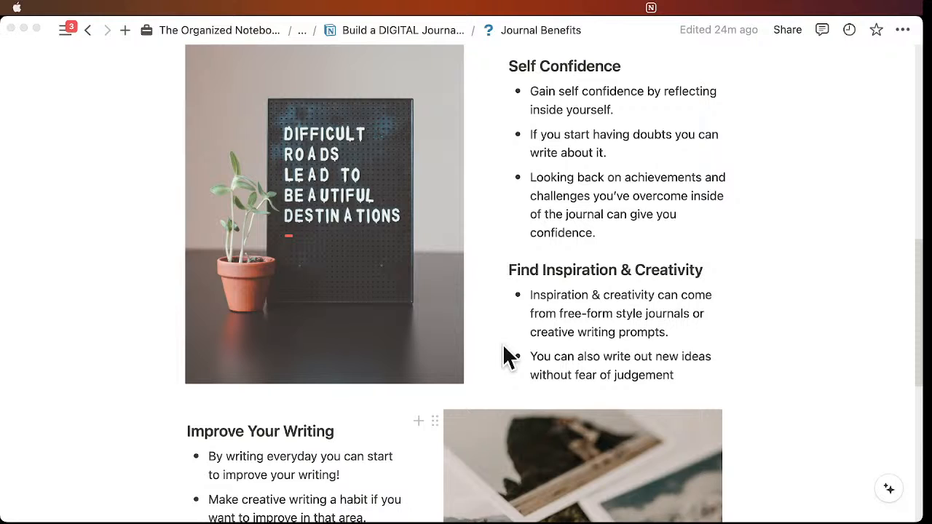
pyautogui.click(477, 519)
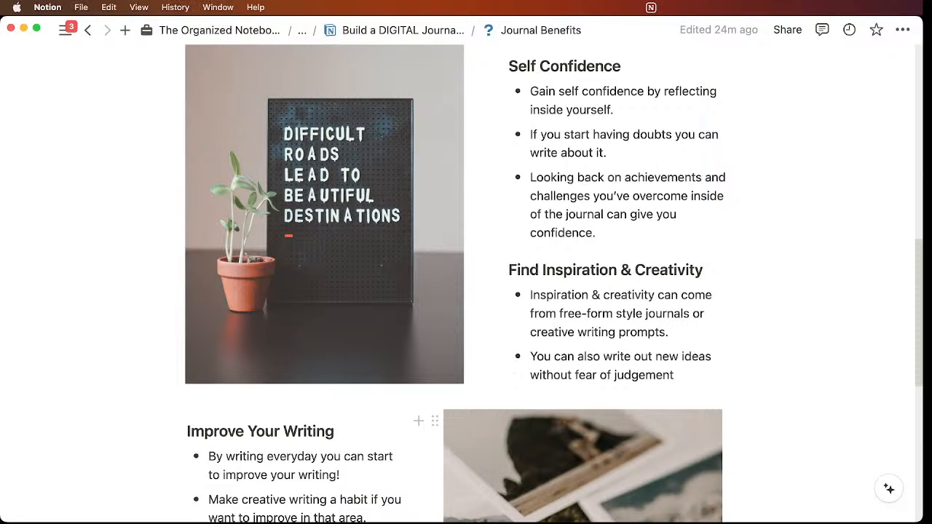
pyautogui.scroll(1, 481, 349)
pyautogui.scroll(-1, 480, 350)
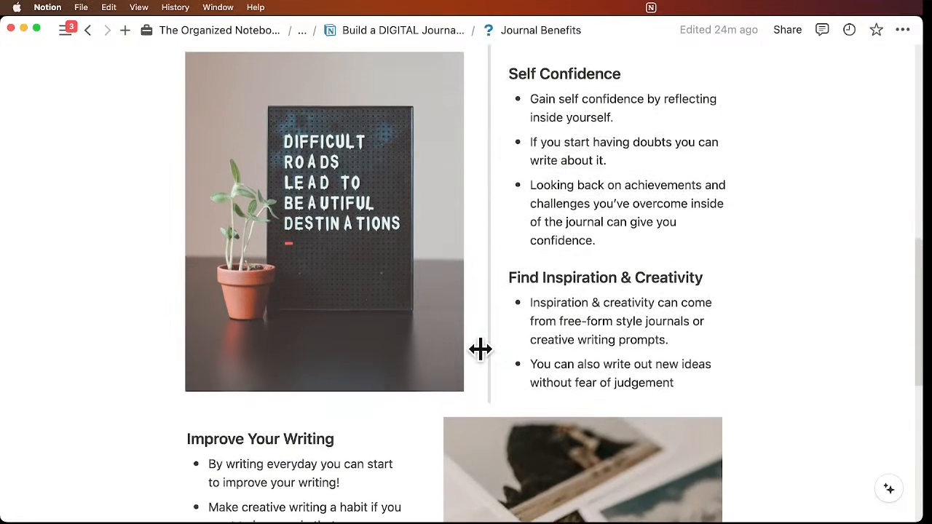
pyautogui.scroll(2, 480, 350)
pyautogui.scroll(-1, 480, 350)
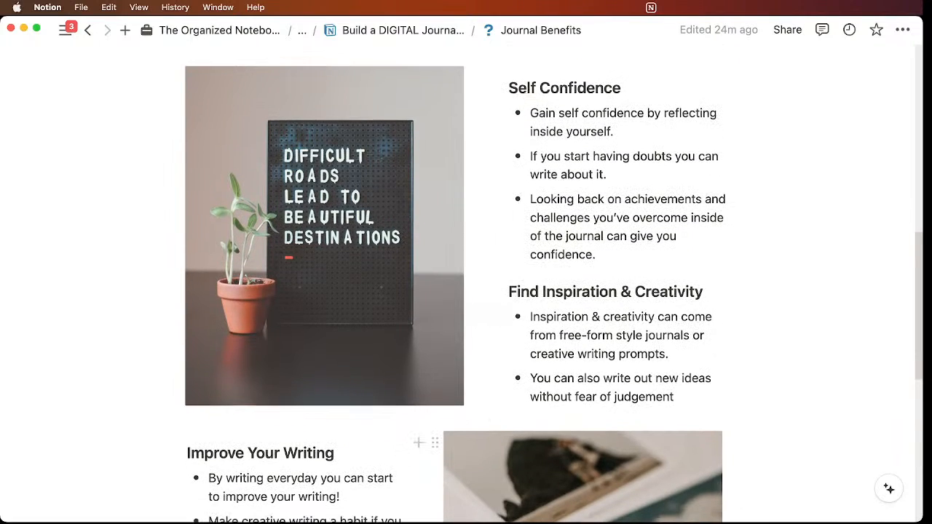
pyautogui.press('super+Tab')
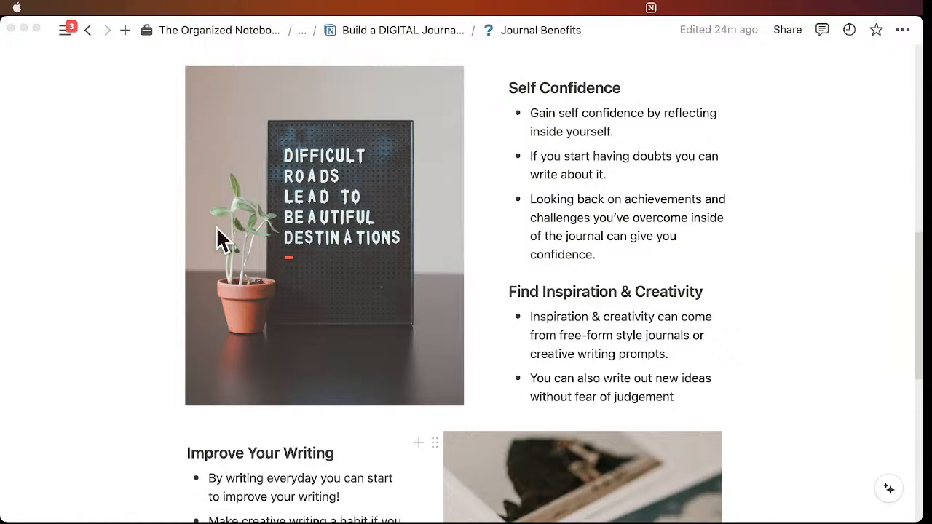
pyautogui.press('super+Tab')
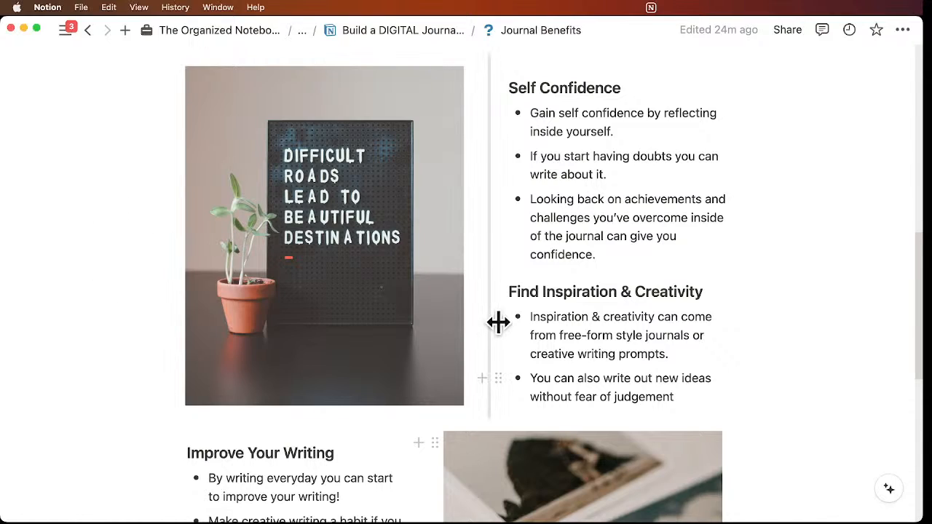
# Step: Read the remaining journal benefits to the end of the page and continue to the Journaling Tips & Ideas page
pyautogui.scroll(-1, 575, 361)
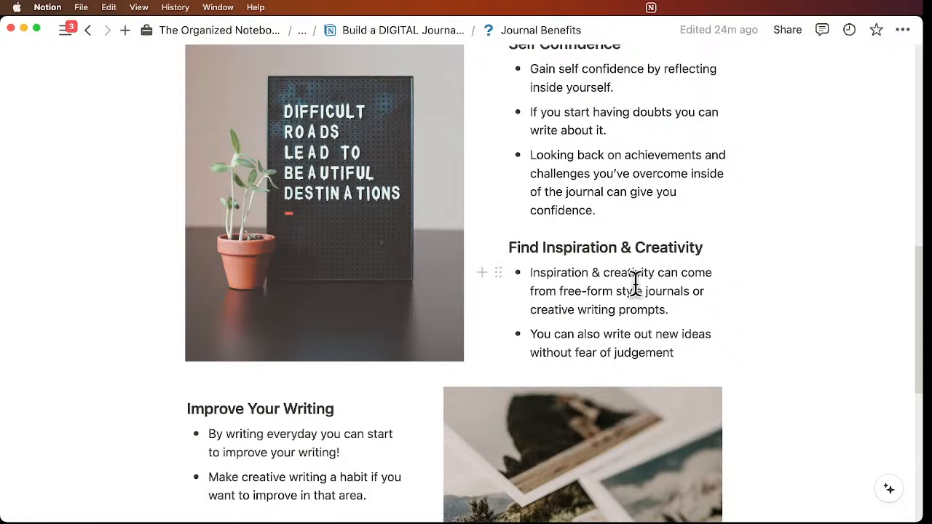
pyautogui.scroll(-9, 636, 284)
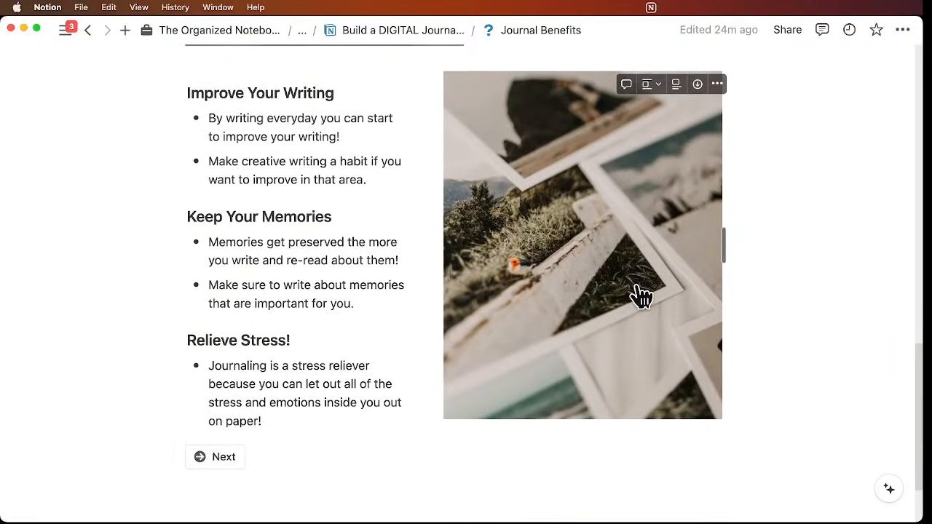
pyautogui.scroll(-1, 641, 295)
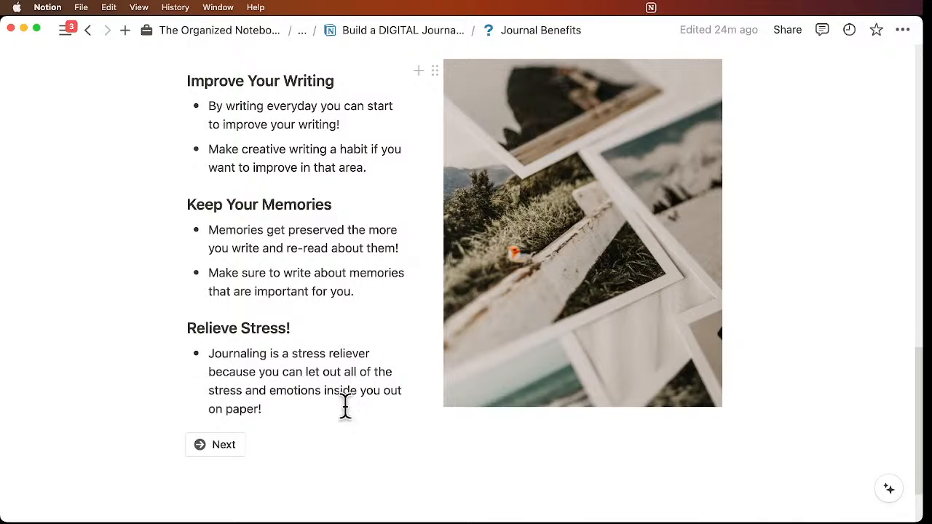
pyautogui.click(218, 447)
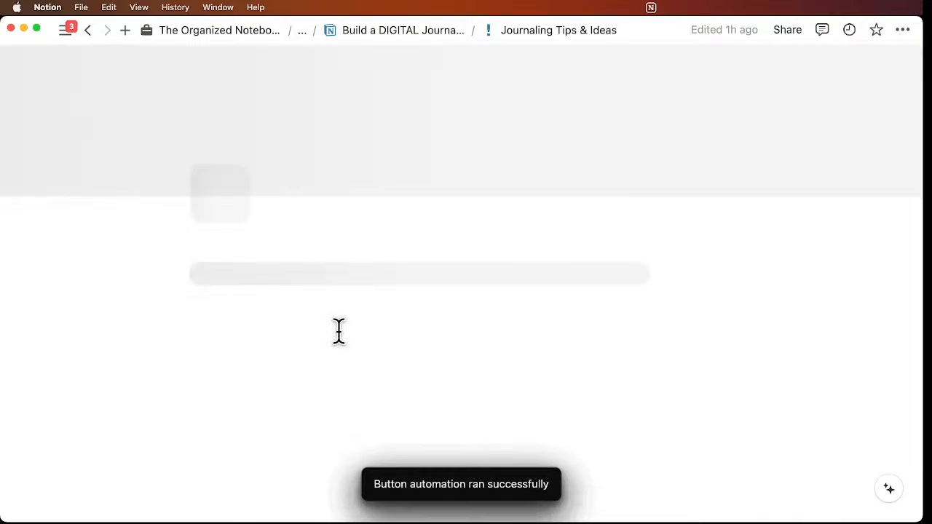
# Step: Read the Journaling Tips & Ideas page from Digital vs. Physical through the Make it a habit! section
pyautogui.scroll(-2, 338, 331)
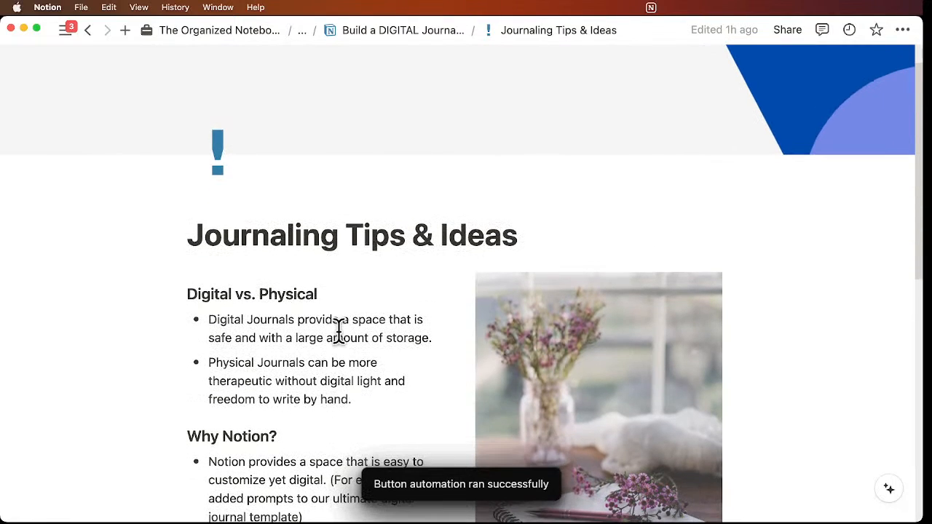
pyautogui.scroll(-5, 339, 331)
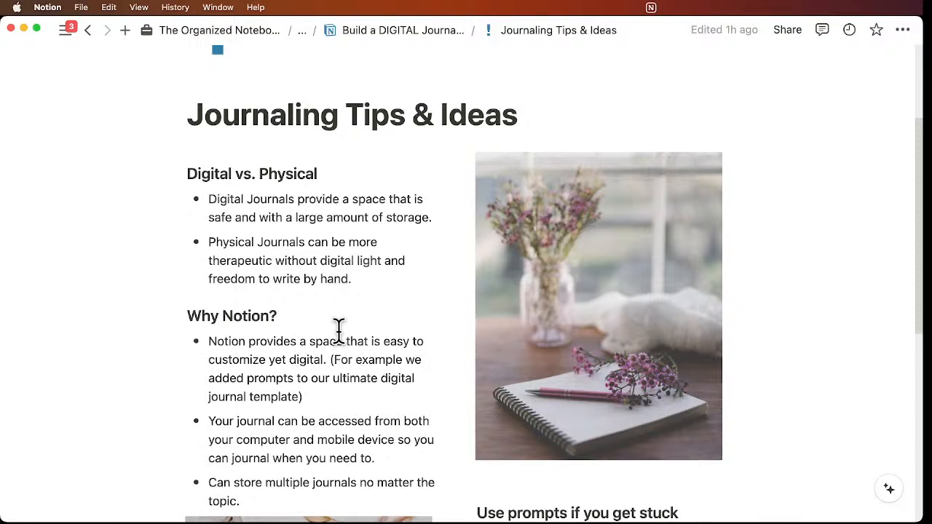
pyautogui.scroll(-1, 339, 330)
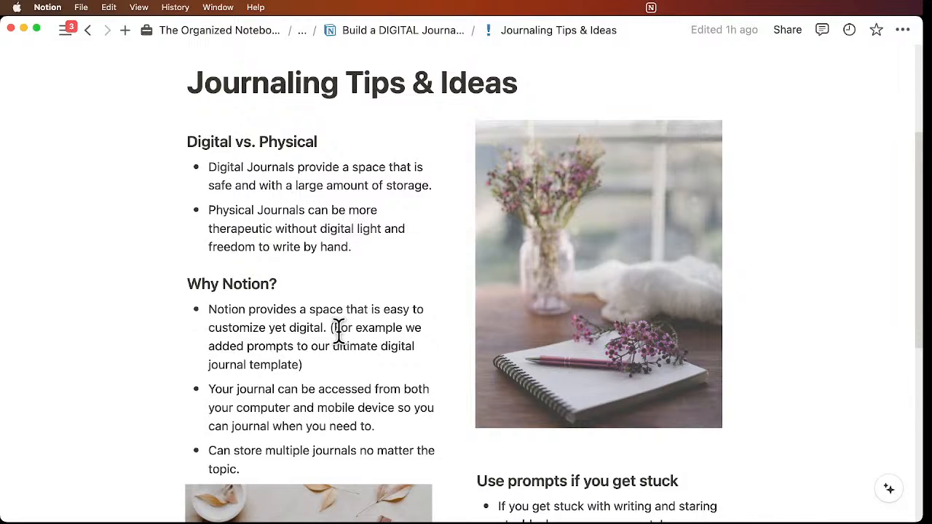
pyautogui.scroll(-2, 338, 380)
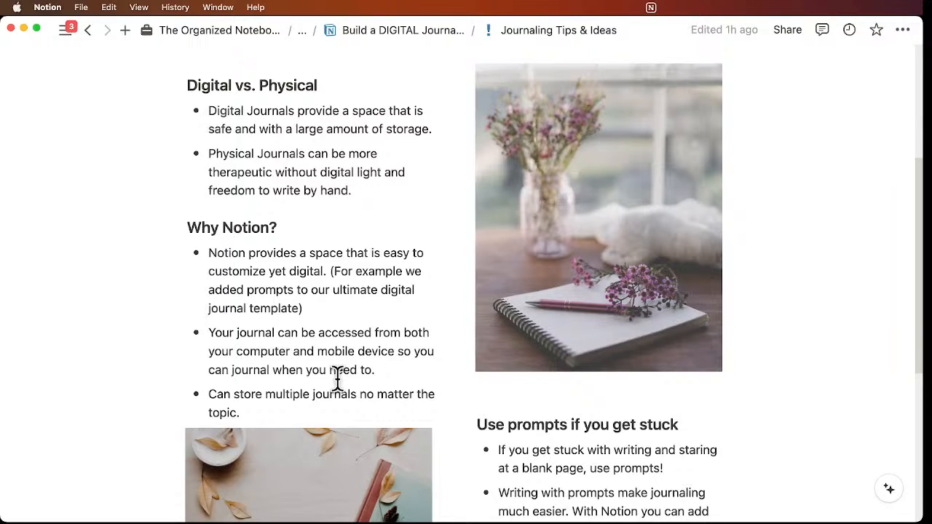
pyautogui.scroll(-1, 337, 379)
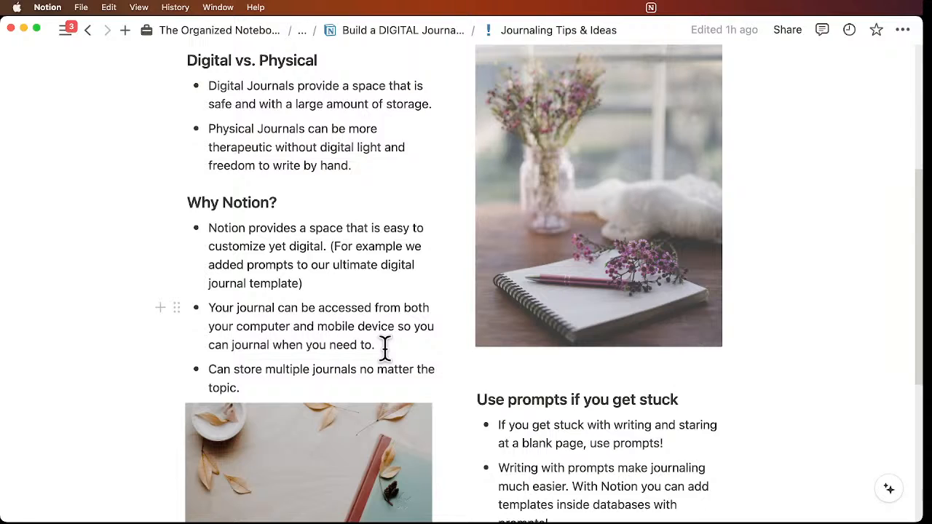
pyautogui.scroll(-4, 513, 386)
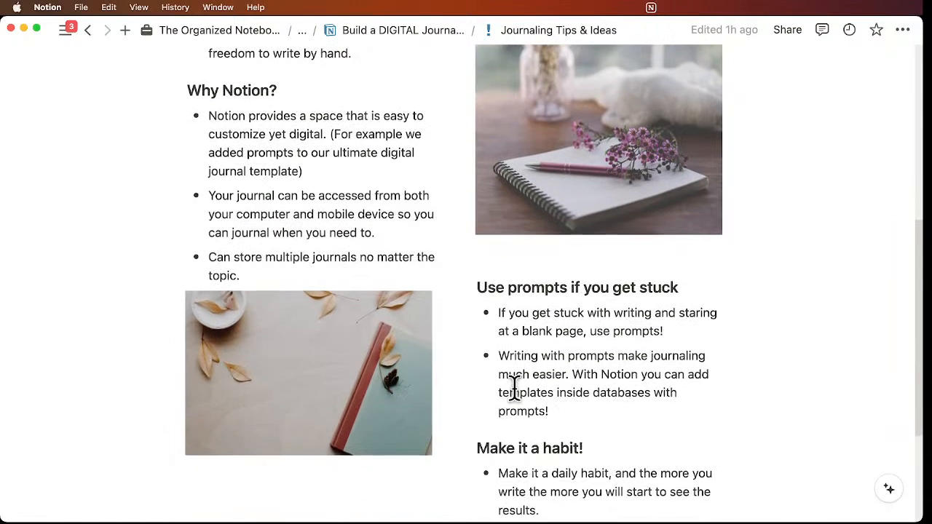
pyautogui.scroll(-2, 514, 386)
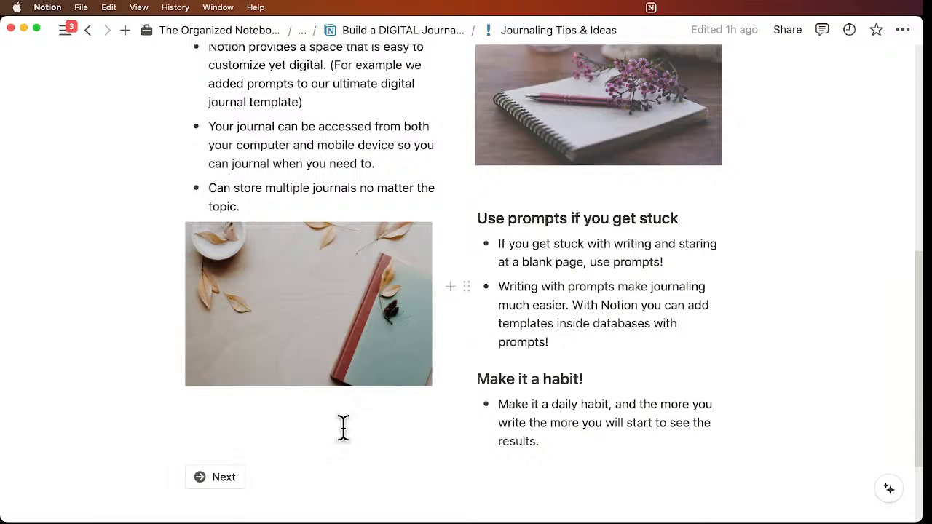
# Step: Continue to the Let's Build! page and open the Journal Notion Template (Preview) page from it
pyautogui.click(211, 480)
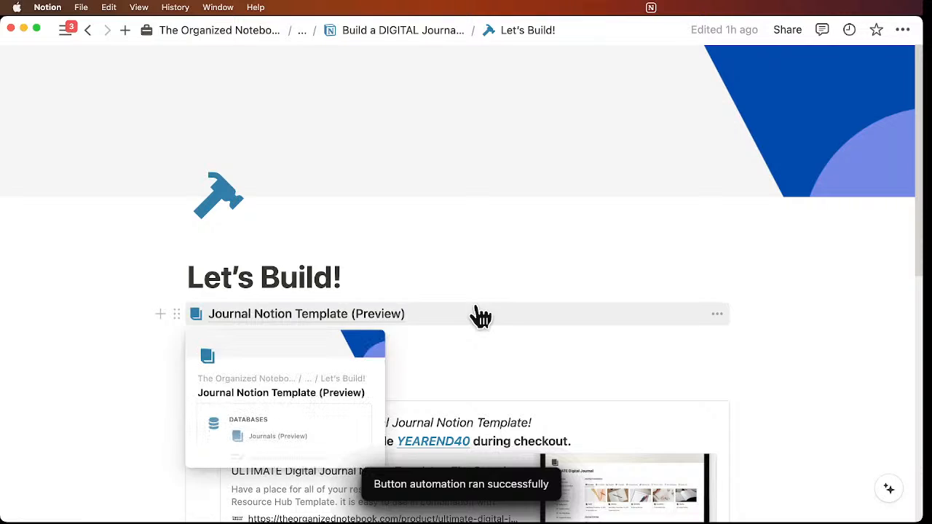
pyautogui.scroll(-2, 460, 243)
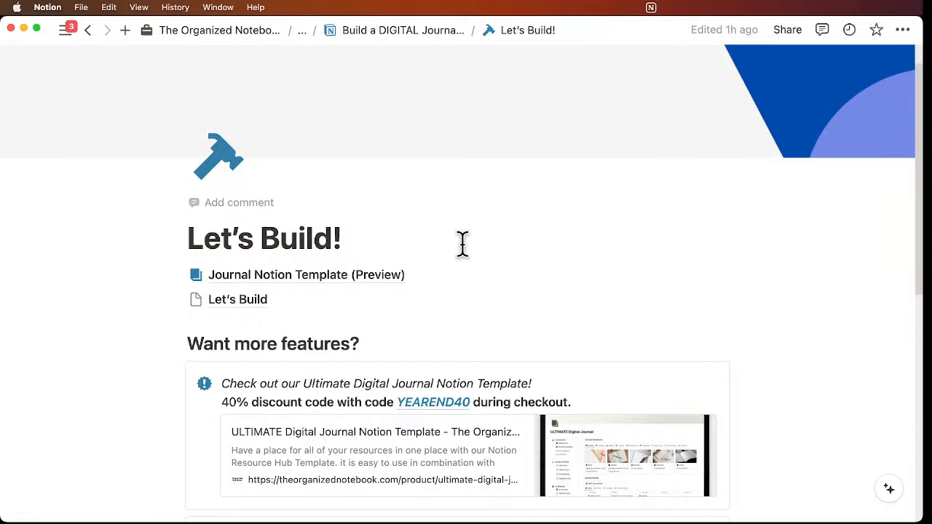
pyautogui.click(369, 284)
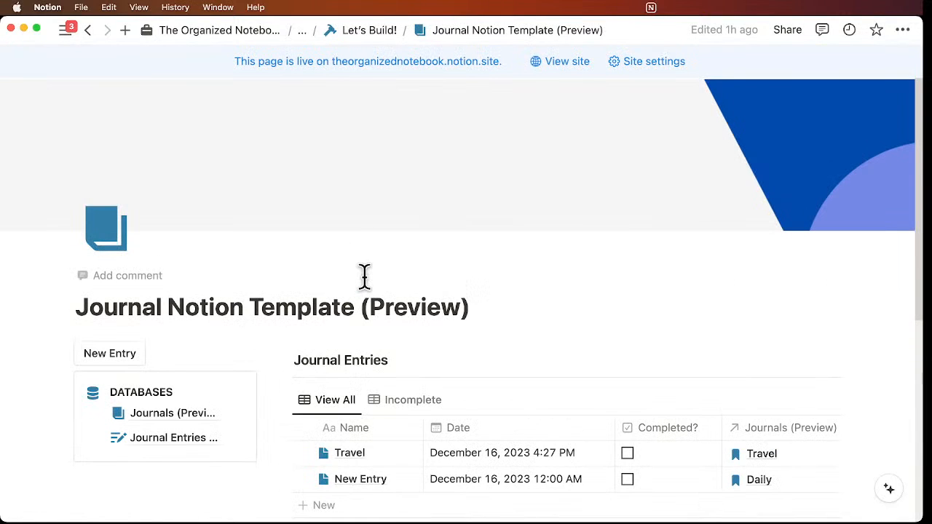
# Step: Check the Incomplete and View All views of the Journal Entries database and look at its available entry templates
pyautogui.scroll(-3, 364, 277)
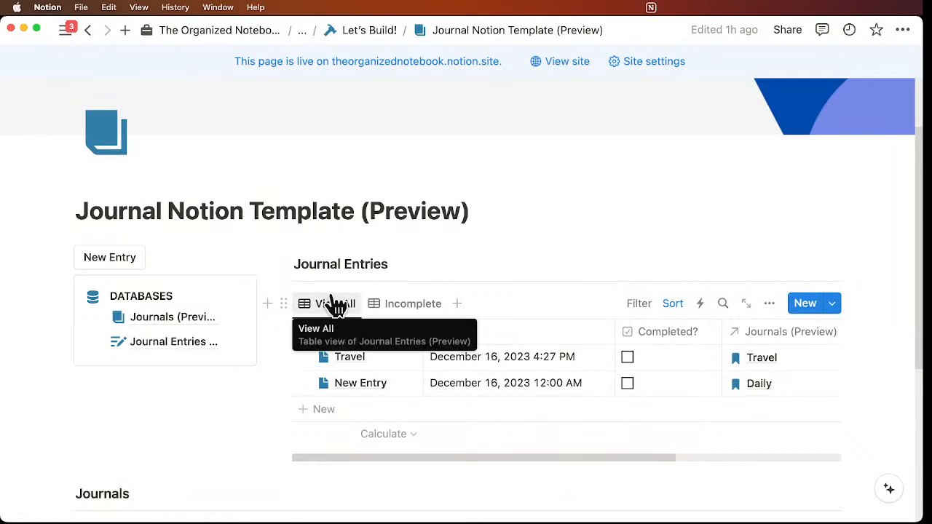
pyautogui.click(422, 313)
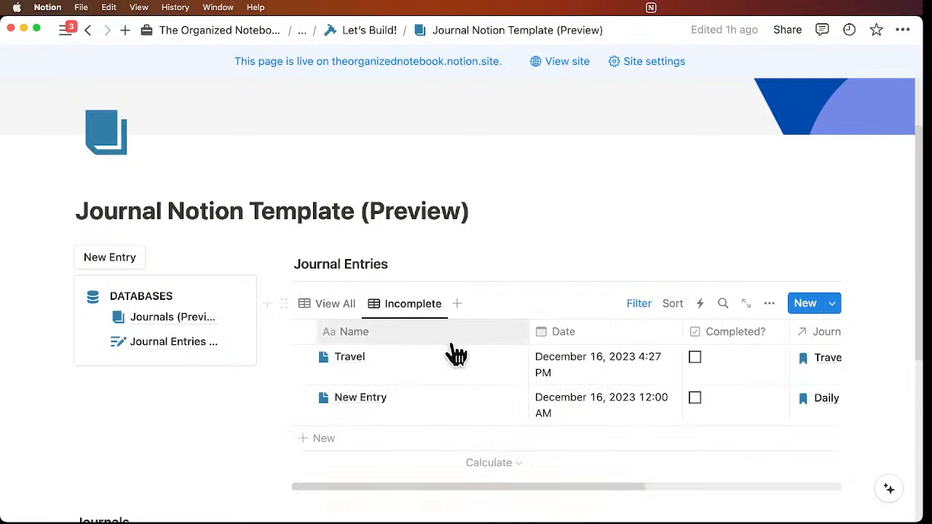
pyautogui.click(347, 313)
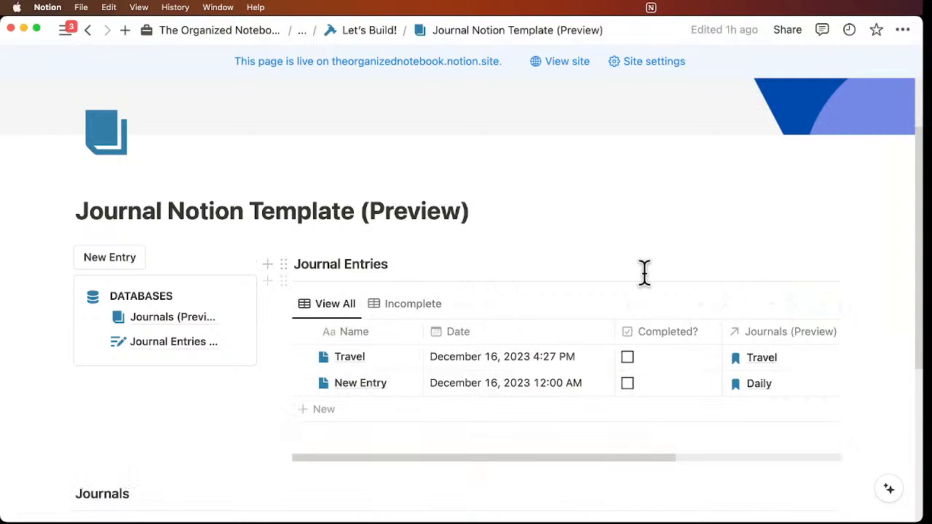
pyautogui.click(833, 305)
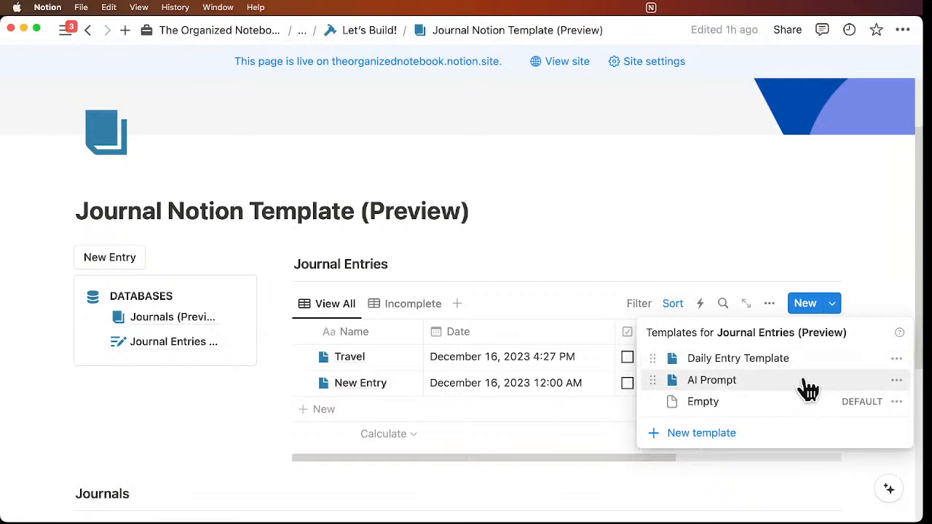
pyautogui.click(902, 291)
# Step: Open the Daily journal from the Journals gallery, examine its entry button, description and linked entries table, and close it
pyautogui.scroll(-8, 882, 330)
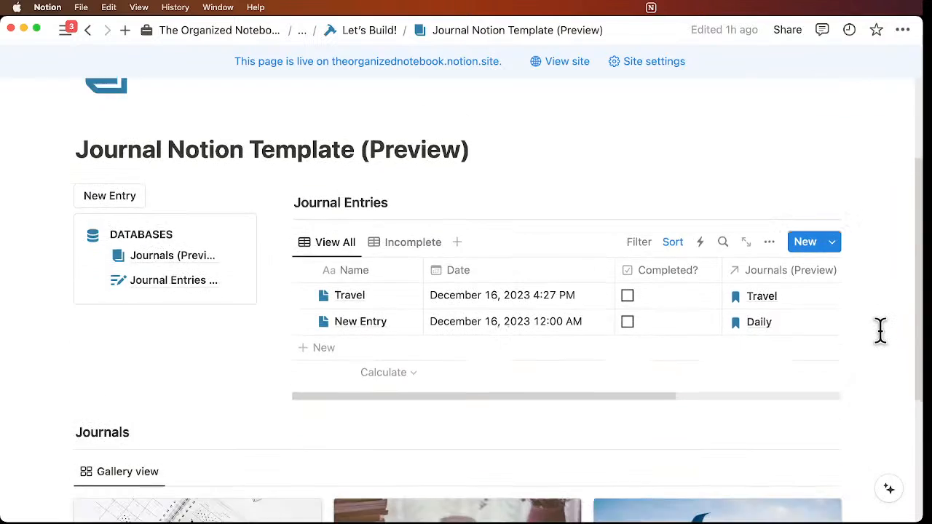
pyautogui.scroll(-2, 881, 330)
pyautogui.scroll(1, 879, 328)
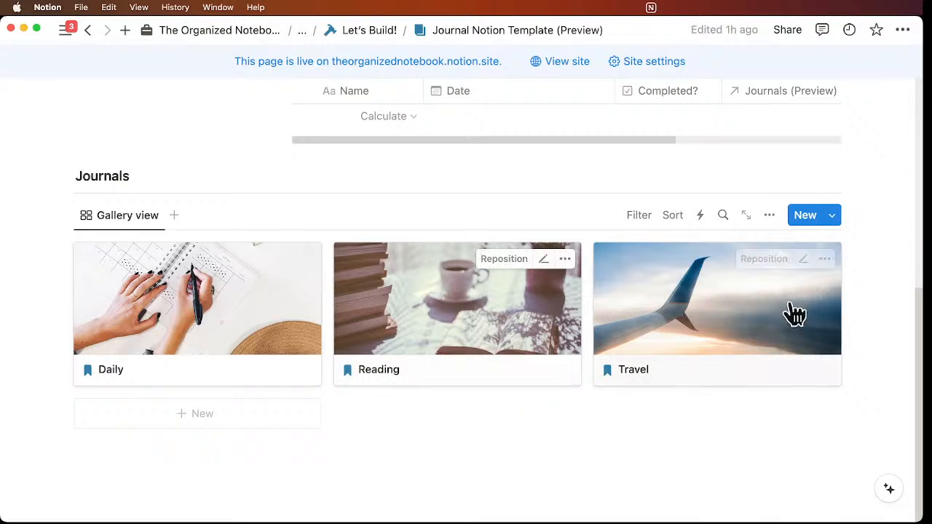
pyautogui.click(285, 345)
pyautogui.scroll(-5, 454, 300)
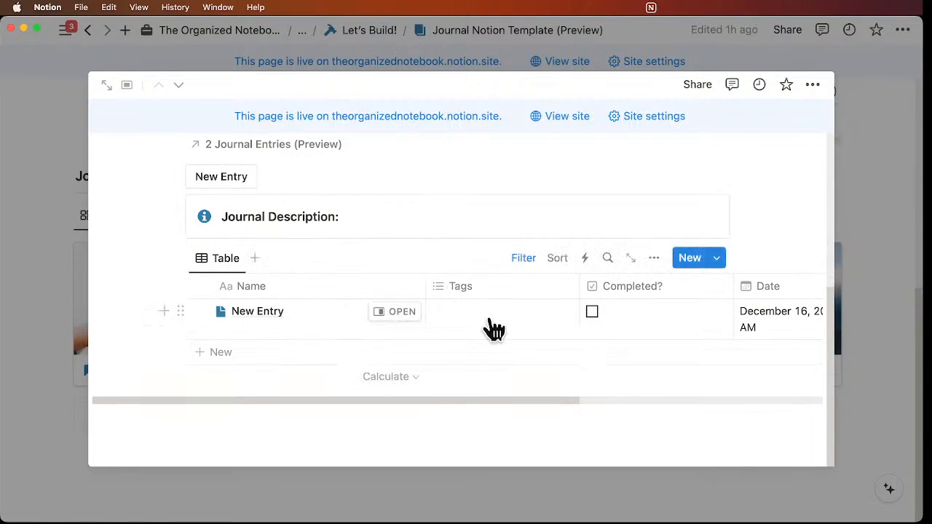
pyautogui.hscroll(5, 511, 327)
pyautogui.hscroll(-5, 512, 328)
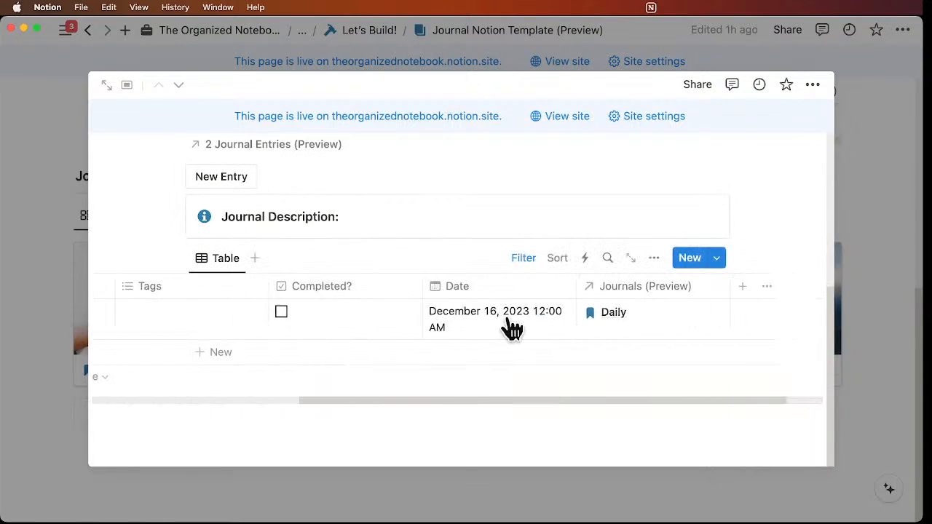
pyautogui.scroll(2, 471, 320)
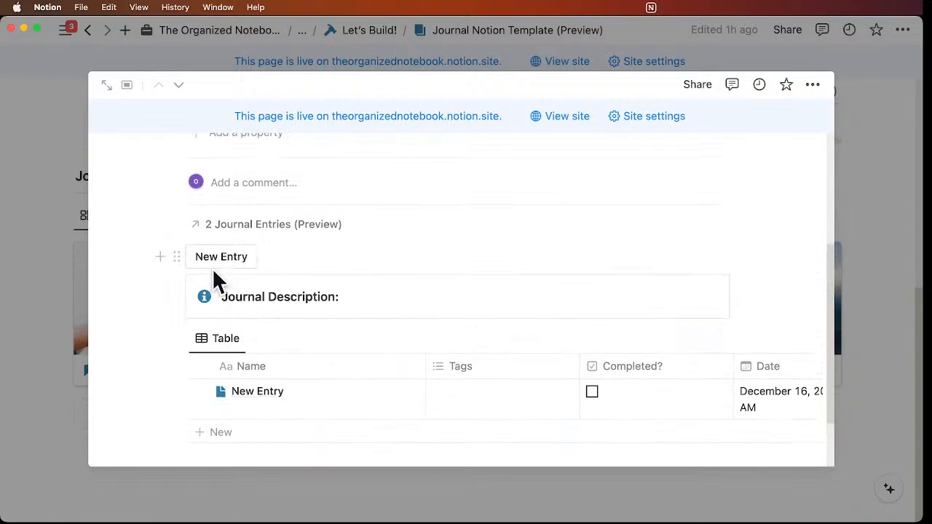
pyautogui.scroll(5, 282, 261)
pyautogui.scroll(-5, 282, 262)
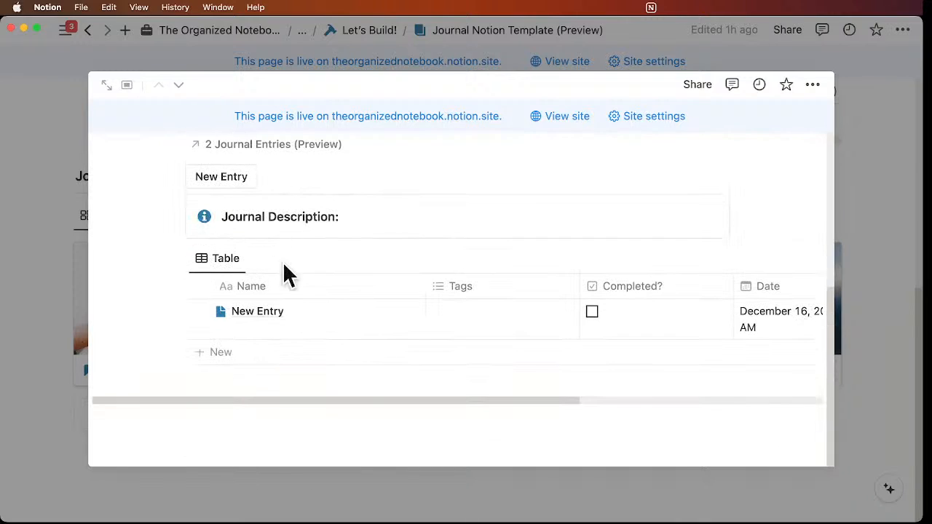
pyautogui.click(872, 269)
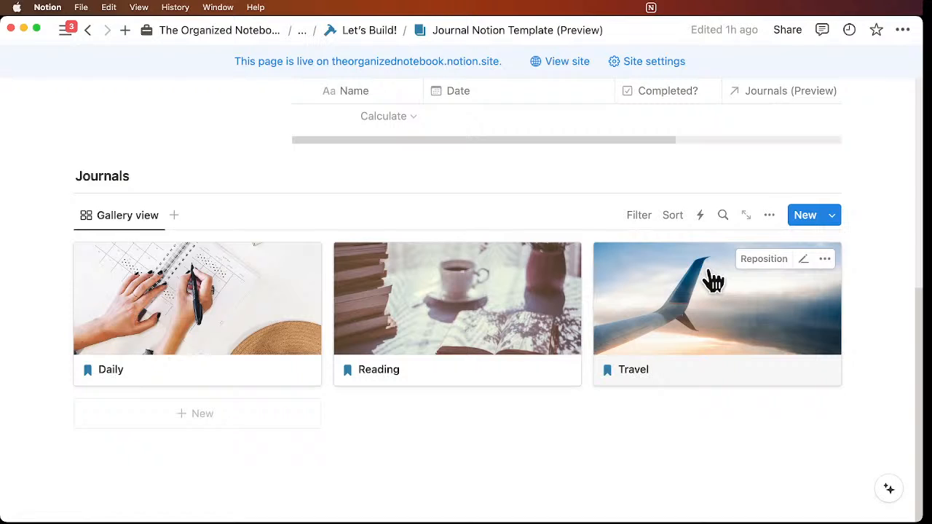
# Step: Look at the templates available for the Journals gallery database
pyautogui.scroll(2, 710, 279)
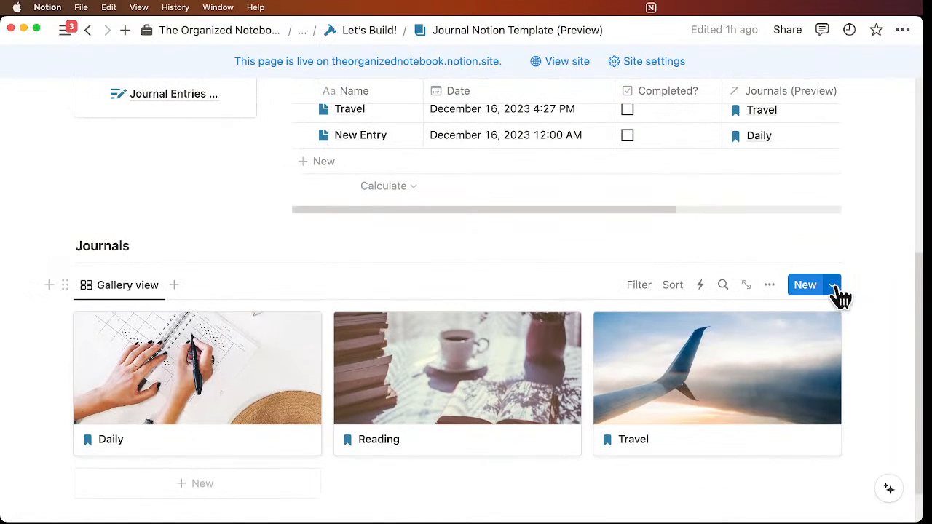
pyautogui.click(833, 286)
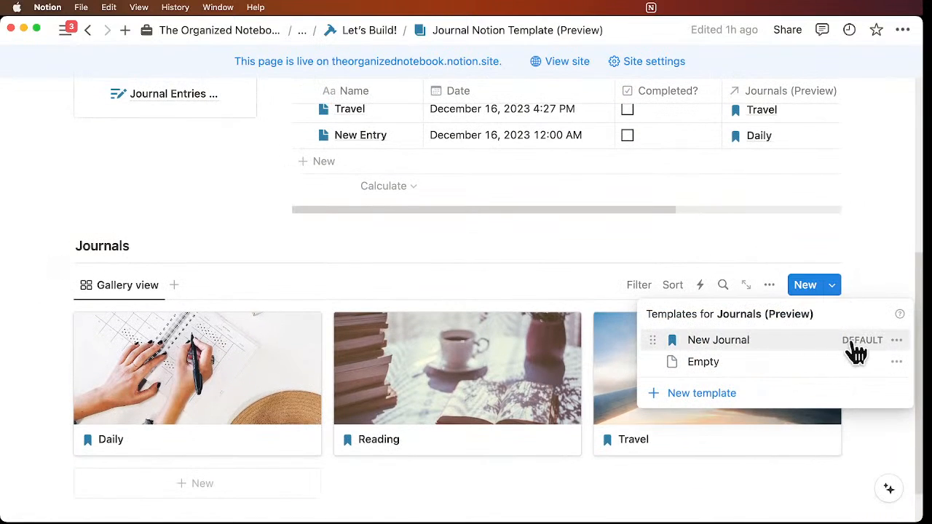
pyautogui.click(869, 278)
# Step: Look over the template preview's Journal Entries area once more and return to the parent Let's Build! page
pyautogui.scroll(3, 799, 255)
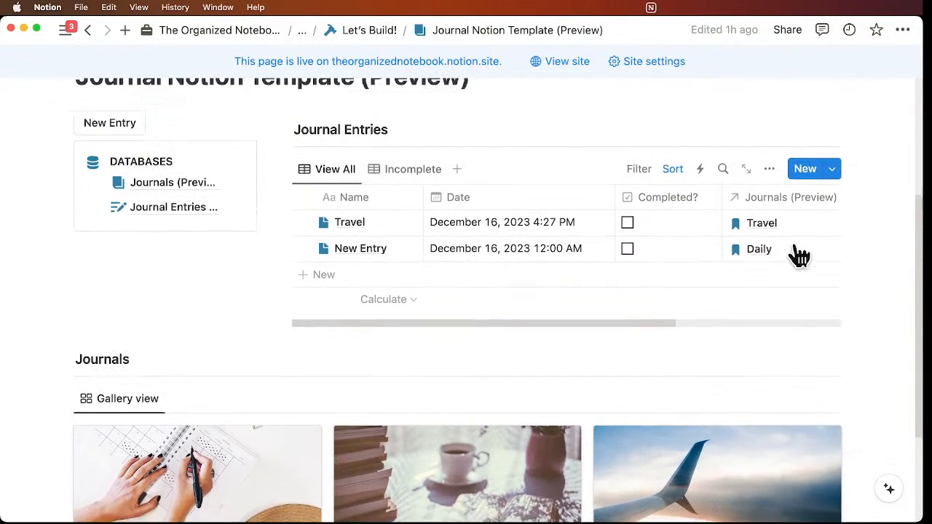
pyautogui.scroll(1, 797, 255)
pyautogui.scroll(3, 795, 251)
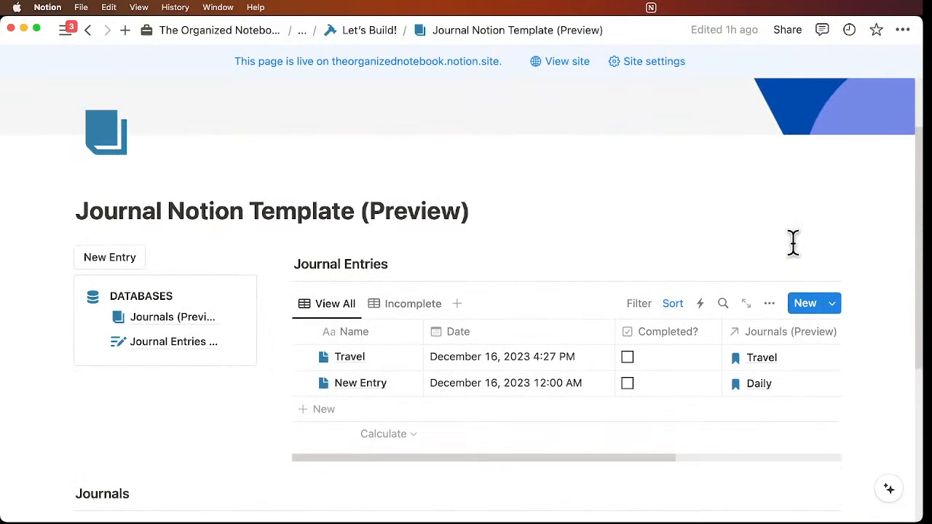
pyautogui.scroll(2, 794, 242)
pyautogui.click(374, 32)
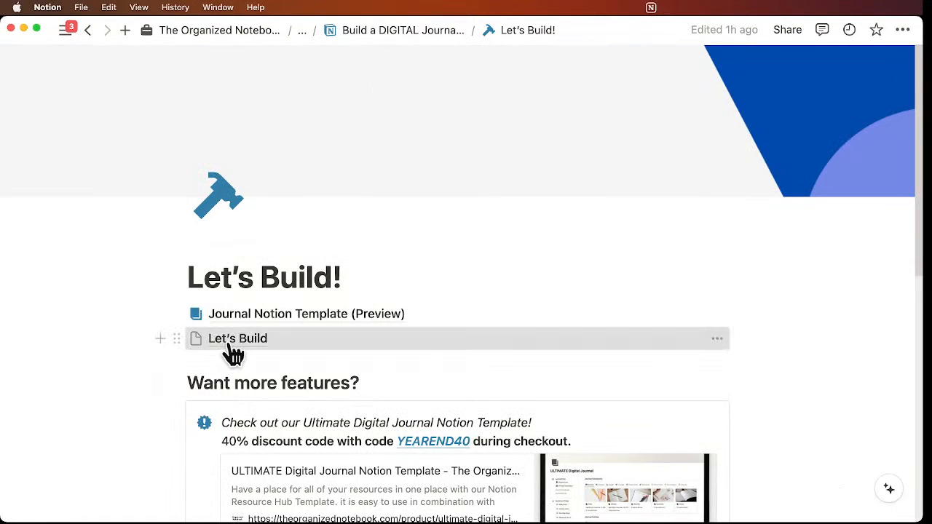
# Step: Open the blank Let's Build subpage and turn on both small text and full width for it
pyautogui.click(230, 342)
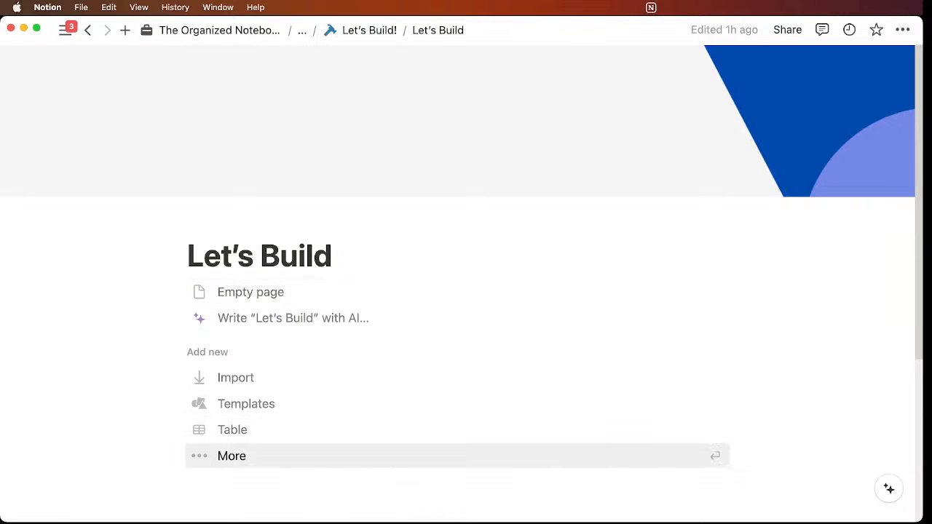
pyautogui.press('super+Tab')
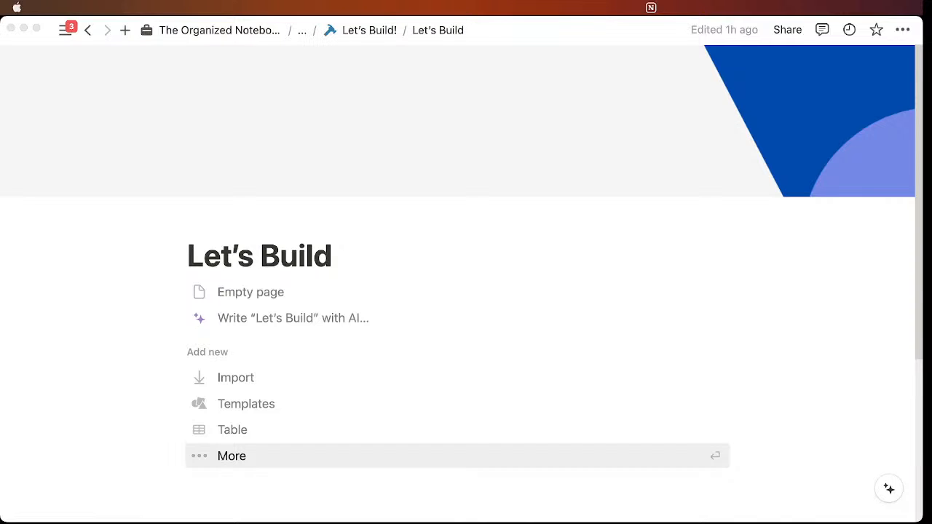
pyautogui.press('super+Tab')
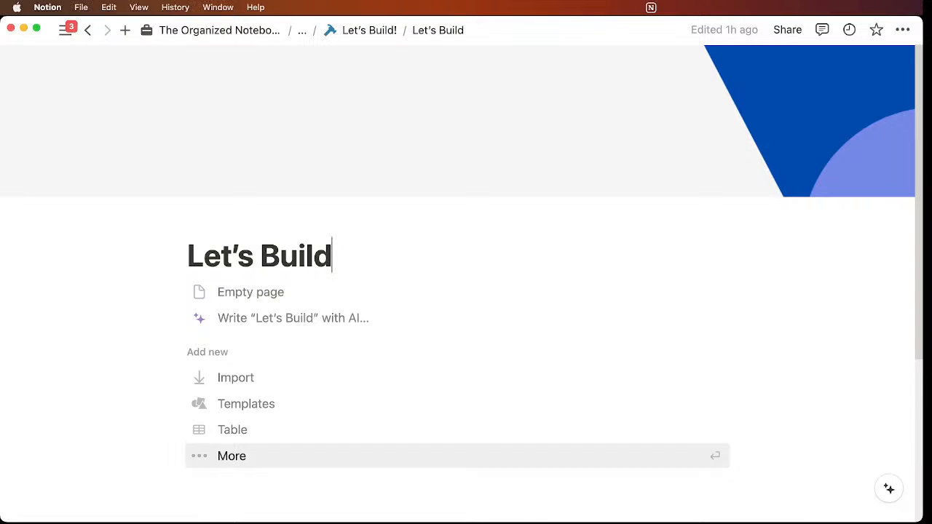
pyautogui.click(903, 33)
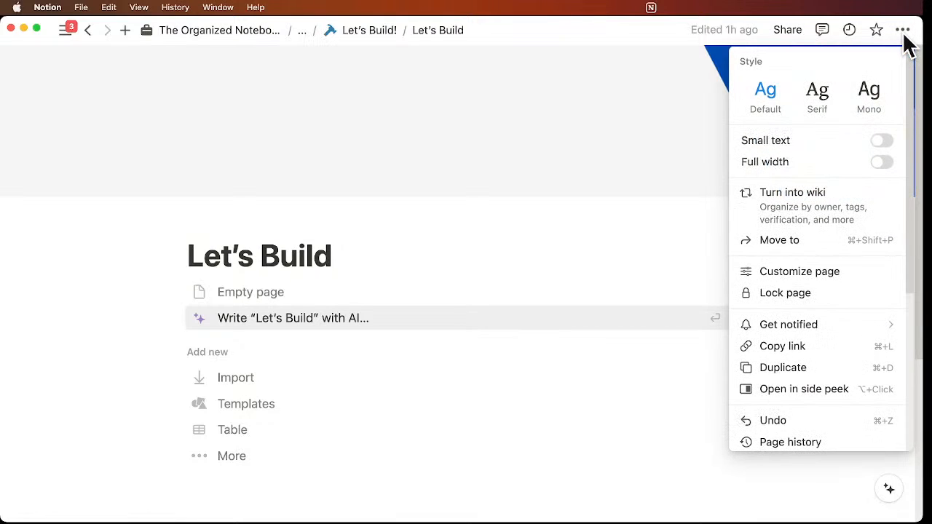
pyautogui.click(882, 142)
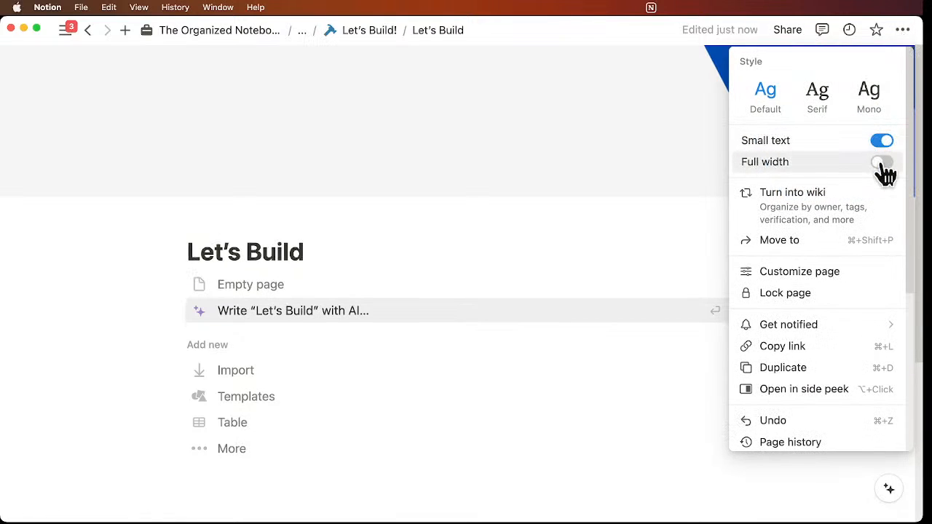
pyautogui.click(883, 163)
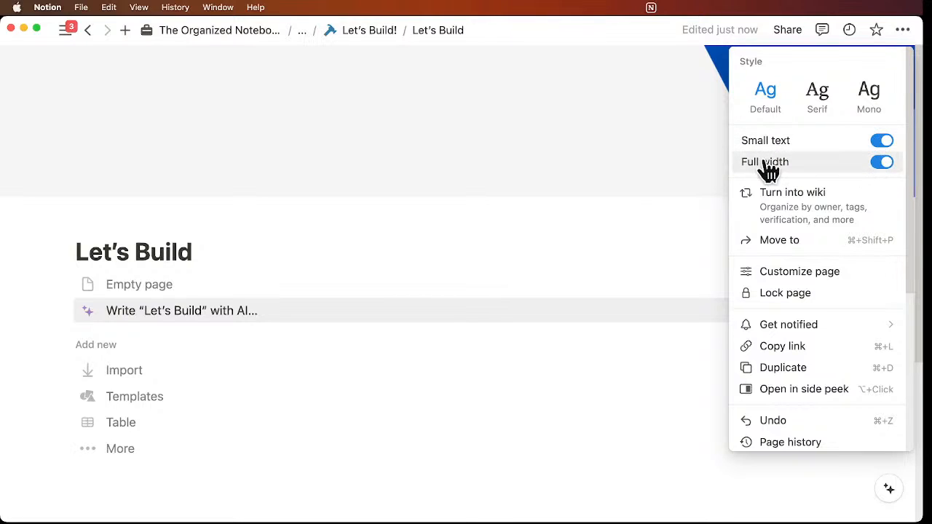
pyautogui.click(244, 284)
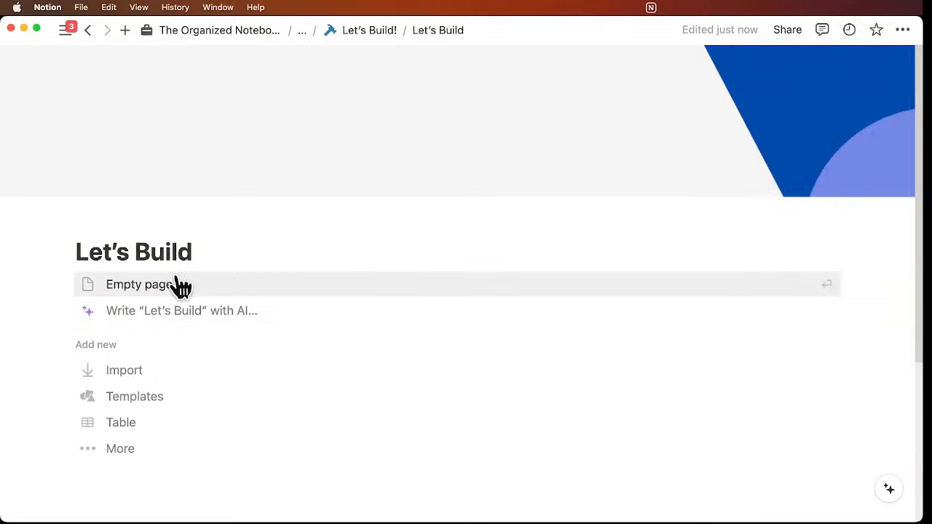
# Step: Add an icon to the Let's Build page and change it to the blue journal book icon
pyautogui.moveTo(119, 245)
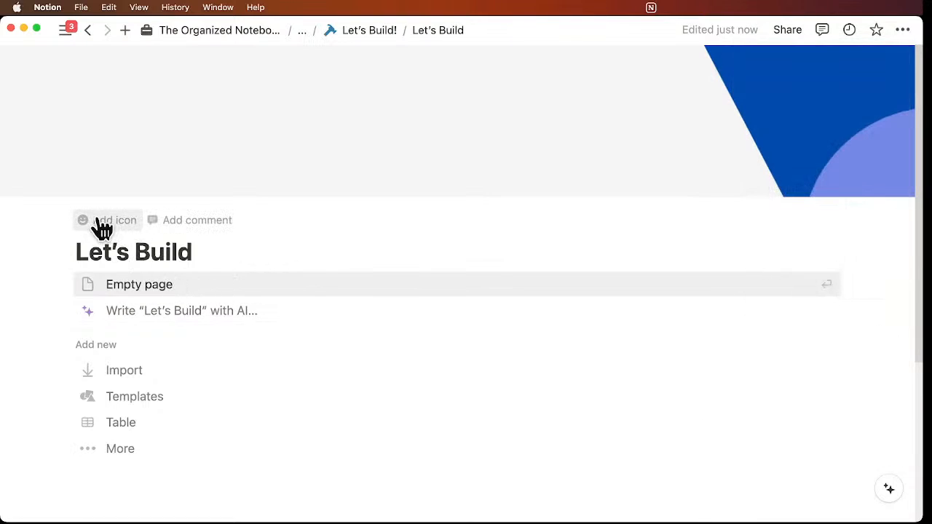
pyautogui.click(111, 225)
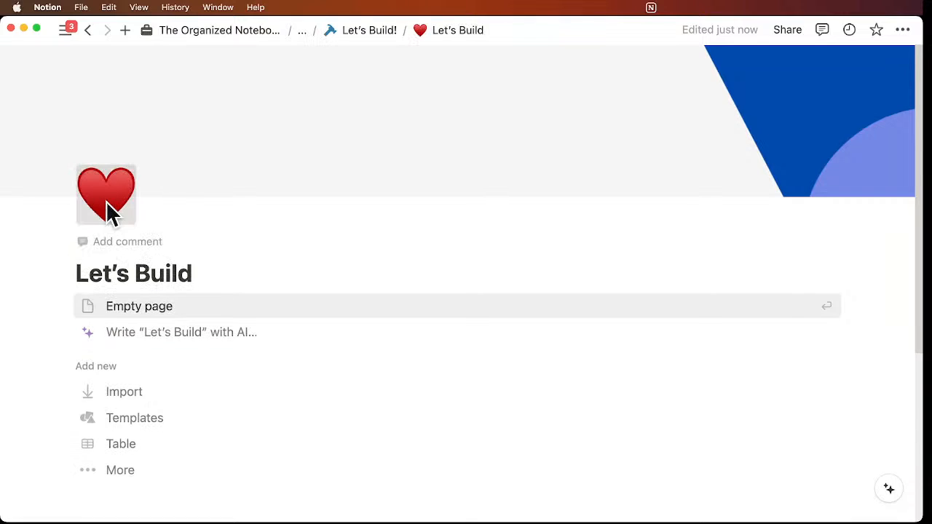
pyautogui.click(107, 204)
pyautogui.click(80, 248)
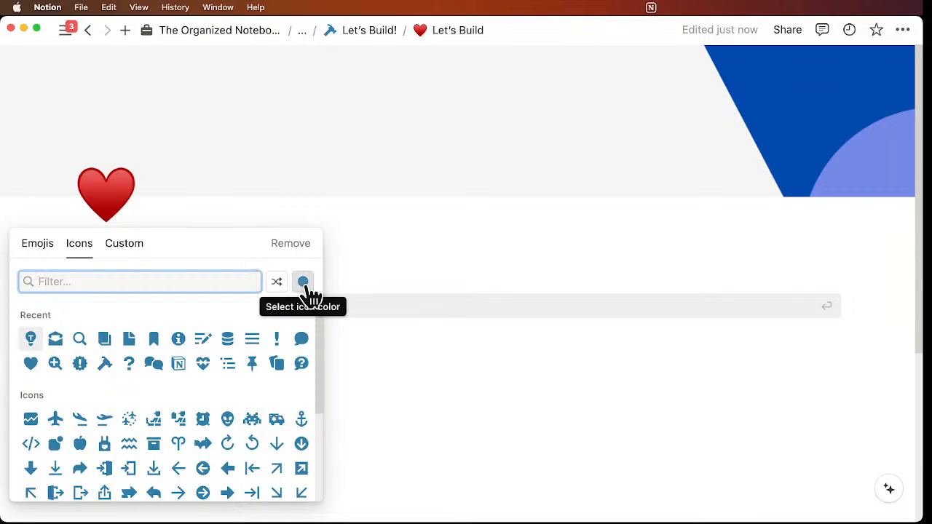
pyautogui.click(304, 283)
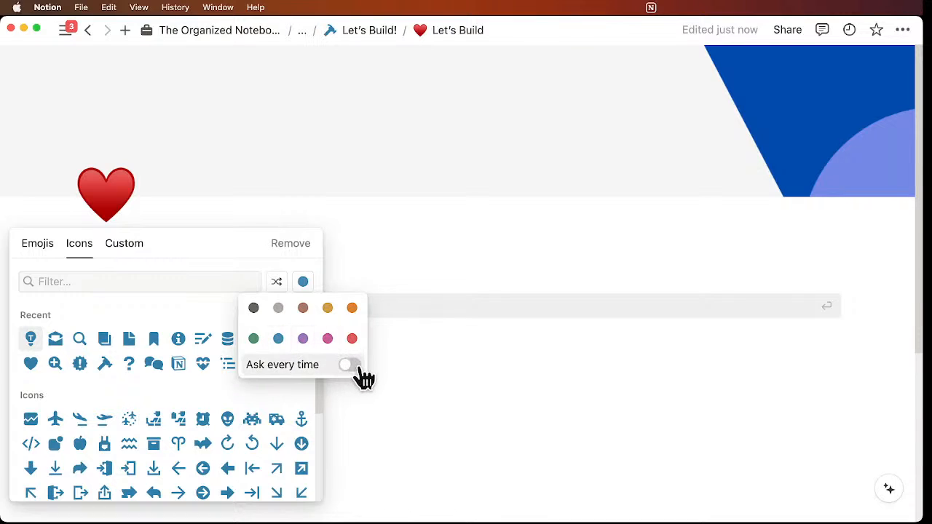
pyautogui.click(192, 301)
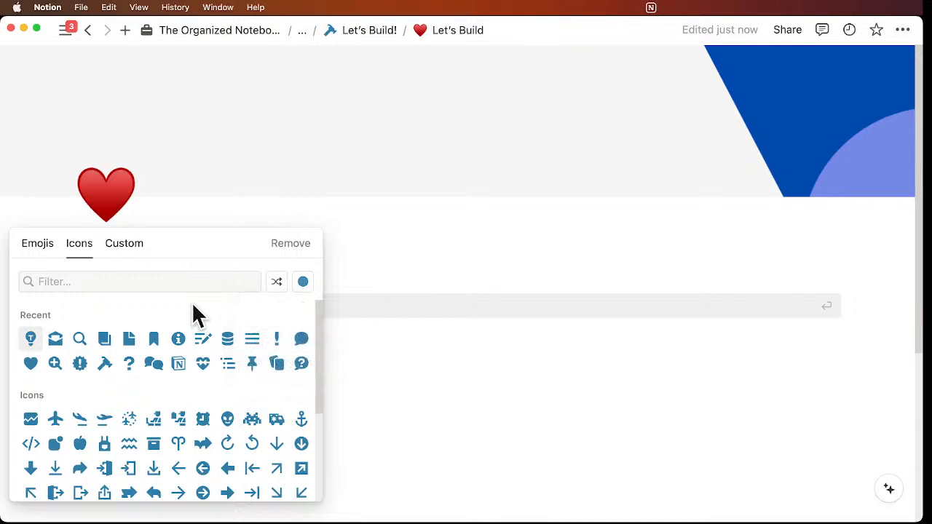
pyautogui.click(104, 341)
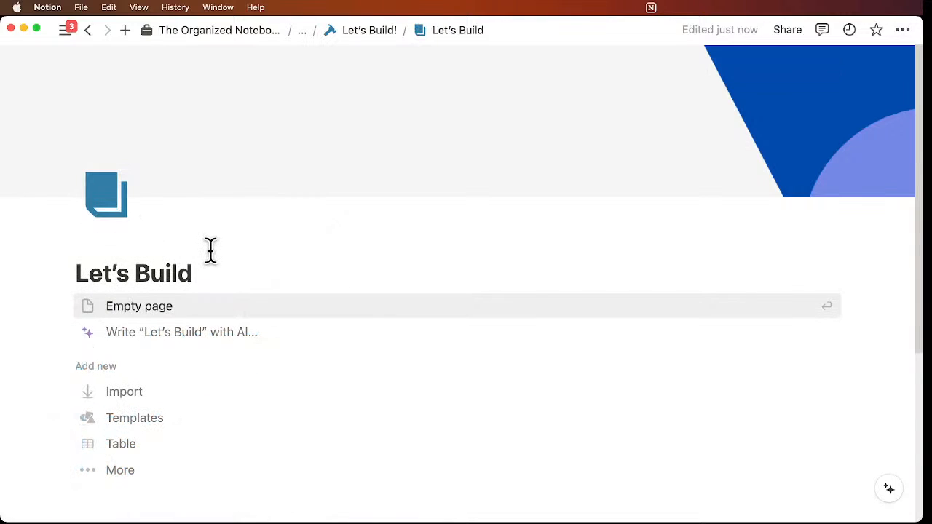
# Step: Start Let's Build as an empty page and embed a sub-page titled Journals in it
pyautogui.click(159, 318)
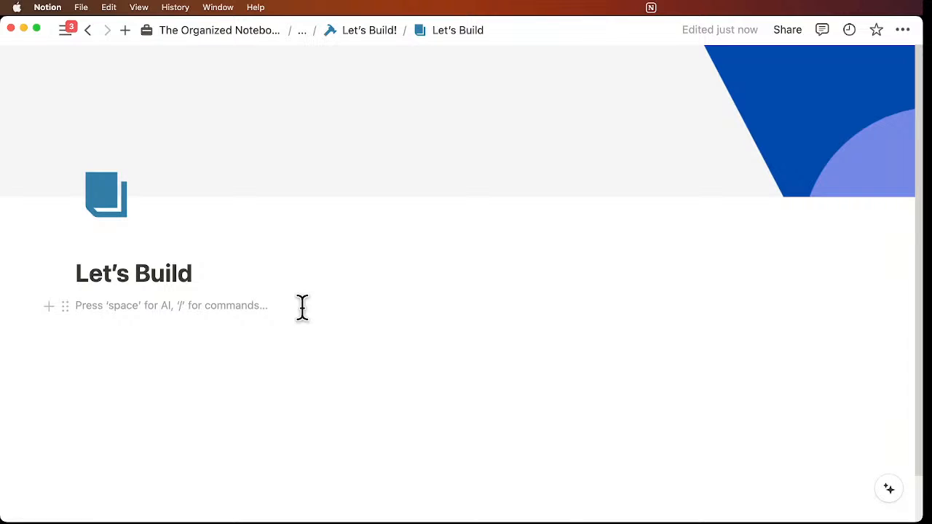
pyautogui.write('/page')
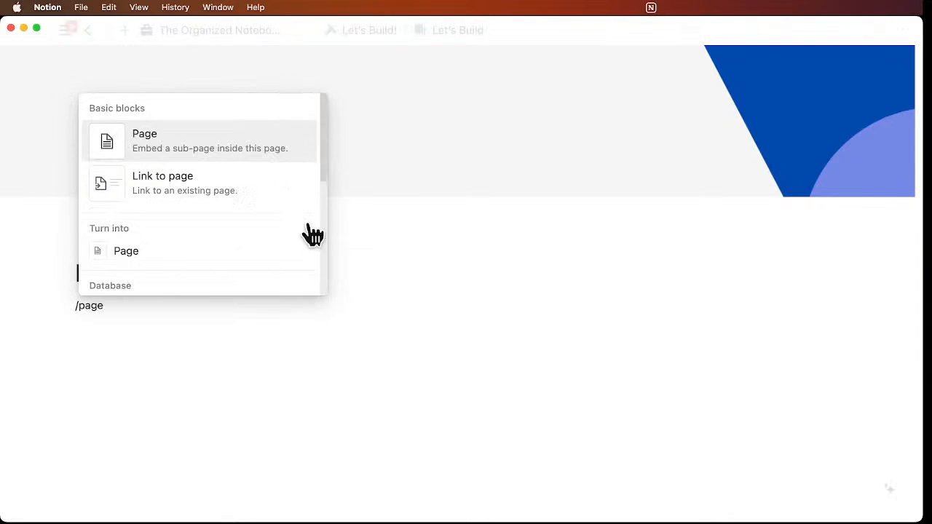
pyautogui.click(222, 152)
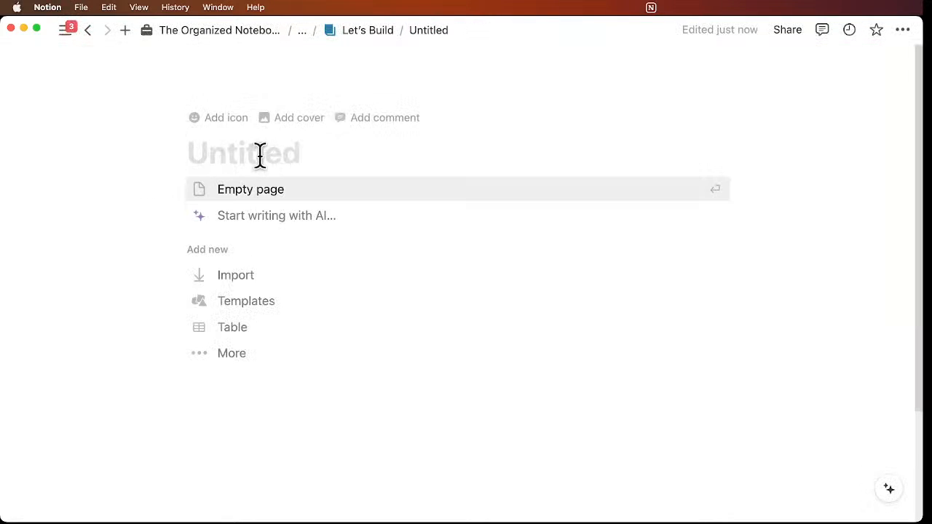
pyautogui.write('Journals')
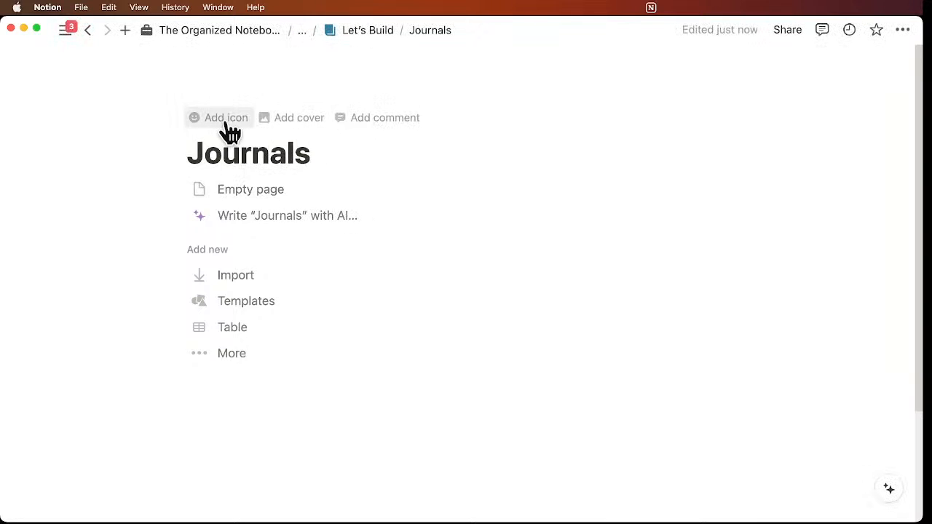
# Step: Give the Journals page the blue bookmark icon
pyautogui.click(231, 120)
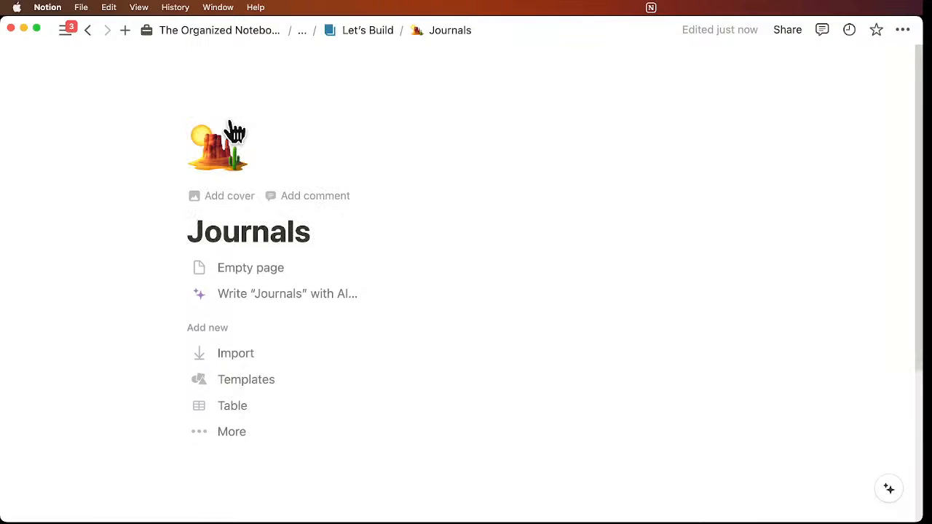
pyautogui.click(223, 154)
pyautogui.click(138, 201)
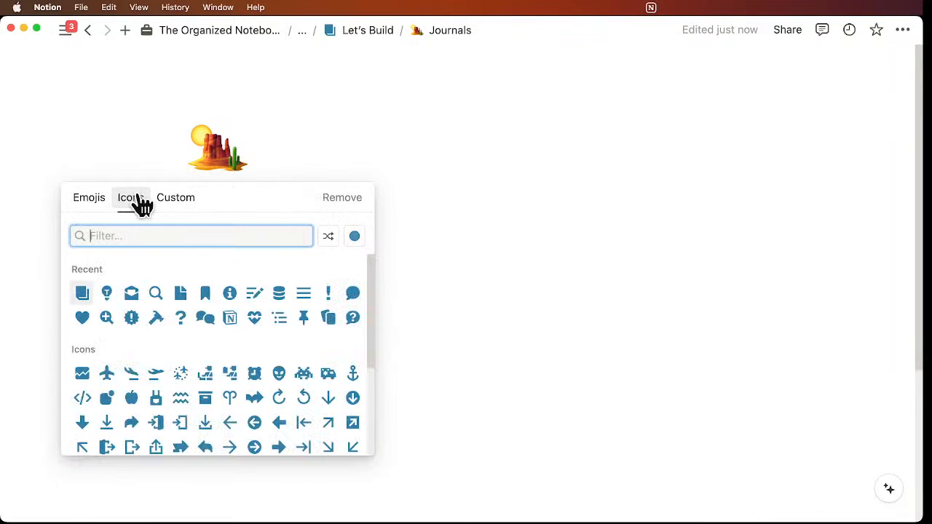
pyautogui.click(205, 294)
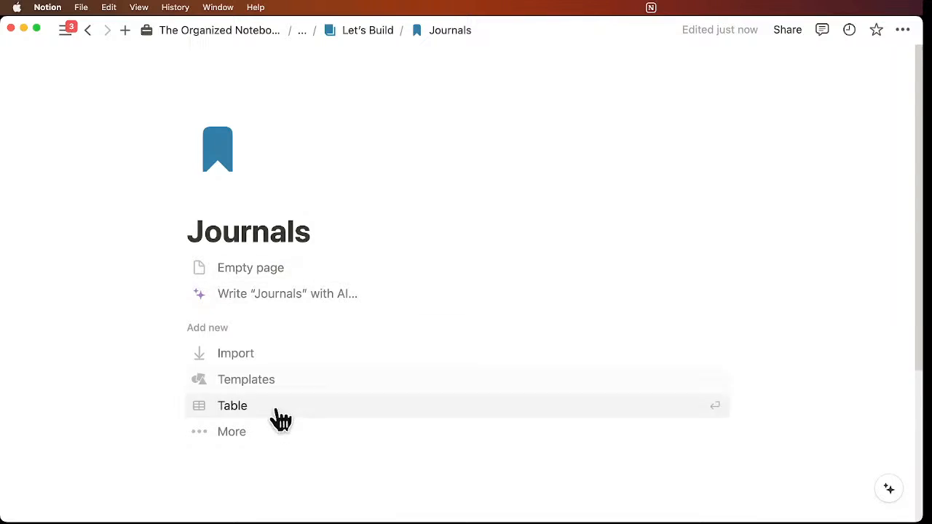
# Step: Turn the Journals page into a gallery backed by a new database
pyautogui.click(240, 445)
pyautogui.scroll(-5, 240, 495)
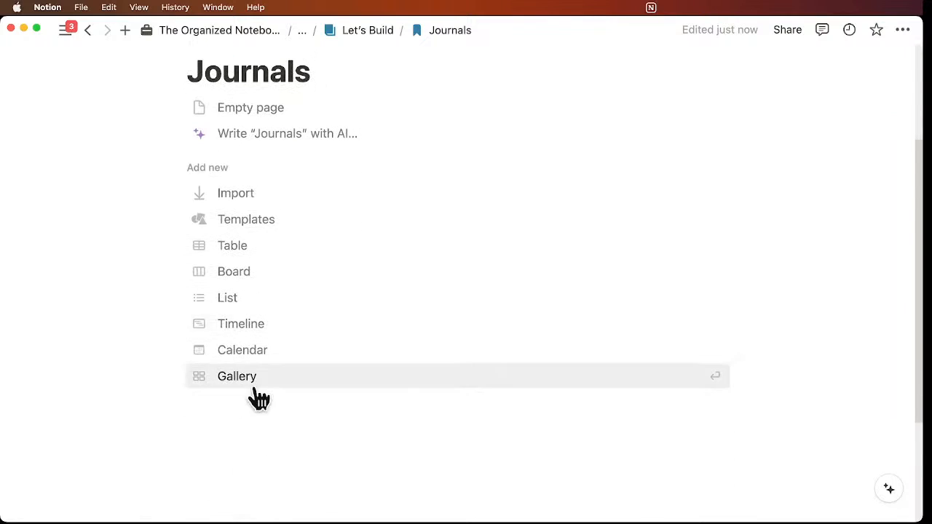
pyautogui.click(256, 382)
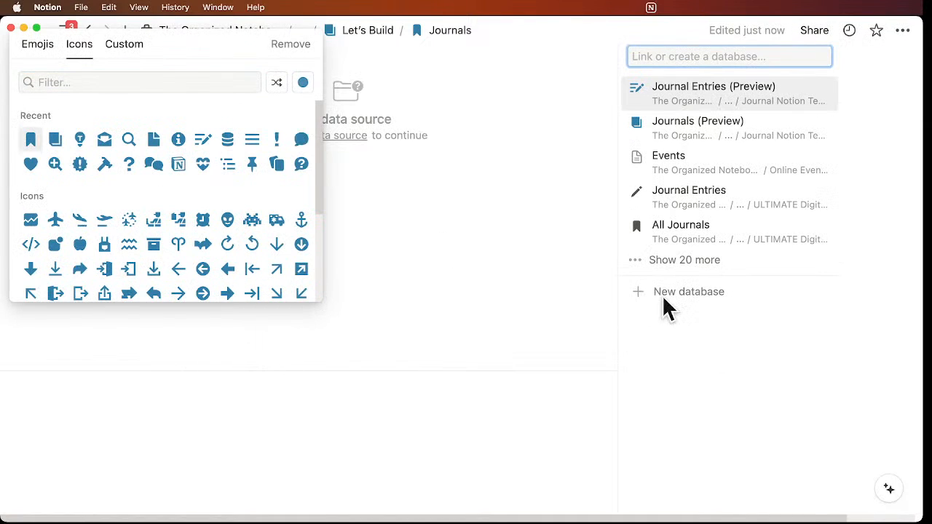
pyautogui.click(666, 293)
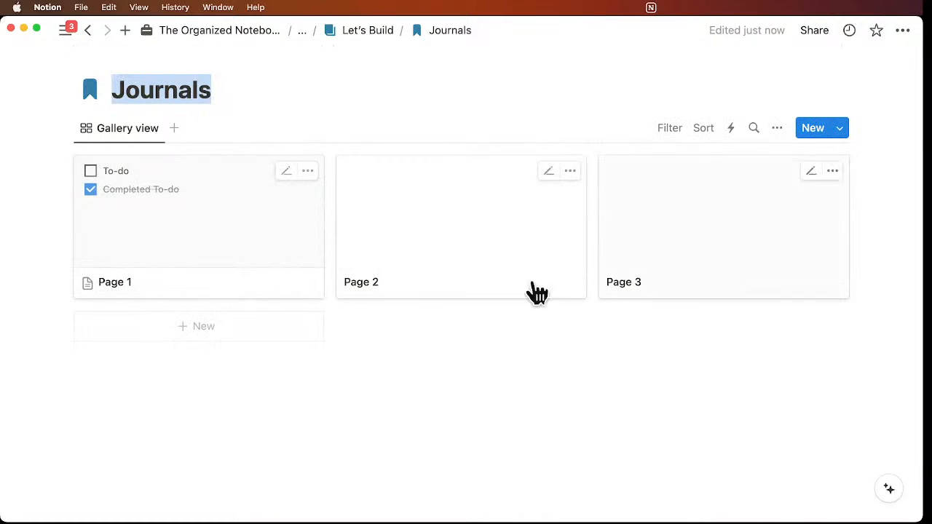
pyautogui.click(485, 90)
# Step: Set the card preview of the Journals gallery view to Page cover and close the view options
pyautogui.click(779, 127)
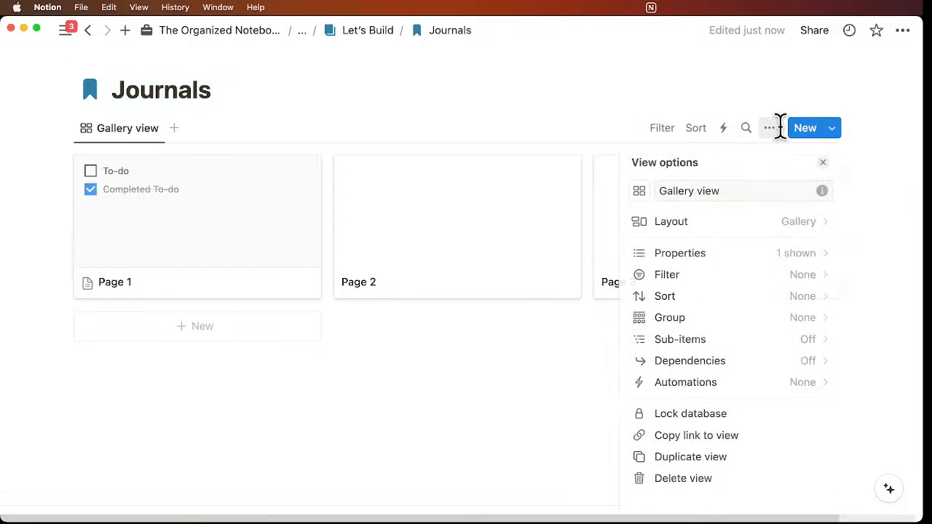
pyautogui.click(808, 254)
pyautogui.click(637, 163)
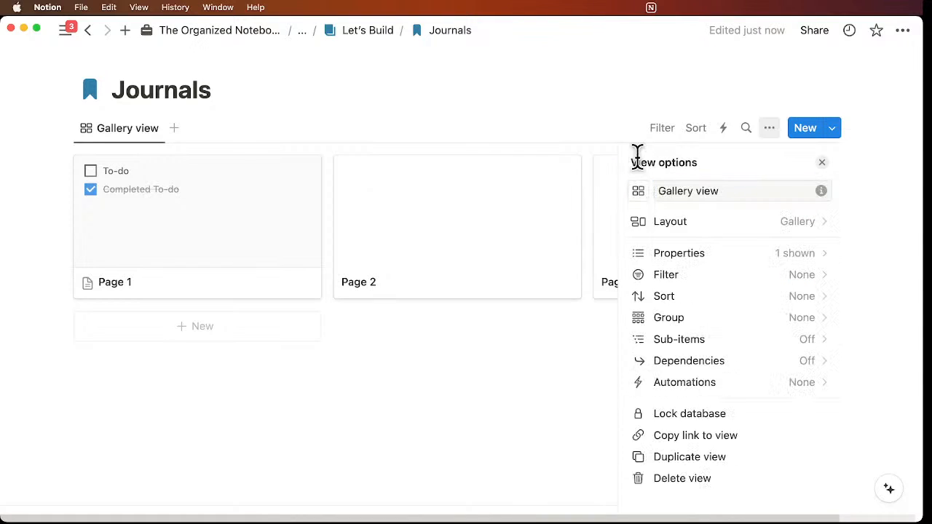
pyautogui.click(811, 223)
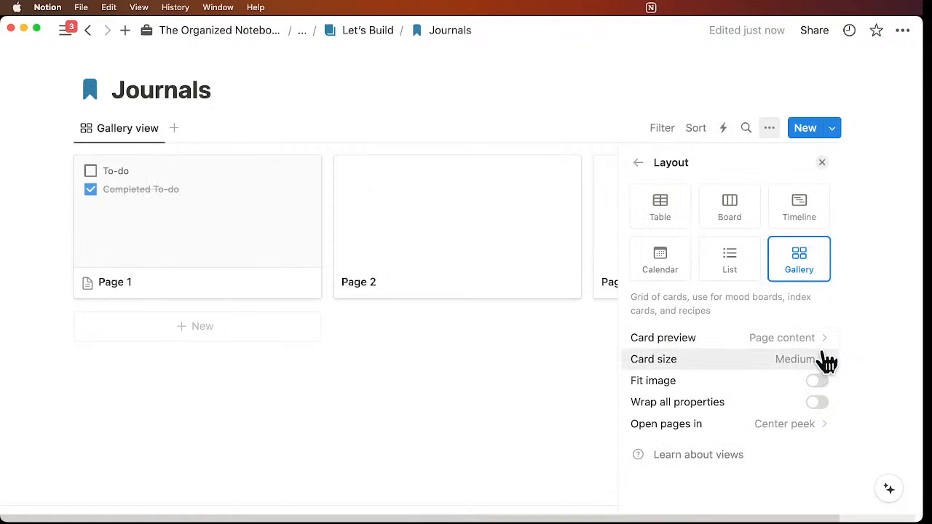
pyautogui.click(800, 338)
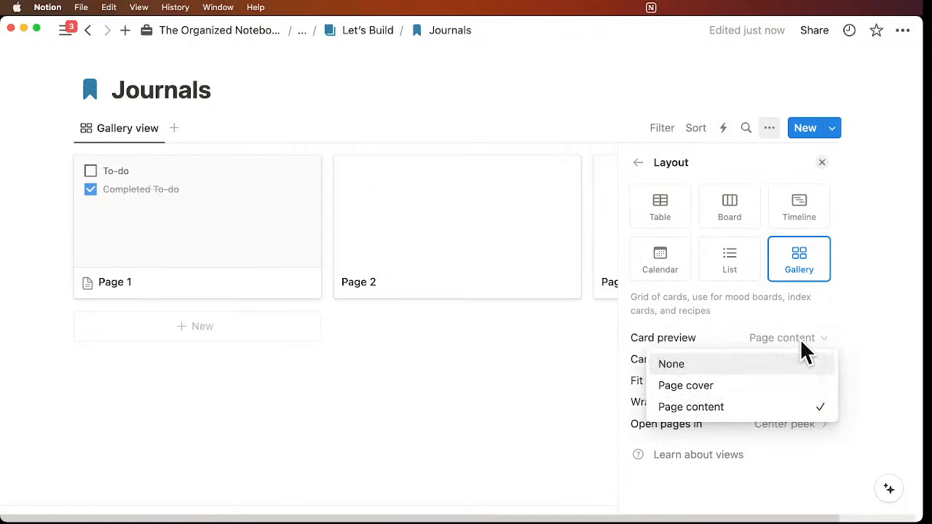
pyautogui.click(799, 386)
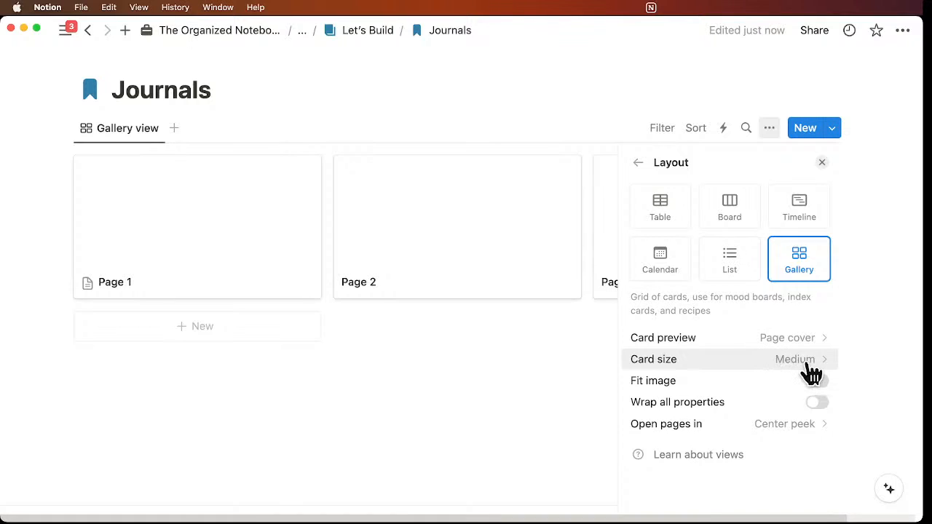
pyautogui.click(639, 166)
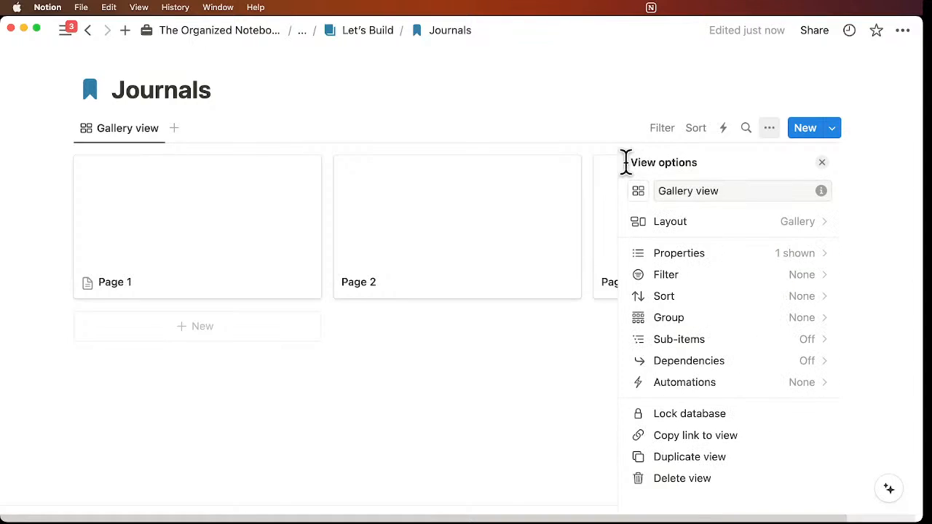
pyautogui.click(475, 128)
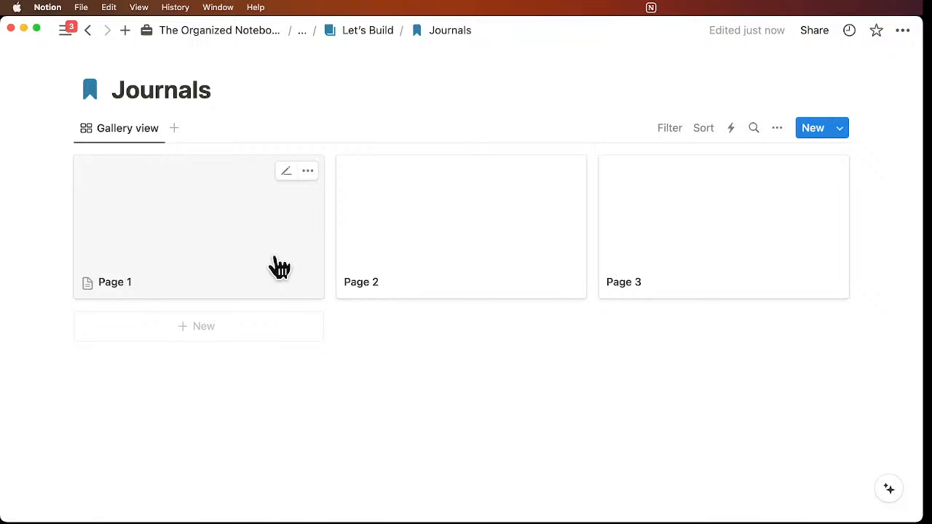
# Step: Open the Page 1 card in the Journals gallery and rename it Daily Journal
pyautogui.click(260, 253)
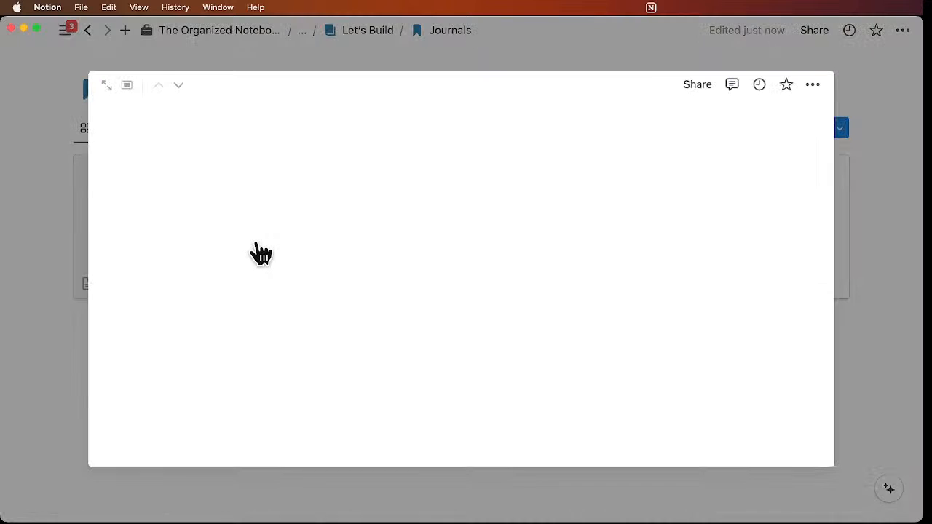
pyautogui.tripleClick(260, 168)
pyautogui.write('Daily Journal')
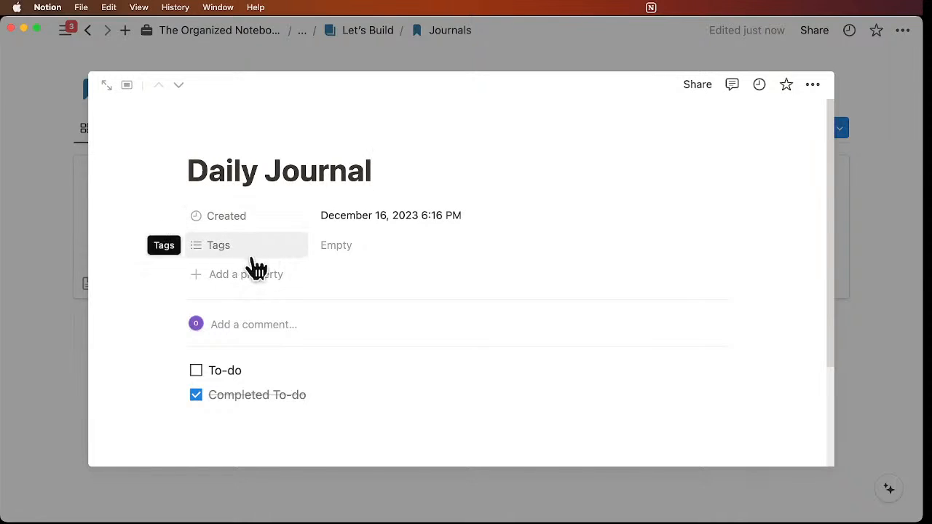
# Step: Delete the Created property from the Journals database and confirm the deletion
pyautogui.click(176, 217)
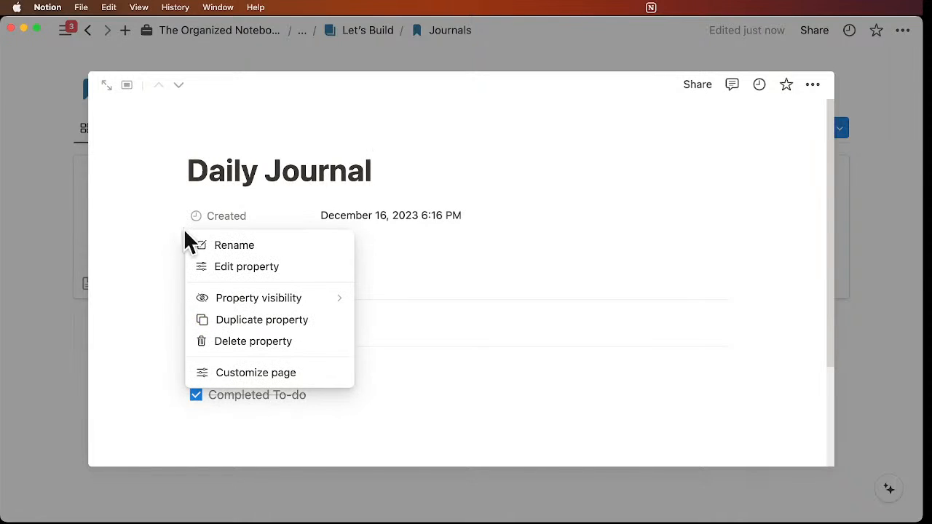
pyautogui.click(259, 345)
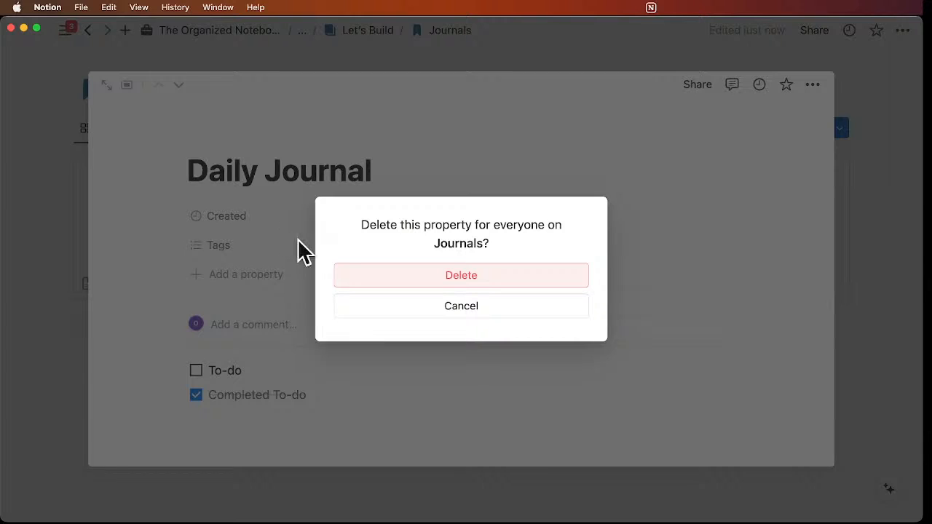
pyautogui.click(402, 280)
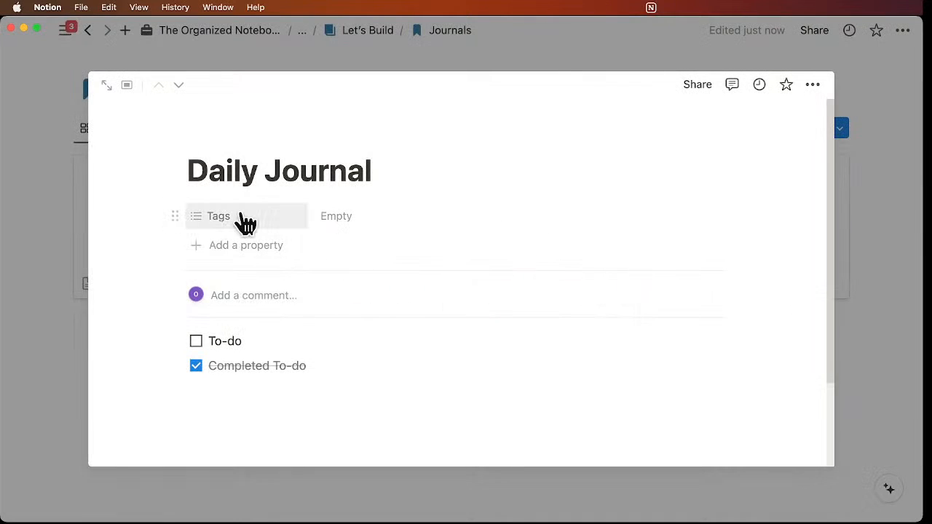
# Step: Delete the Tags property from the Journals database and remove both sample to-do items from the Daily Journal page
pyautogui.click(179, 218)
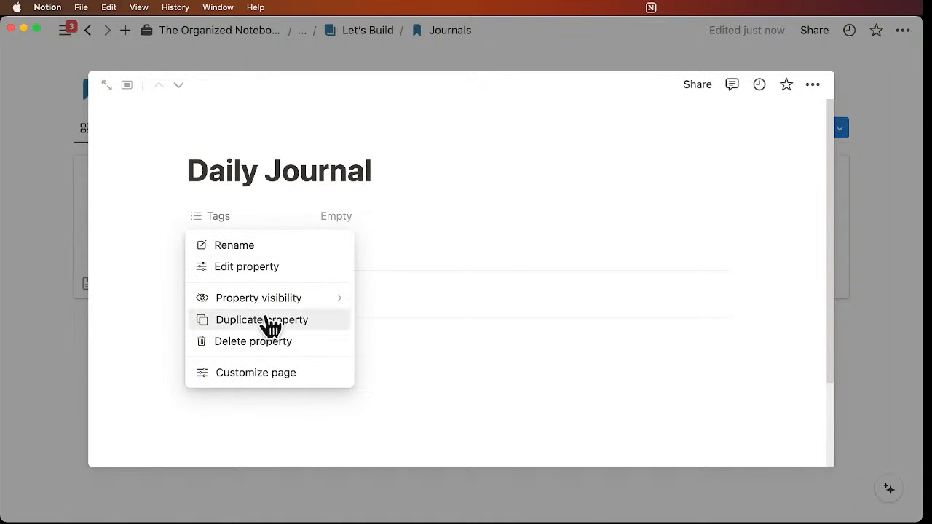
pyautogui.click(283, 342)
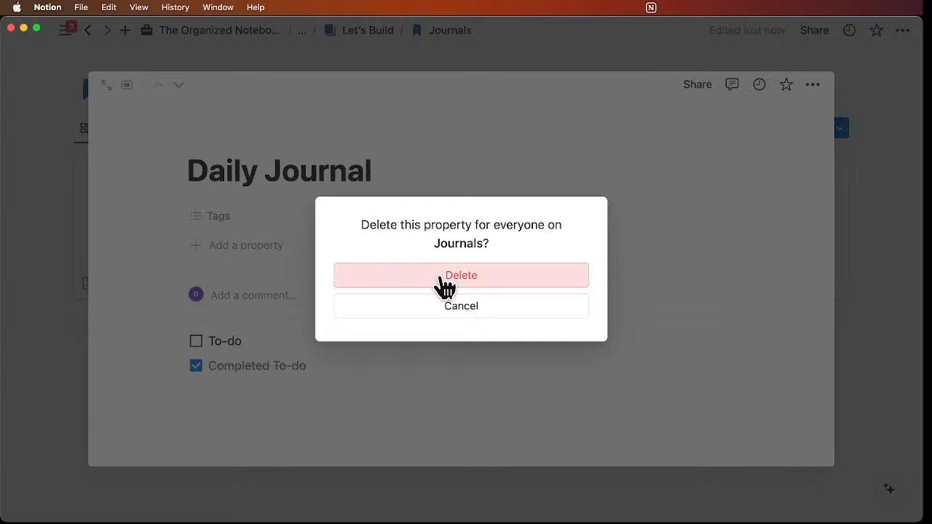
pyautogui.click(443, 283)
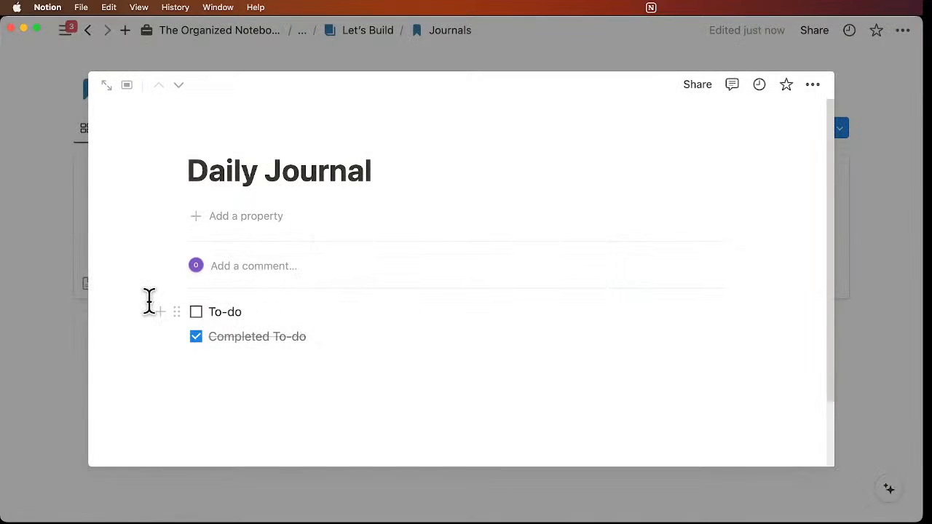
pyautogui.moveTo(148, 300); pyautogui.dragTo(306, 345)
pyautogui.press('Delete')
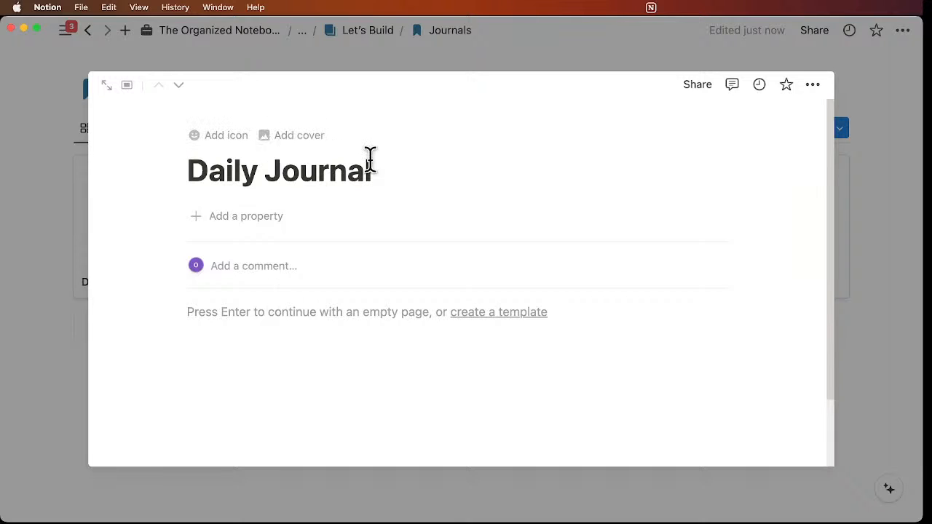
# Step: Give the Daily Journal page an Unsplash cover of hands writing in a planner, found by searching for "daily", and close the page
pyautogui.click(316, 145)
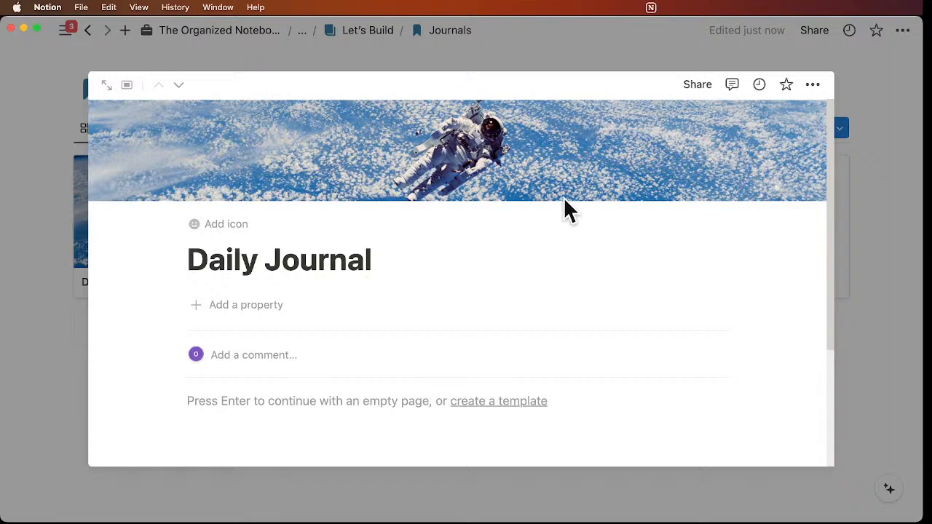
pyautogui.click(620, 122)
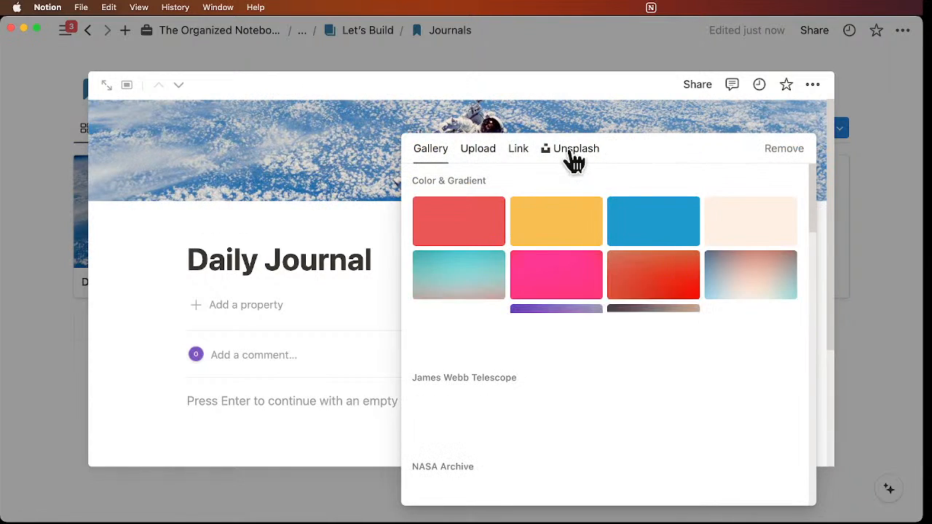
pyautogui.click(574, 153)
pyautogui.click(509, 185)
pyautogui.write('daily')
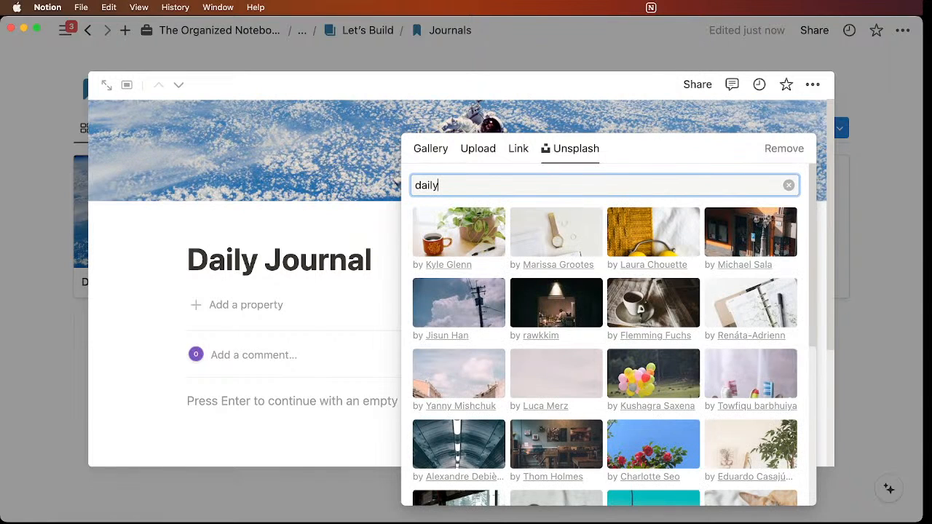
pyautogui.scroll(-8, 563, 275)
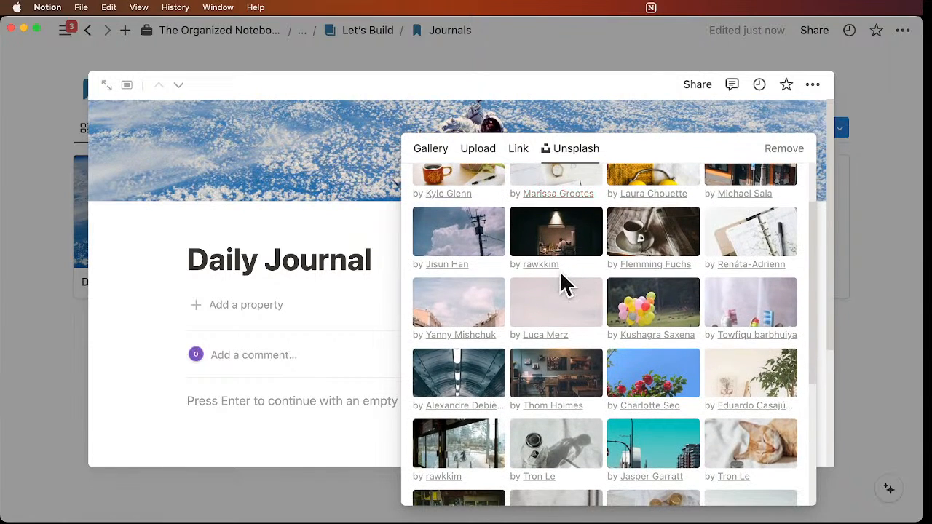
pyautogui.scroll(-1, 584, 384)
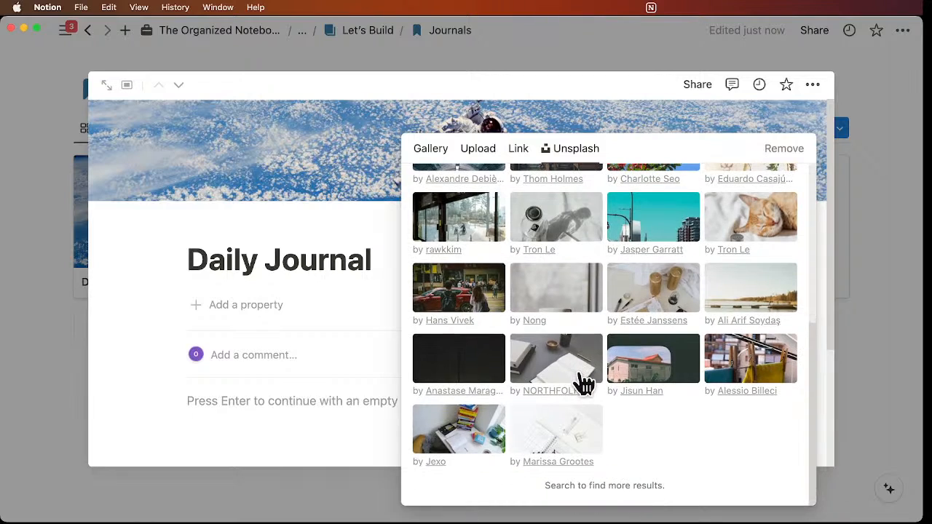
pyautogui.click(561, 444)
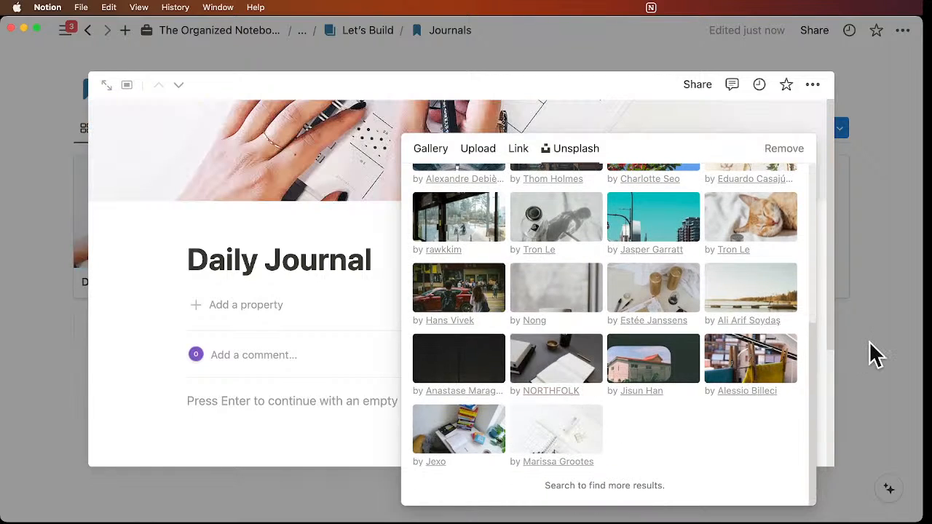
pyautogui.click(879, 277)
pyautogui.click(875, 254)
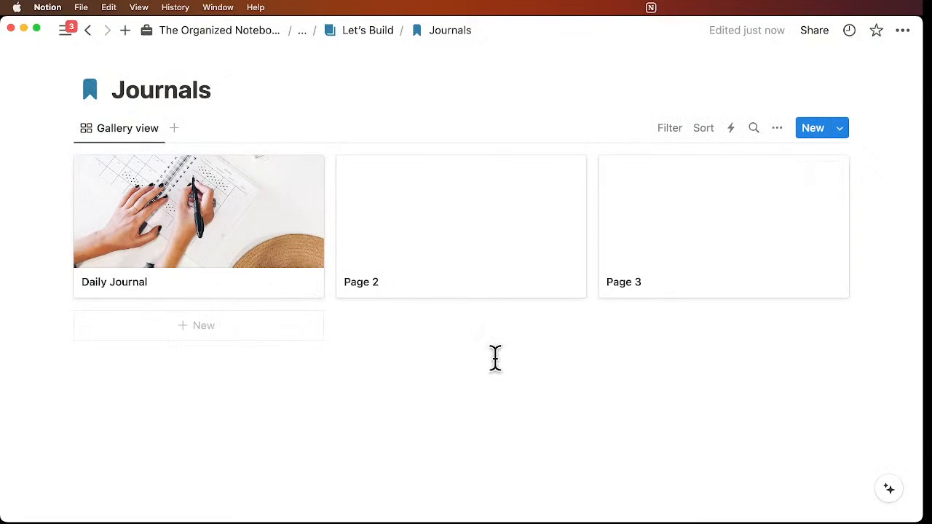
# Step: Open the Page 2 card in the Journals gallery and rename it Reading Journal
pyautogui.click(498, 287)
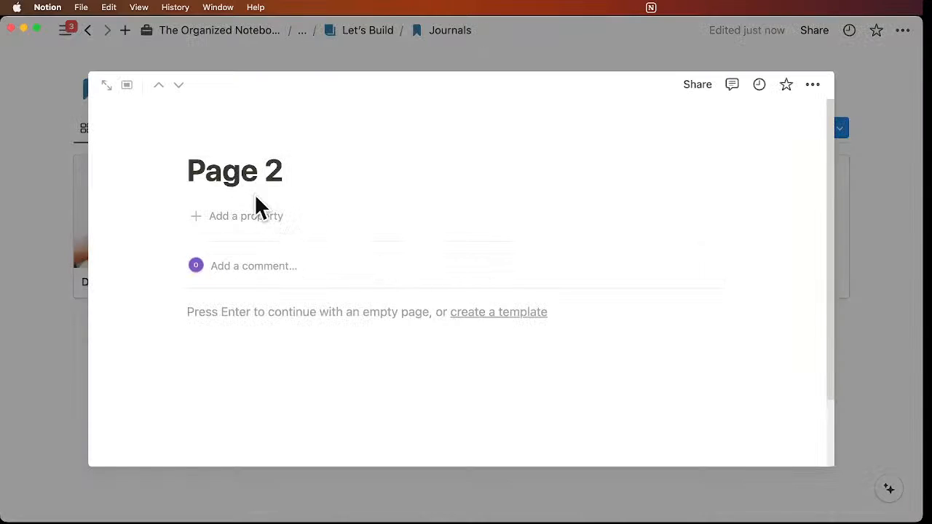
pyautogui.tripleClick(229, 171)
pyautogui.press('BackSpace')
pyautogui.write('Reading')
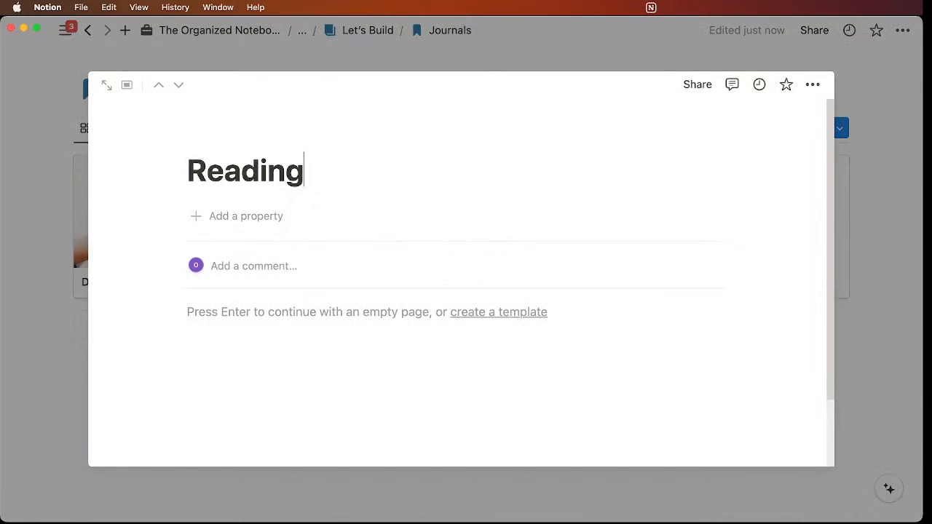
pyautogui.write(' Journal')
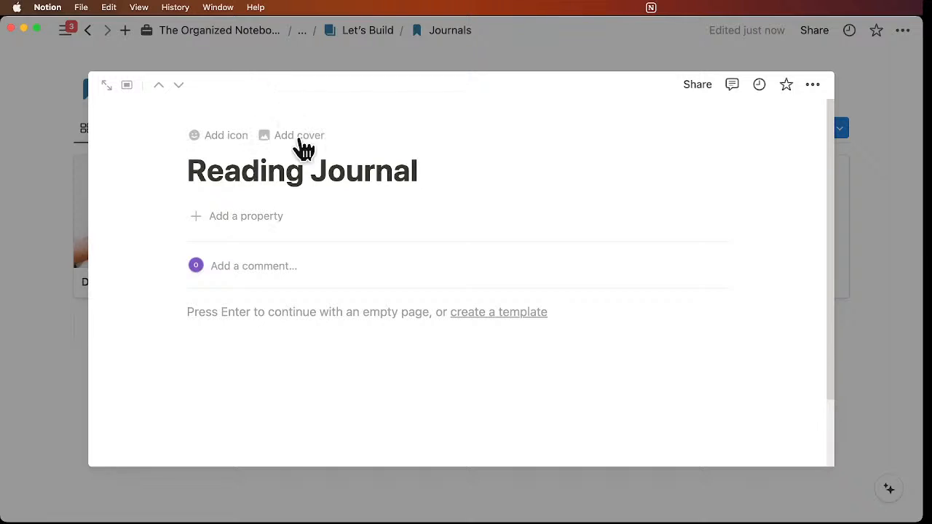
# Step: Give the Reading Journal page an Unsplash cover of an open book with coffee and glasses, searching for "book", and close the page
pyautogui.click(286, 138)
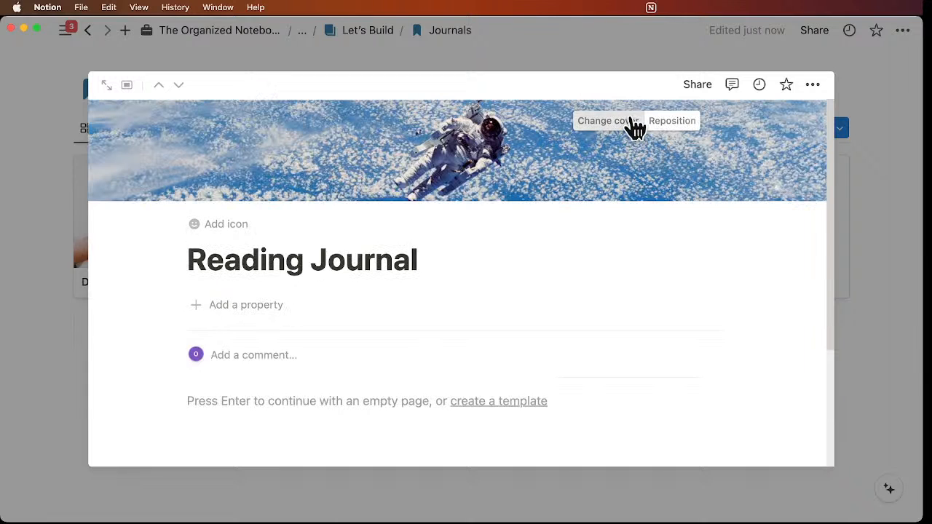
pyautogui.click(624, 122)
pyautogui.click(566, 152)
pyautogui.write('b')
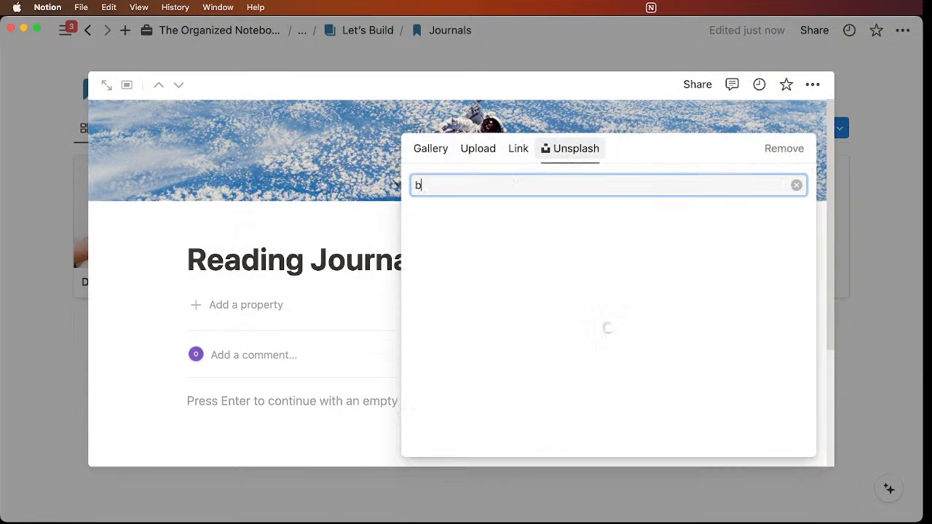
pyautogui.write('ook')
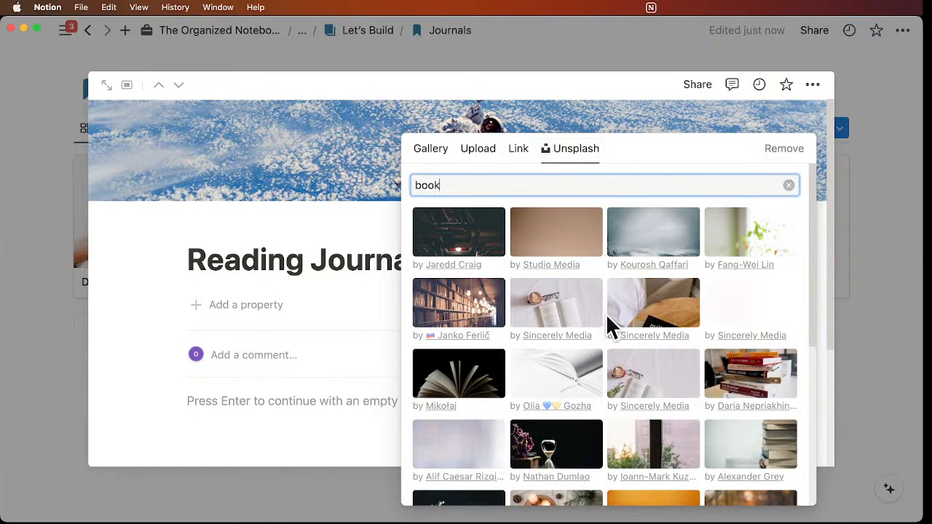
pyautogui.click(586, 318)
pyautogui.click(871, 293)
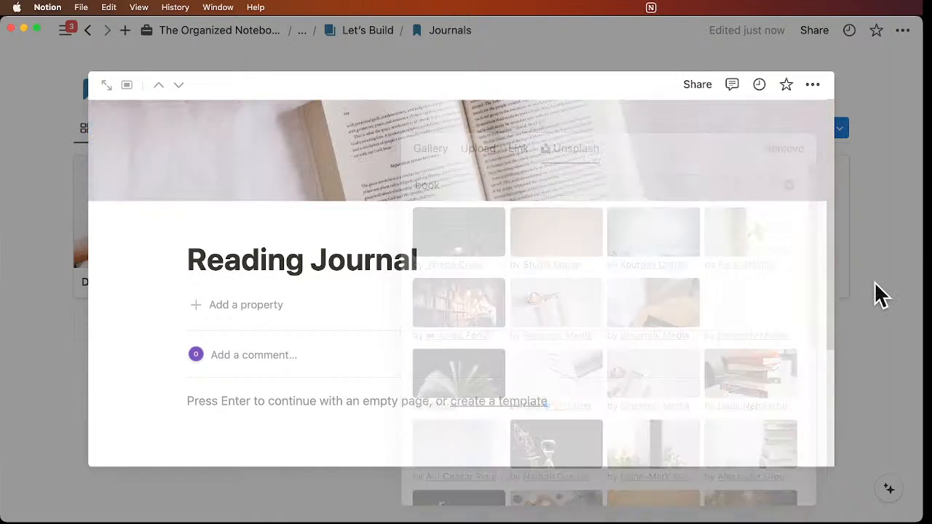
pyautogui.click(873, 284)
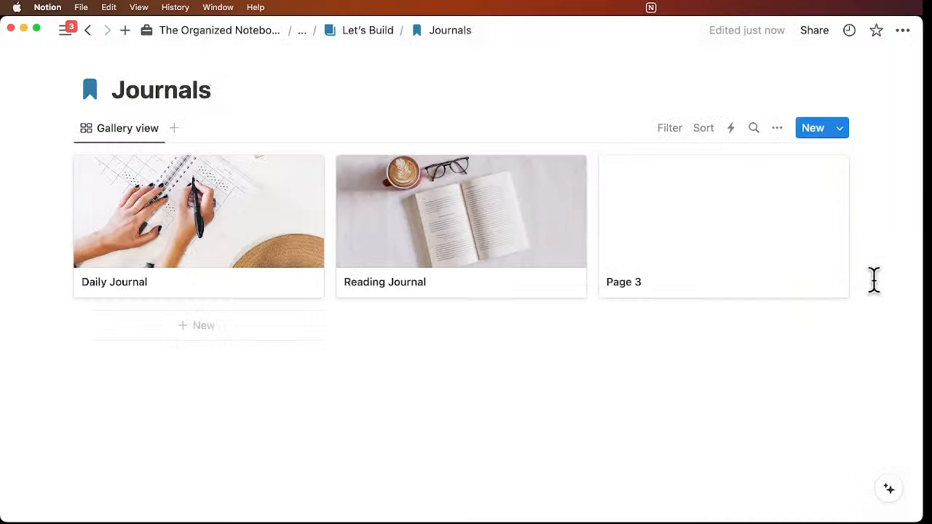
# Step: Open the Page 3 card in the Journals gallery and rename it Travel Journal
pyautogui.click(760, 274)
pyautogui.tripleClick(279, 160)
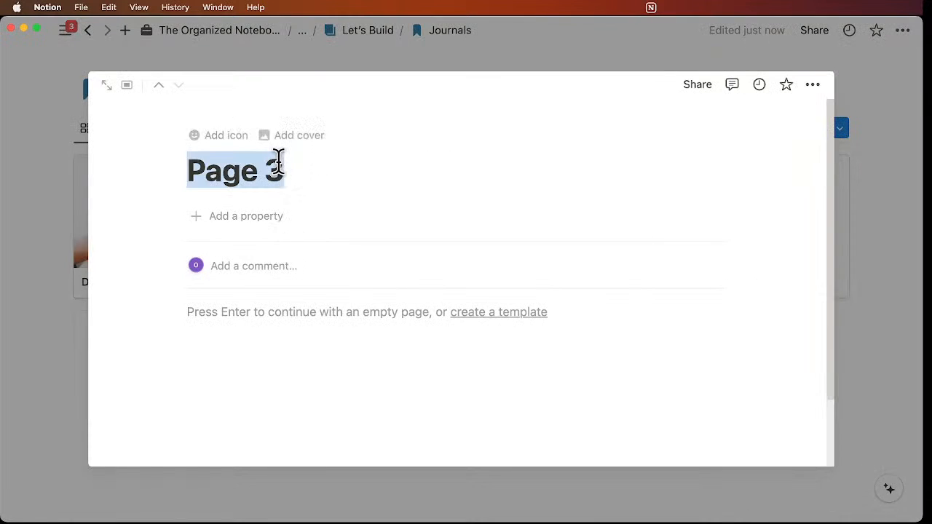
pyautogui.write('Travel')
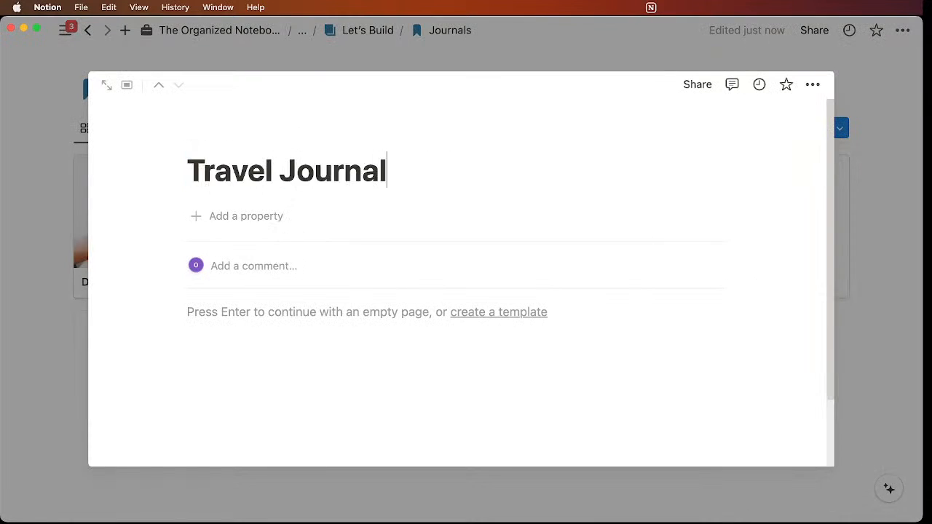
pyautogui.write(' Journal')
# Step: Give the Travel Journal page the airplane wing cover from Unsplash, found by searching for "travel", and close the page
pyautogui.click(323, 135)
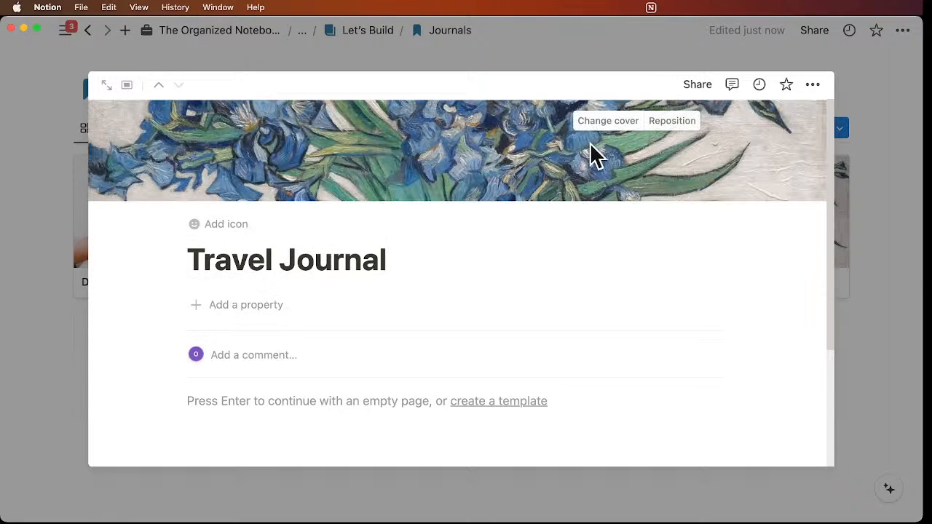
pyautogui.click(608, 124)
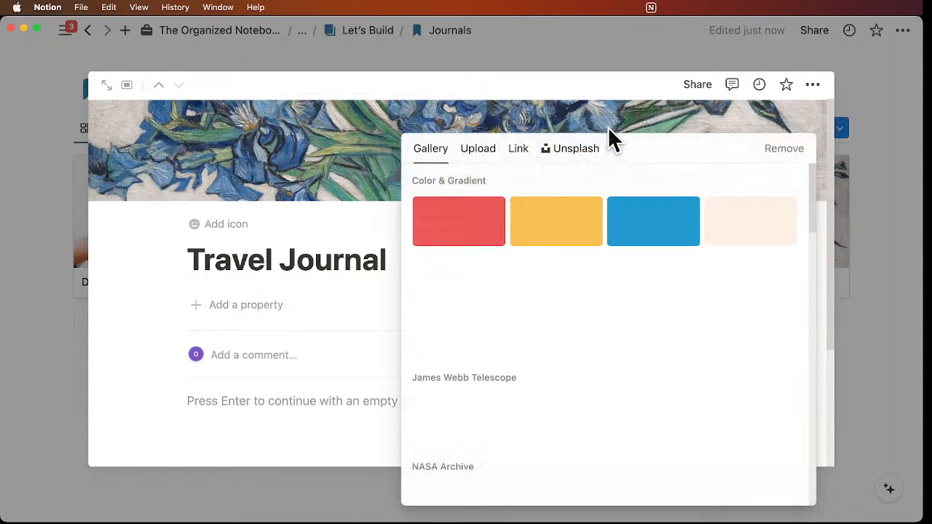
pyautogui.click(579, 153)
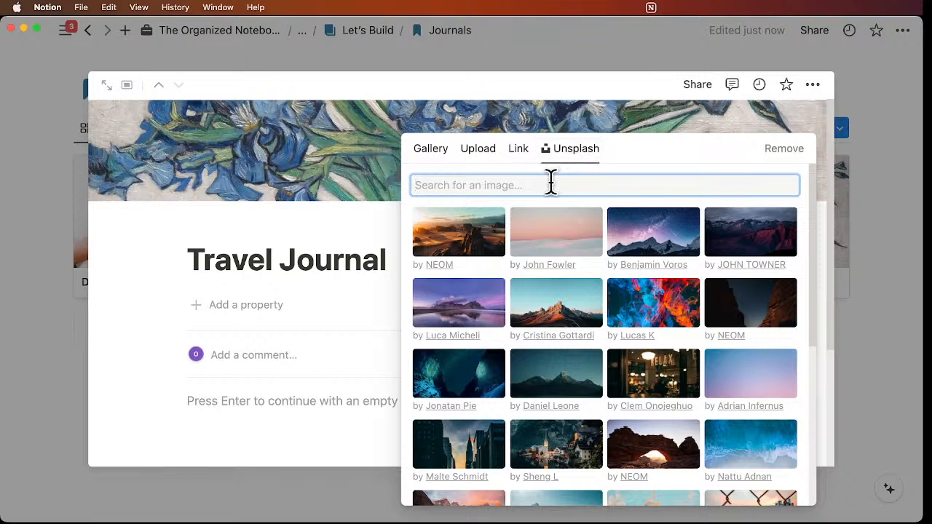
pyautogui.write('travel')
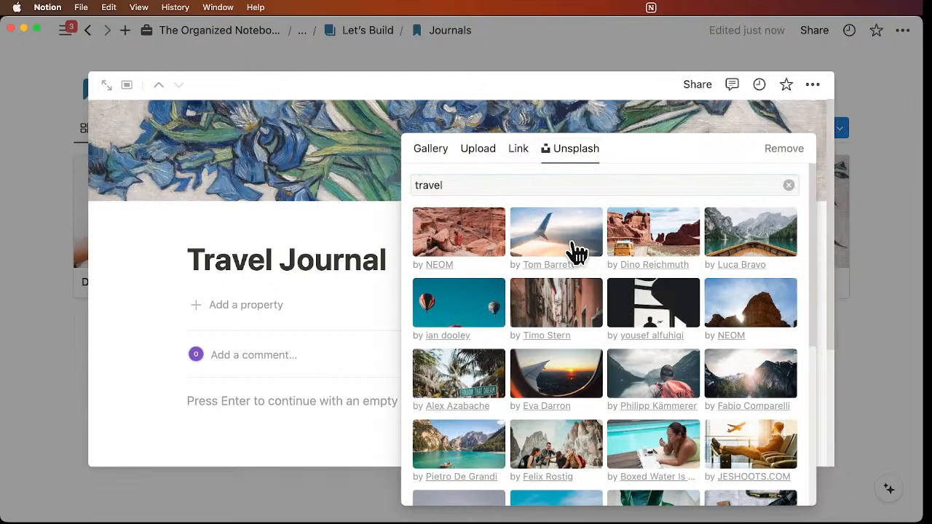
pyautogui.click(574, 249)
pyautogui.click(900, 234)
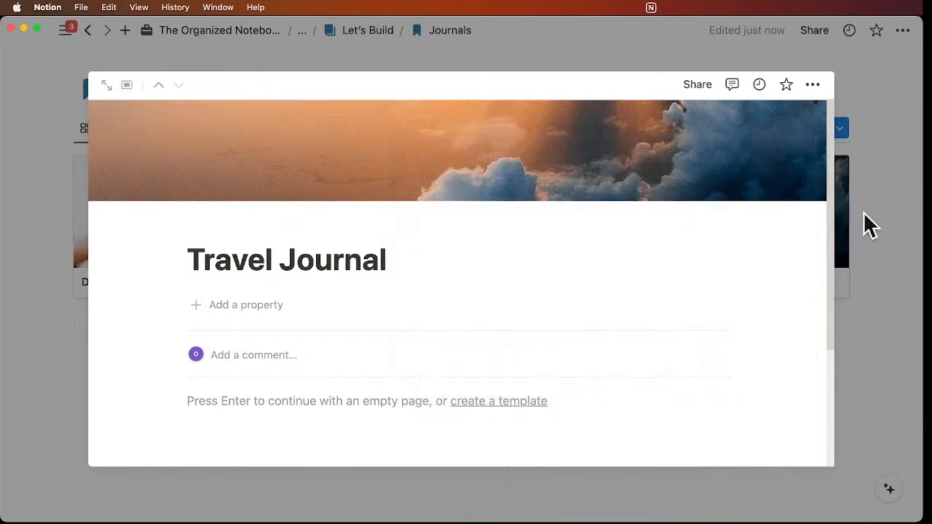
pyautogui.click(870, 225)
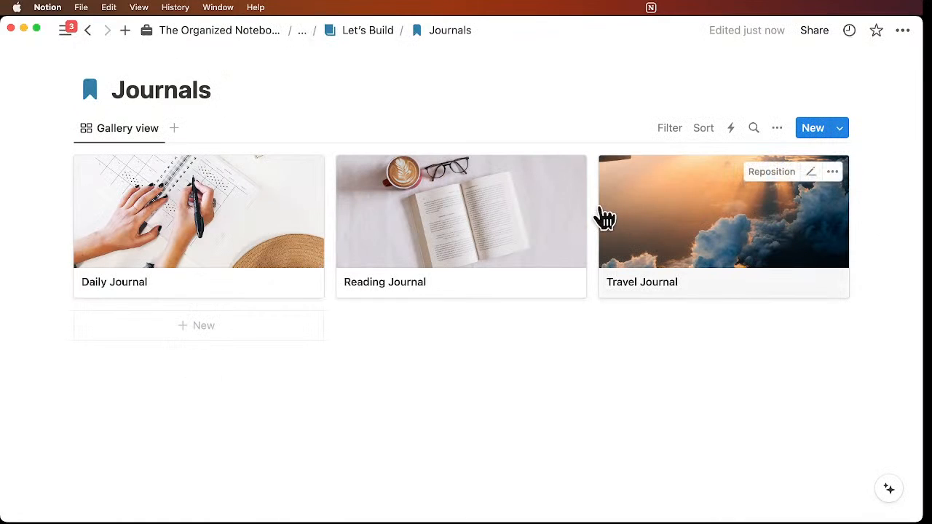
# Step: Reposition the Travel Journal card's cover so the airplane wing is in frame, and save the position
pyautogui.click(773, 173)
pyautogui.moveTo(703, 179); pyautogui.dragTo(696, 360)
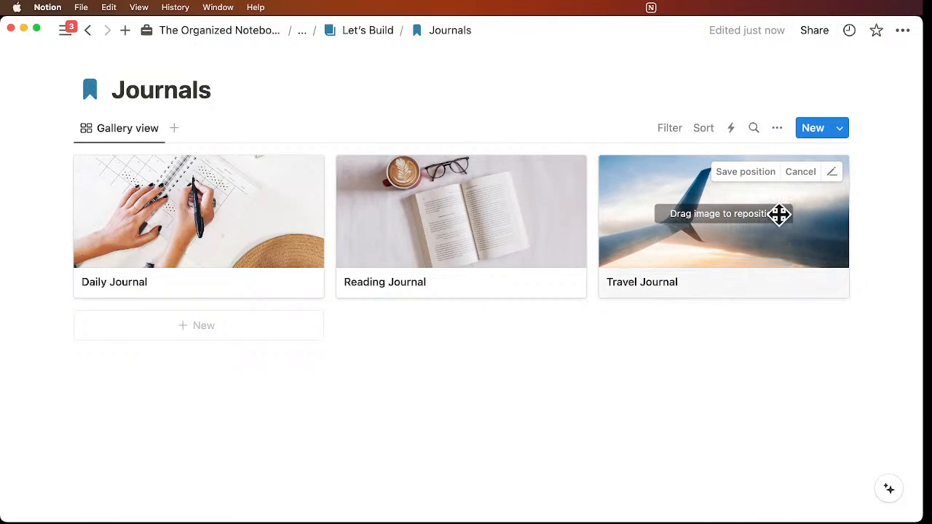
pyautogui.click(753, 173)
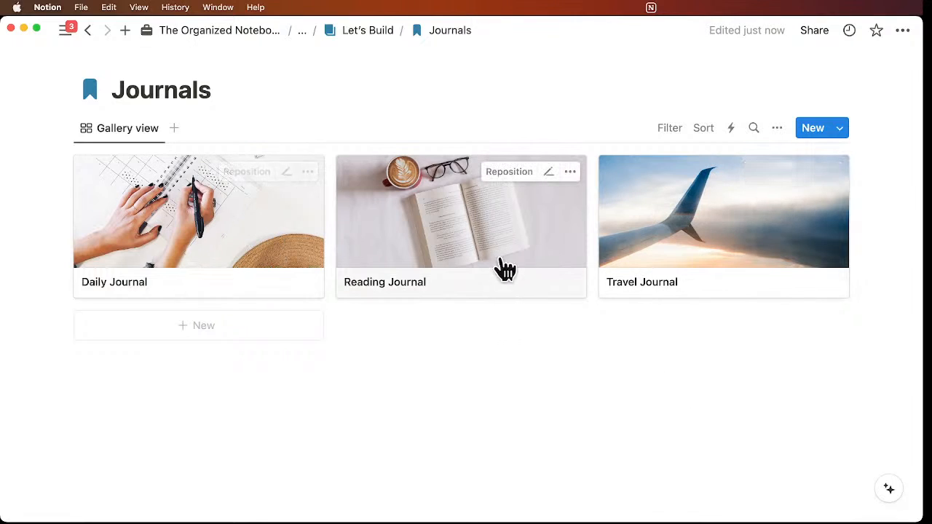
# Step: Add a sub-page named Journal Entries below Journals on the Let's Build page and make it a table with a new database
pyautogui.click(368, 33)
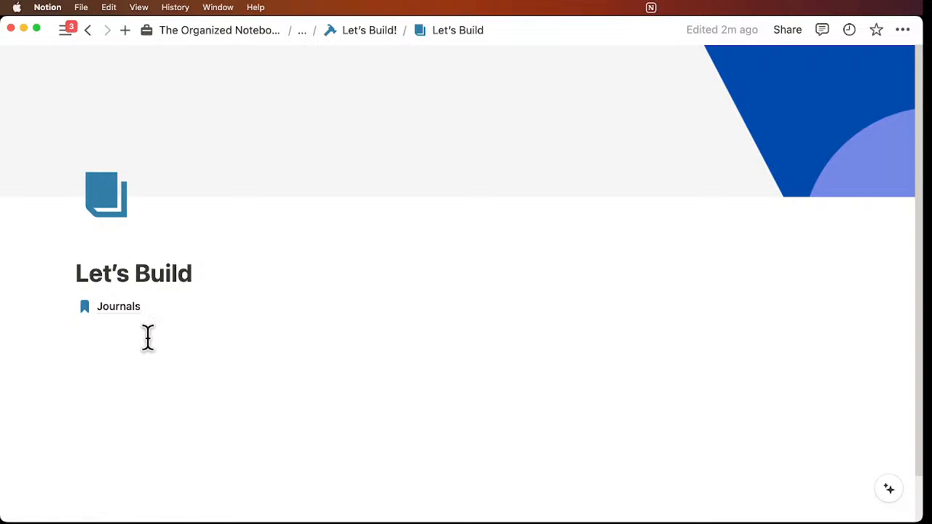
pyautogui.click(119, 330)
pyautogui.scroll(-1, 119, 331)
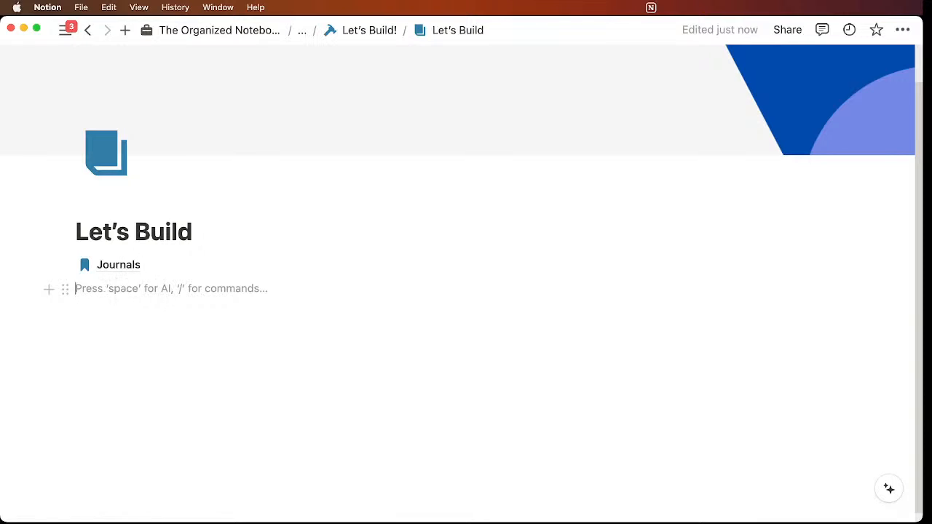
pyautogui.write('/page')
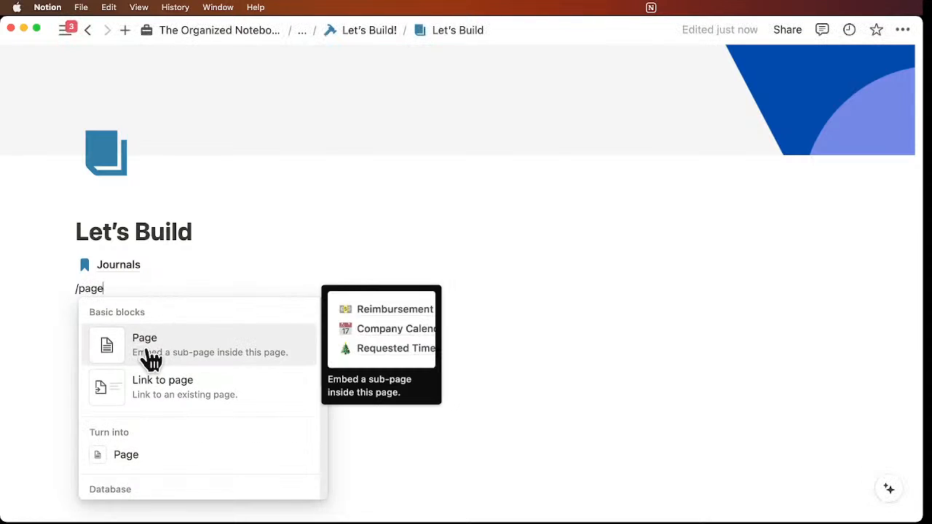
pyautogui.click(150, 360)
pyautogui.write('J')
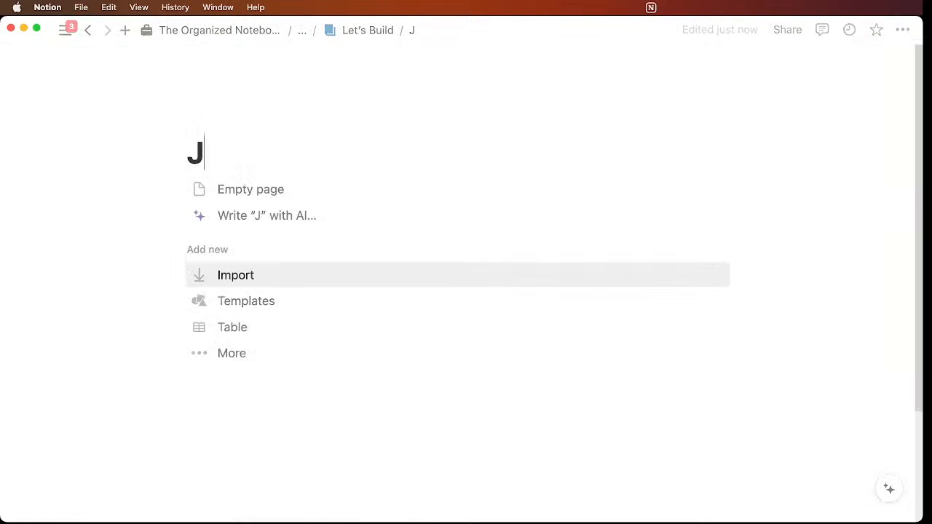
pyautogui.write('ournal Entries')
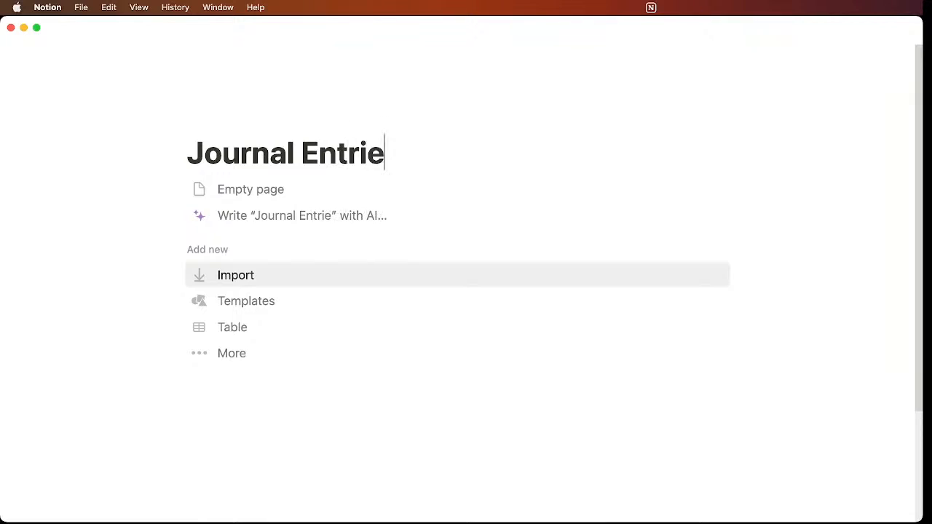
pyautogui.click(283, 338)
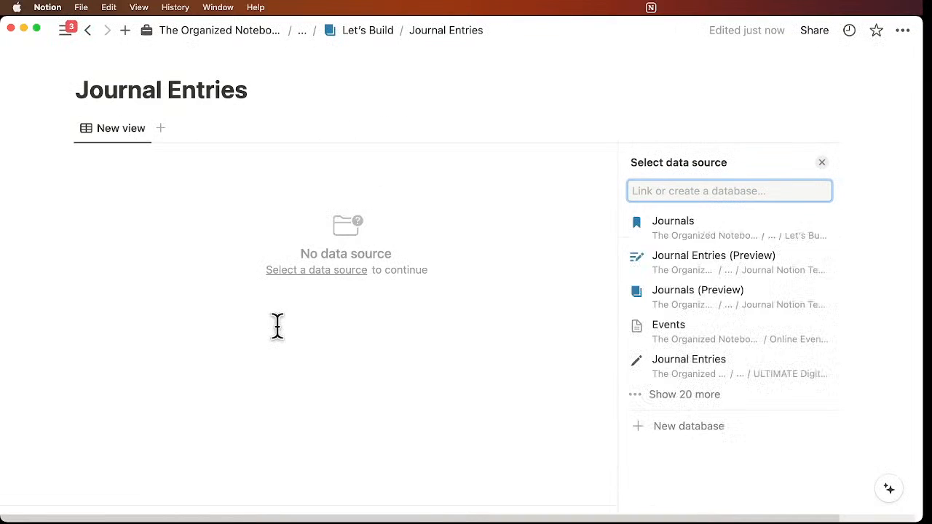
pyautogui.click(669, 428)
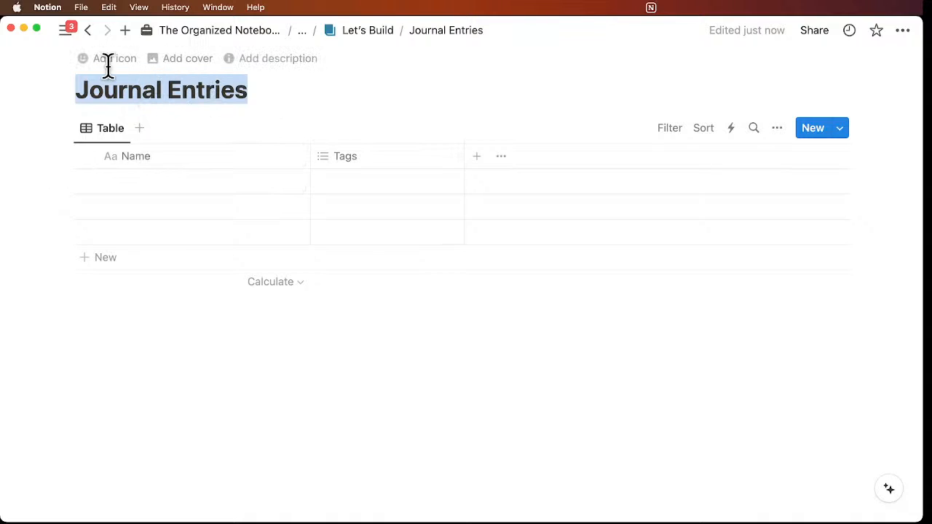
# Step: Give the Journal Entries database the blue text-lines-and-pencil icon from the recently used icons
pyautogui.click(121, 64)
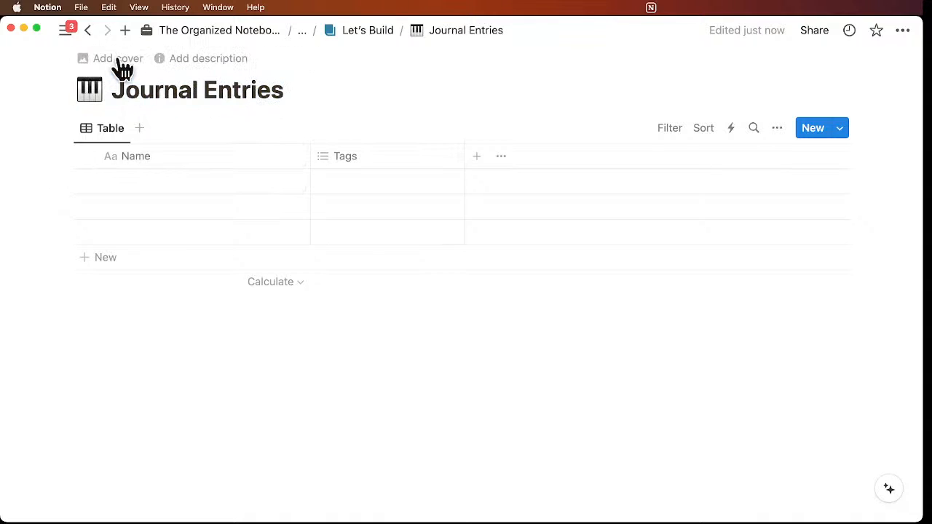
pyautogui.click(87, 93)
pyautogui.click(81, 125)
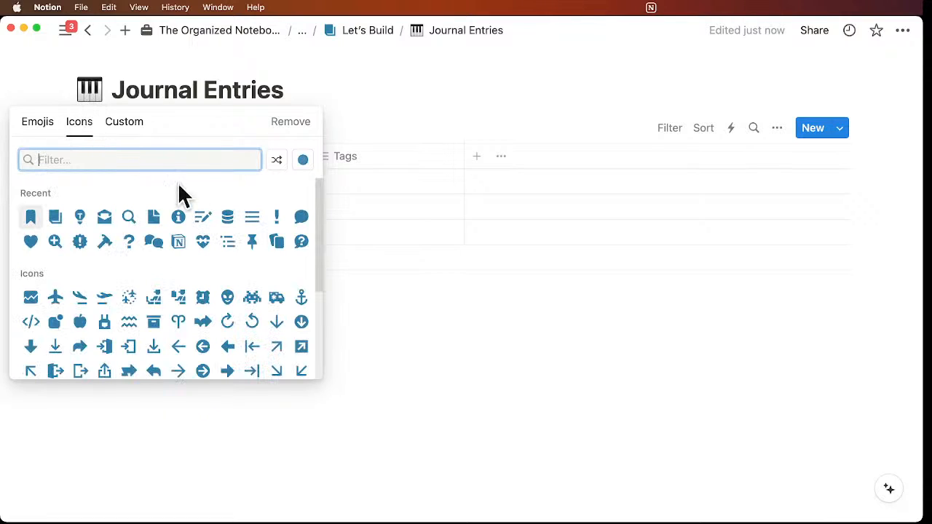
pyautogui.click(203, 218)
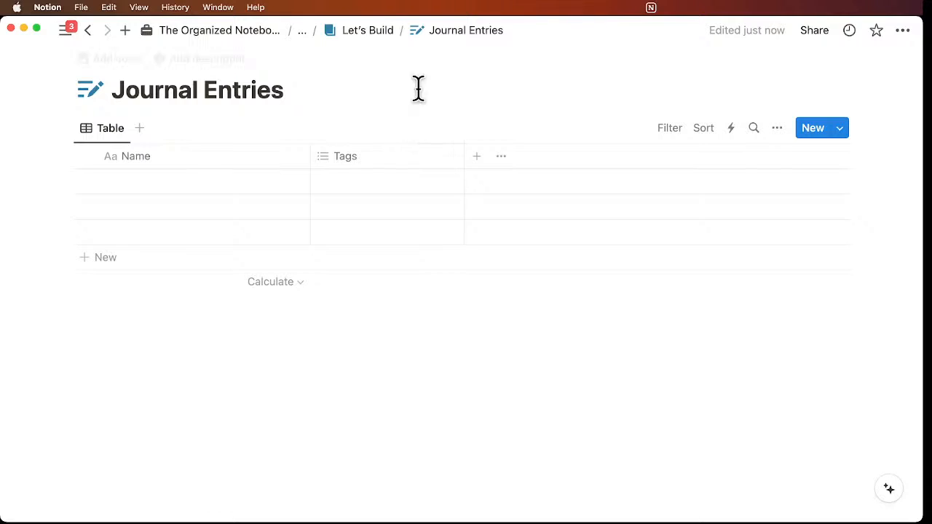
# Step: Insert a callout above the Journals link on the Let's Build page and move Journals and Journal Entries into it
pyautogui.click(372, 32)
pyautogui.scroll(-1, 350, 288)
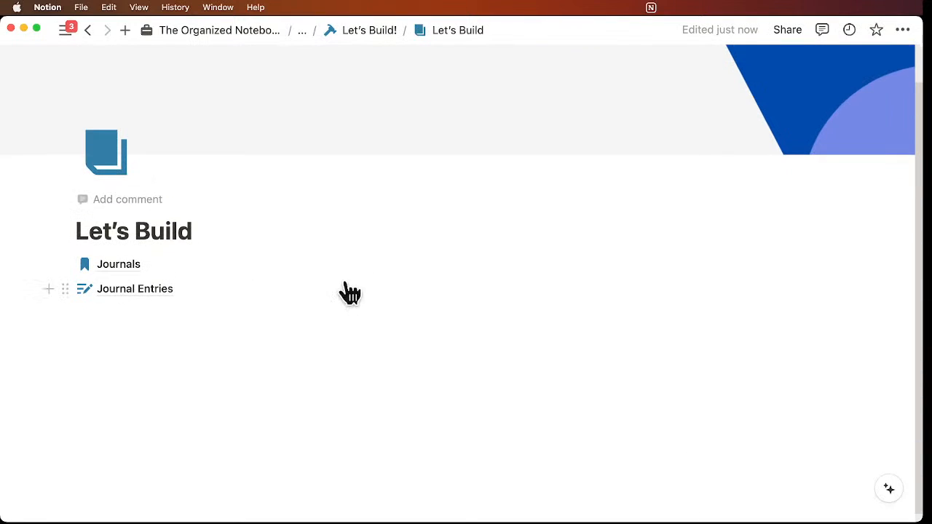
pyautogui.moveTo(178, 275)
pyautogui.press('Return')
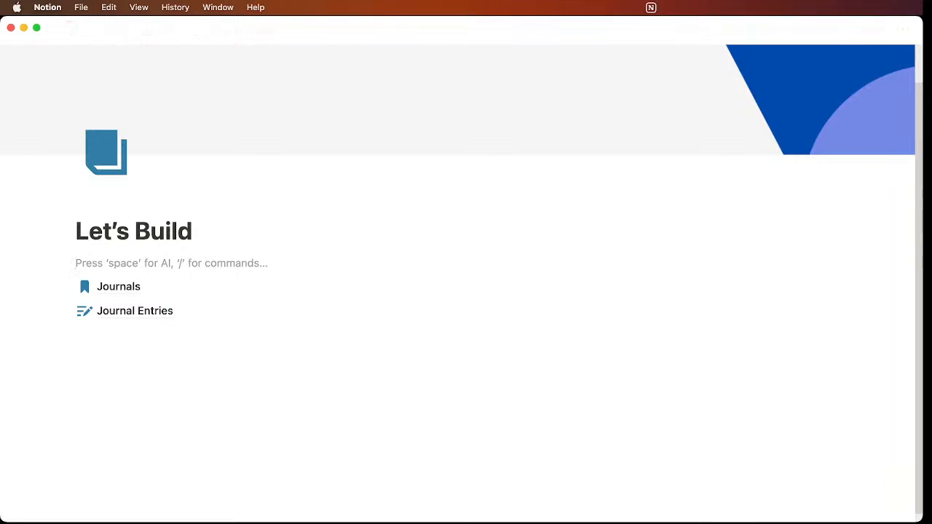
pyautogui.write('/')
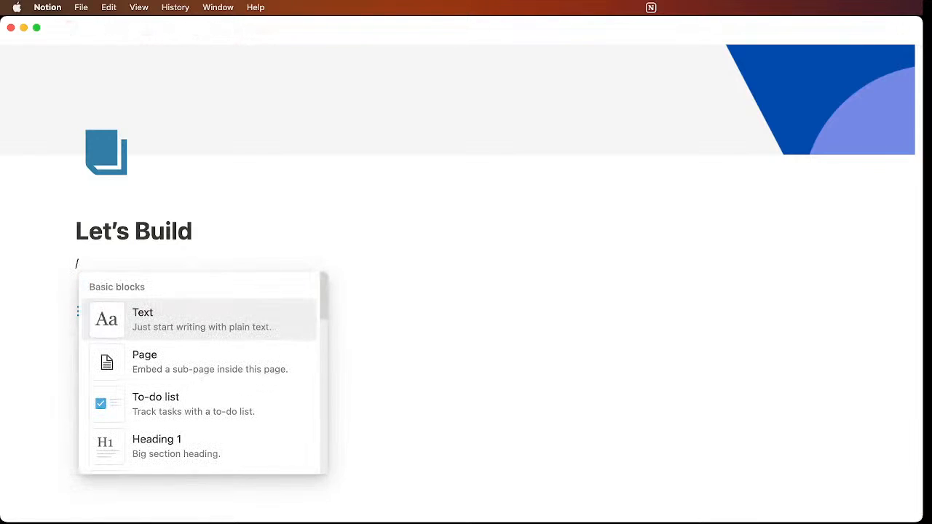
pyautogui.write('call')
pyautogui.click(208, 339)
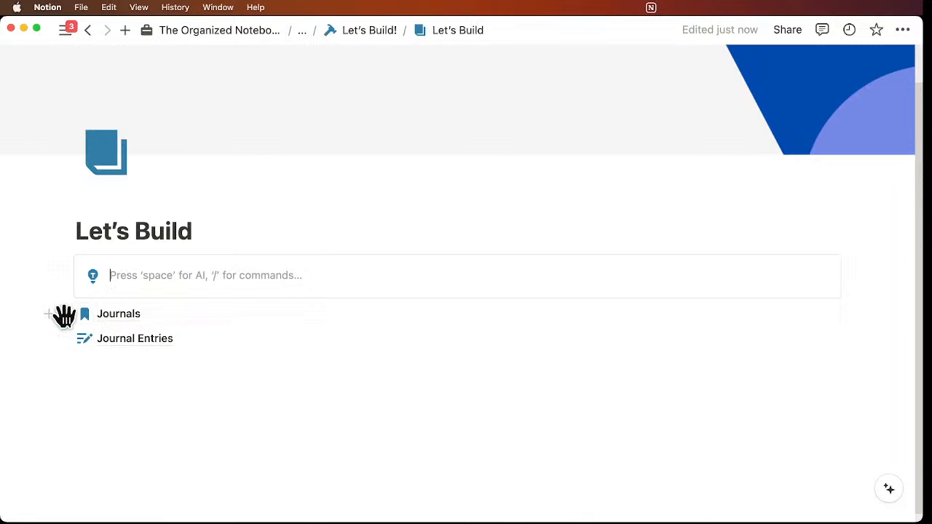
pyautogui.moveTo(64, 315); pyautogui.dragTo(158, 278)
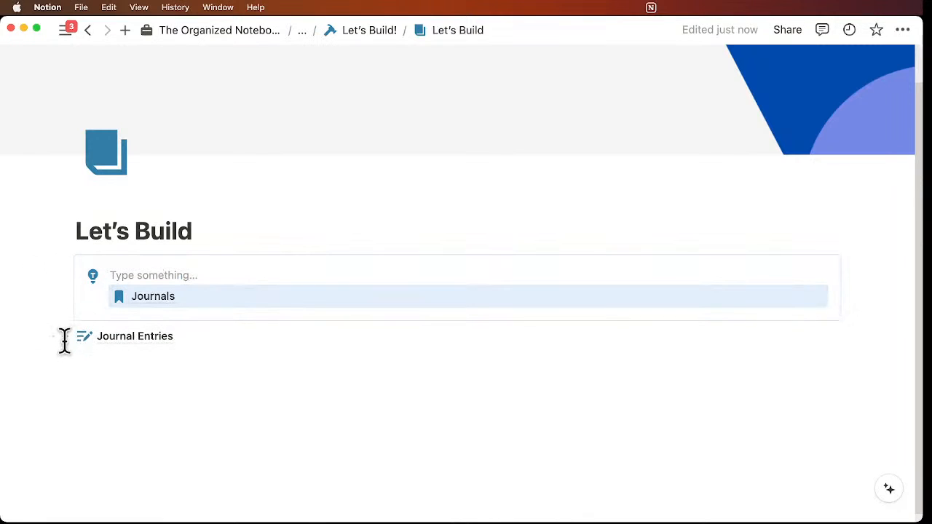
pyautogui.moveTo(64, 339); pyautogui.dragTo(156, 318)
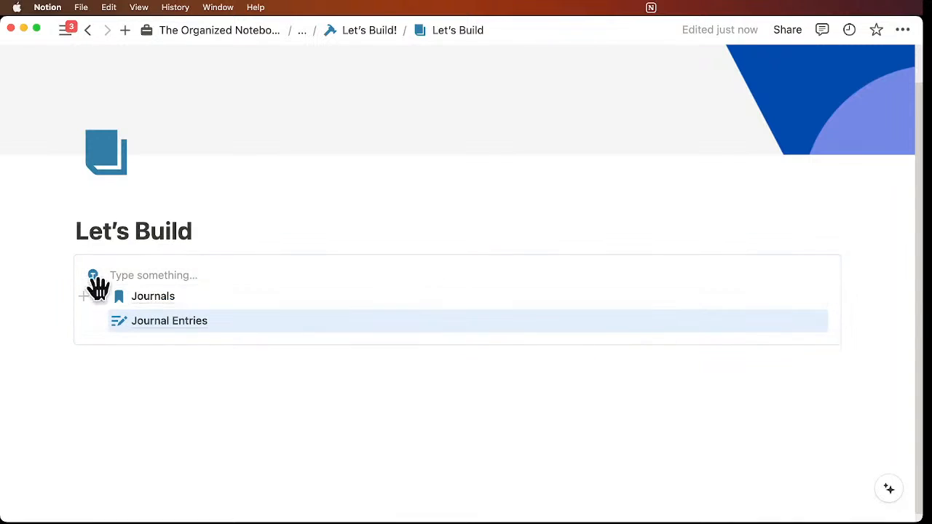
# Step: Change the callout's icon to the blue database cylinder, found by filtering the icons for "data"
pyautogui.click(93, 276)
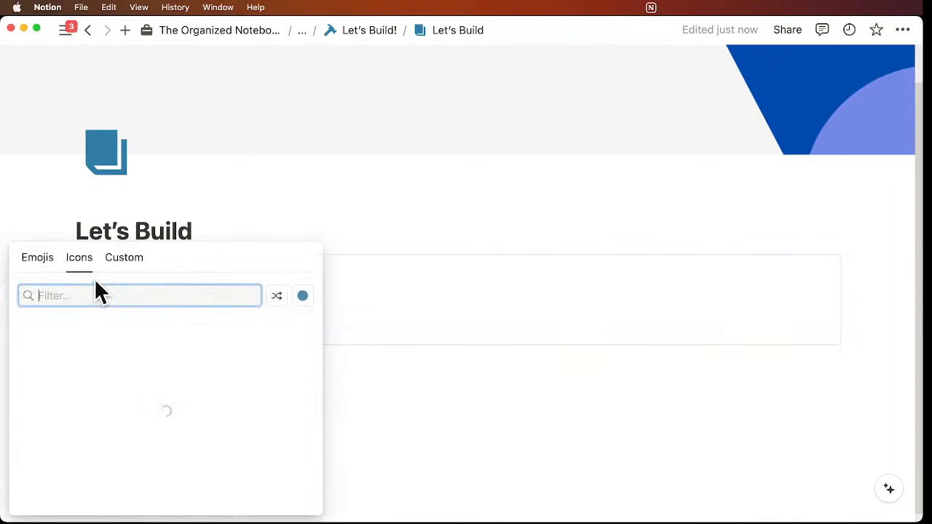
pyautogui.write('data')
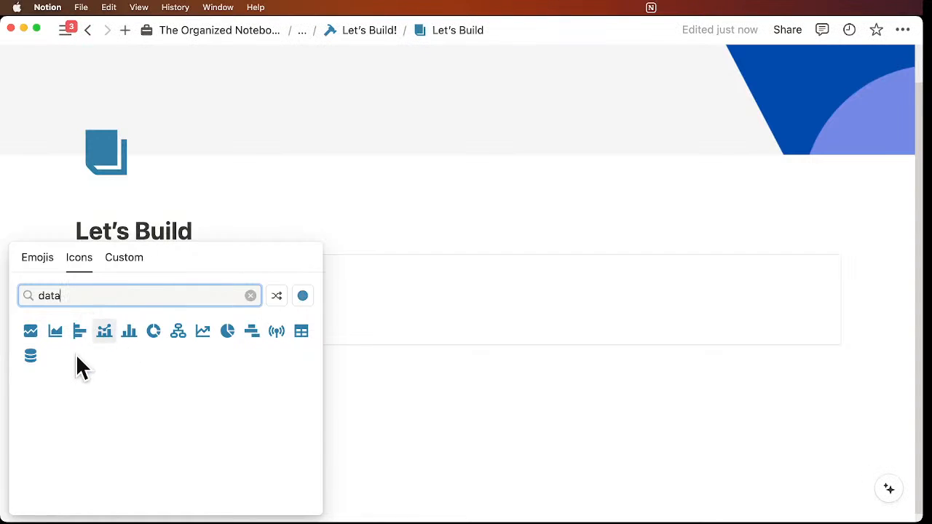
pyautogui.click(30, 355)
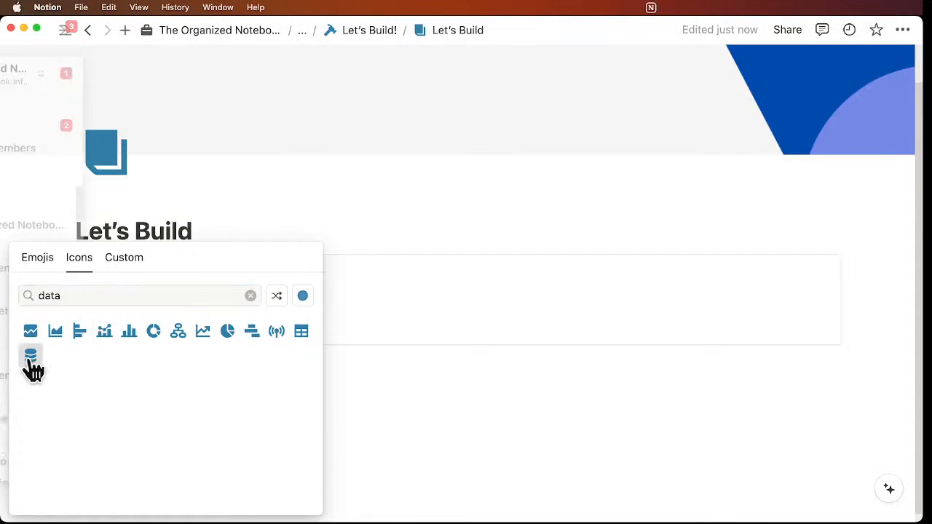
# Step: Title the callout DATABASES in bold and remove the extra empty line from inside it
pyautogui.click(199, 276)
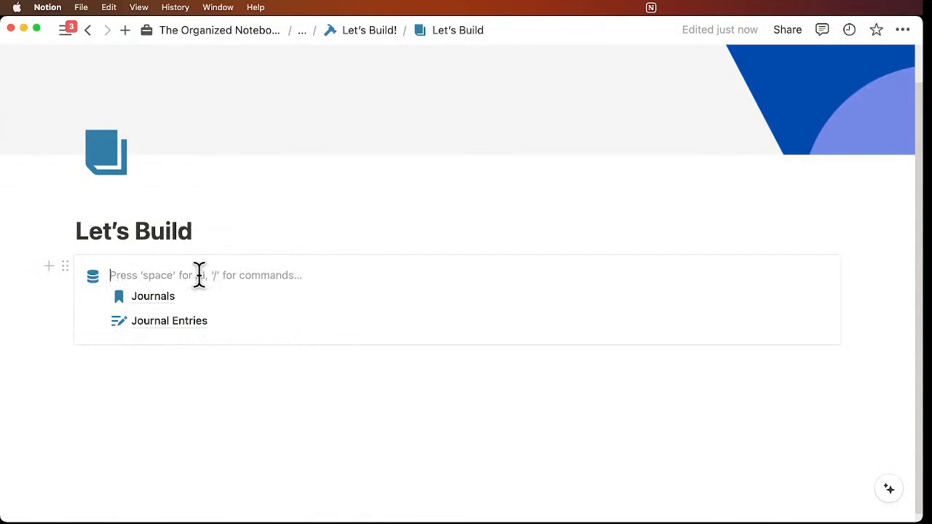
pyautogui.write('DATABASES')
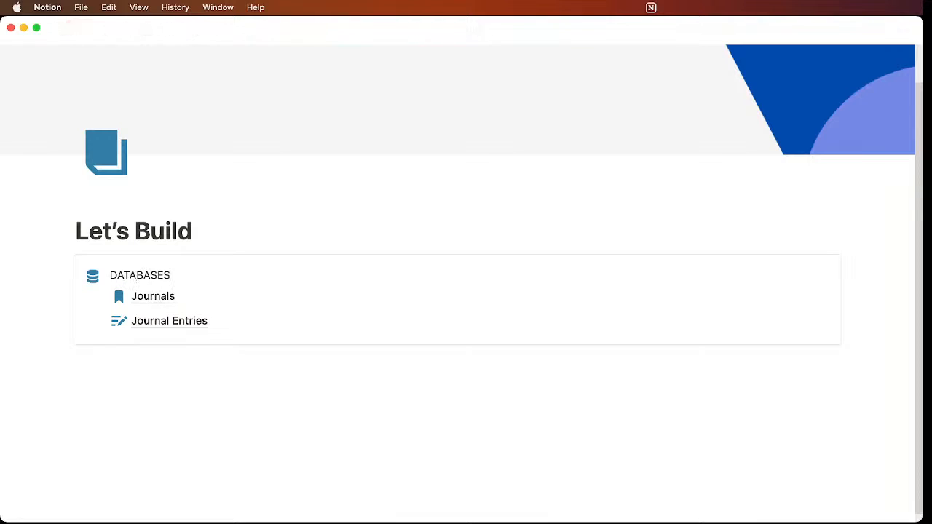
pyautogui.doubleClick(150, 273)
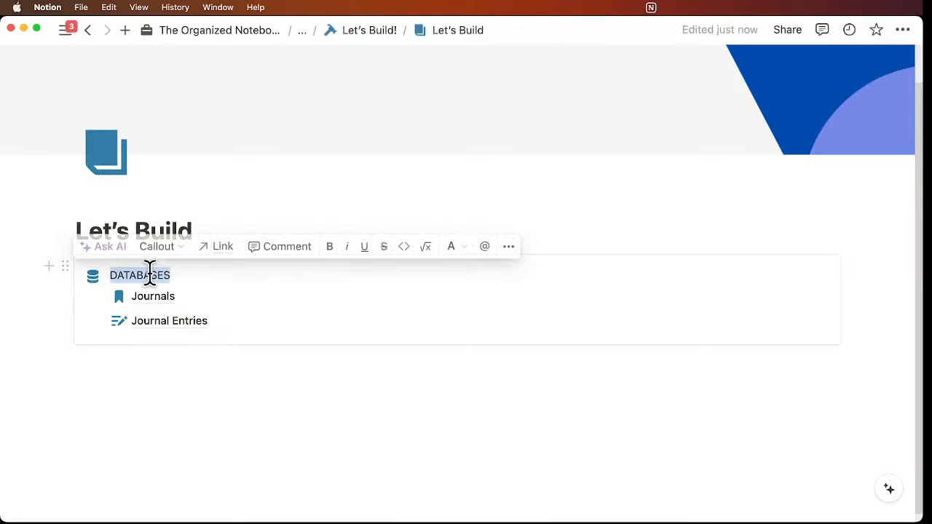
pyautogui.click(329, 248)
pyautogui.click(275, 380)
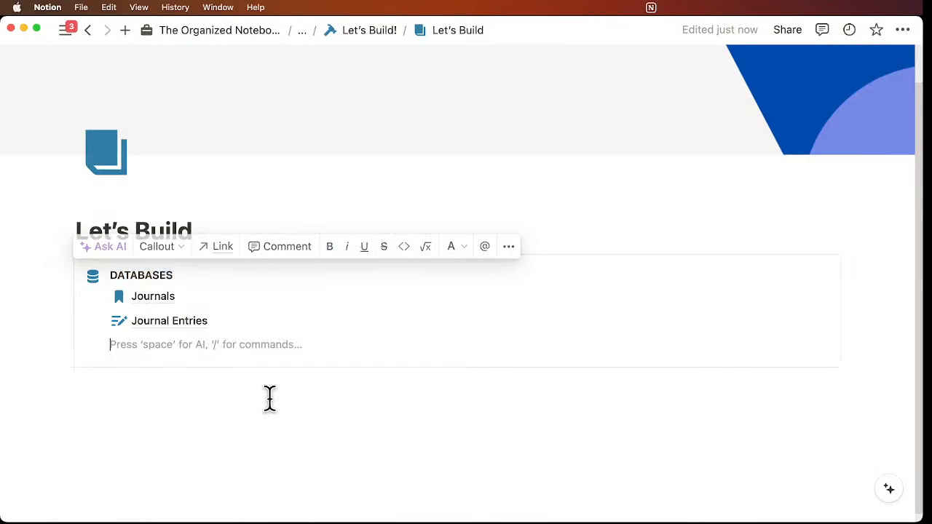
pyautogui.press('BackSpace')
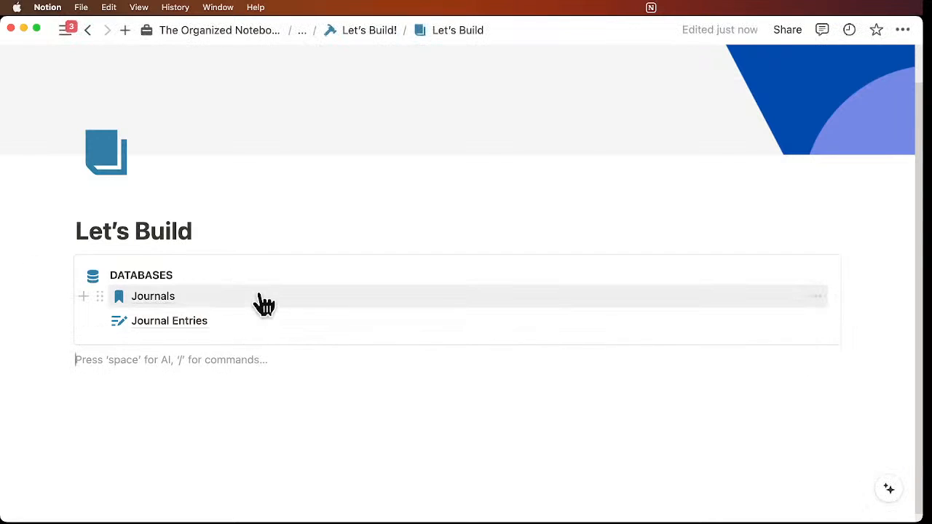
# Step: Insert a two-column block directly under the Let's Build title and move the DATABASES callout into its first column
pyautogui.moveTo(198, 298)
pyautogui.click(261, 230)
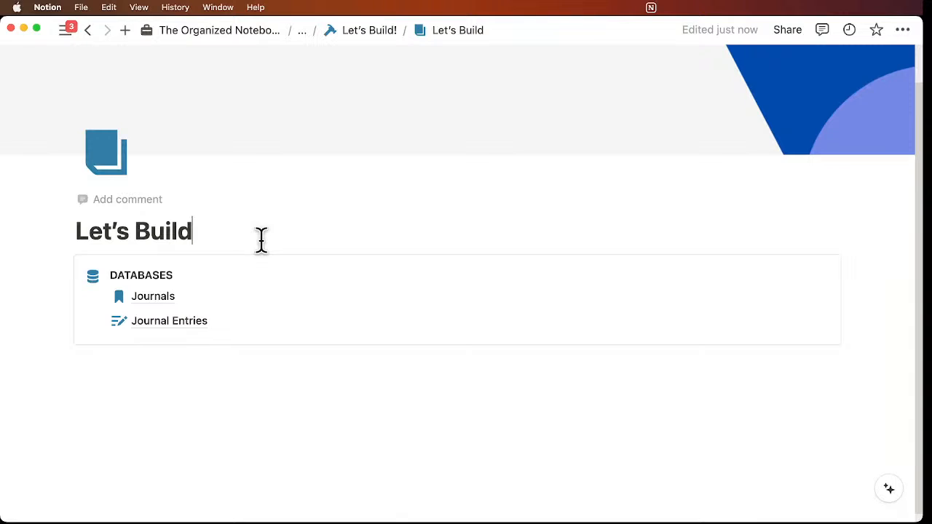
pyautogui.press('Return')
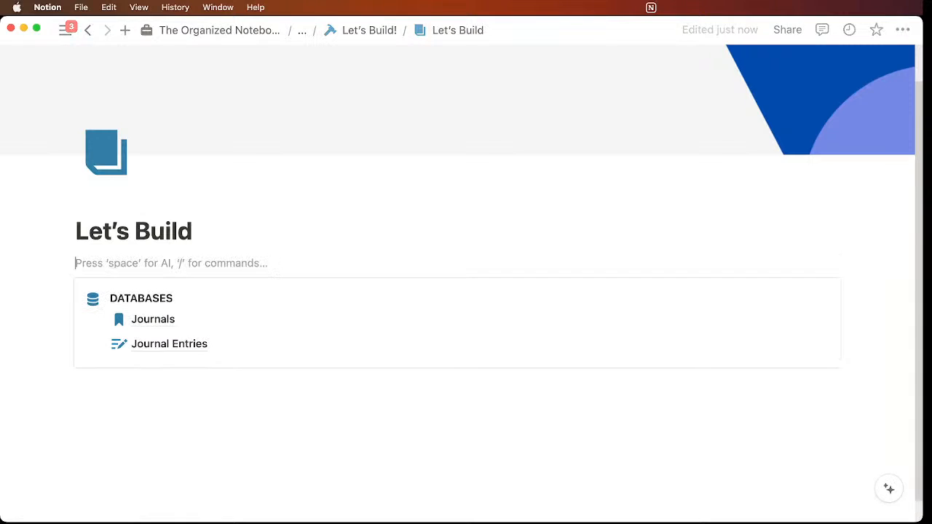
pyautogui.write('/col')
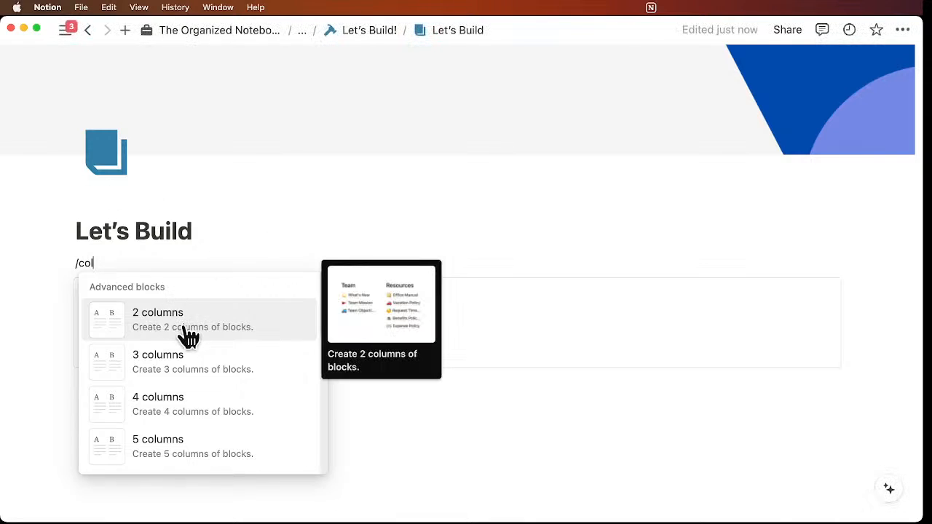
pyautogui.click(187, 332)
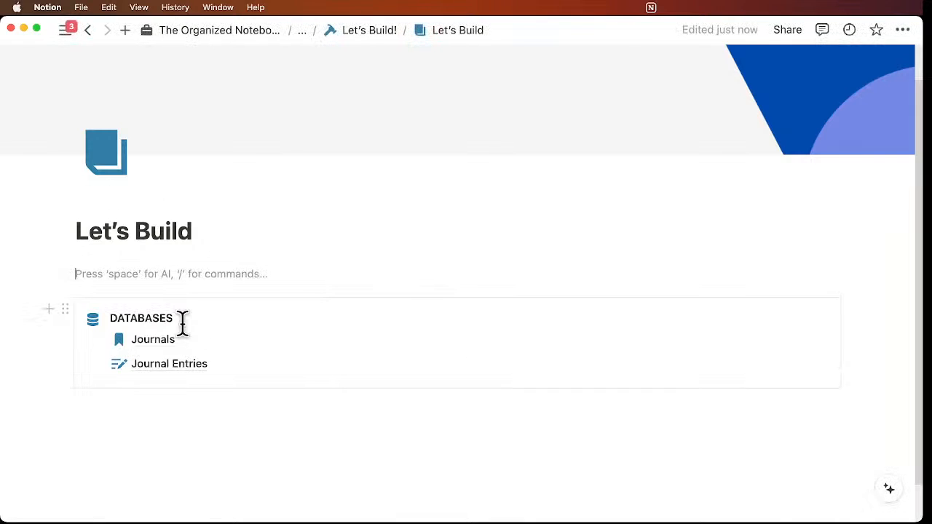
pyautogui.moveTo(66, 313); pyautogui.dragTo(113, 261)
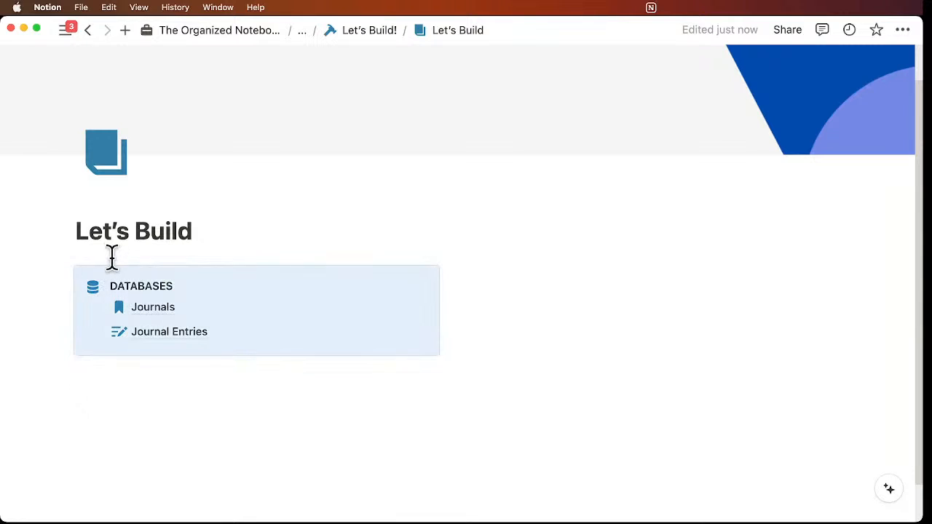
# Step: Narrow the DATABASES callout's column to about a quarter of the content width, giving the rest to the second column
pyautogui.click(529, 278)
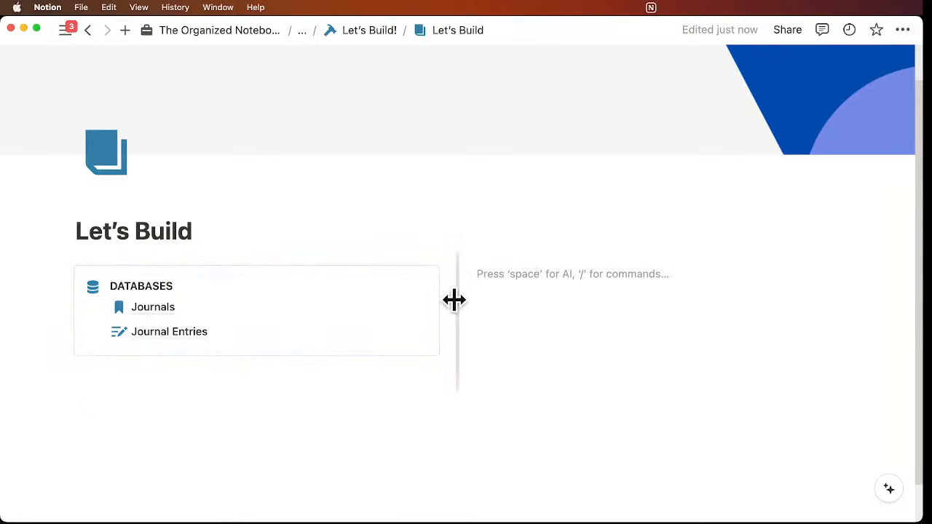
pyautogui.moveTo(455, 303); pyautogui.dragTo(255, 303)
pyautogui.click(357, 281)
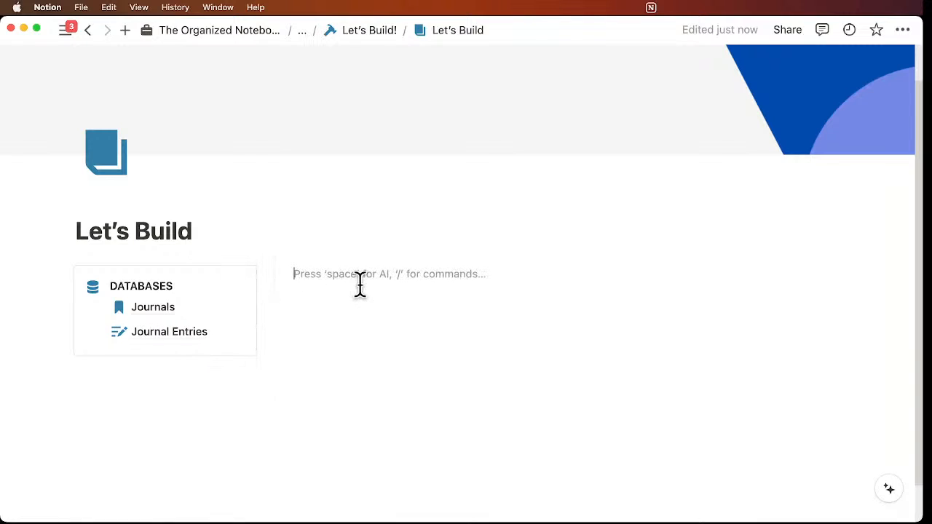
# Step: Insert a button block directly below the DATABASES callout and name it Add New Entry
pyautogui.scroll(-2, 403, 364)
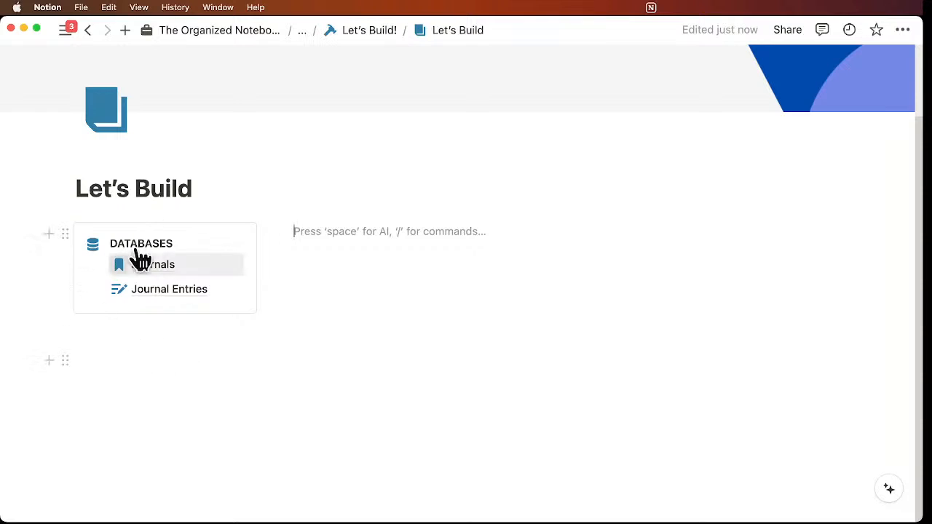
pyautogui.click(92, 327)
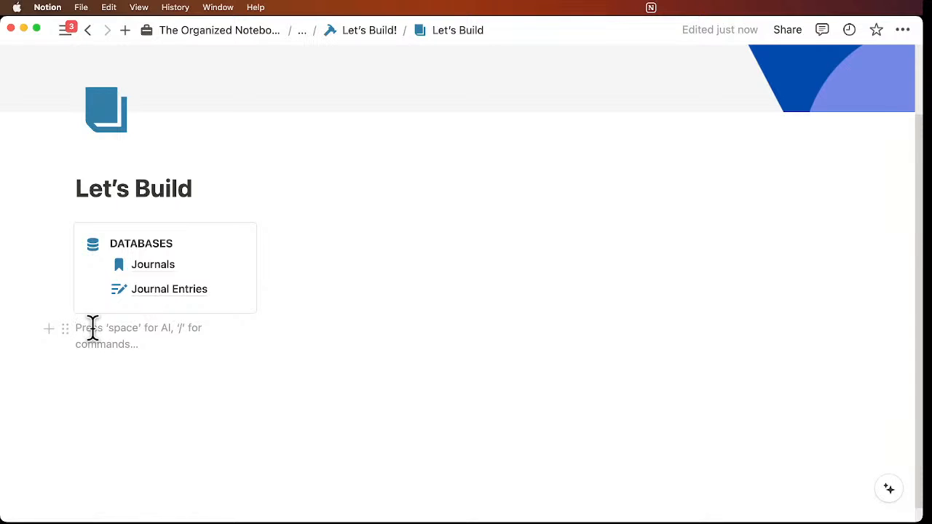
pyautogui.write('/but')
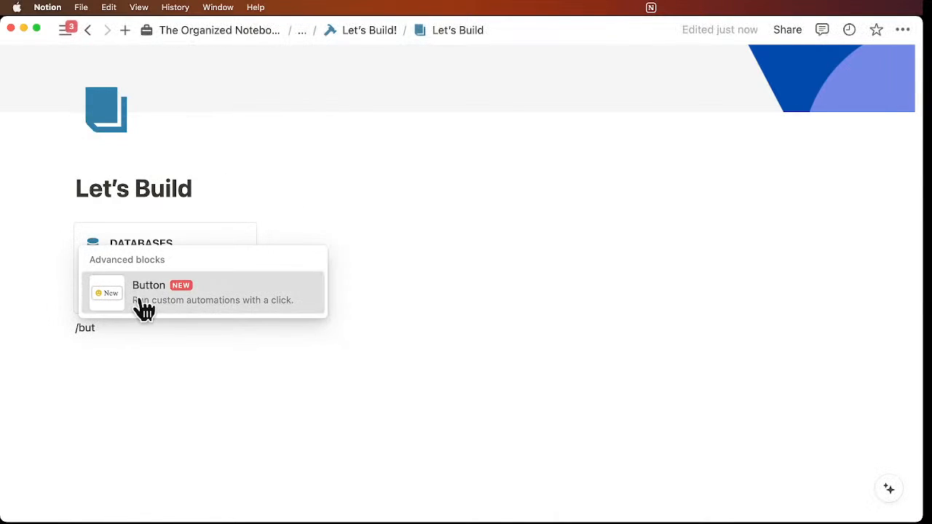
pyautogui.click(144, 309)
pyautogui.click(122, 367)
pyautogui.click(119, 366)
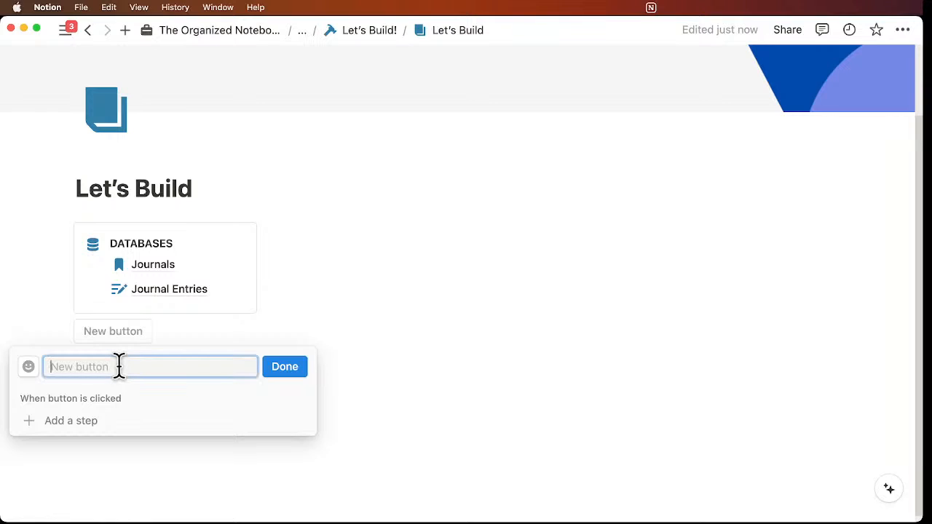
pyautogui.write('Add New Entry')
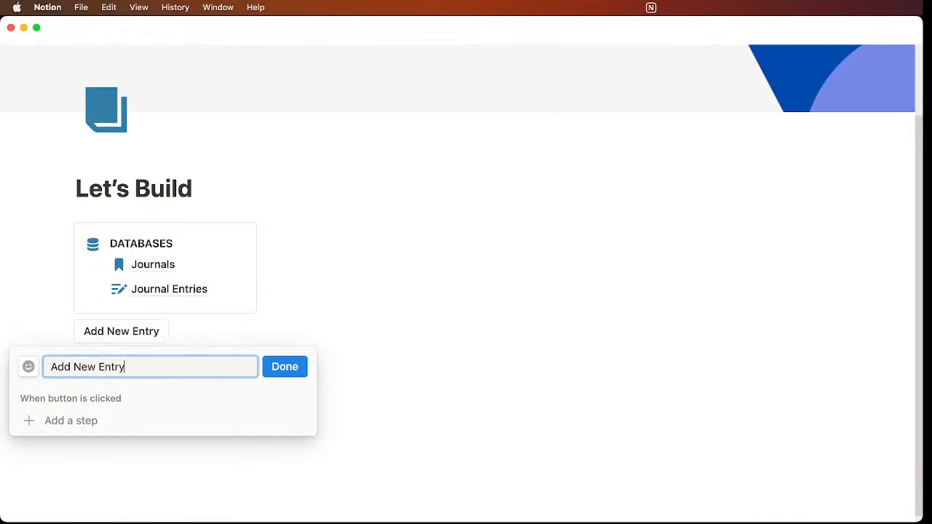
# Step: Give the button the blue document plus icon, found by filtering the icons for "paper", and move the button above the DATABASES callout
pyautogui.click(29, 366)
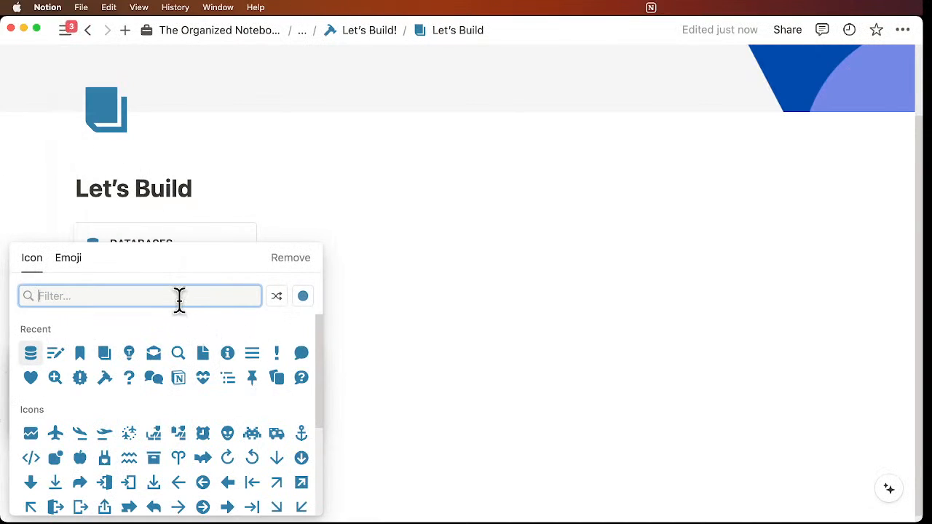
pyautogui.write('paper')
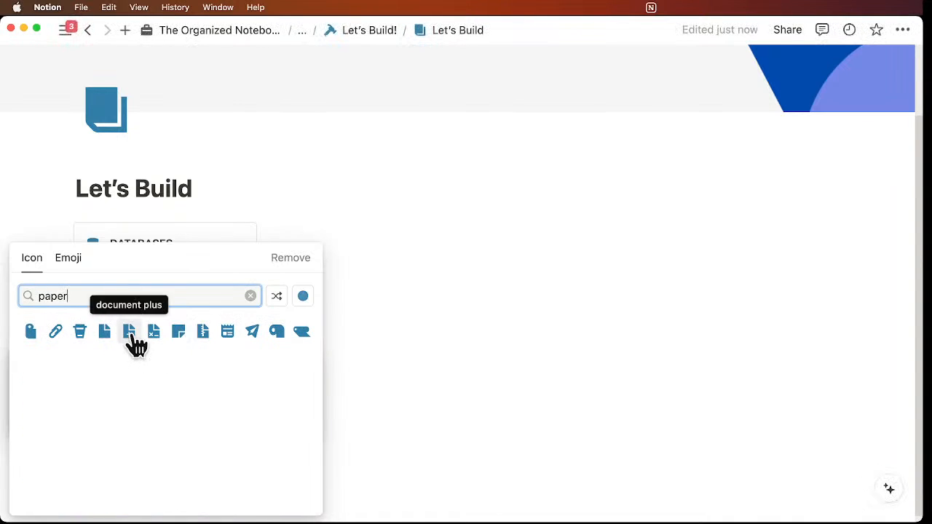
pyautogui.click(131, 332)
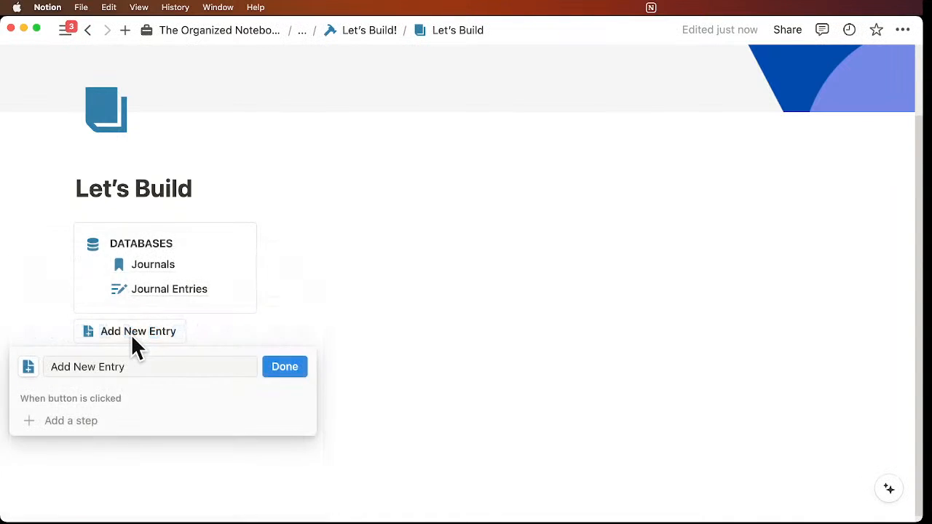
pyautogui.click(288, 370)
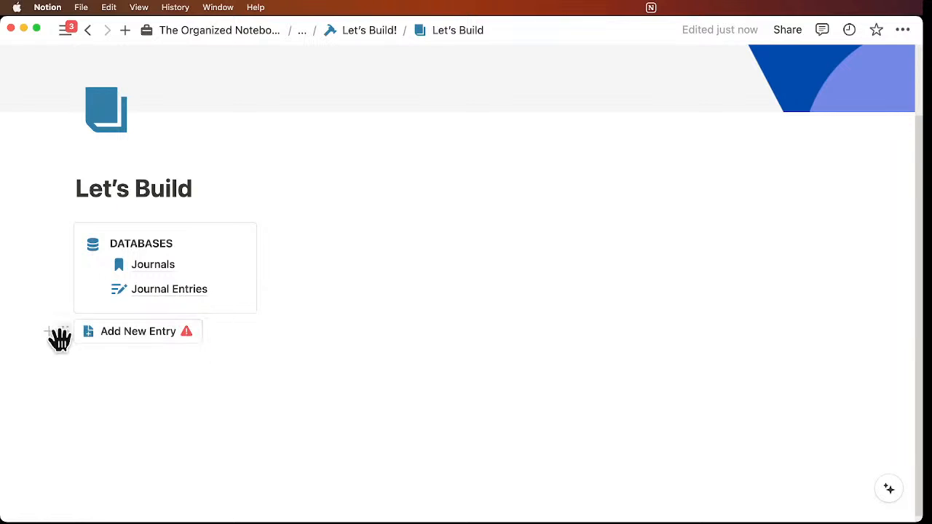
pyautogui.moveTo(64, 337); pyautogui.dragTo(93, 242)
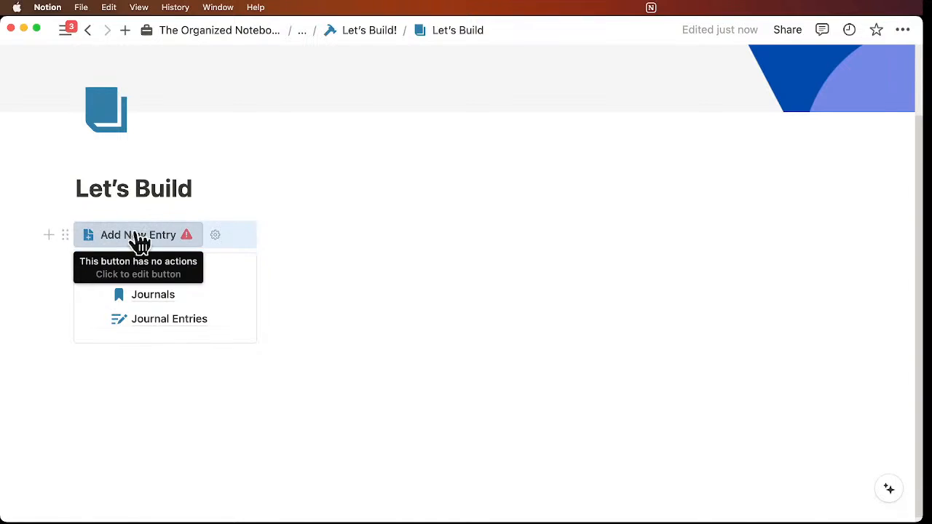
# Step: Add a Heading 3 reading Journal Entries to the second column, with a divider beneath it
pyautogui.click(364, 256)
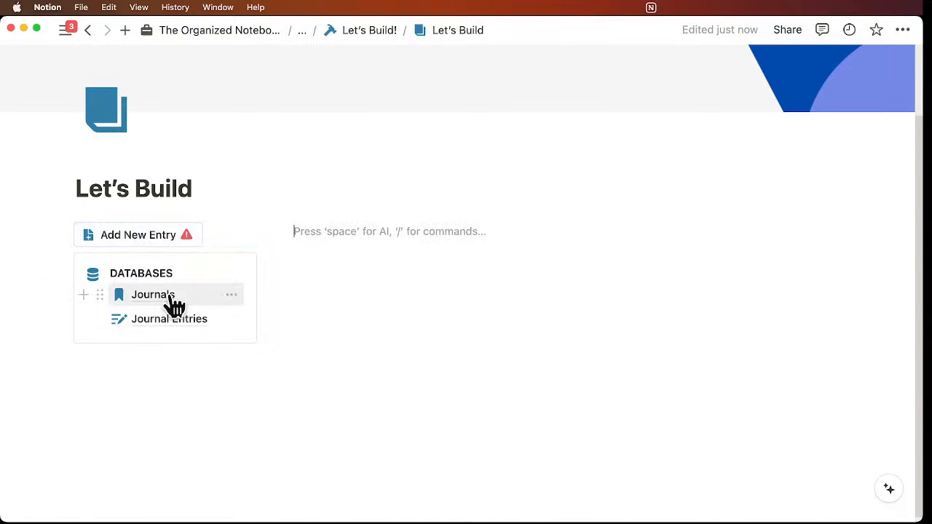
pyautogui.scroll(1, 372, 304)
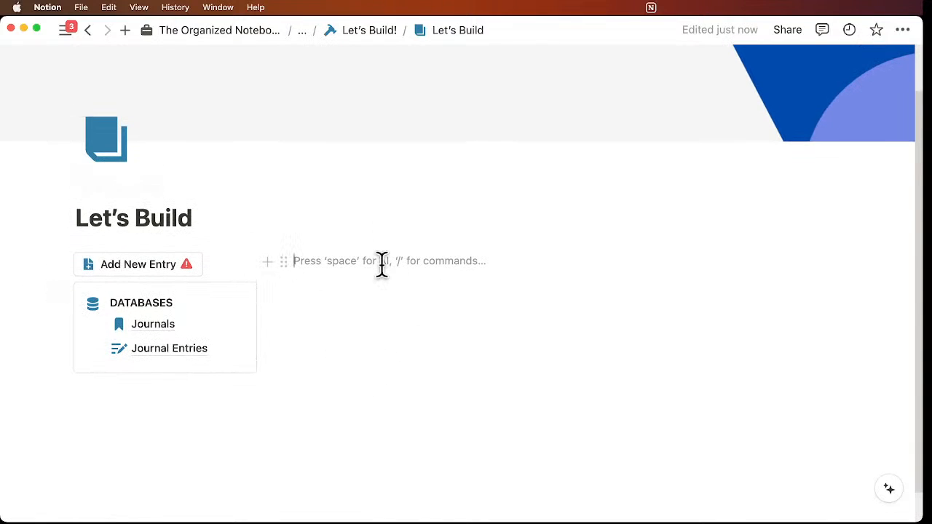
pyautogui.write('/heading')
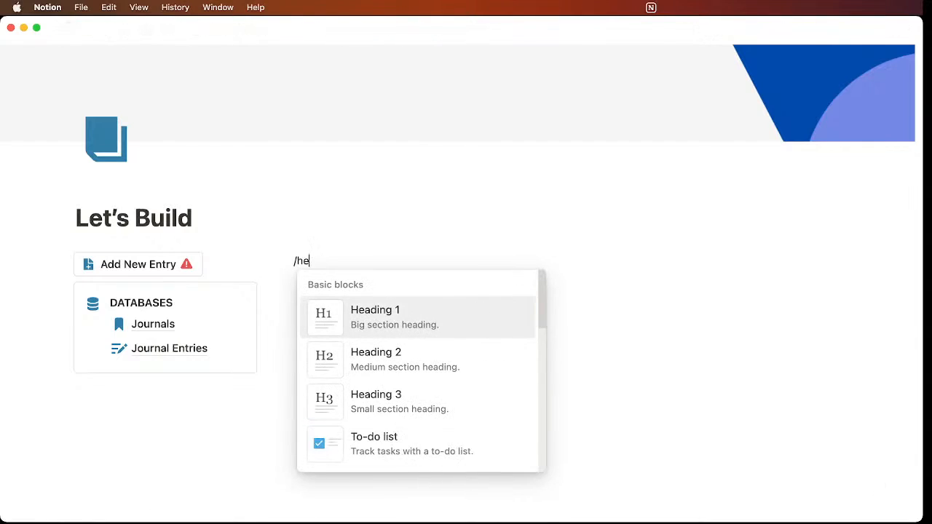
pyautogui.click(409, 409)
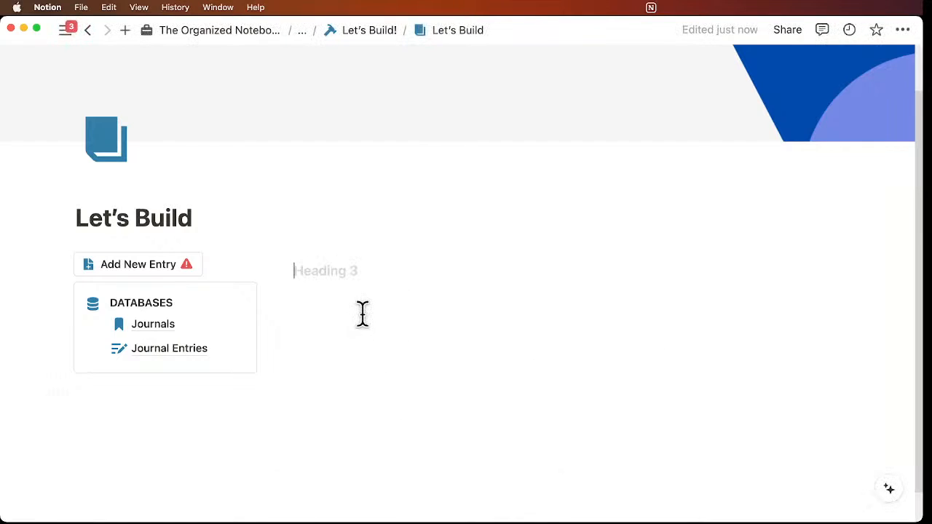
pyautogui.write('Journal Entries')
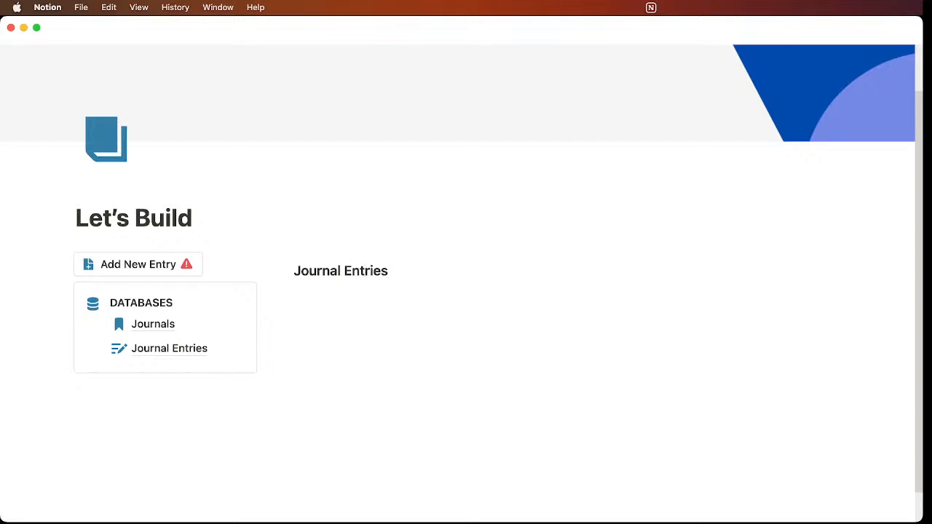
pyautogui.press('Return')
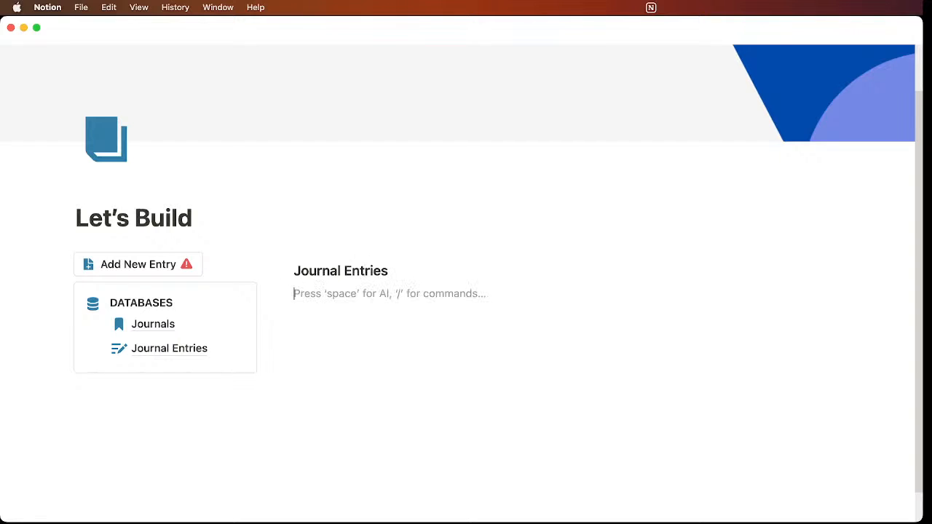
pyautogui.write('/divid')
pyautogui.click(387, 355)
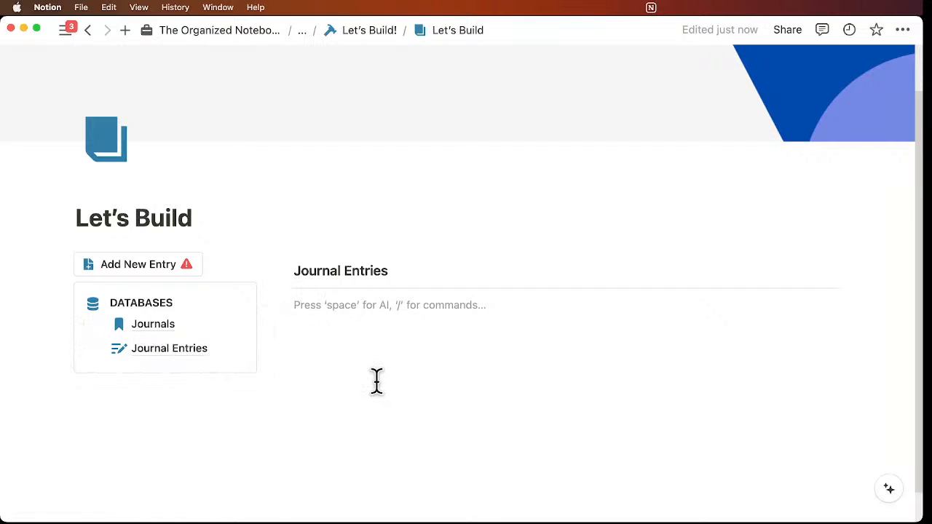
# Step: Insert a linked view of the Journal Entries database under the divider, copying its existing Table view
pyautogui.write('/')
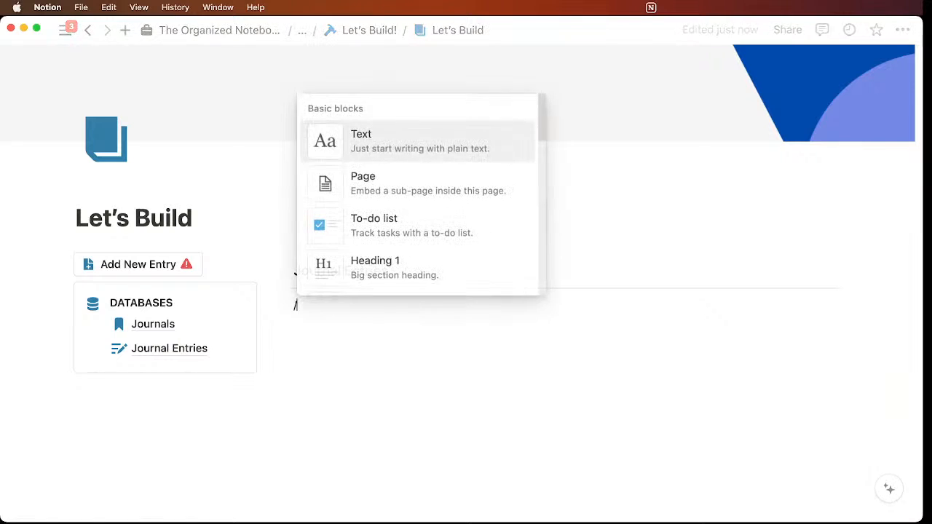
pyautogui.write('linked')
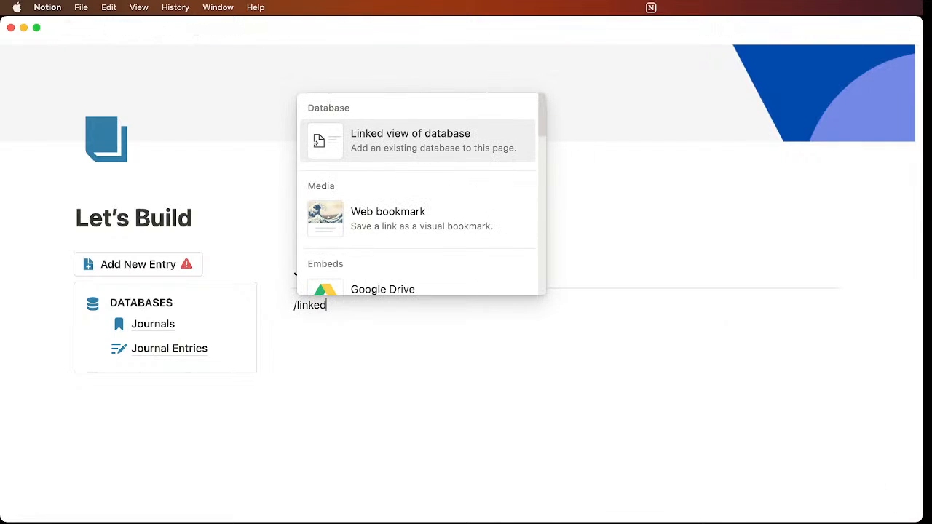
pyautogui.click(429, 159)
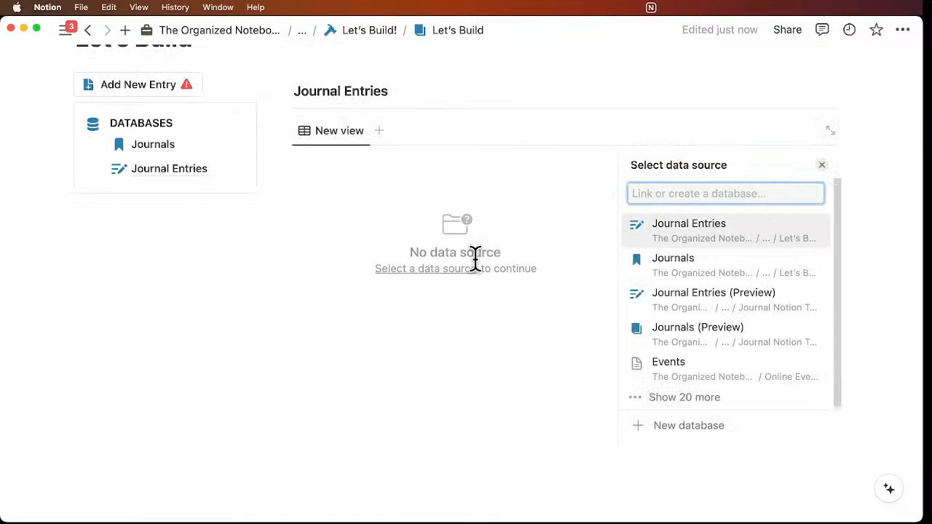
pyautogui.click(718, 245)
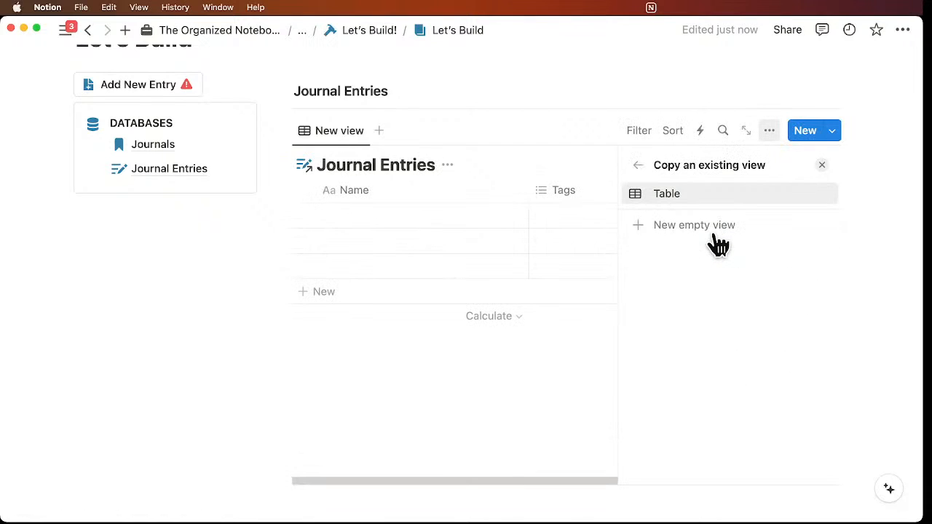
pyautogui.click(677, 195)
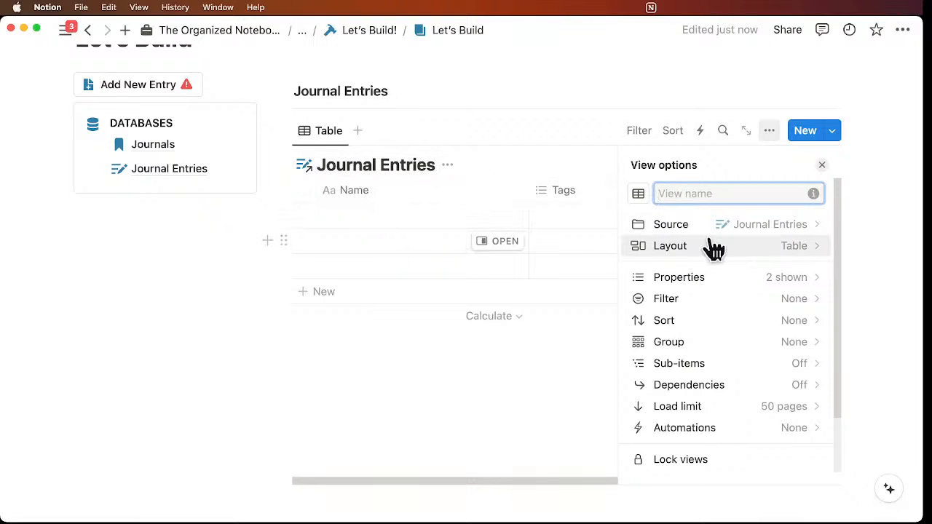
# Step: Hide the database title in the linked Journal Entries view's layout options and close the options
pyautogui.click(728, 257)
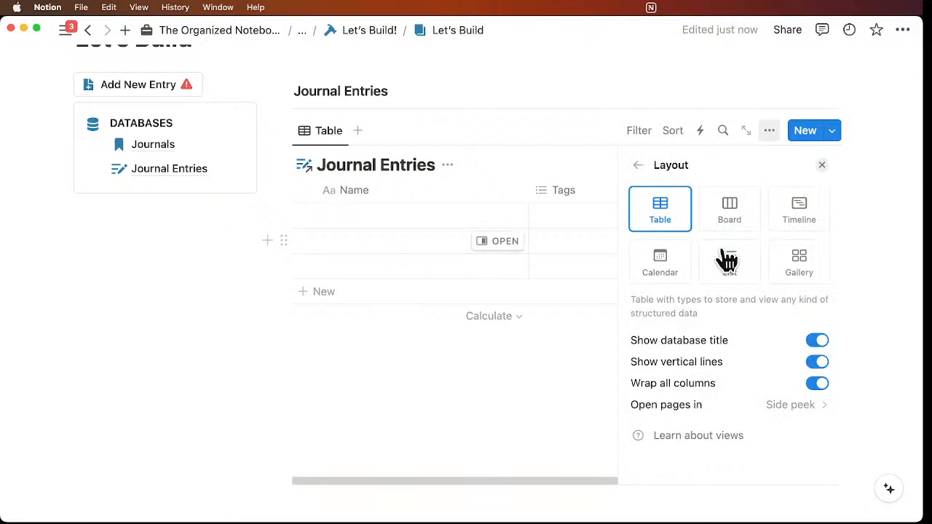
pyautogui.click(816, 341)
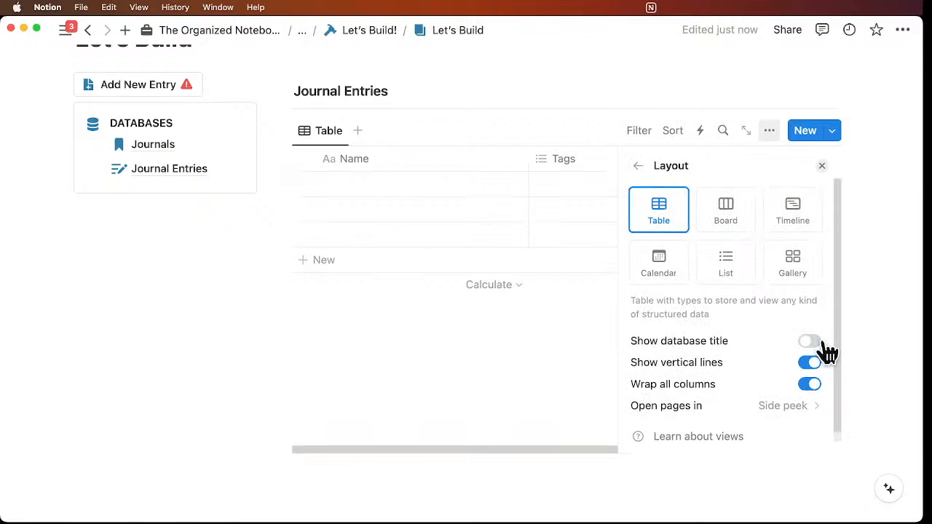
pyautogui.click(821, 166)
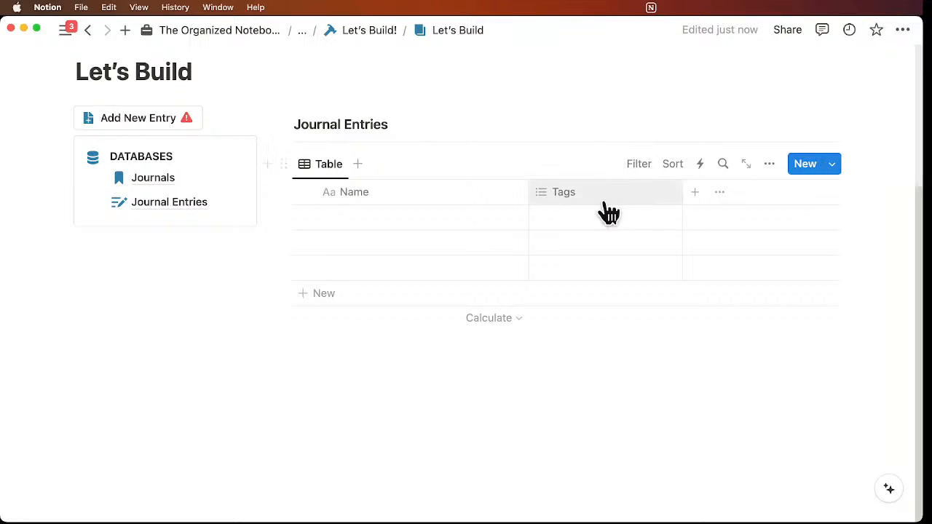
# Step: Rename the linked table view to View All and give it the description "Shows all journal entries"
pyautogui.click(327, 173)
pyautogui.click(356, 194)
pyautogui.press('BackSpace')
pyautogui.write('View All')
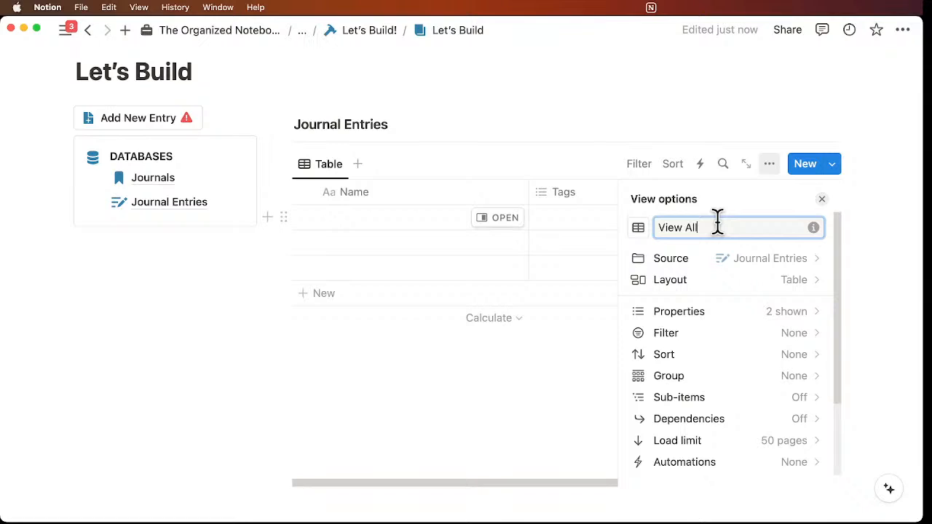
pyautogui.click(813, 229)
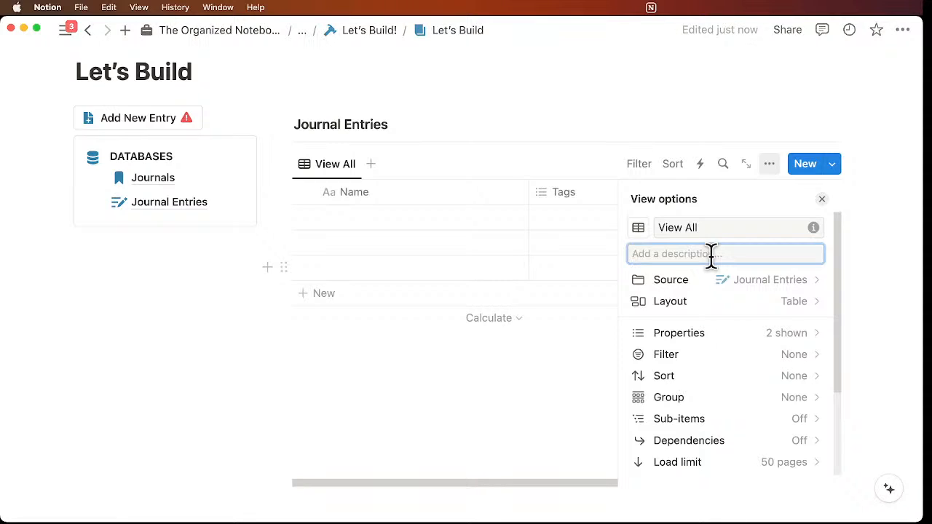
pyautogui.write('Shows all journal entries')
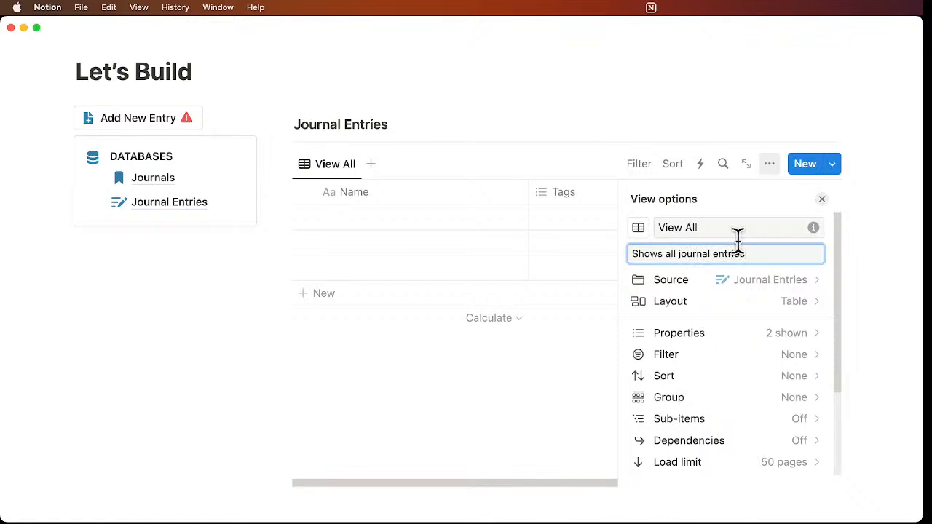
pyautogui.click(821, 199)
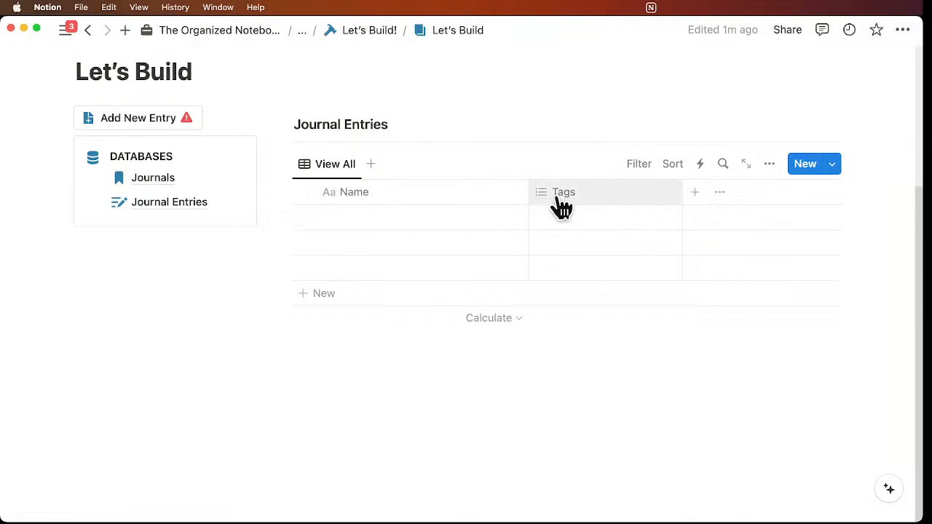
pyautogui.click(501, 195)
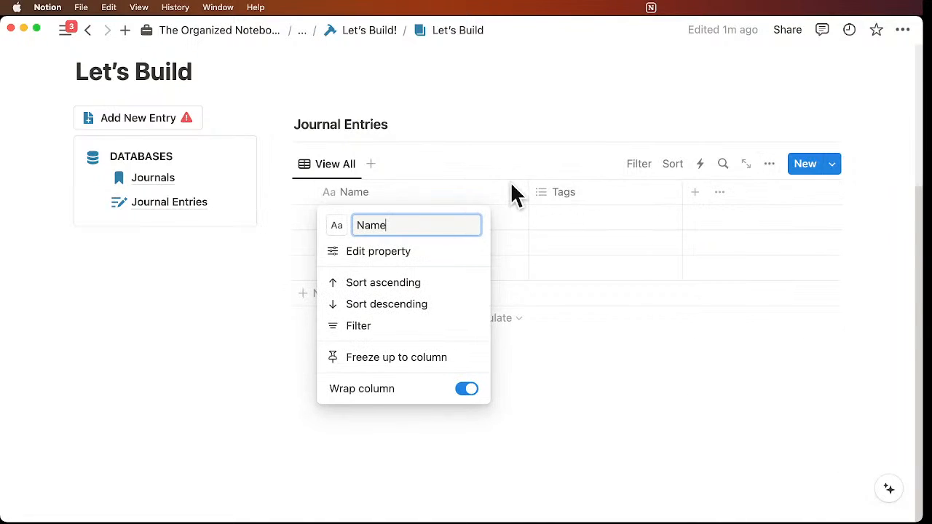
pyautogui.click(514, 195)
pyautogui.click(833, 166)
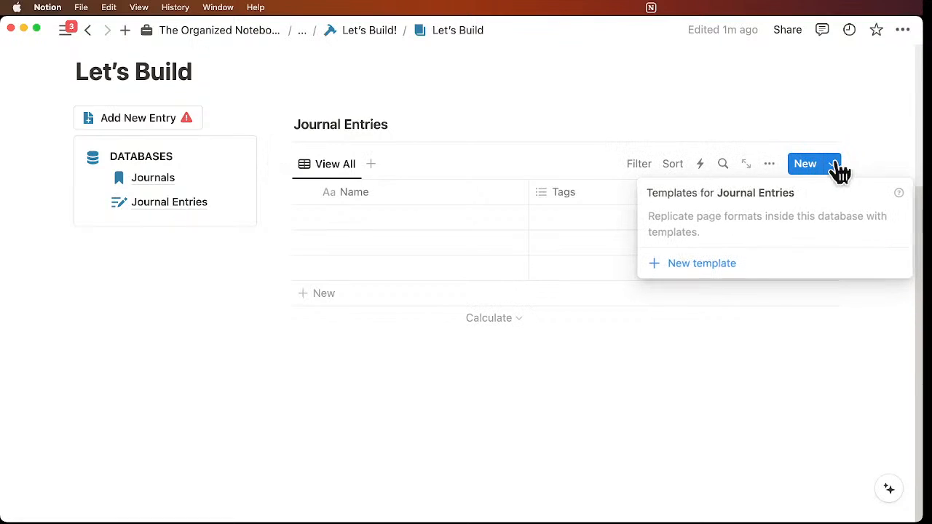
pyautogui.click(769, 164)
pyautogui.click(769, 163)
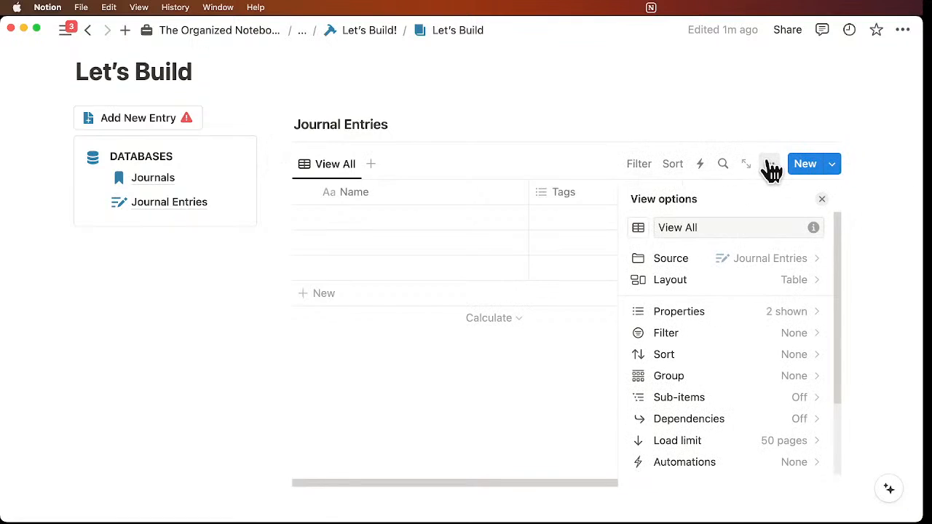
pyautogui.click(790, 311)
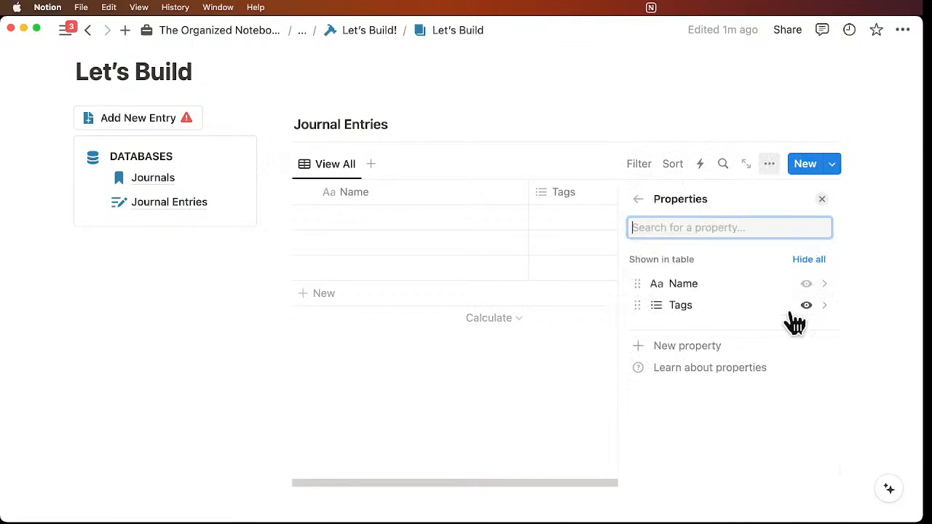
pyautogui.click(824, 292)
pyautogui.click(822, 230)
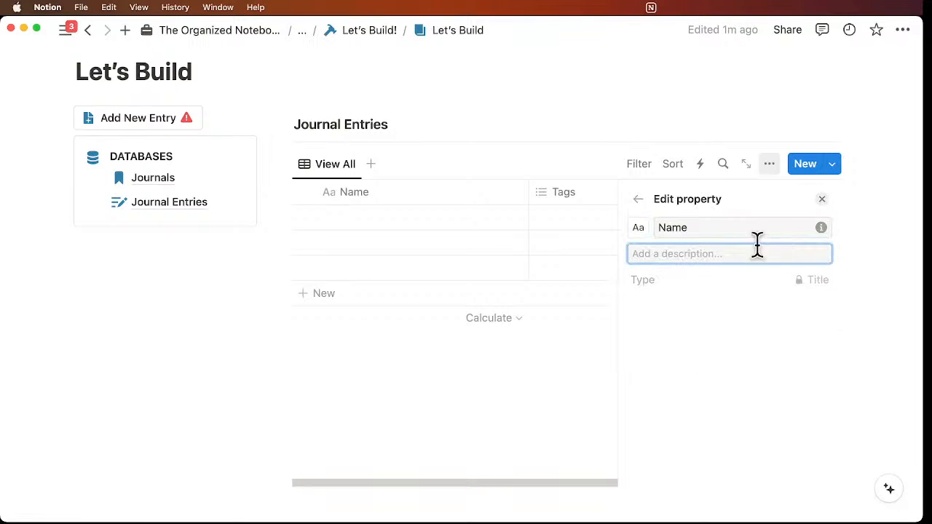
pyautogui.write('Show')
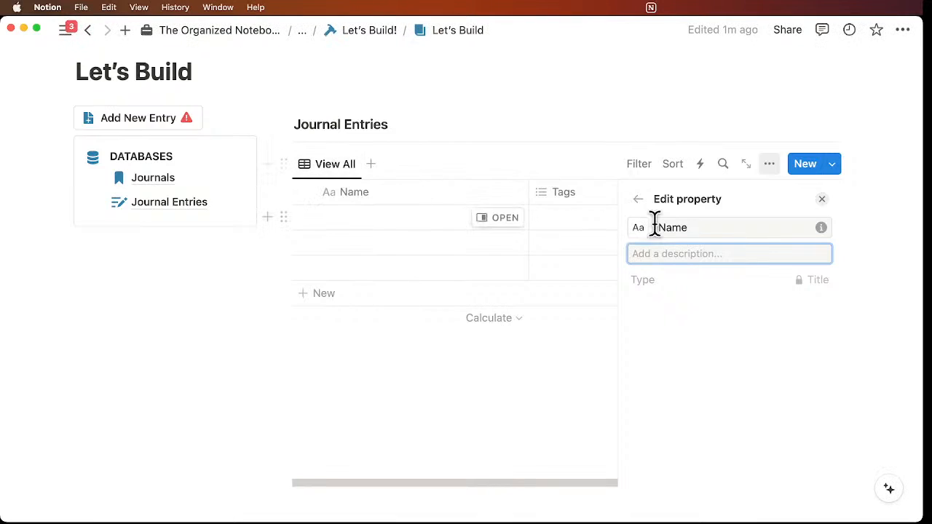
pyautogui.click(822, 199)
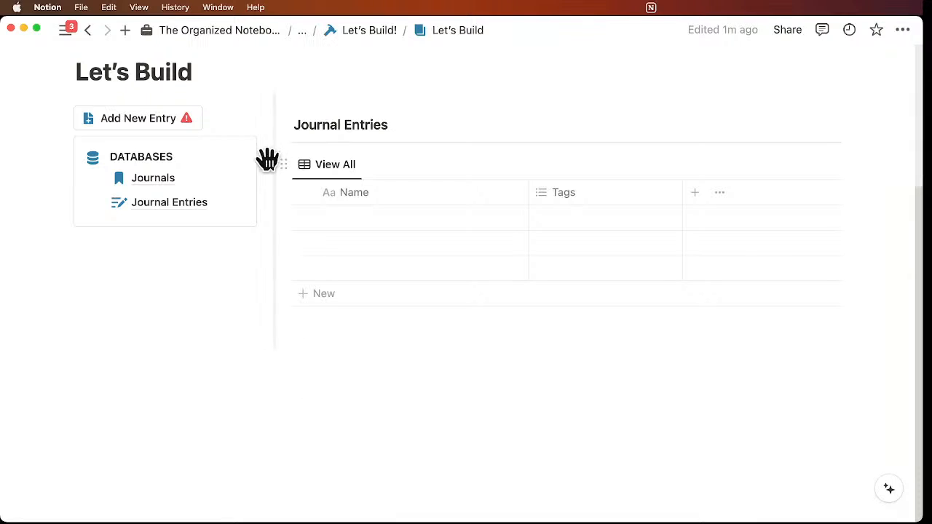
# Step: Insert a linked view of the Journals database below the columns, copying its existing Gallery view
pyautogui.click(320, 386)
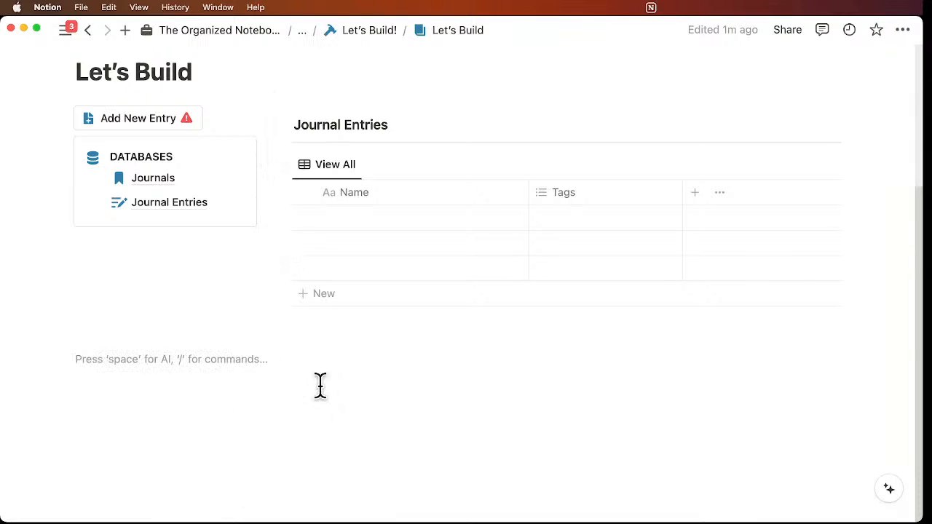
pyautogui.write('/linked')
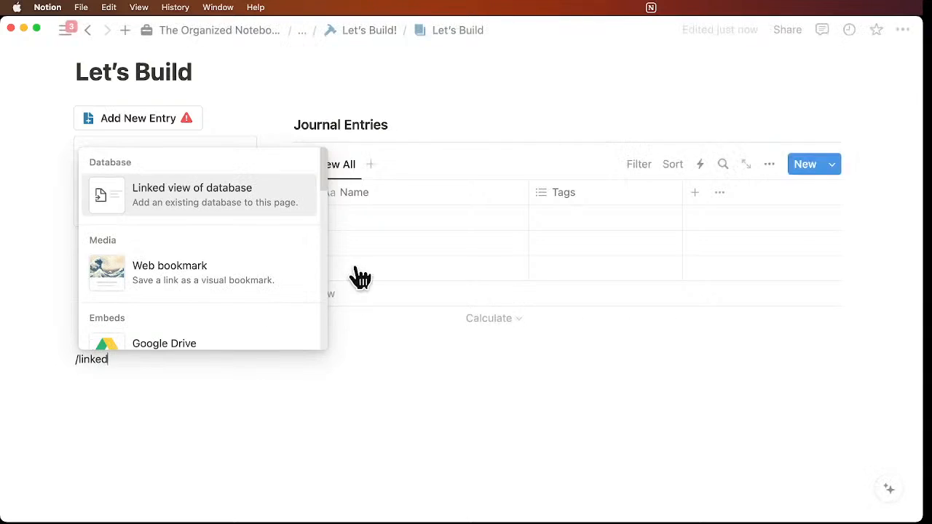
pyautogui.click(250, 203)
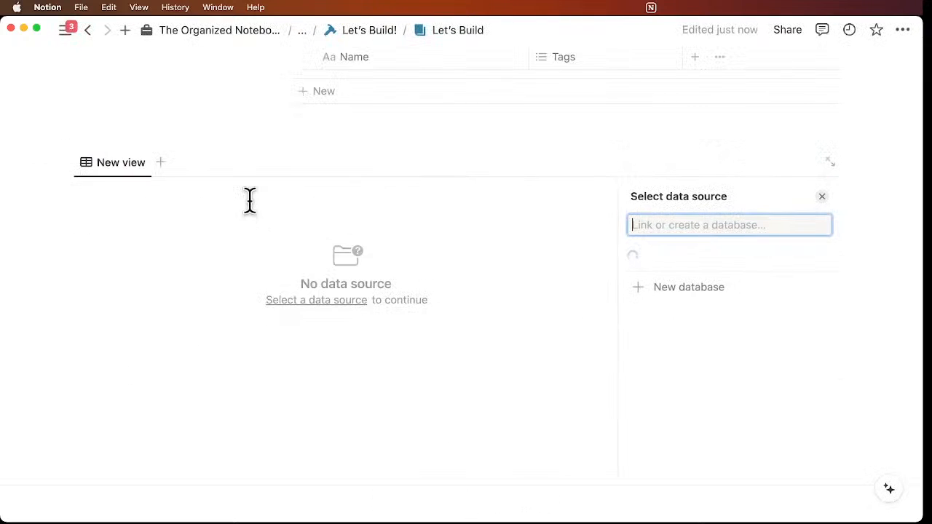
pyautogui.click(690, 306)
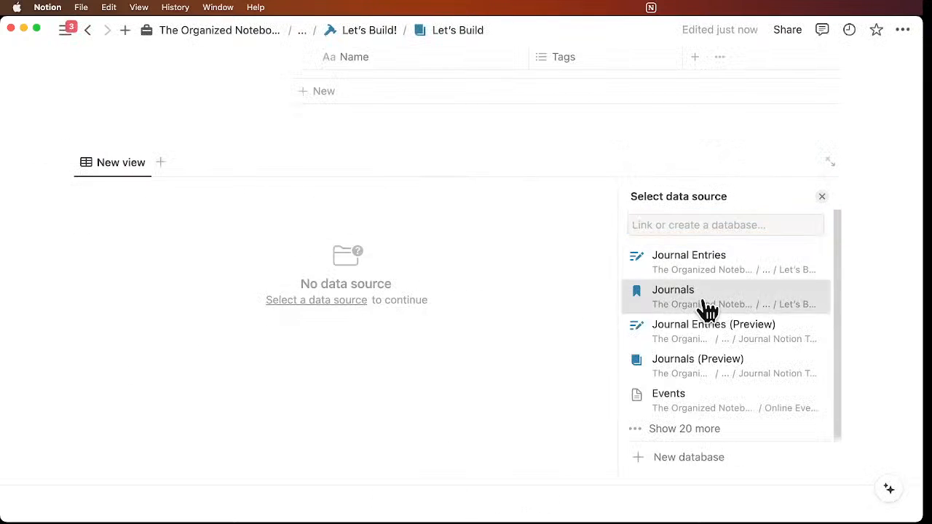
pyautogui.click(689, 227)
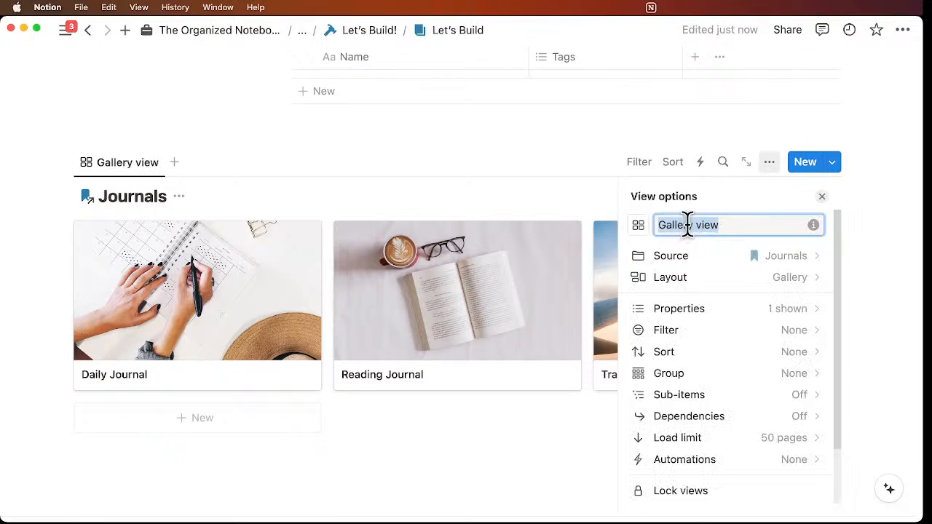
# Step: Hide the database title in the linked Journals gallery's layout options and close the options
pyautogui.click(782, 284)
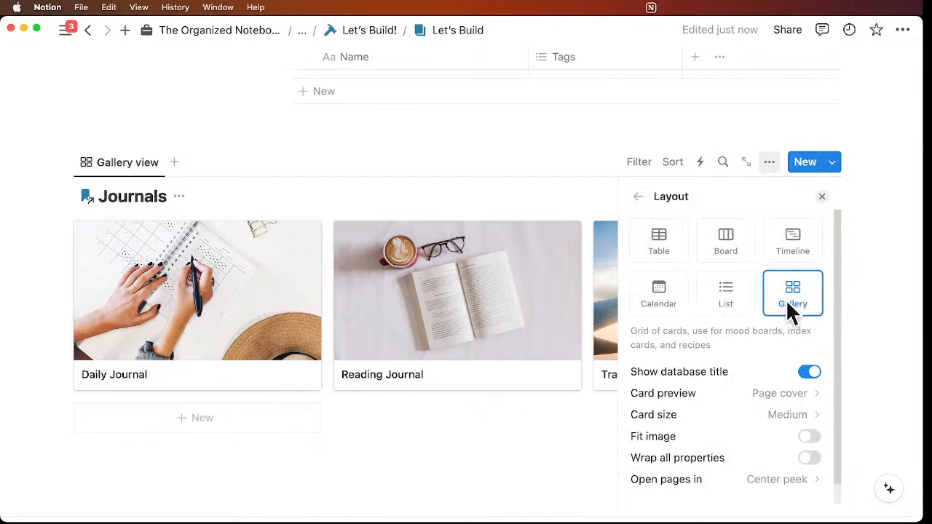
pyautogui.click(809, 372)
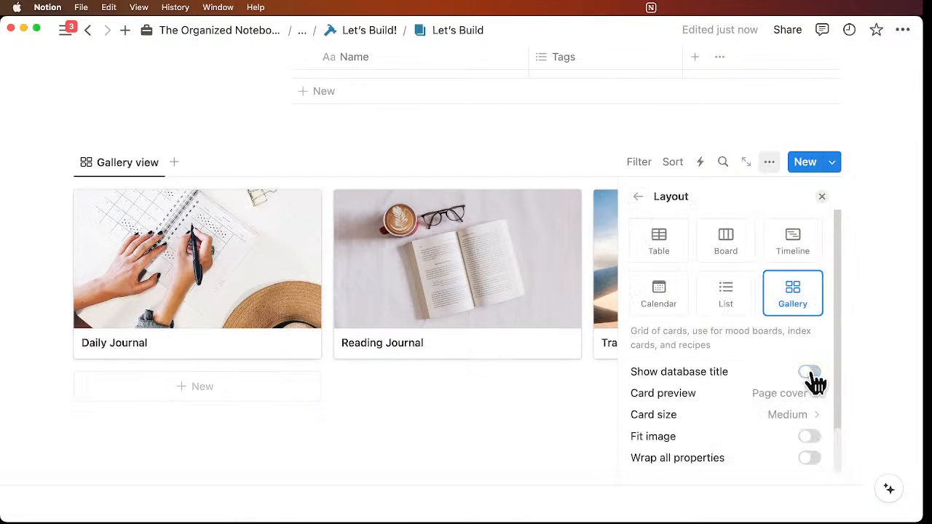
pyautogui.click(822, 198)
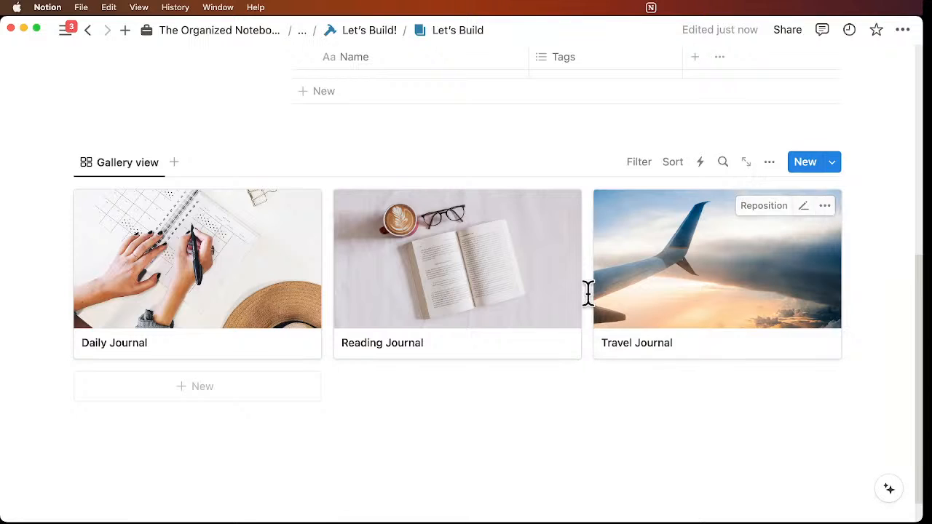
# Step: Add a Heading 3 reading Journals below the gallery, with a divider beneath it
pyautogui.scroll(2, 433, 355)
pyautogui.scroll(3, 433, 356)
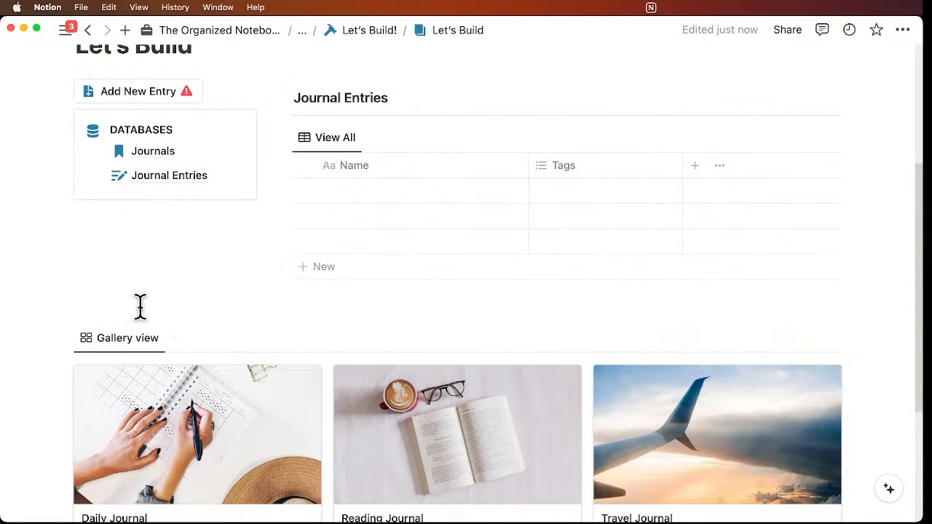
pyautogui.scroll(2, 347, 176)
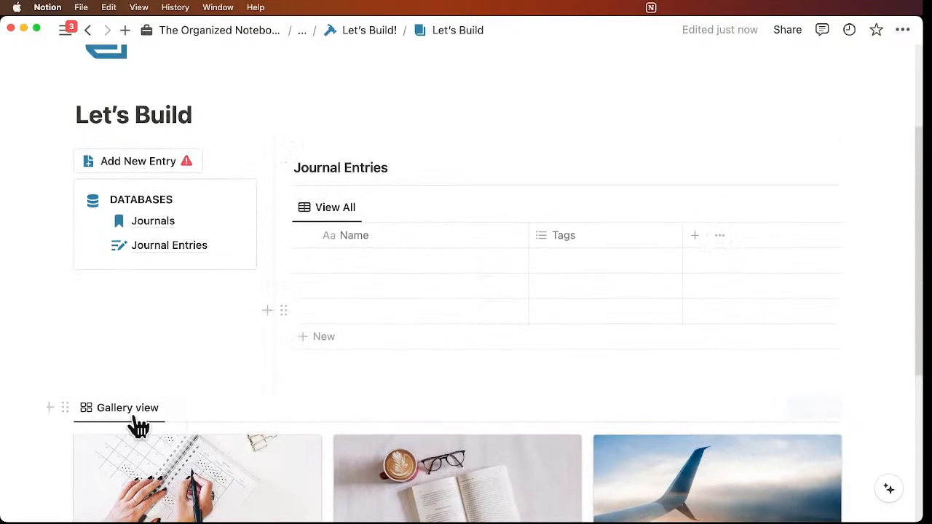
pyautogui.scroll(-2, 63, 416)
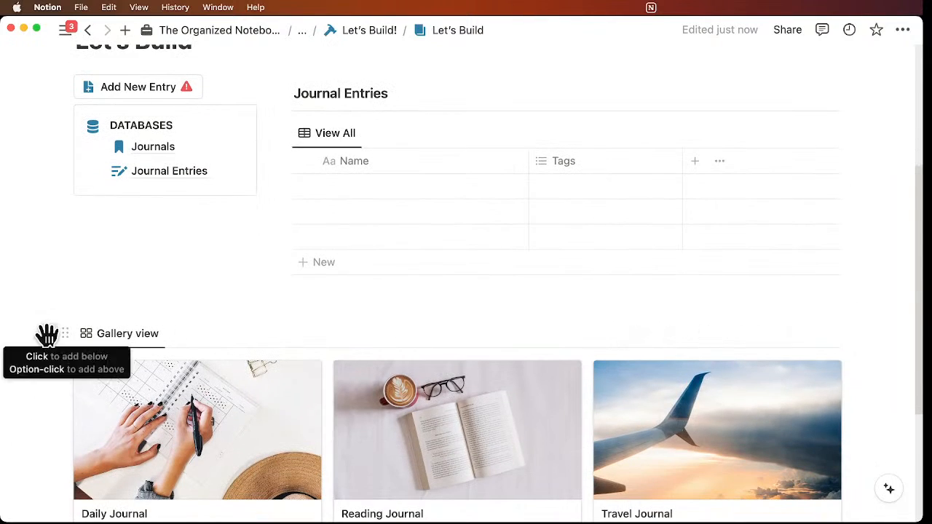
pyautogui.click(46, 333)
pyautogui.click(126, 459)
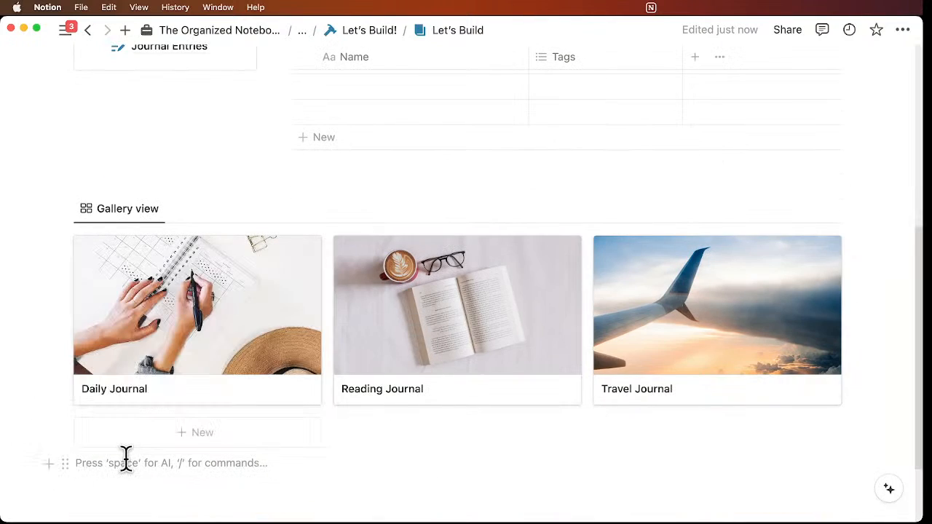
pyautogui.write('/heading')
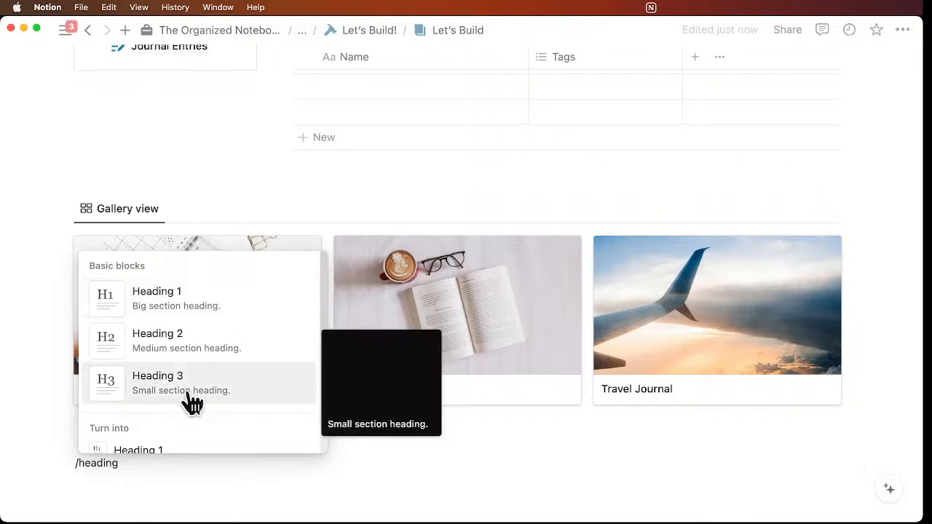
pyautogui.click(192, 398)
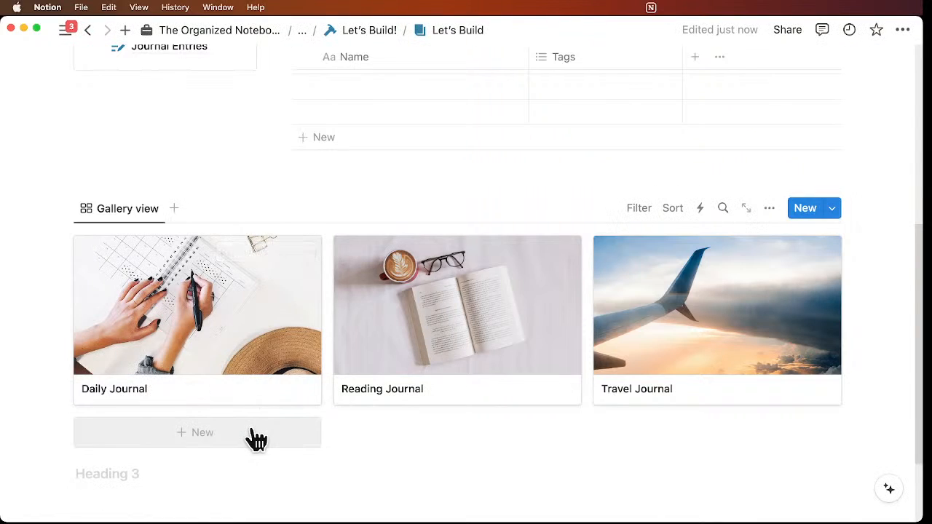
pyautogui.write('Journals')
pyautogui.press('Return')
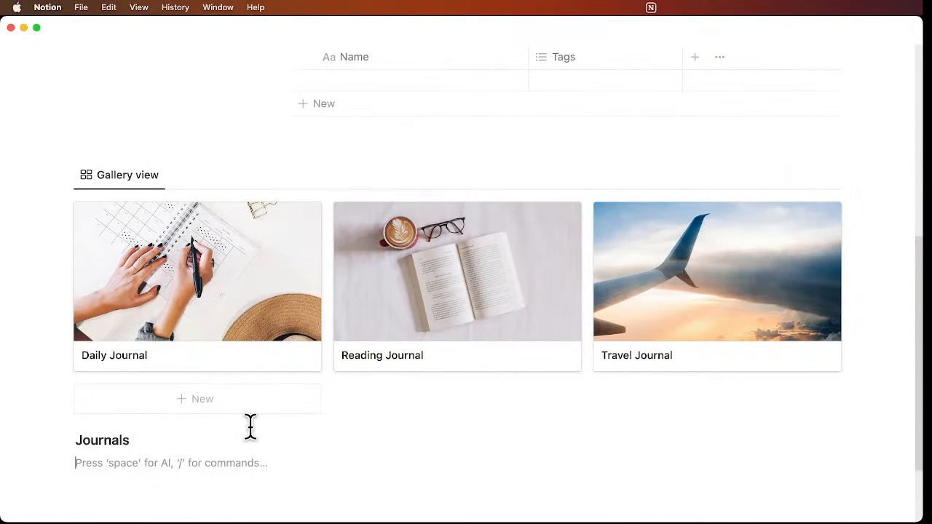
pyautogui.write('/divi')
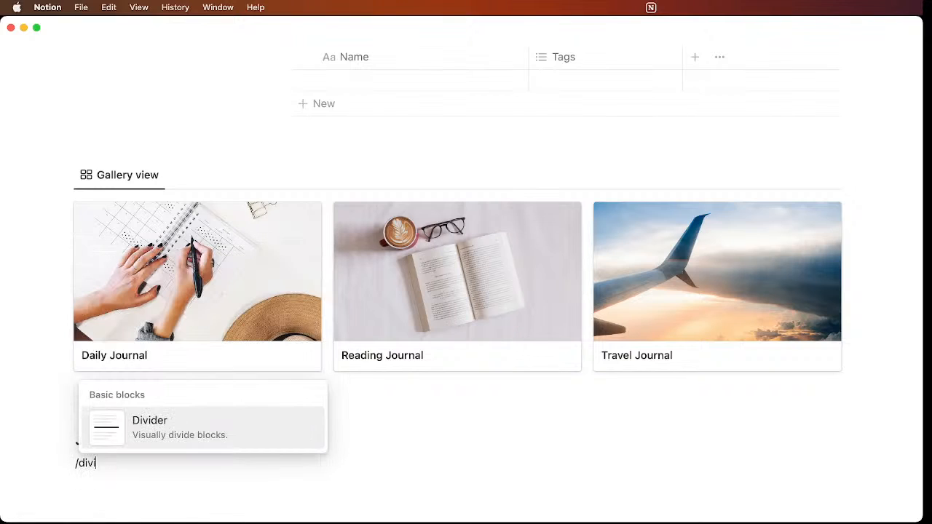
pyautogui.press('Return')
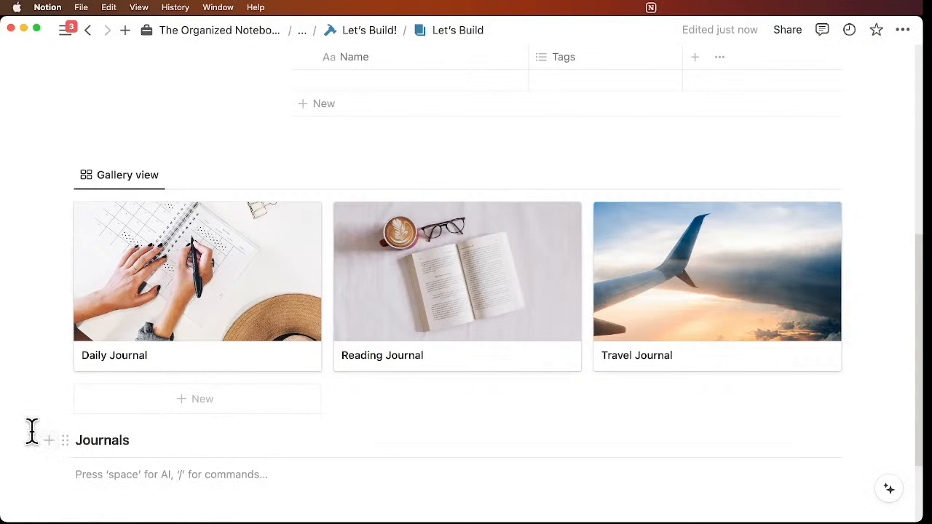
# Step: Move the Journals heading and its divider above the gallery view and remove the empty block between them
pyautogui.moveTo(30, 430); pyautogui.dragTo(119, 470)
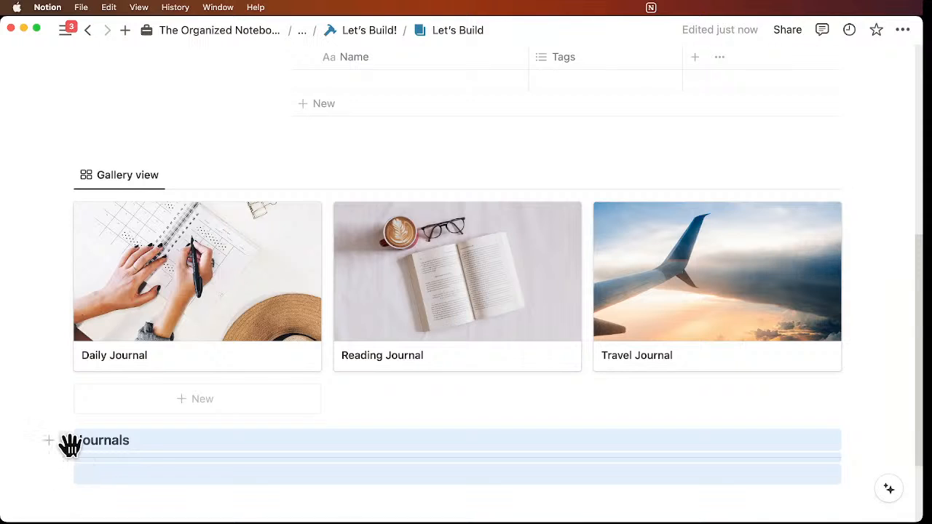
pyautogui.moveTo(68, 443); pyautogui.dragTo(94, 162)
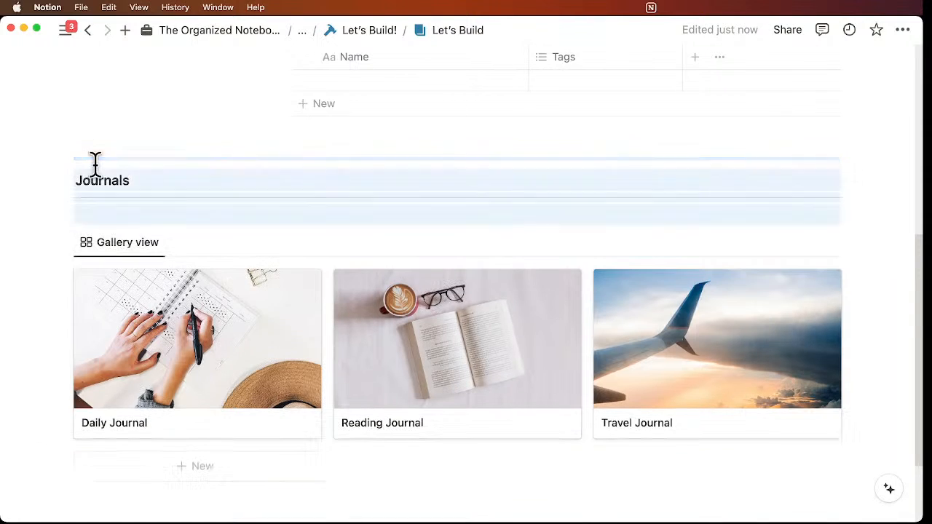
pyautogui.click(131, 215)
pyautogui.press('BackSpace')
# Step: Review the dashboard layout, from the Journal Entries table down to the Journals gallery
pyautogui.scroll(5, 255, 331)
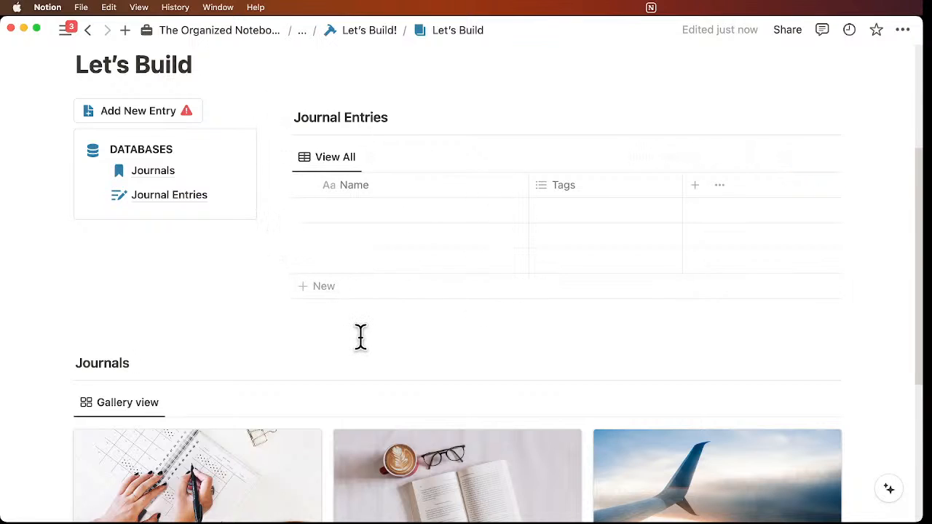
pyautogui.scroll(-3, 359, 334)
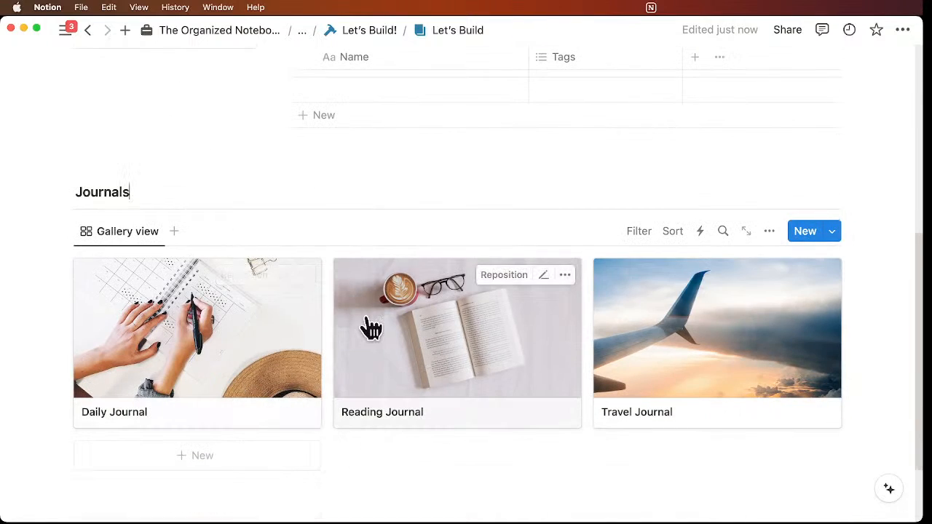
pyautogui.scroll(3, 371, 328)
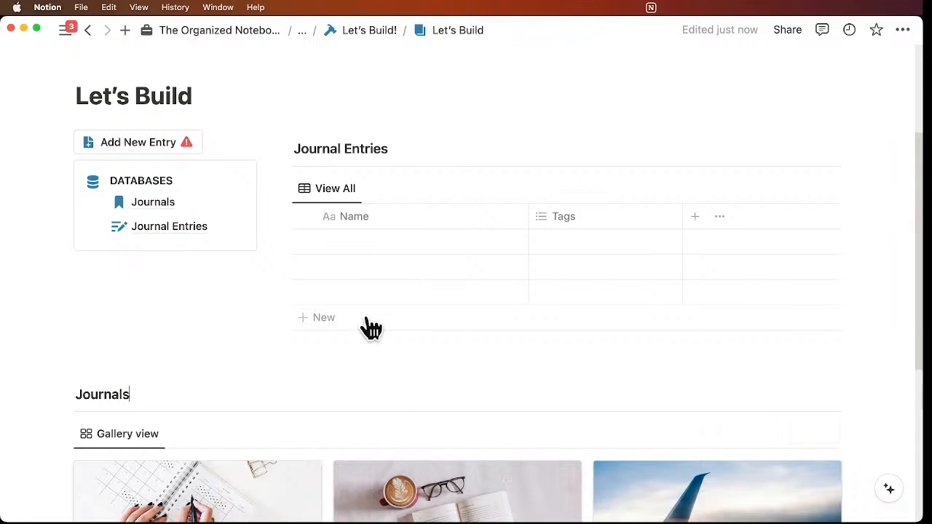
pyautogui.scroll(-2, 371, 327)
pyautogui.scroll(-1, 366, 317)
pyautogui.scroll(3, 366, 317)
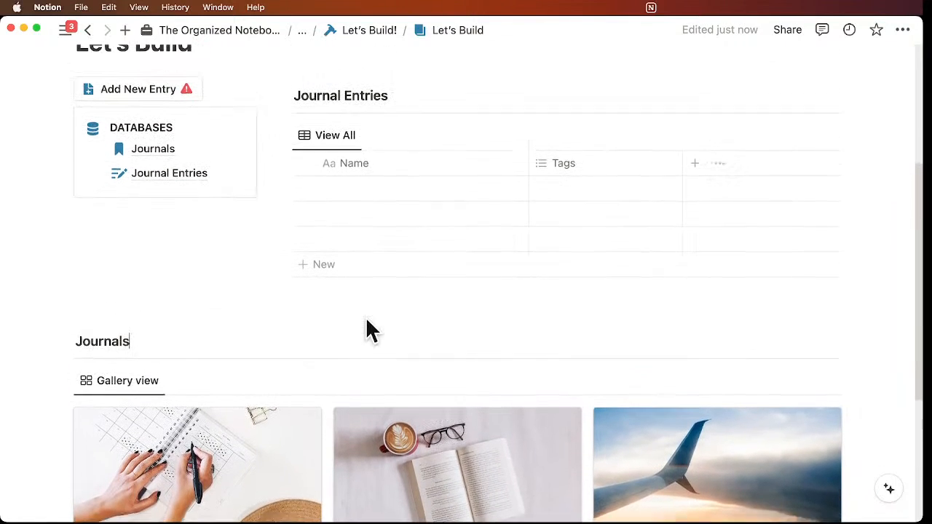
pyautogui.scroll(-5, 423, 277)
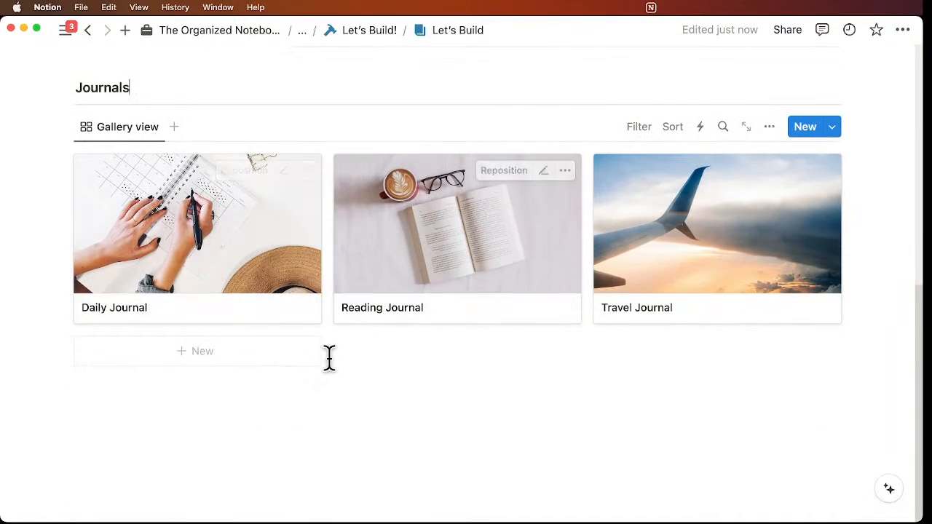
pyautogui.scroll(3, 328, 357)
pyautogui.scroll(1, 329, 357)
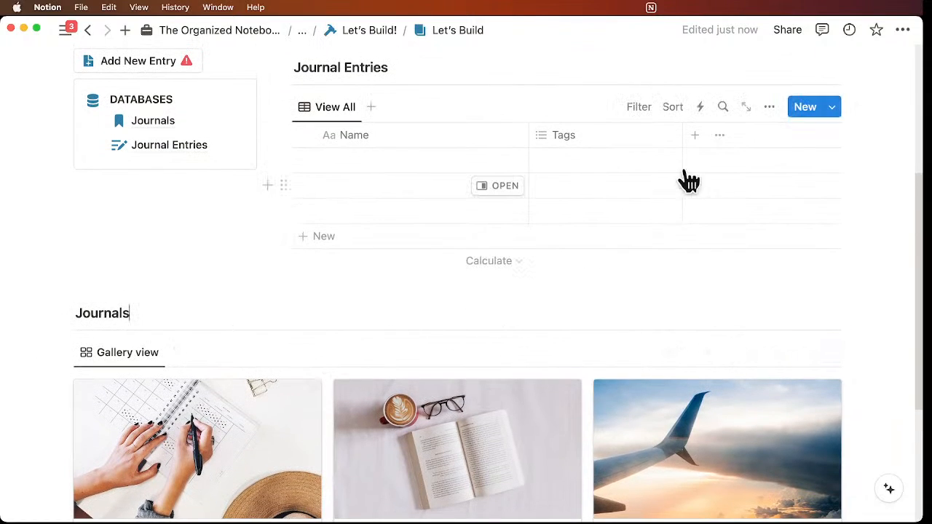
# Step: Add a relation property named Journals to the Journal Entries table, related to the Journals database with Show on Journals enabled
pyautogui.click(695, 137)
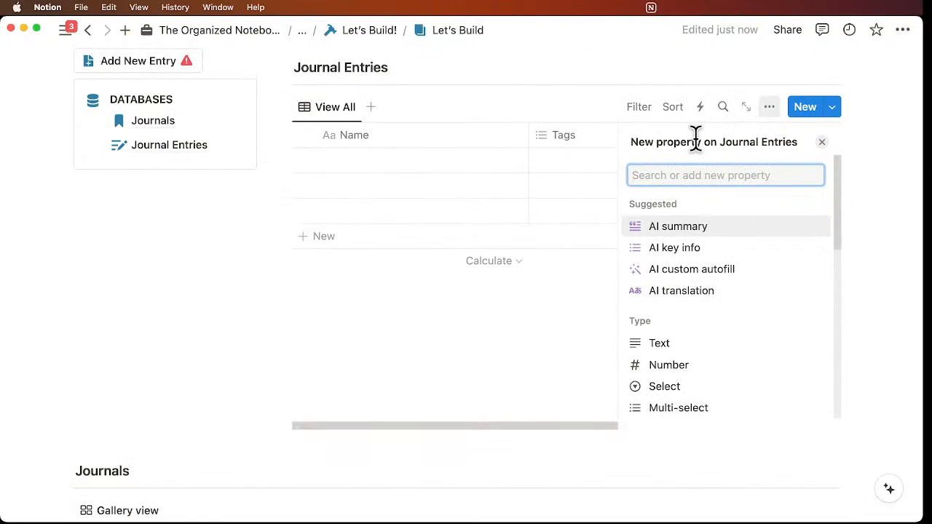
pyautogui.write('rel')
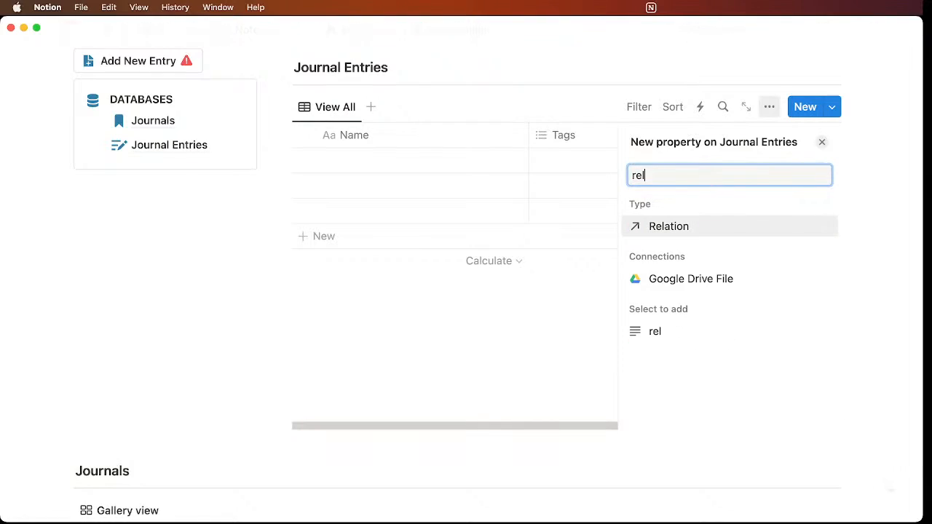
pyautogui.click(694, 244)
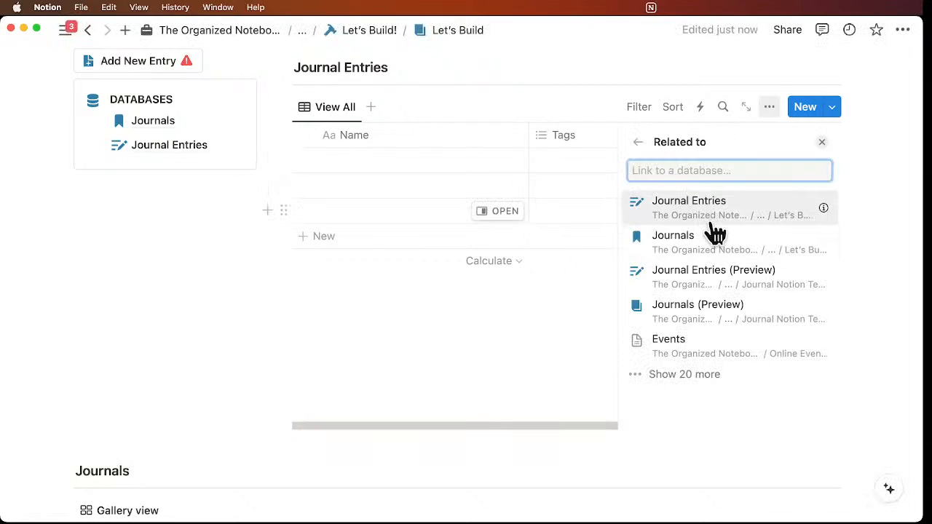
pyautogui.click(727, 254)
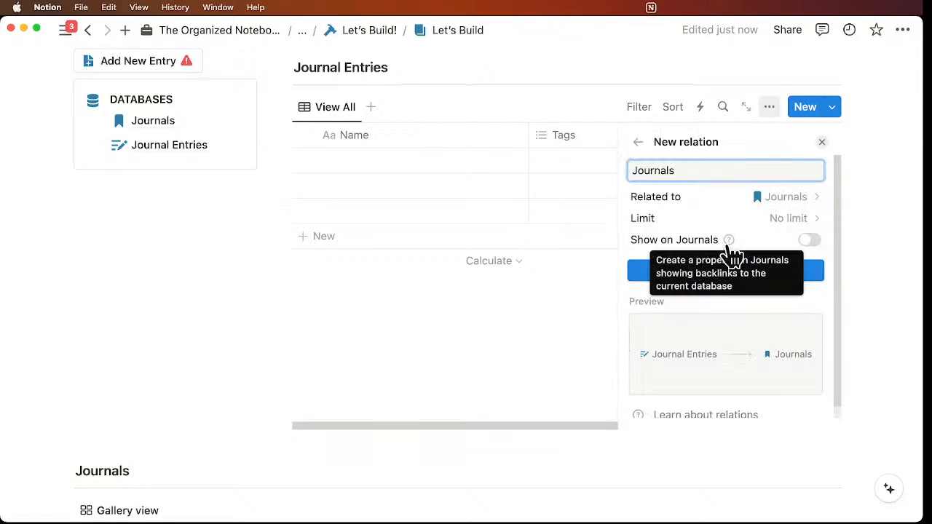
pyautogui.click(808, 241)
pyautogui.click(776, 327)
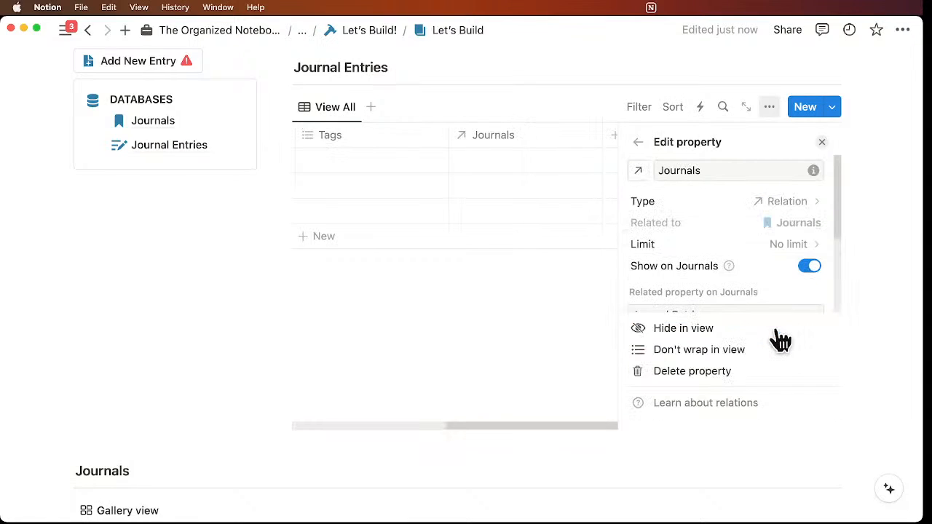
# Step: Finish editing the Journals property and check which journal pages the first entry's Journals relation can link to
pyautogui.click(825, 146)
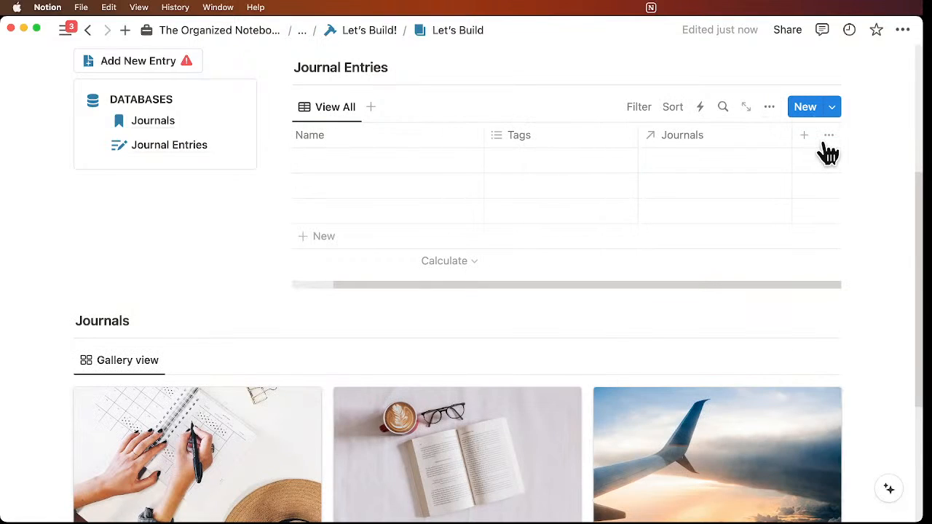
pyautogui.click(690, 158)
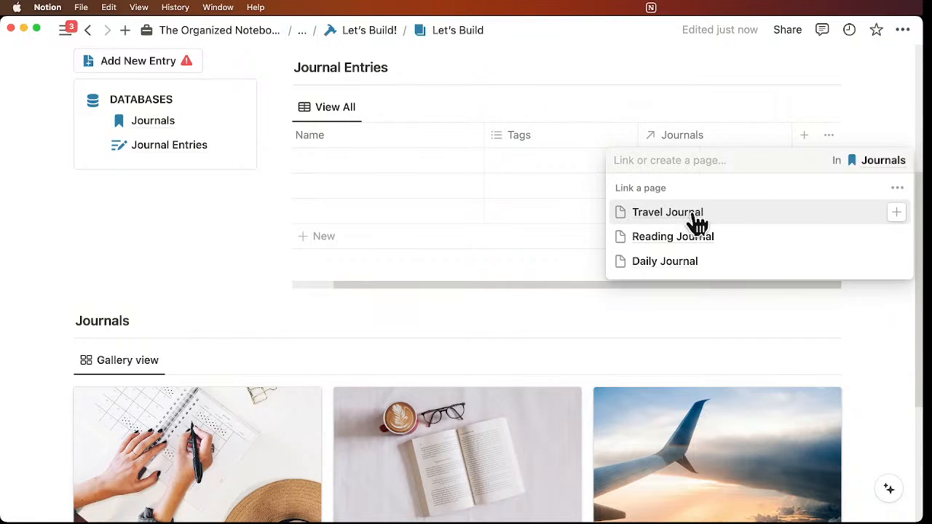
pyautogui.press('Escape')
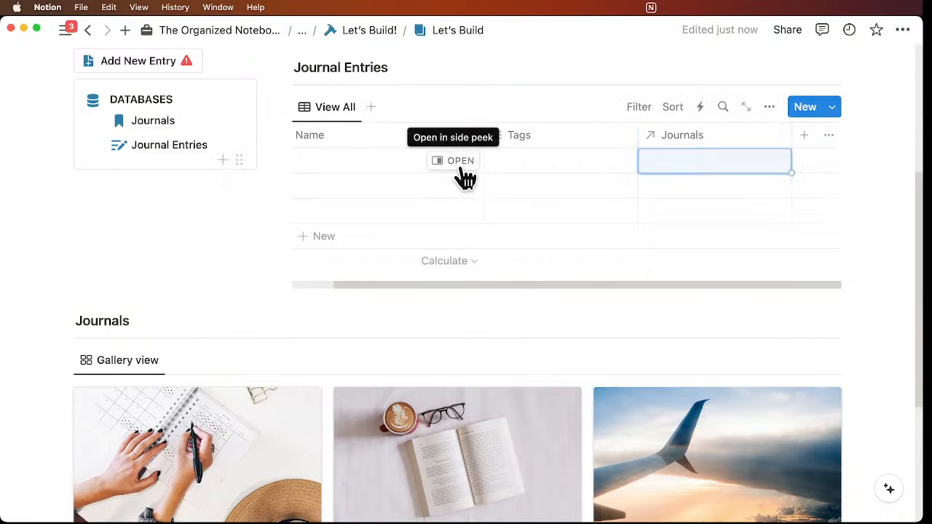
# Step: On the Daily Journal page, show the Journal Entries relation as a section below the comments instead of as a property
pyautogui.scroll(2, 461, 177)
pyautogui.scroll(-5, 493, 266)
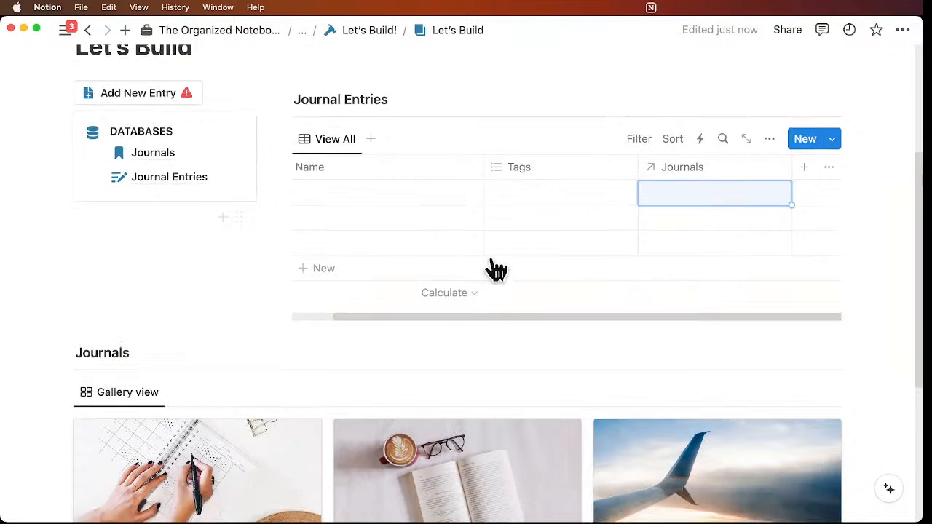
pyautogui.click(270, 435)
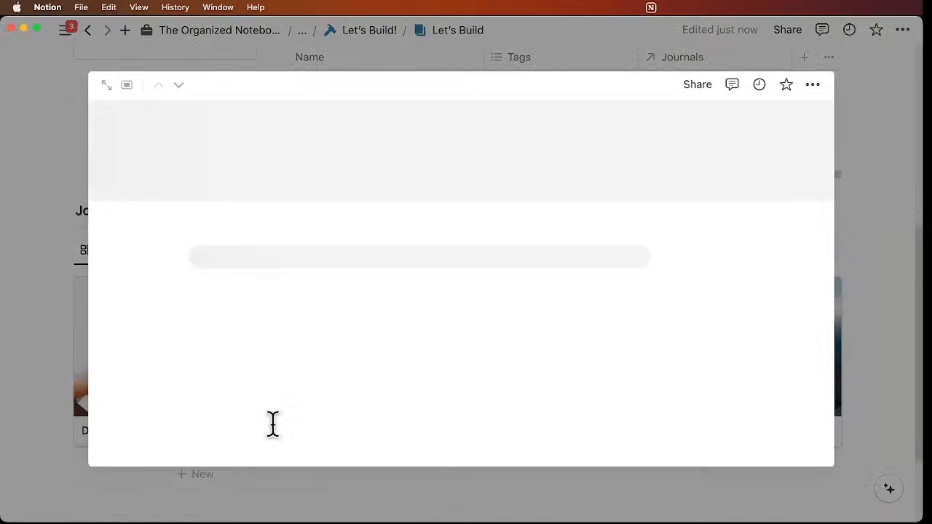
pyautogui.scroll(-2, 291, 291)
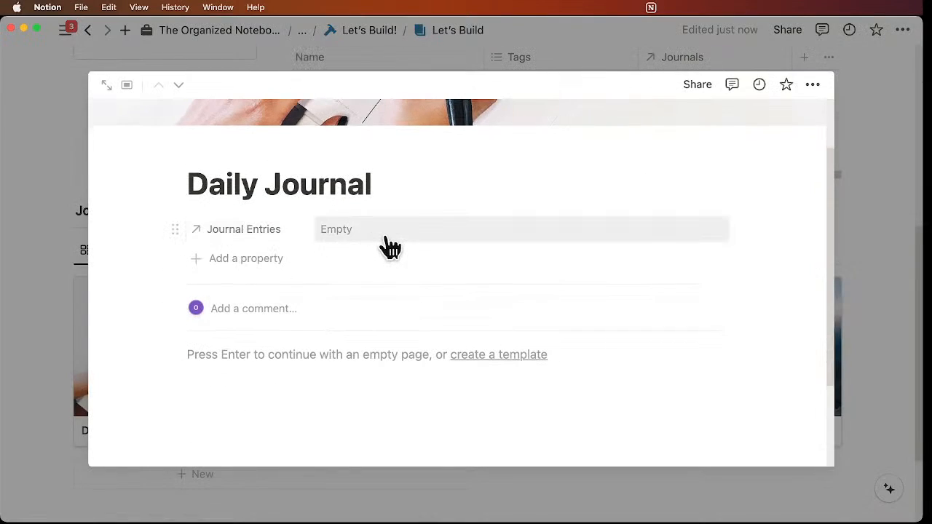
pyautogui.click(270, 231)
pyautogui.moveTo(282, 269)
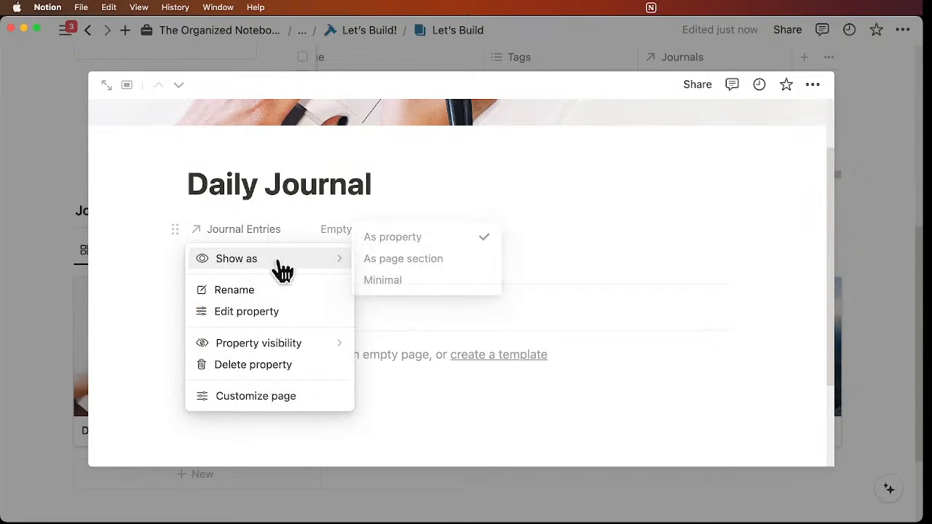
pyautogui.click(383, 280)
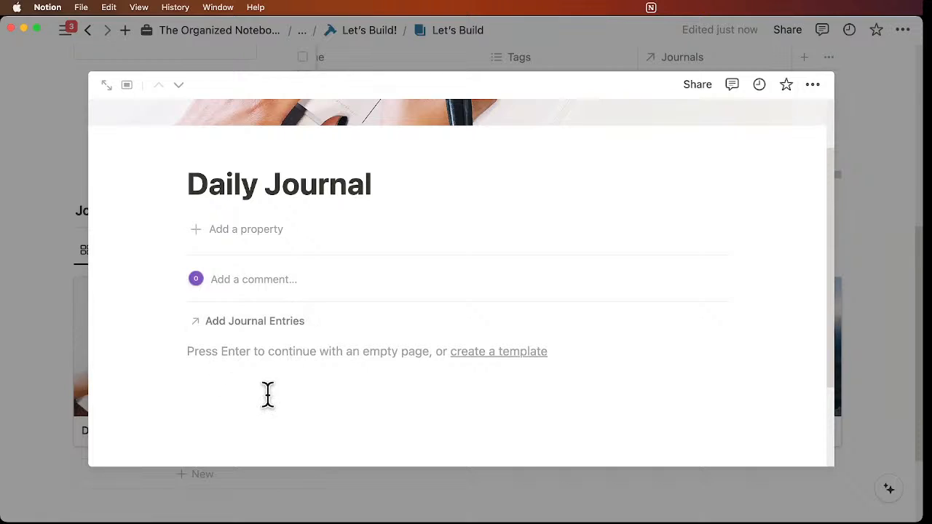
pyautogui.scroll(2, 487, 244)
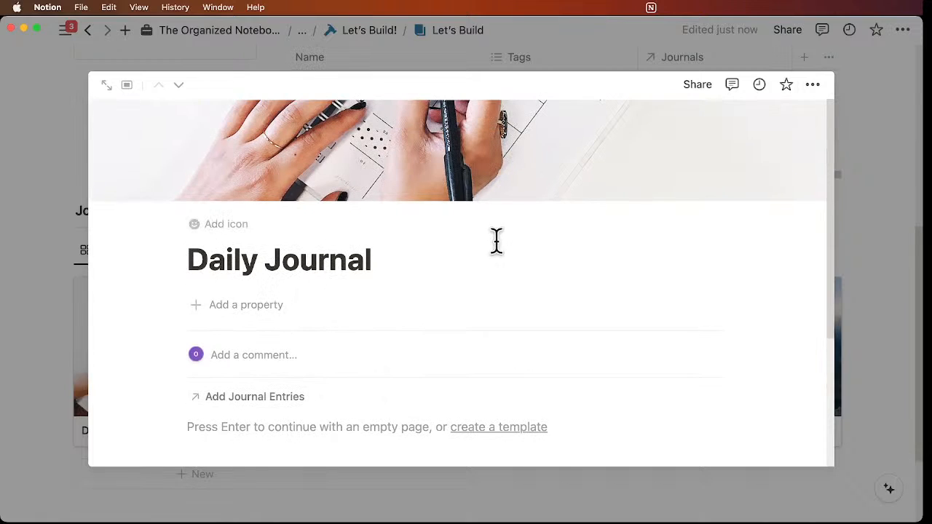
pyautogui.click(886, 284)
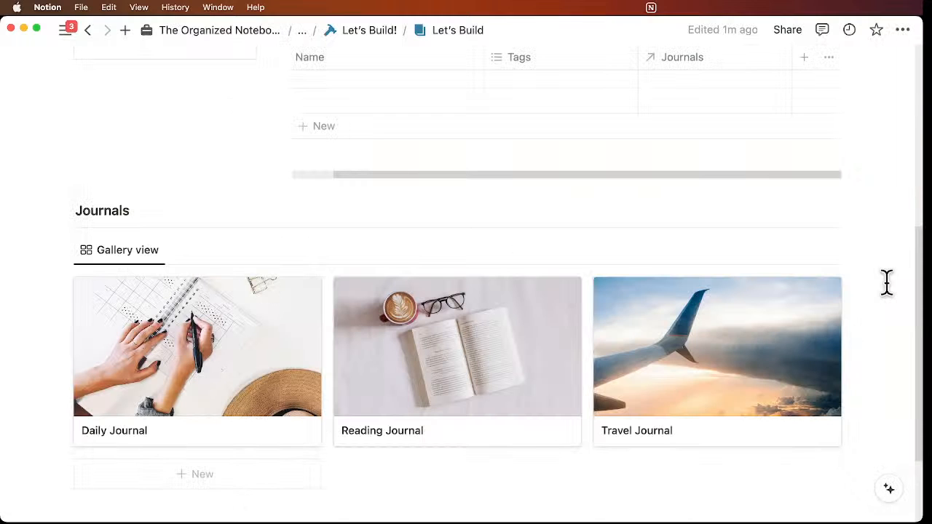
# Step: Add a property of type Date to the Journal Entries table
pyautogui.scroll(4, 887, 284)
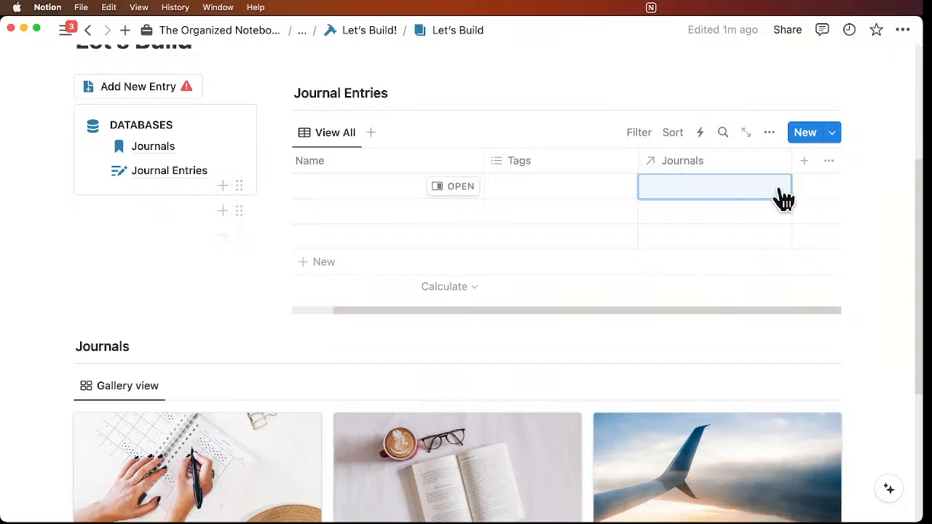
pyautogui.click(806, 161)
pyautogui.write('date')
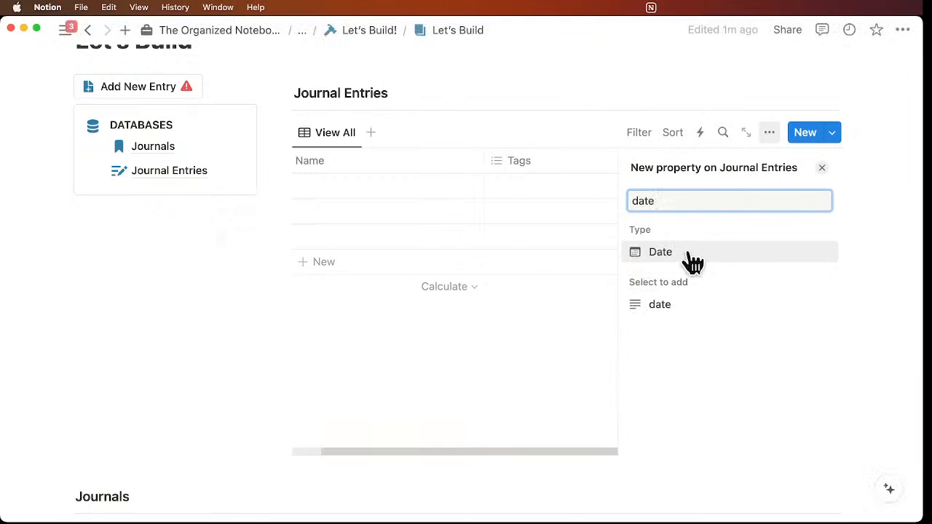
pyautogui.click(690, 256)
pyautogui.click(825, 169)
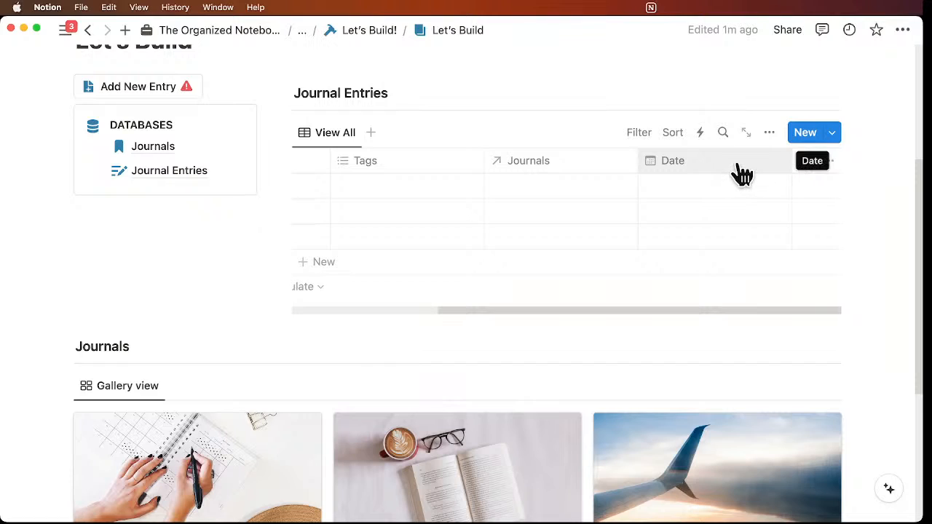
# Step: Move the Date column directly after Name in the Journal Entries table and make it narrower
pyautogui.moveTo(734, 175); pyautogui.dragTo(443, 177)
pyautogui.hscroll(-5, 460, 223)
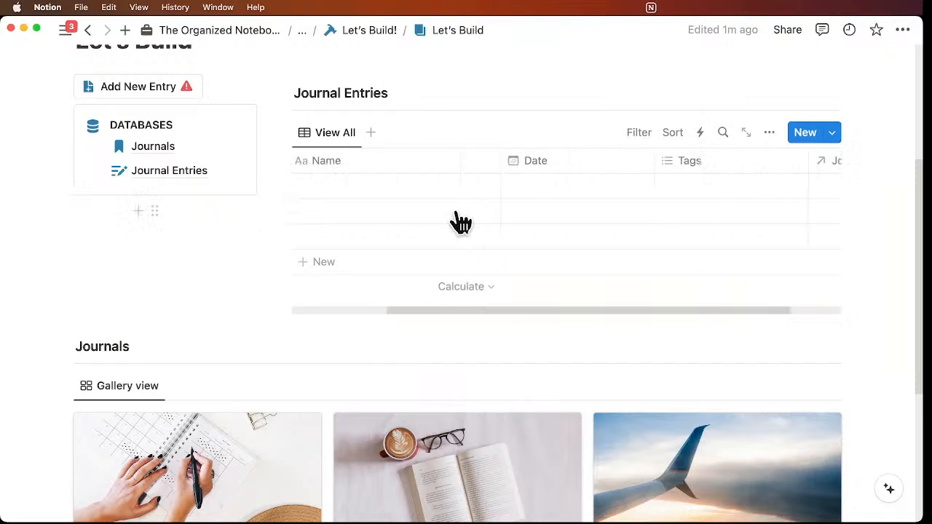
pyautogui.moveTo(681, 160); pyautogui.dragTo(634, 160)
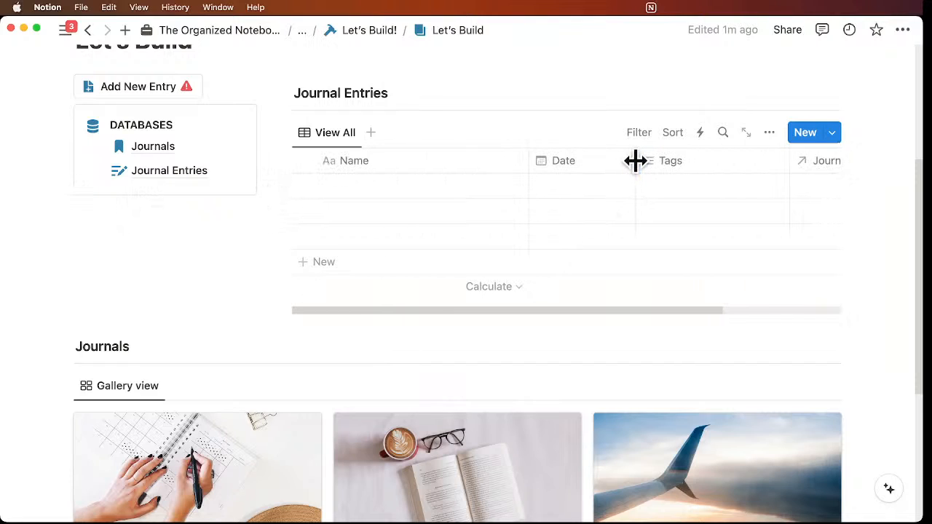
# Step: Add a checkbox property named Completed? to the Journal Entries table
pyautogui.hscroll(5, 495, 183)
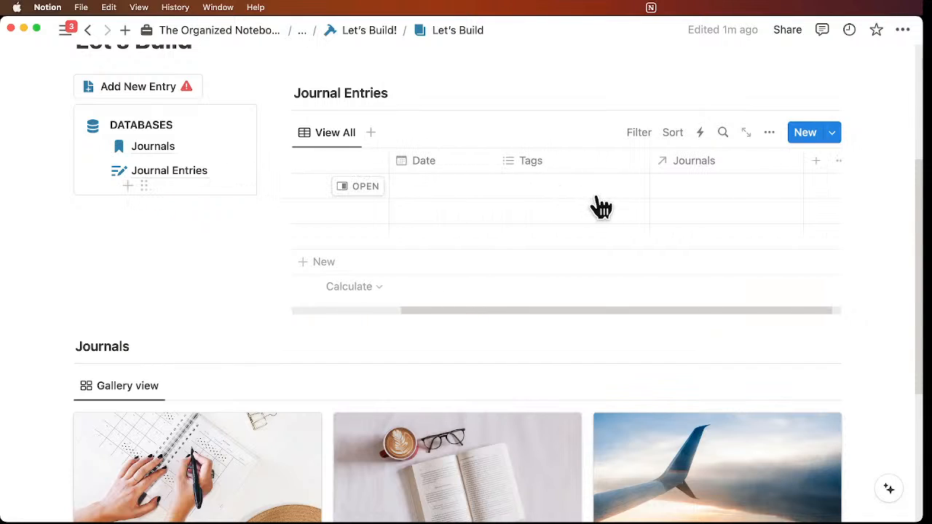
pyautogui.hscroll(-5, 738, 219)
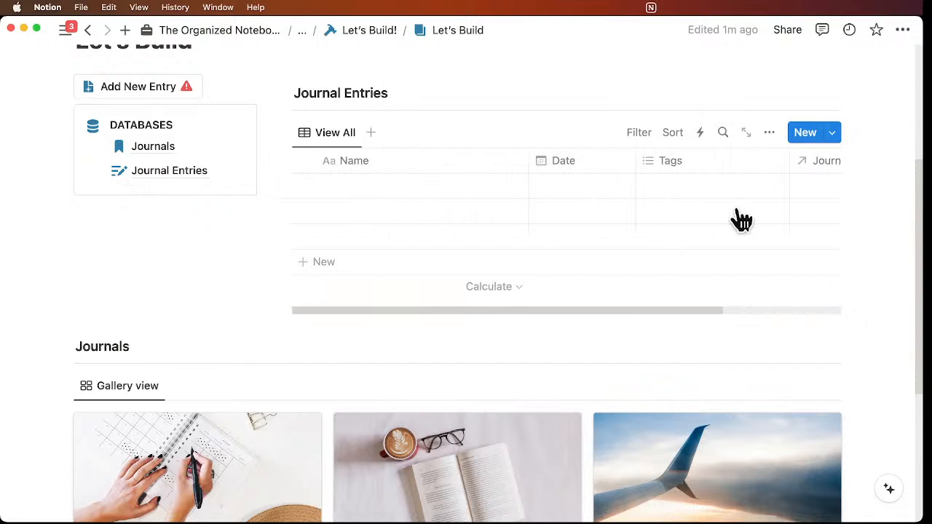
pyautogui.hscroll(5, 739, 218)
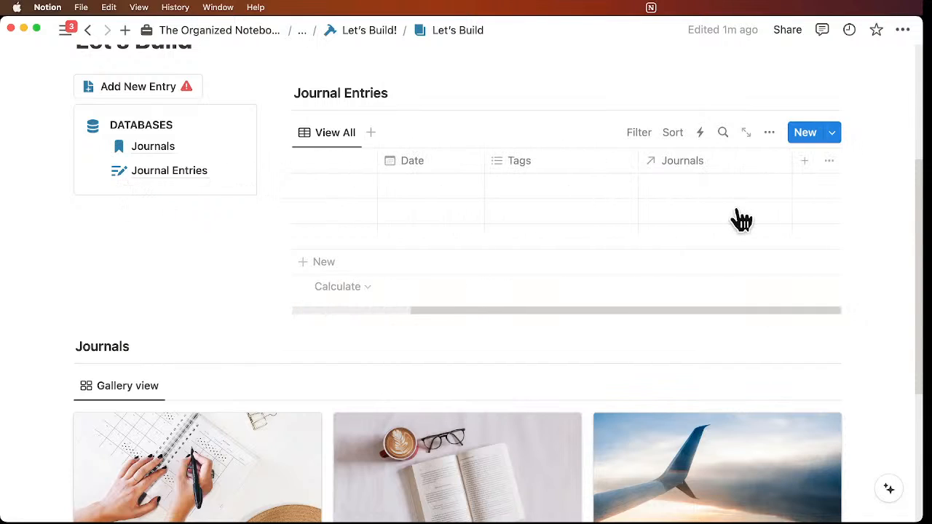
pyautogui.click(806, 165)
pyautogui.write('check')
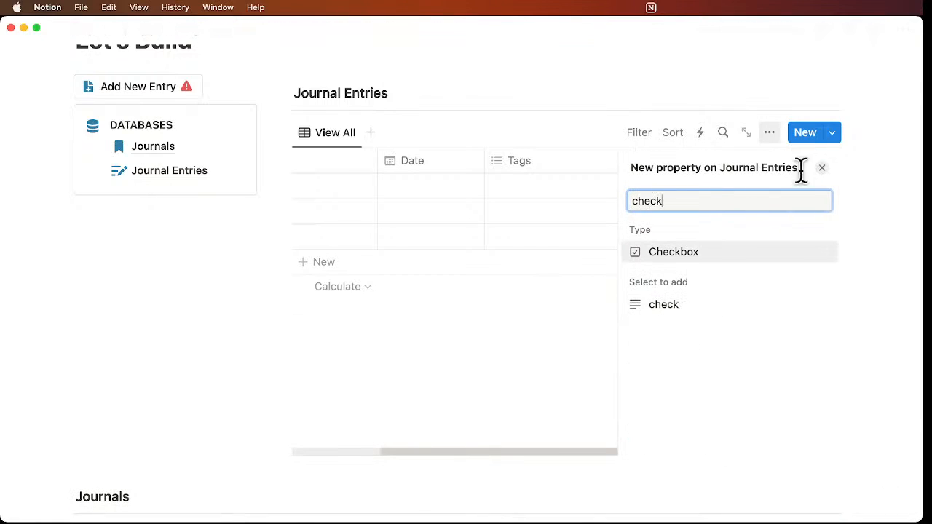
pyautogui.click(713, 255)
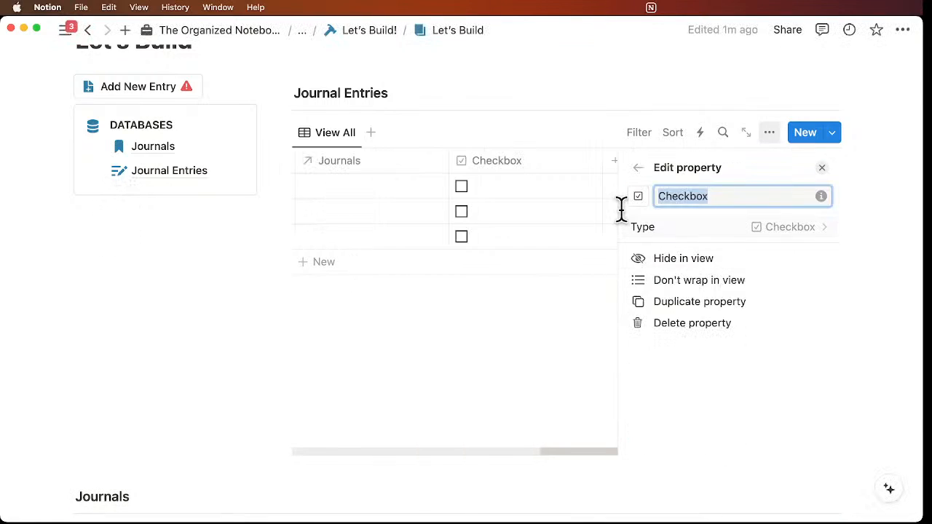
pyautogui.click(728, 196)
pyautogui.press('BackSpace')
pyautogui.write('Completed?')
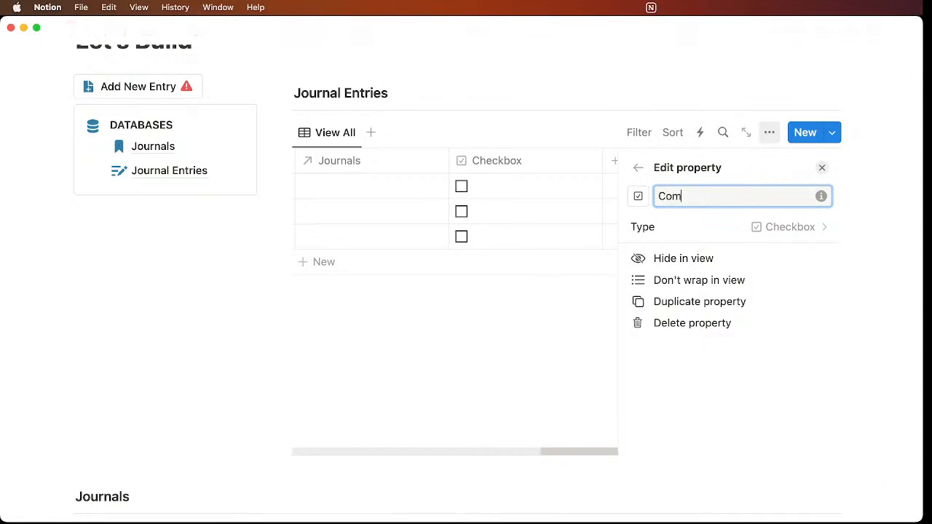
pyautogui.click(822, 168)
# Step: Move the Completed? column between Name and Date in the Journal Entries table and narrow it to fit its title
pyautogui.hscroll(-5, 575, 243)
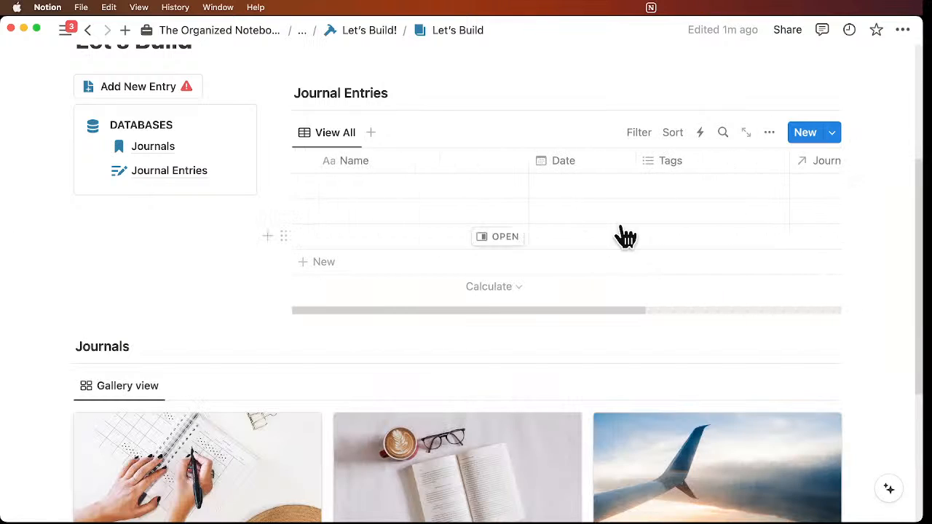
pyautogui.hscroll(5, 619, 235)
pyautogui.moveTo(700, 168); pyautogui.dragTo(517, 164)
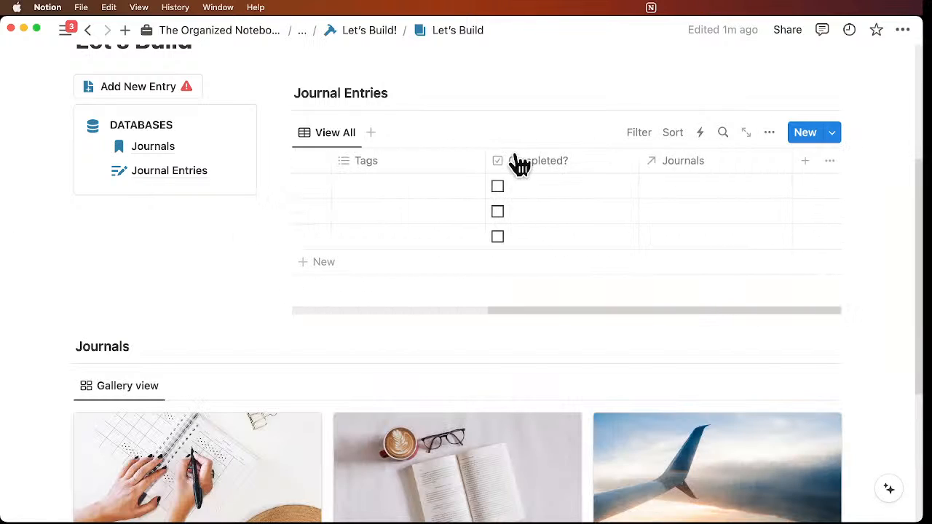
pyautogui.hscroll(-4, 524, 166)
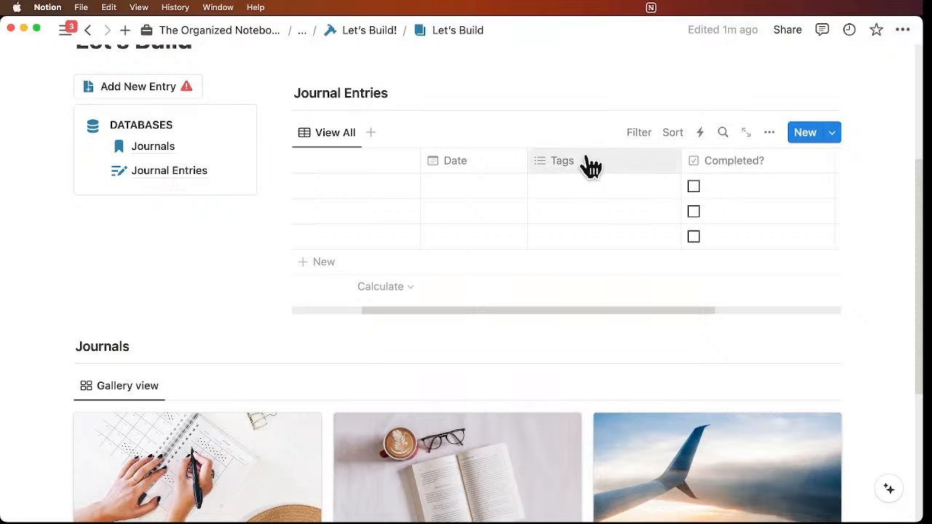
pyautogui.moveTo(757, 168); pyautogui.dragTo(507, 190)
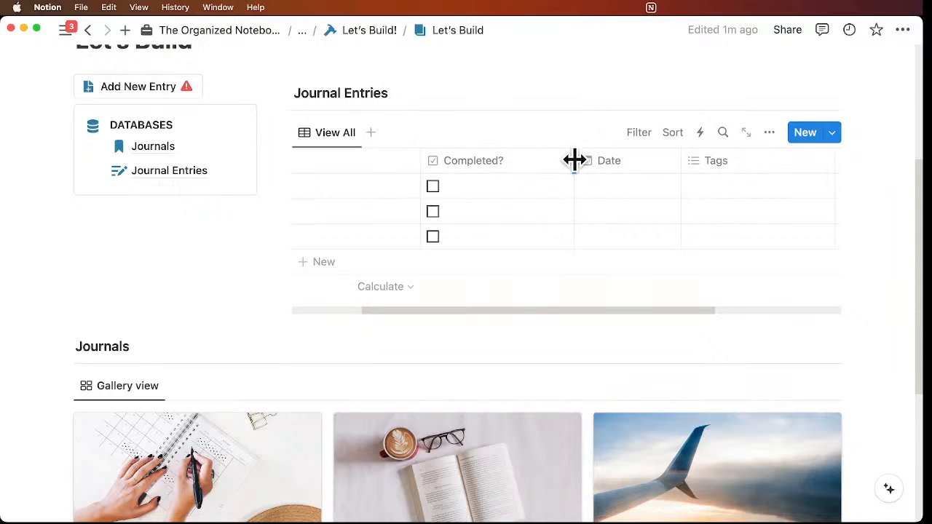
pyautogui.moveTo(574, 160); pyautogui.dragTo(524, 157)
# Step: Sort the View All view of Journal Entries by Date in descending order and save the sort for everyone
pyautogui.hscroll(-3, 525, 192)
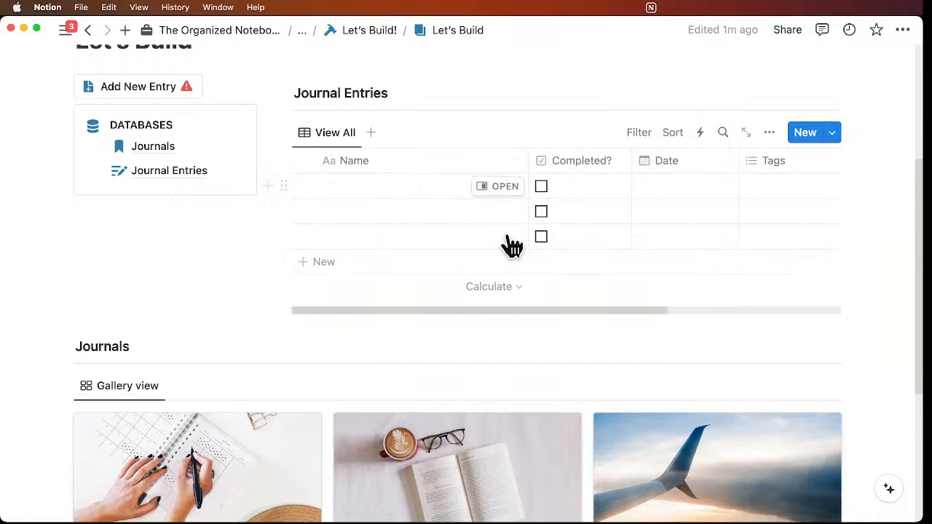
pyautogui.hscroll(5, 661, 229)
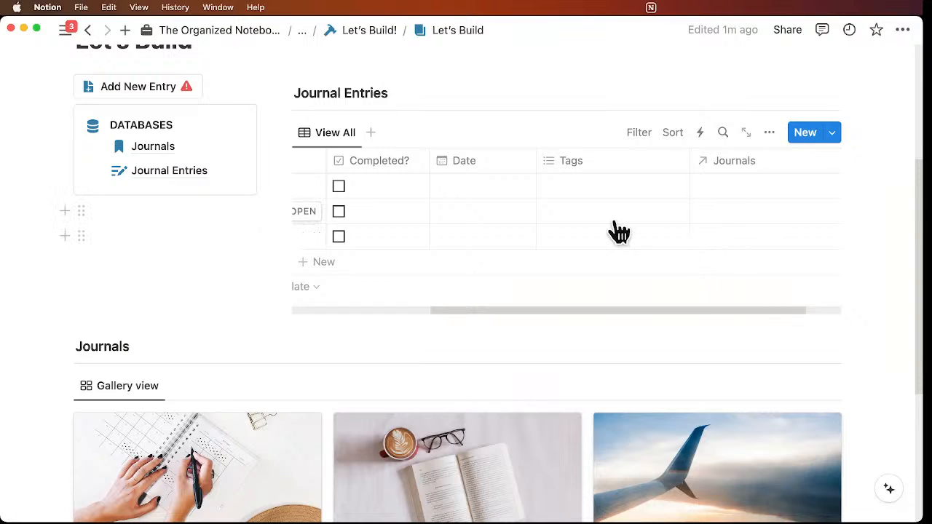
pyautogui.hscroll(-5, 513, 220)
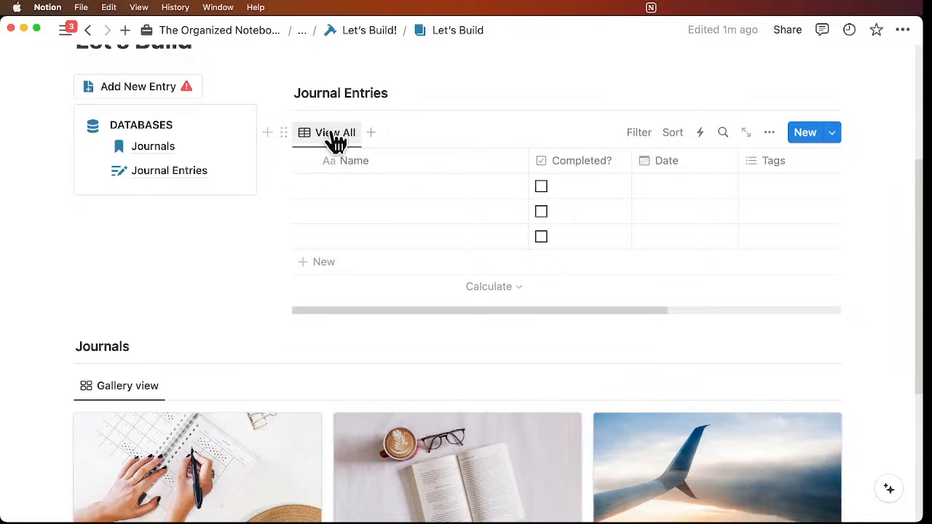
pyautogui.click(675, 137)
pyautogui.click(645, 264)
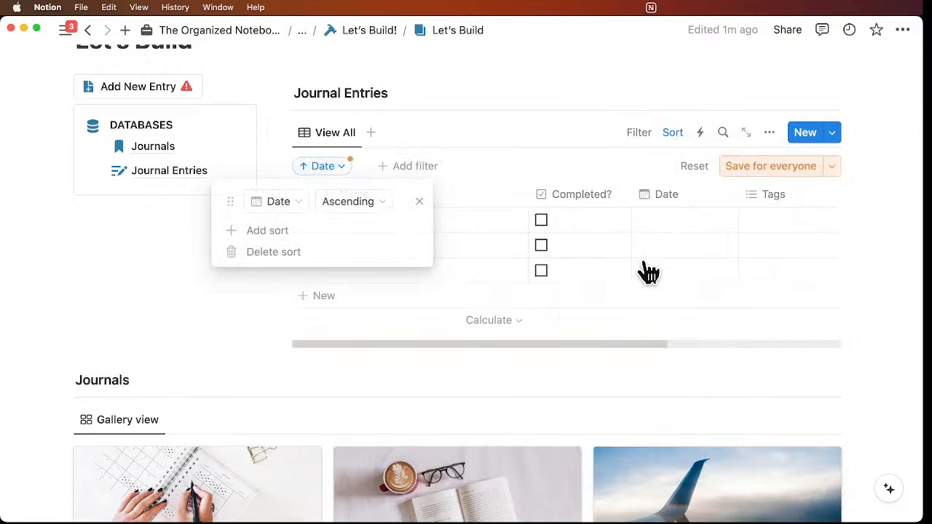
pyautogui.click(368, 204)
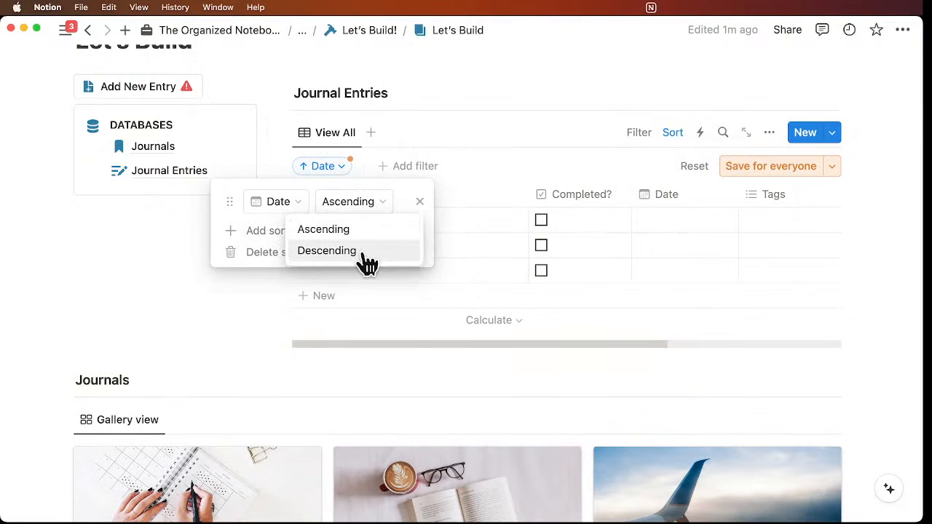
pyautogui.click(363, 252)
pyautogui.click(764, 168)
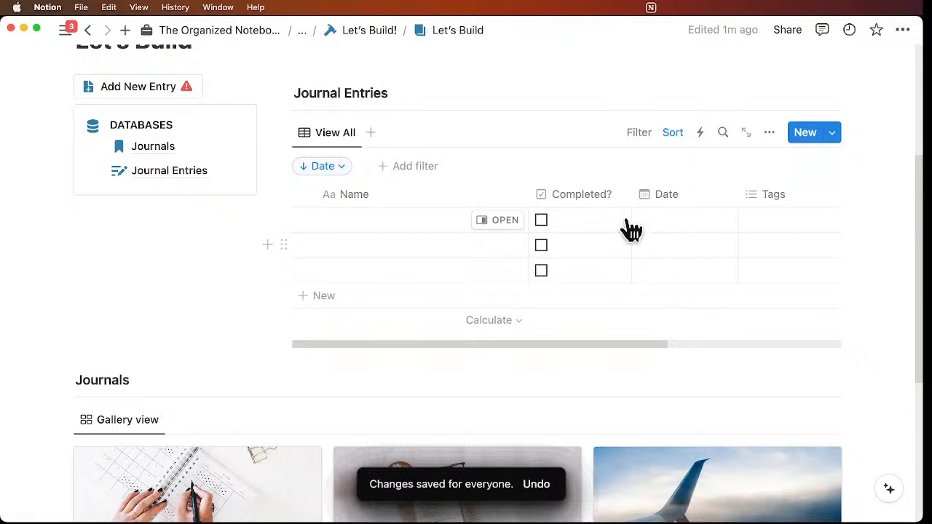
# Step: Date the three blank journal entries December 16, December 15 and December 13, 2023, from the first row down
pyautogui.click(690, 222)
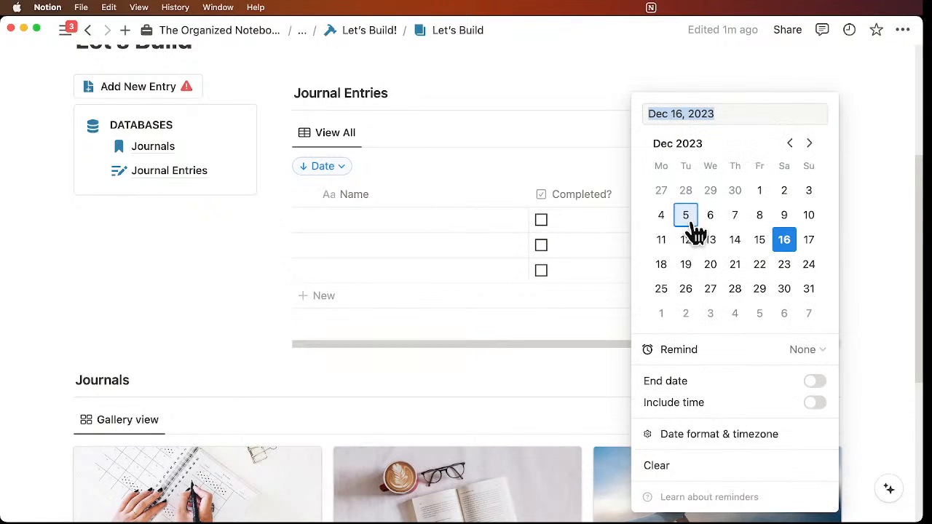
pyautogui.click(781, 242)
pyautogui.click(568, 176)
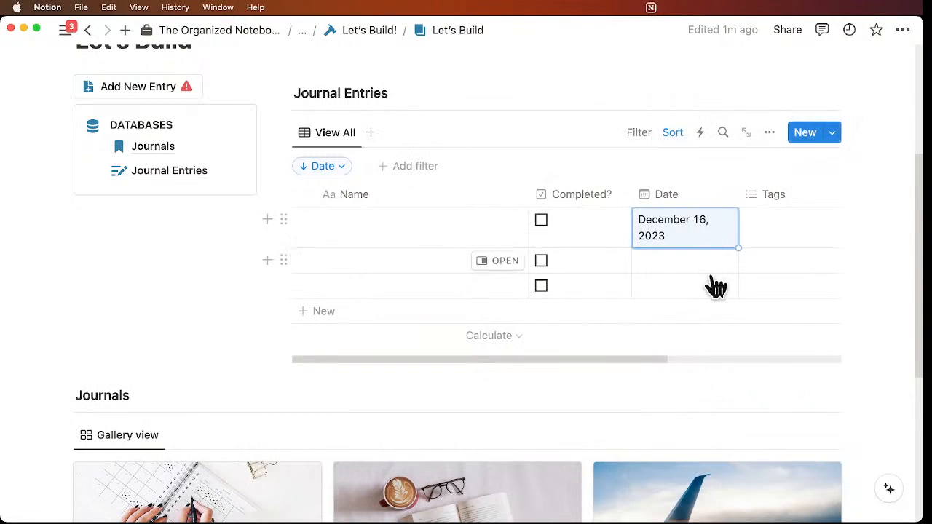
pyautogui.press('Return')
pyautogui.click(759, 242)
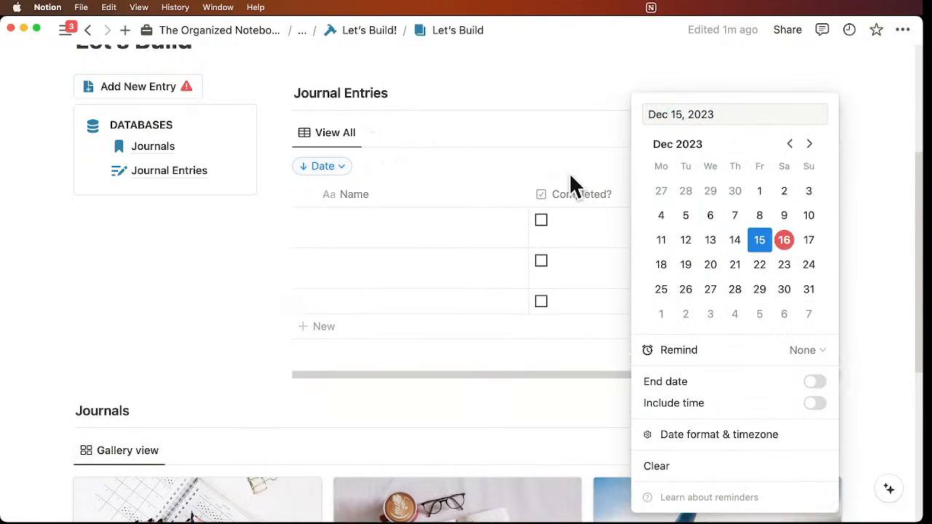
pyautogui.click(572, 187)
pyautogui.click(670, 299)
pyautogui.click(710, 244)
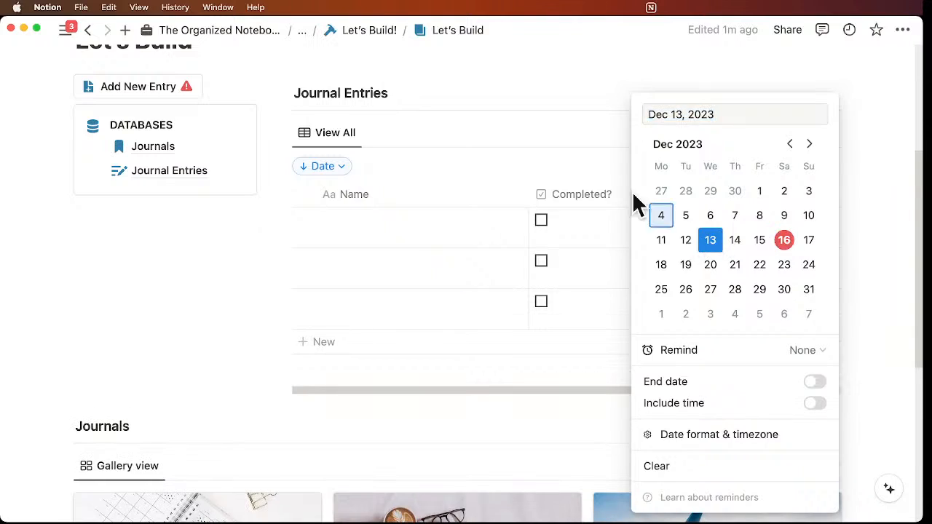
# Step: Set the load limit of the Journal Entries View All view to 10 pages
pyautogui.click(588, 165)
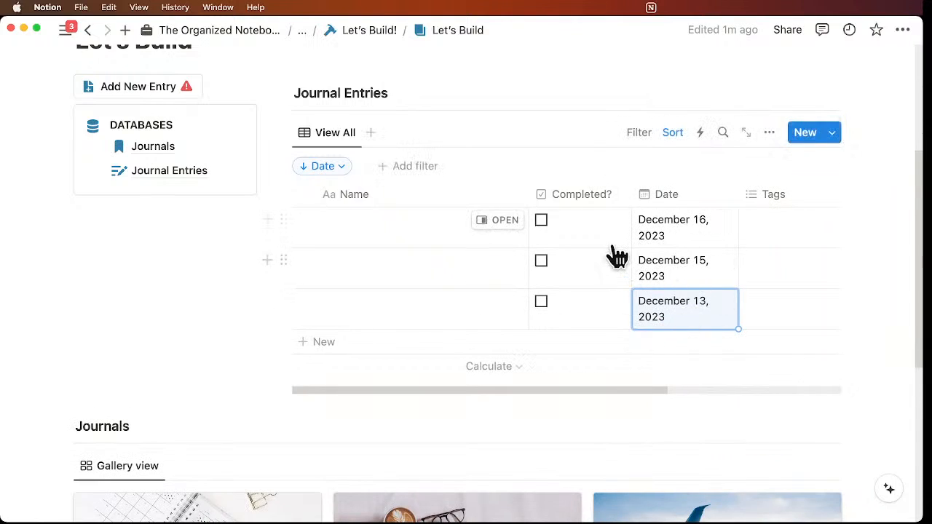
pyautogui.click(769, 133)
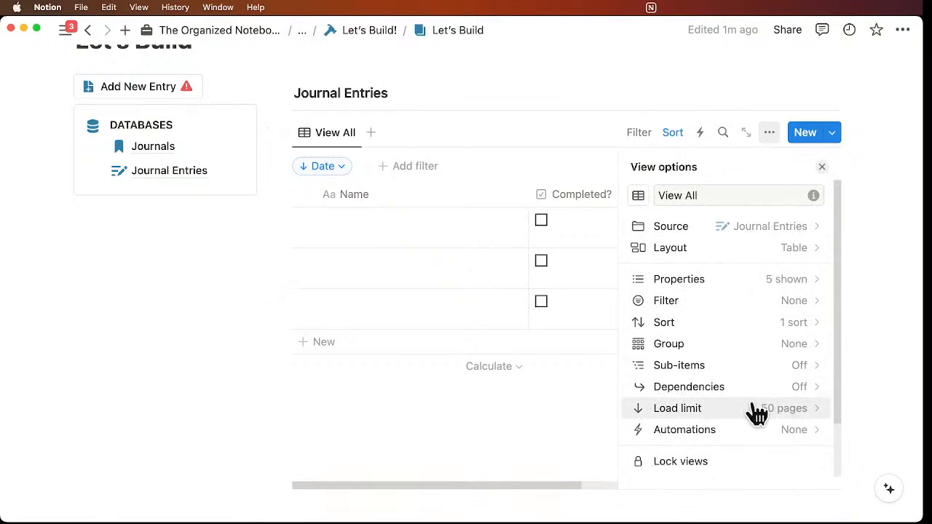
pyautogui.click(746, 419)
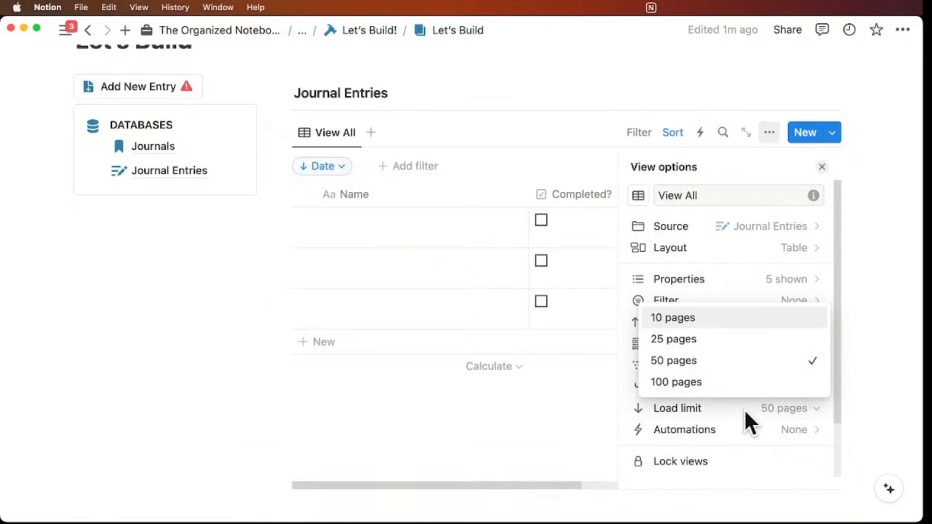
pyautogui.click(718, 321)
pyautogui.click(822, 166)
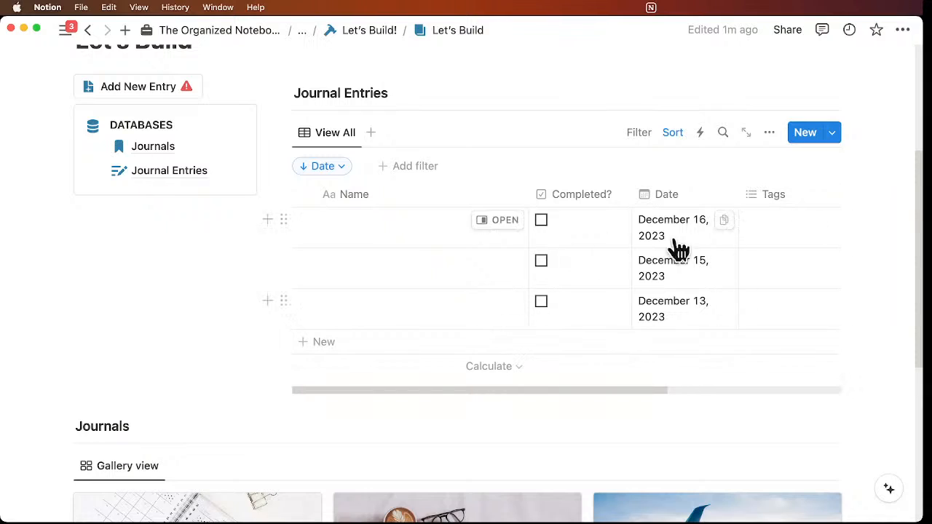
# Step: Duplicate the View All view of Journal Entries and name the copy Incomplete
pyautogui.scroll(1, 719, 268)
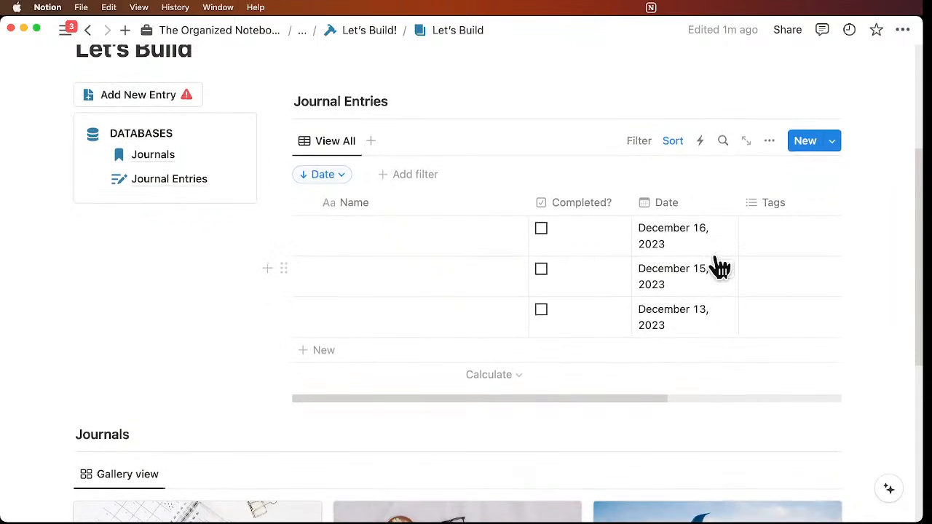
pyautogui.scroll(2, 719, 268)
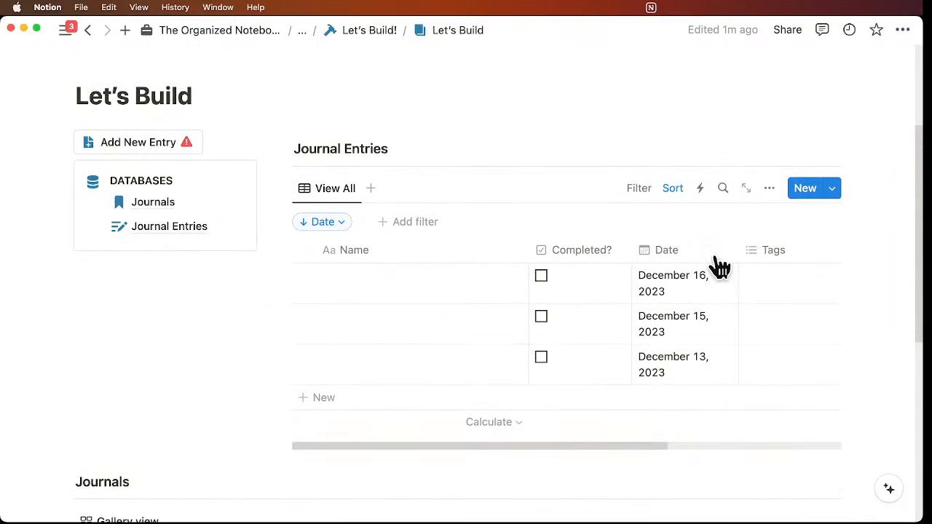
pyautogui.click(349, 192)
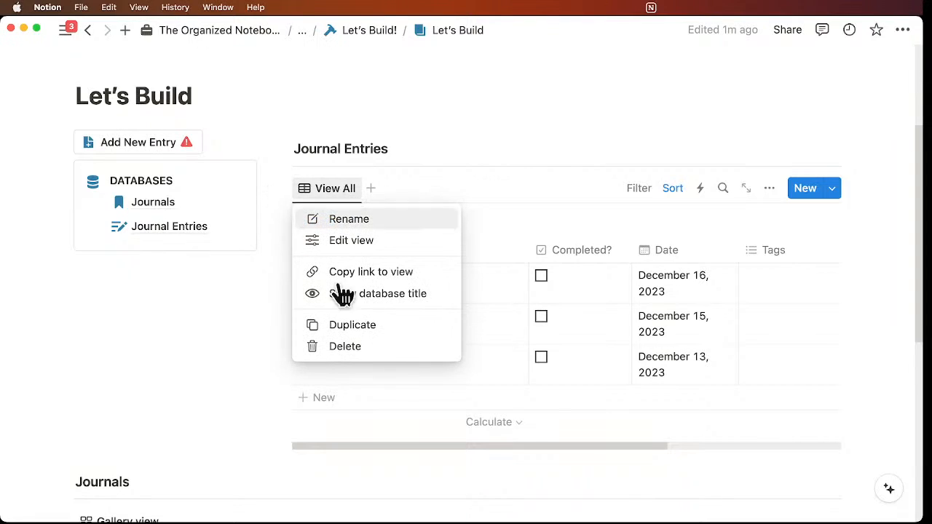
pyautogui.click(349, 333)
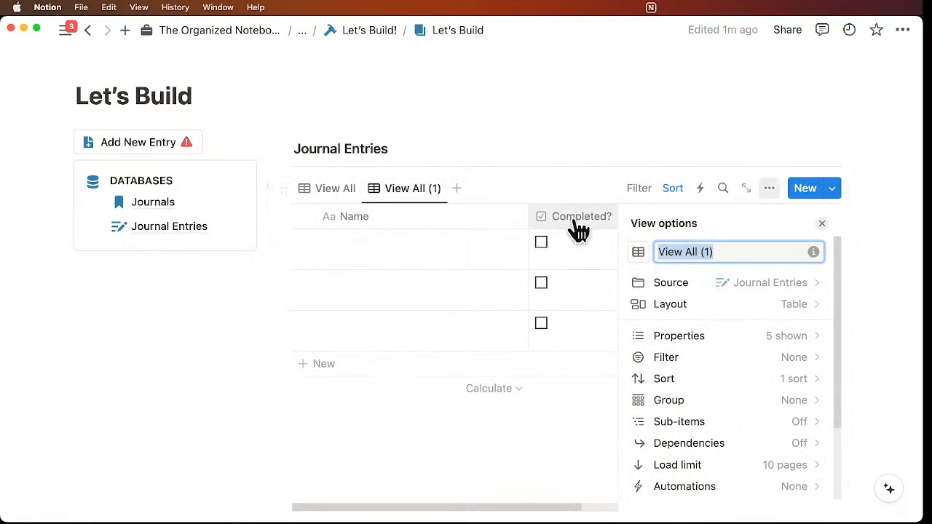
pyautogui.click(684, 251)
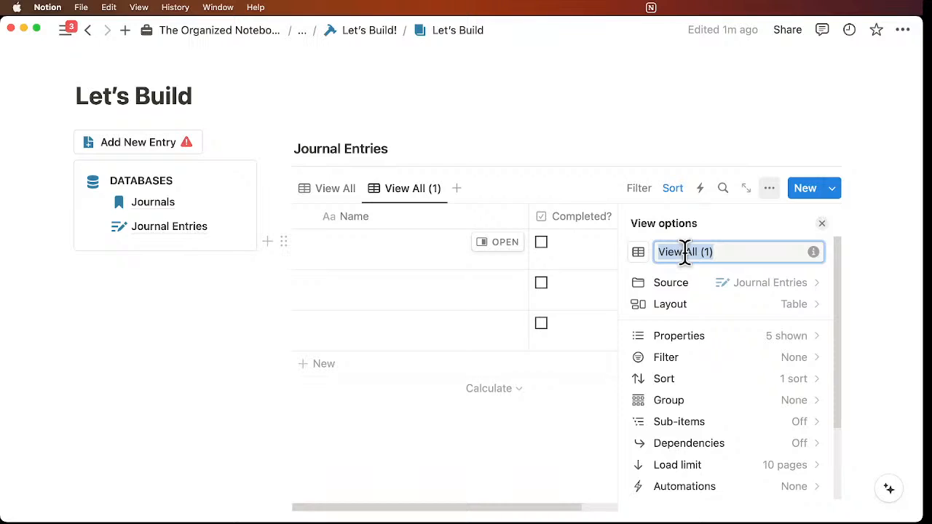
pyautogui.write('Incomplete')
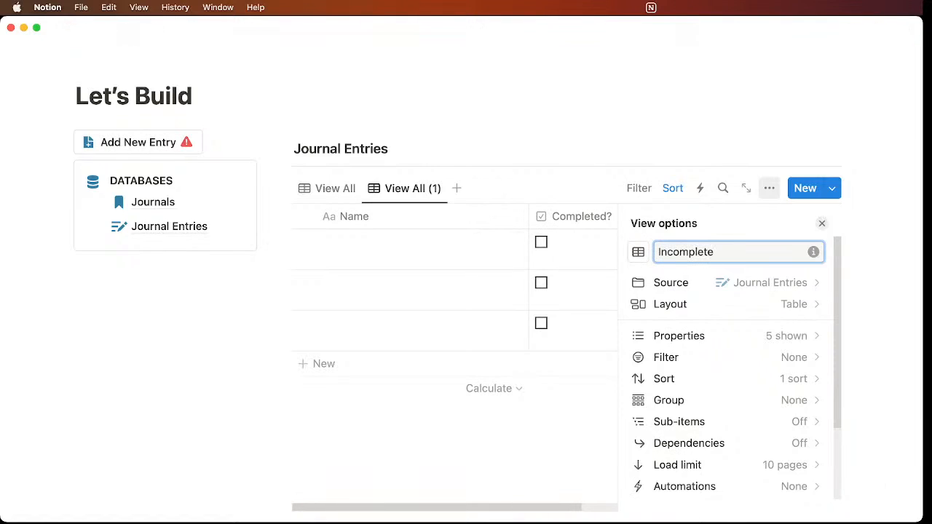
pyautogui.click(821, 223)
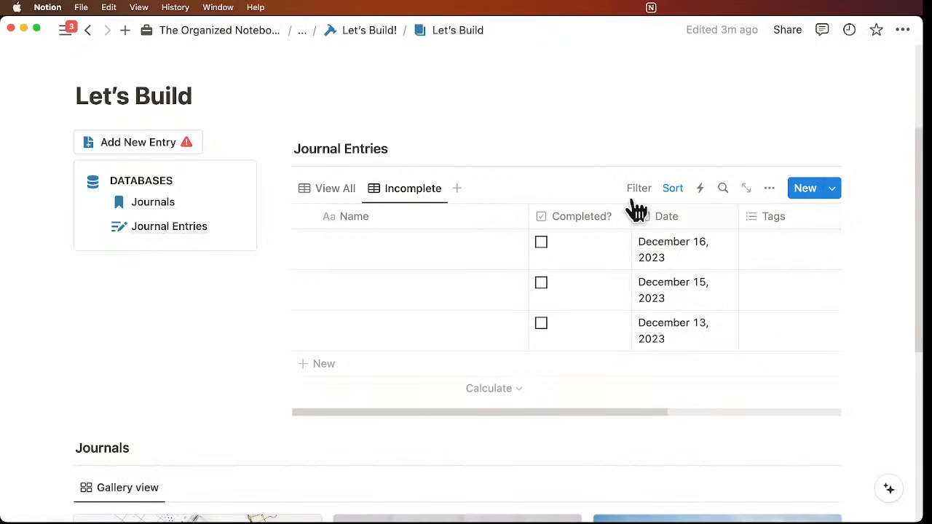
# Step: Filter the Incomplete view to entries whose Completed? property is Unchecked and save the filter for everyone
pyautogui.click(639, 189)
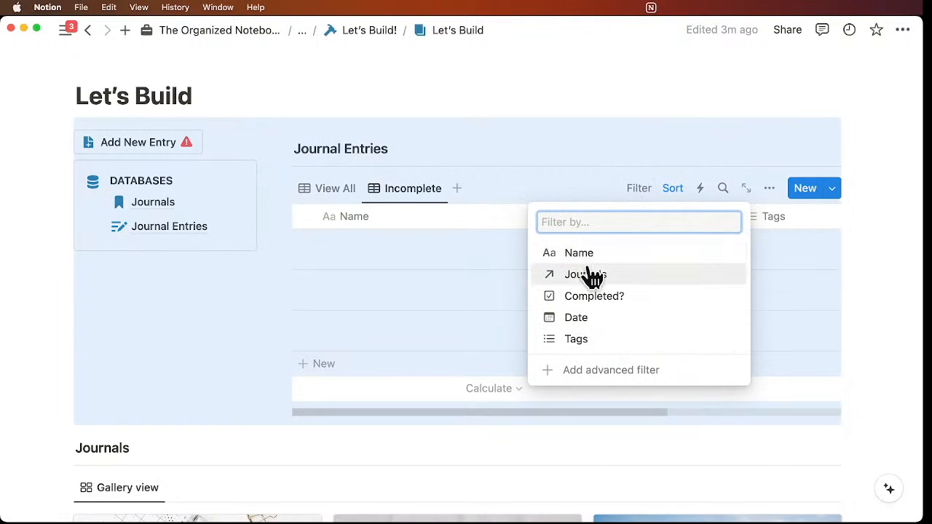
pyautogui.click(654, 307)
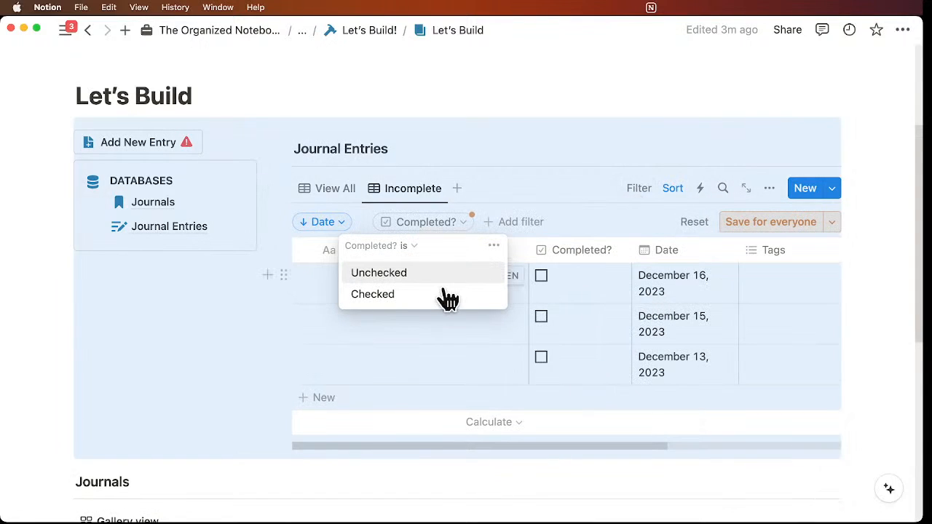
pyautogui.click(425, 275)
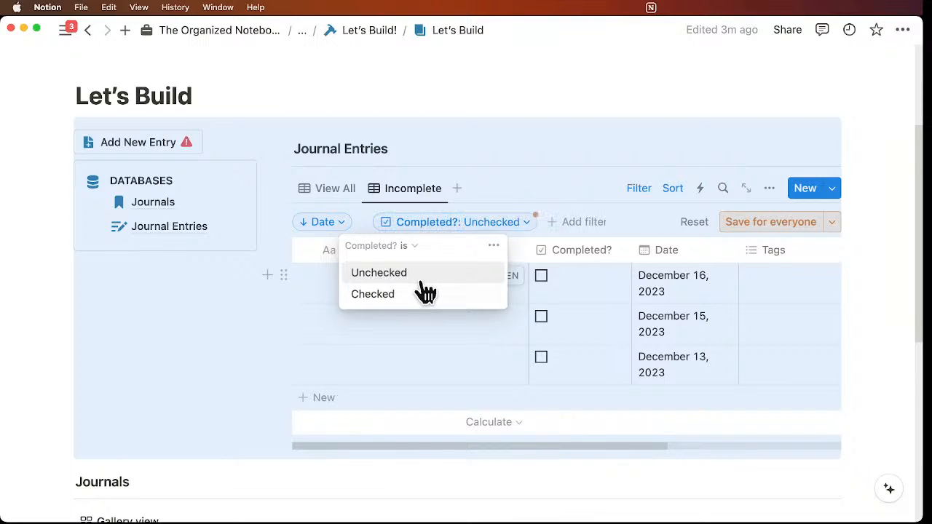
pyautogui.press('Escape')
pyautogui.click(773, 222)
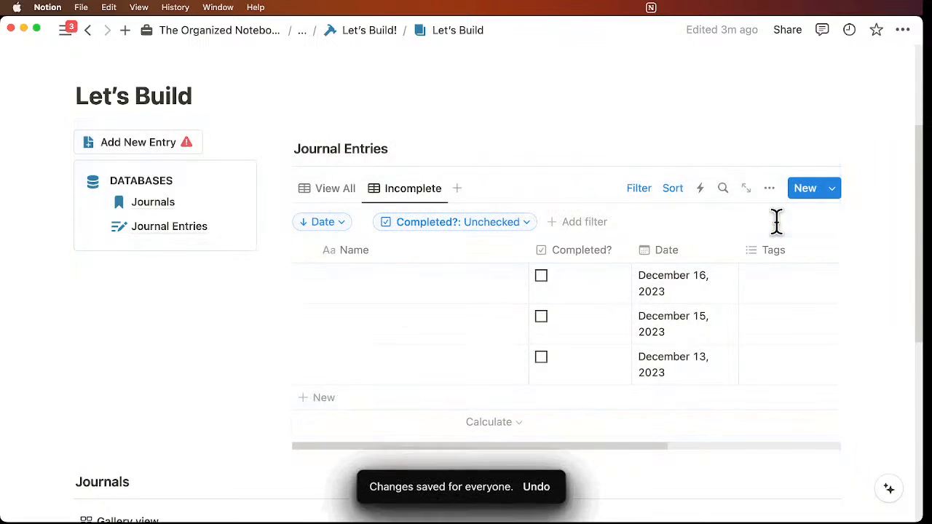
# Step: Mark the December 16 and December 15 entries as completed in View All and check the filter in the Incomplete view
pyautogui.click(342, 192)
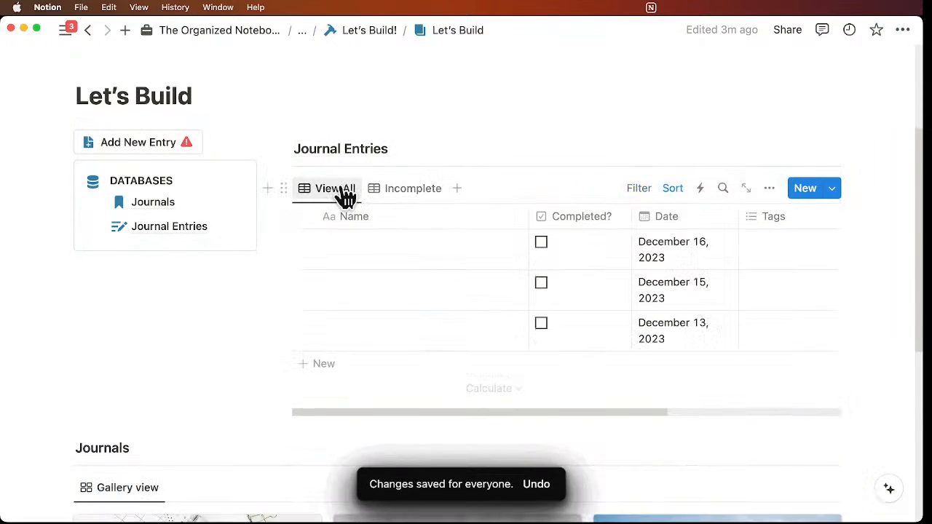
pyautogui.click(541, 242)
pyautogui.click(541, 283)
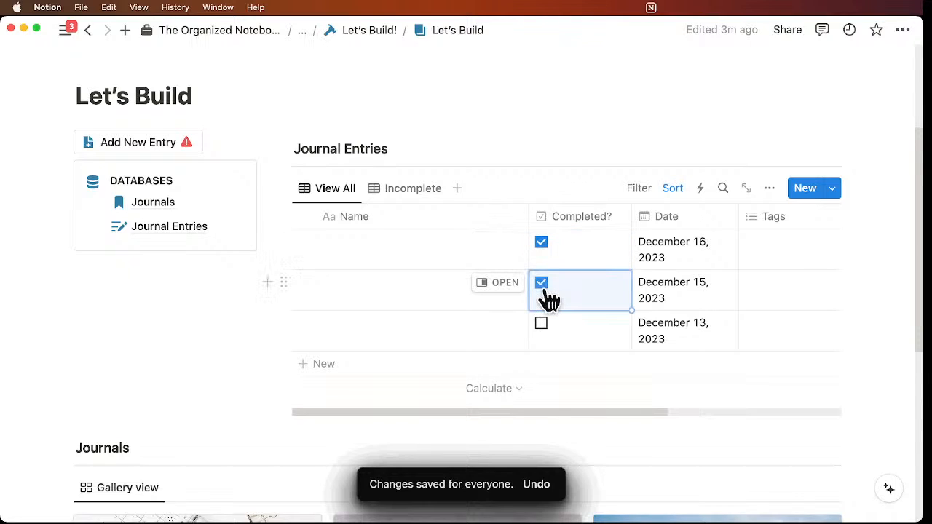
pyautogui.click(420, 191)
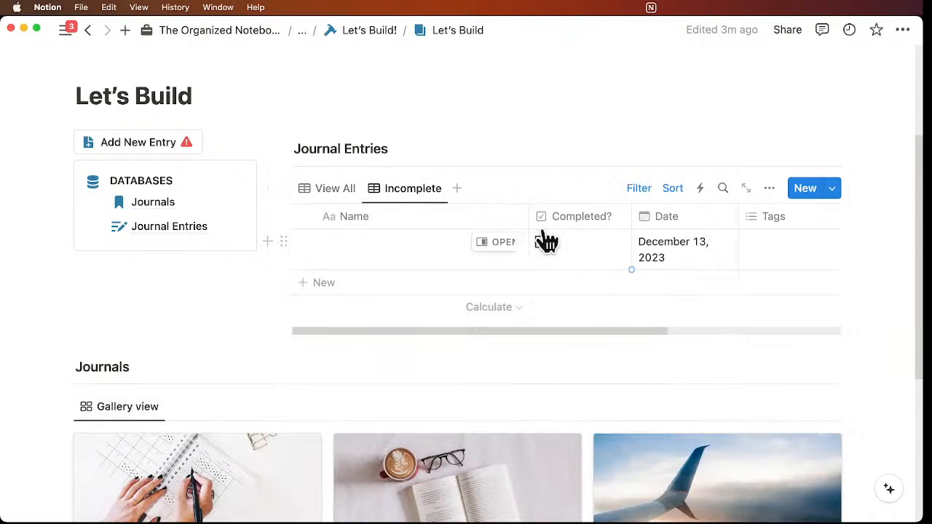
pyautogui.click(337, 190)
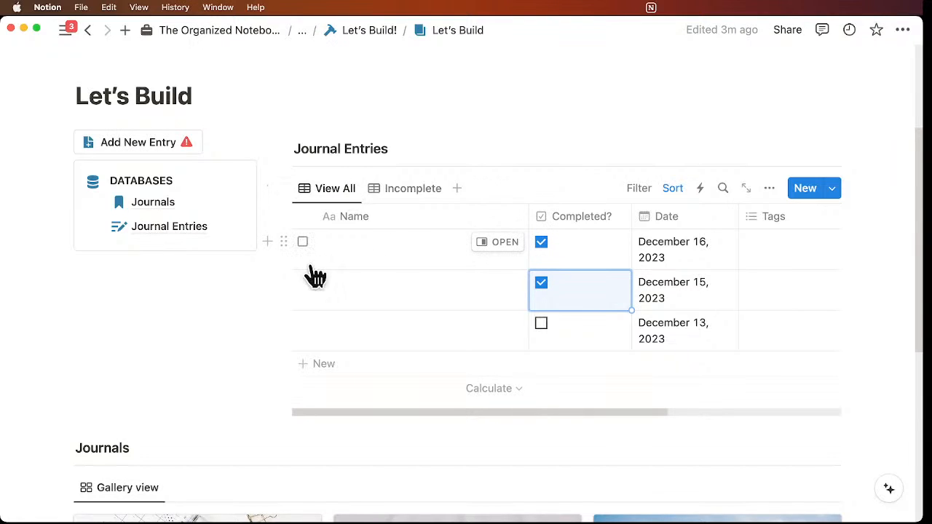
# Step: Examine the Daily Journal page from the Journals gallery for its existing layout and content, and close it
pyautogui.scroll(-1, 377, 289)
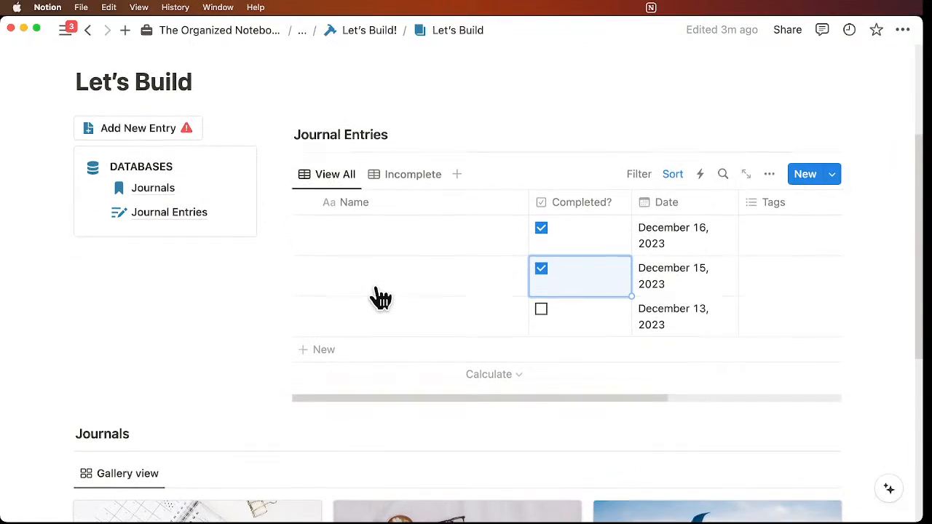
pyautogui.scroll(1, 377, 290)
pyautogui.scroll(-8, 378, 298)
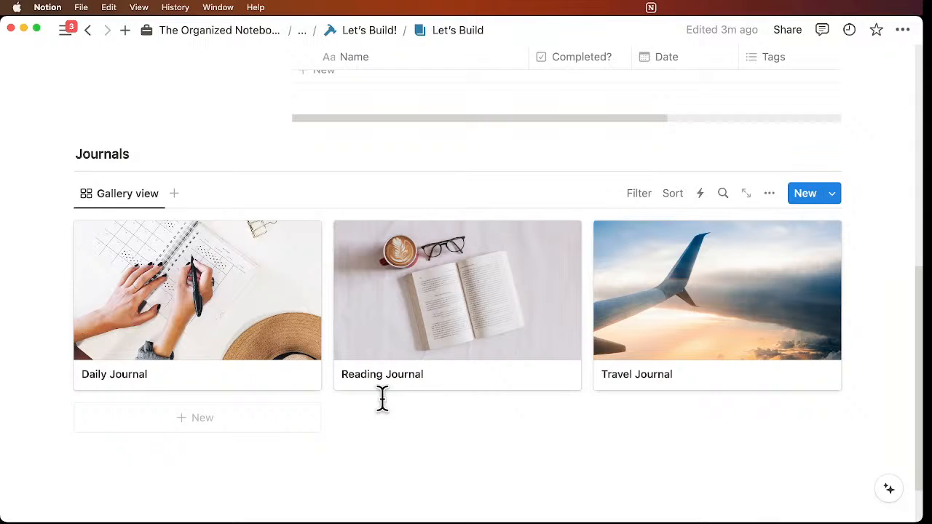
pyautogui.click(296, 354)
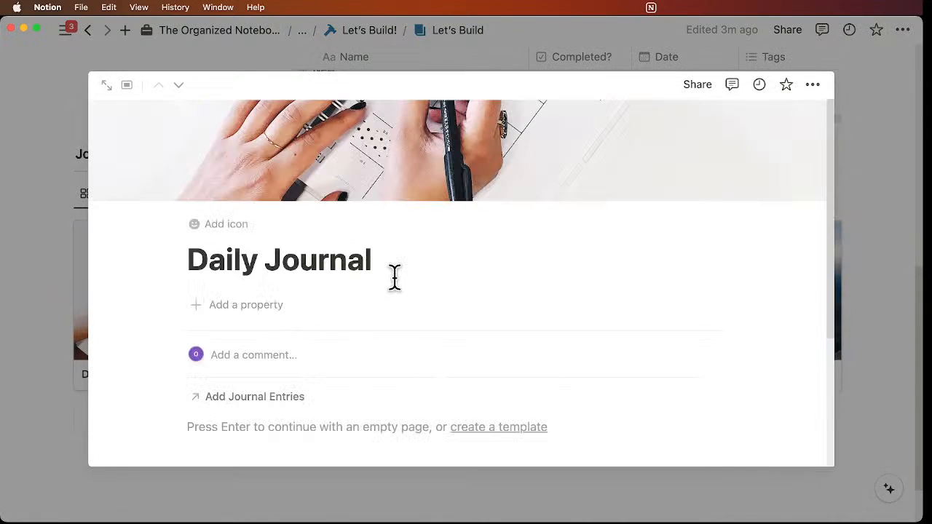
pyautogui.scroll(-5, 394, 276)
pyautogui.scroll(5, 393, 356)
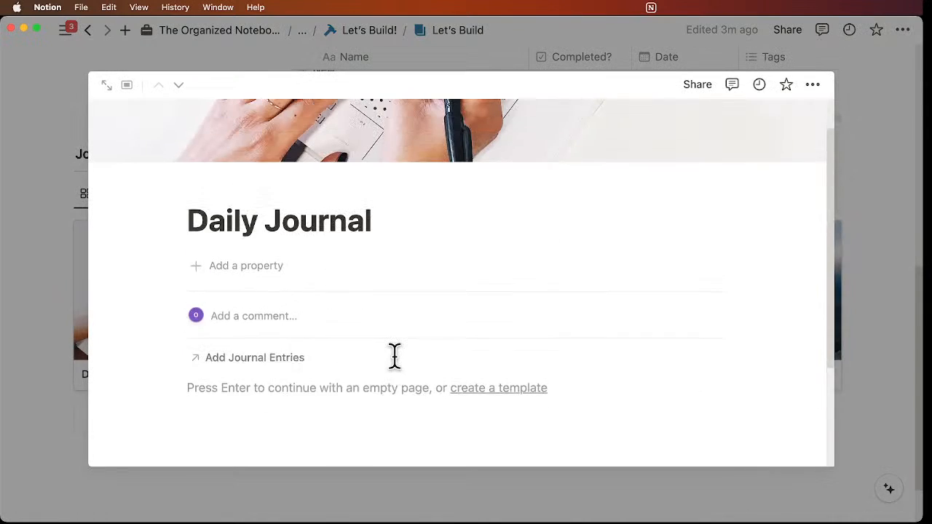
pyautogui.scroll(-5, 397, 364)
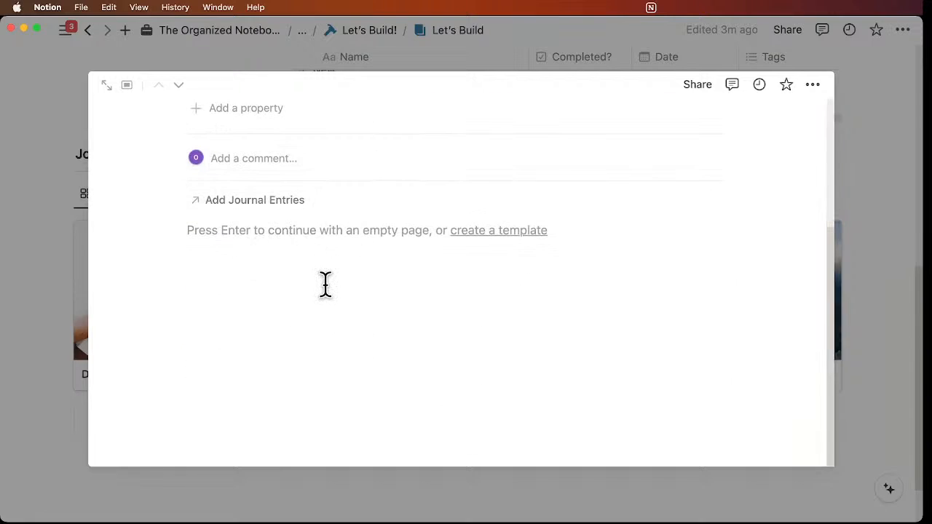
pyautogui.scroll(1, 317, 237)
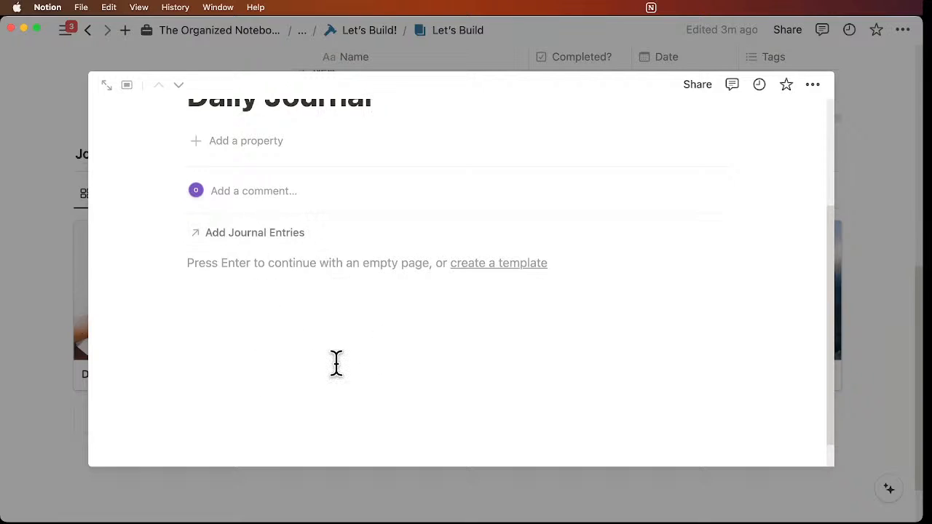
pyautogui.click(899, 357)
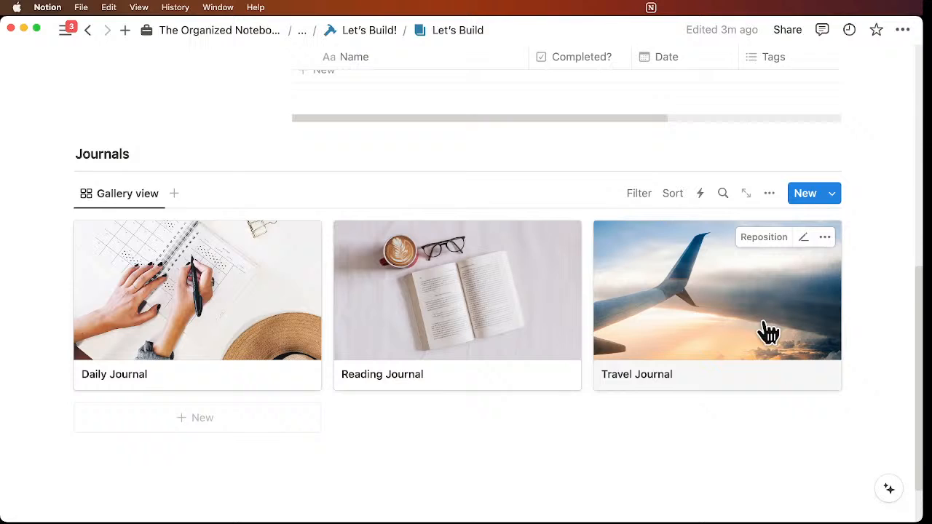
# Step: Create a new template for the Journals database titled New Journal
pyautogui.click(831, 195)
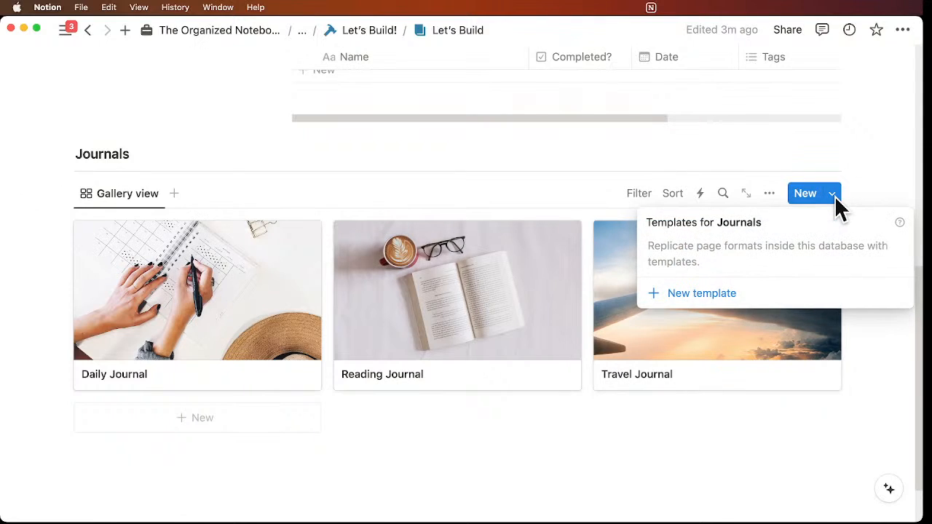
pyautogui.click(701, 299)
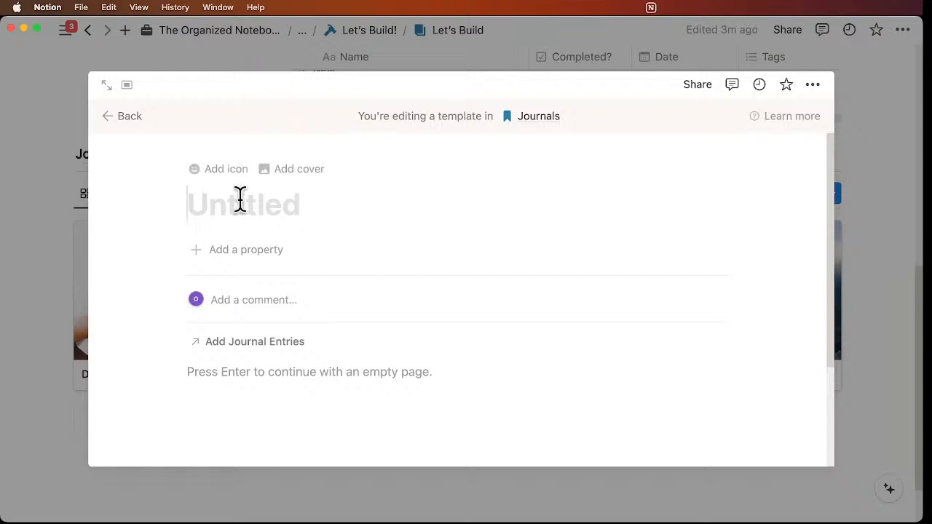
pyautogui.write('New Journal')
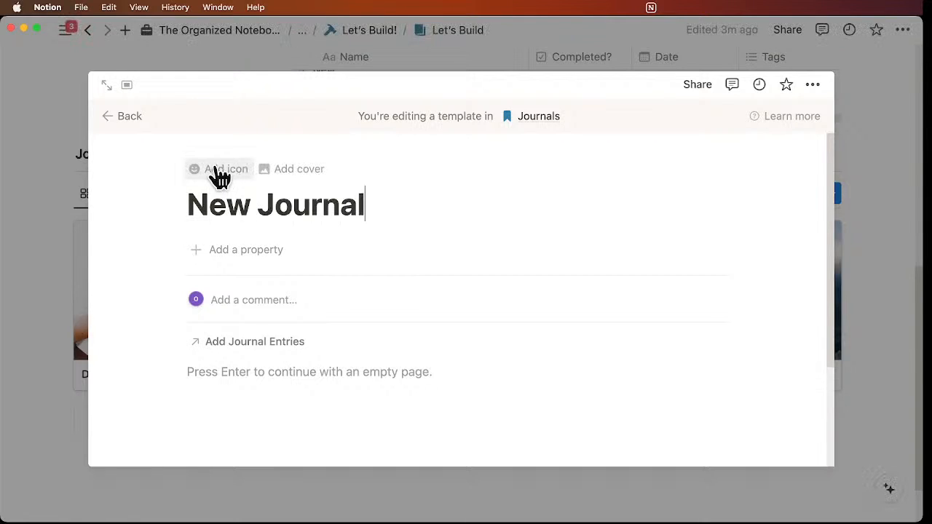
# Step: Give the New Journal template the blue bookmark icon
pyautogui.click(238, 171)
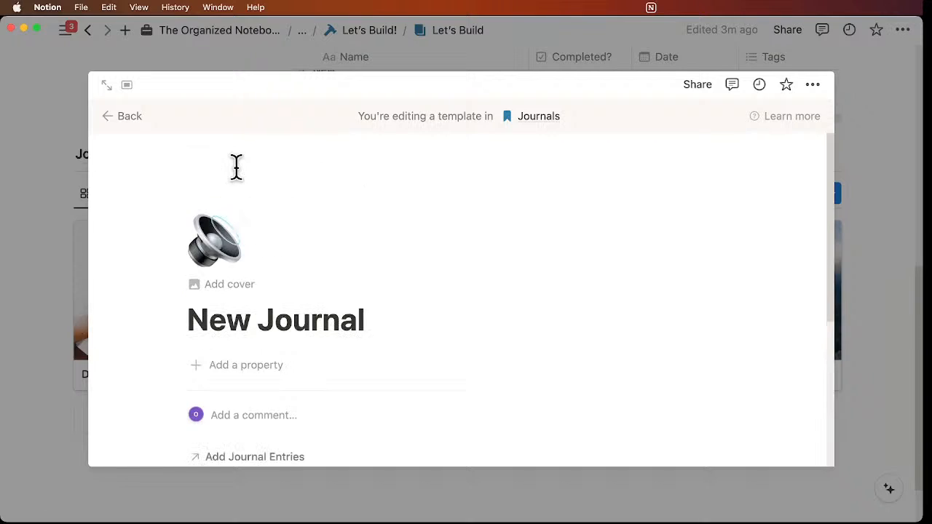
pyautogui.click(214, 237)
pyautogui.click(130, 258)
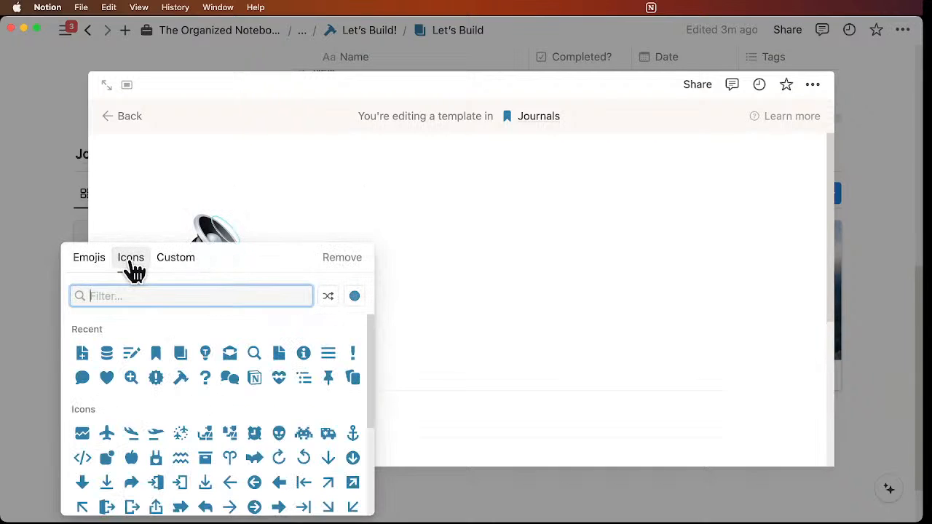
pyautogui.click(156, 354)
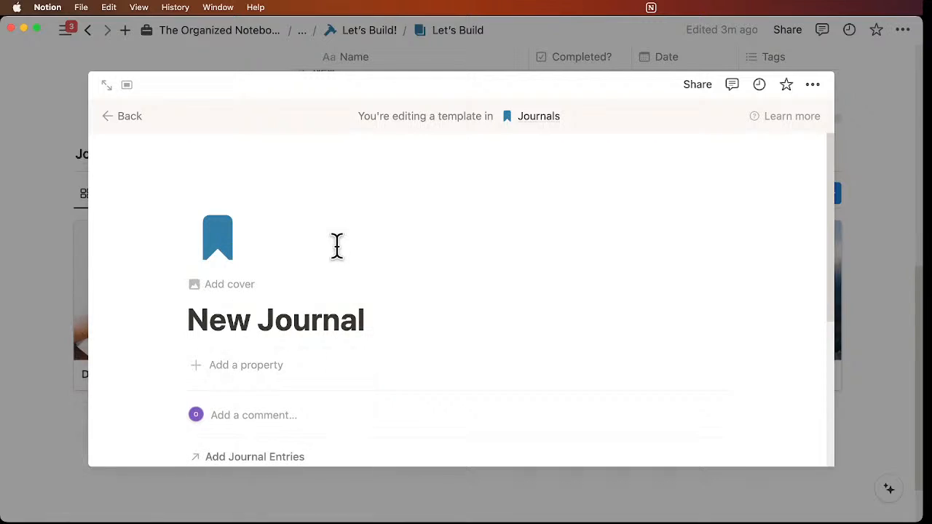
# Step: Insert a button block in the body of the New Journal template
pyautogui.scroll(-5, 336, 246)
pyautogui.click(207, 275)
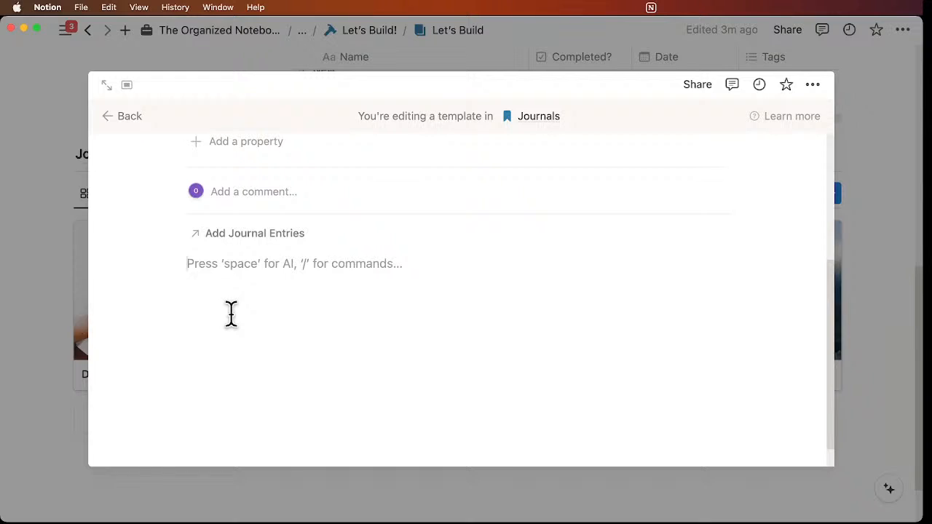
pyautogui.write('/but')
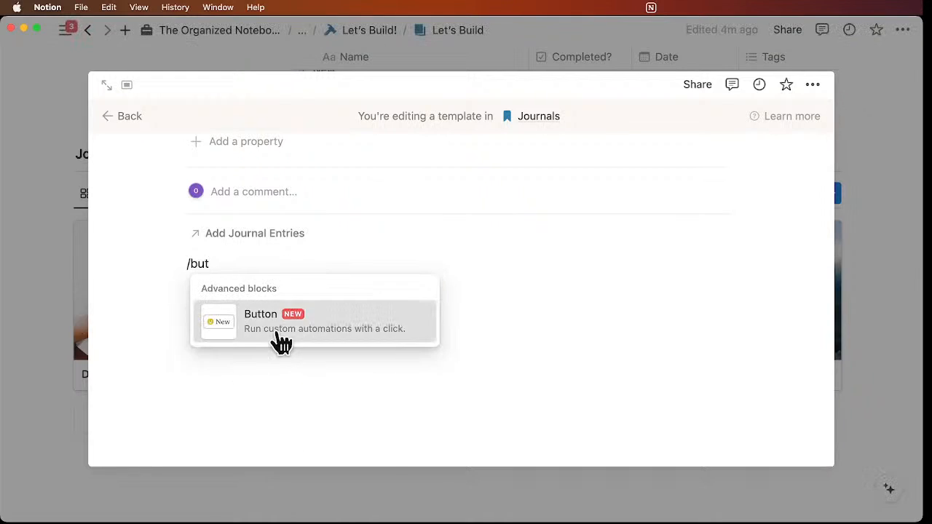
pyautogui.click(278, 333)
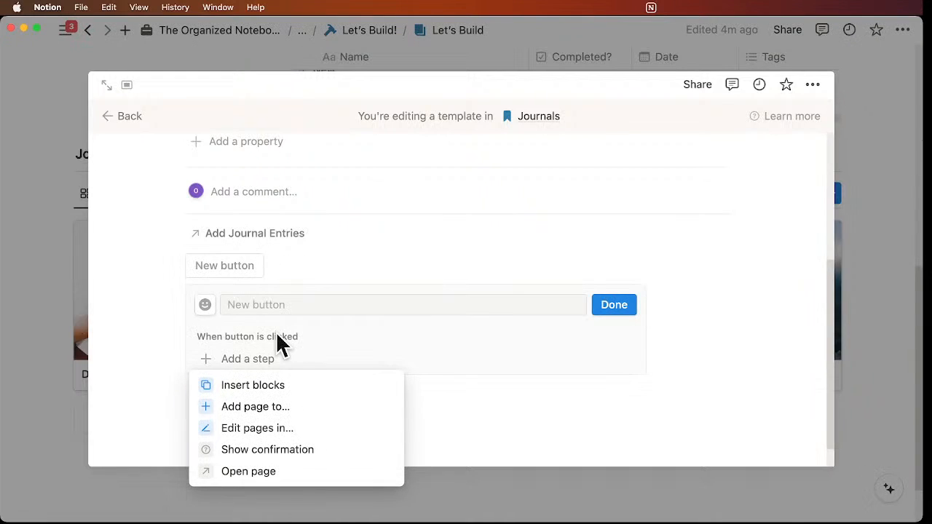
# Step: Label the new button "Add New Entry" and give it the blue document icon with a plus sign
pyautogui.click(256, 305)
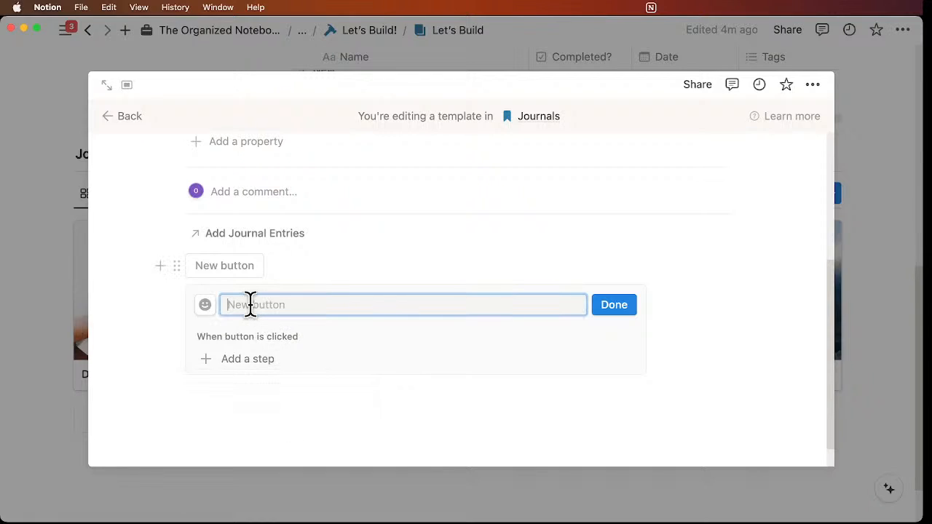
pyautogui.write('Add New Entry')
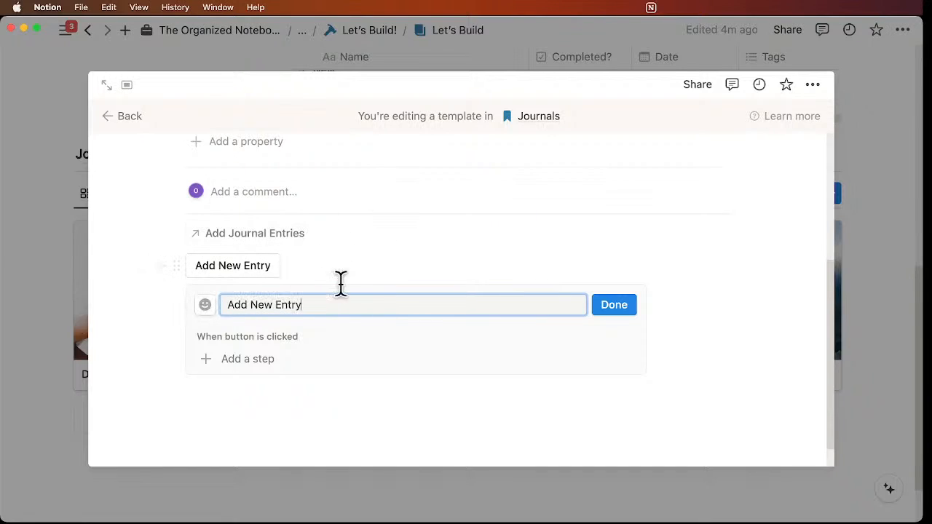
pyautogui.click(206, 308)
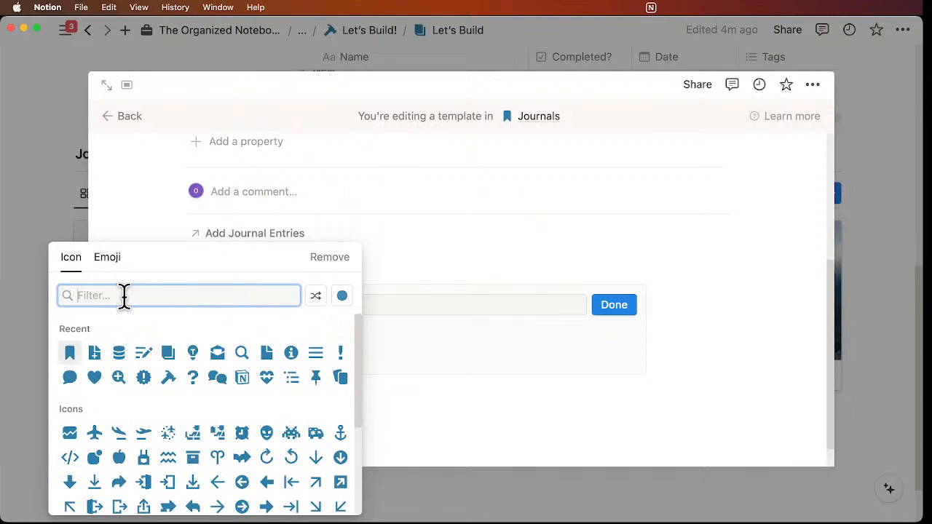
pyautogui.click(93, 353)
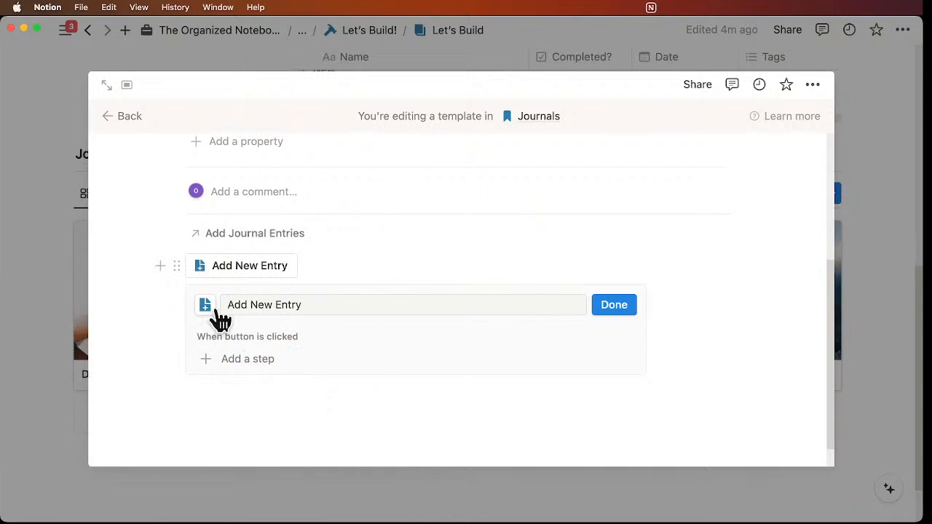
# Step: Give the Add New Entry button an action that adds a page named "Journal Entry" to the Journal Entries database
pyautogui.click(279, 361)
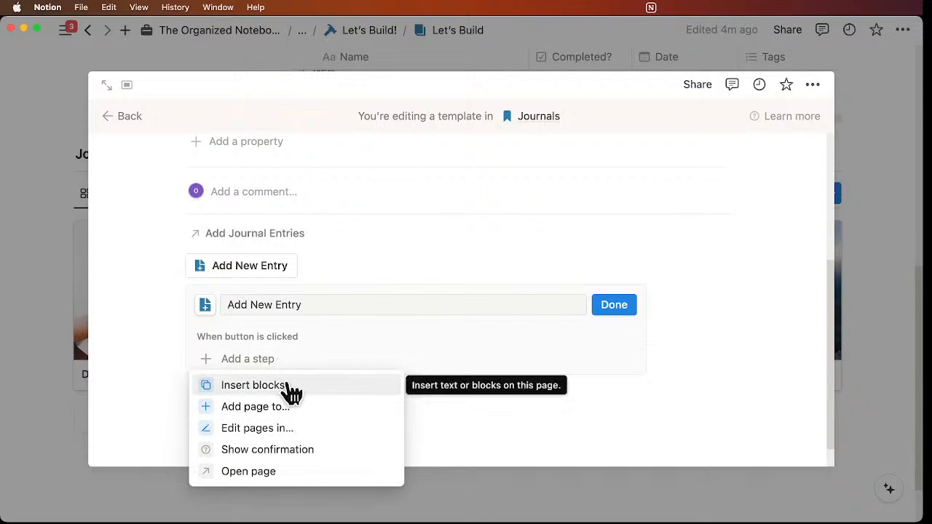
pyautogui.click(303, 417)
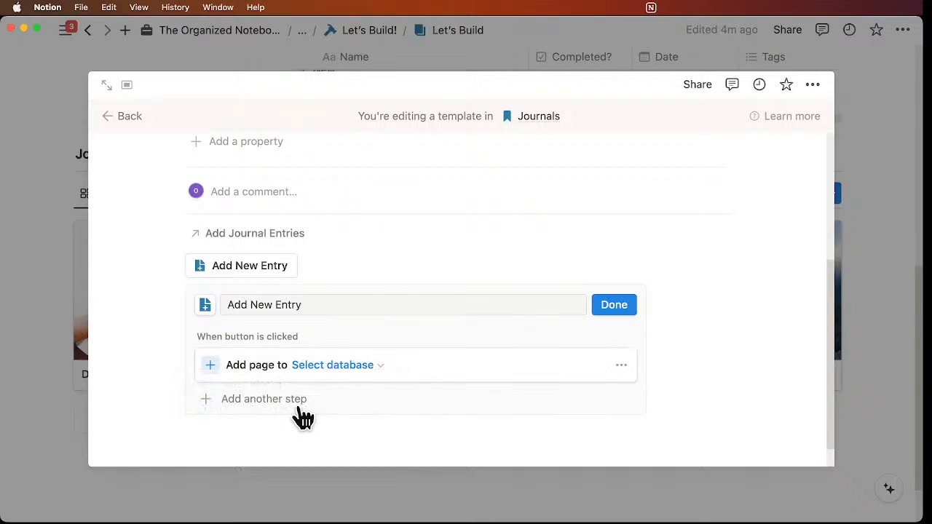
pyautogui.click(355, 367)
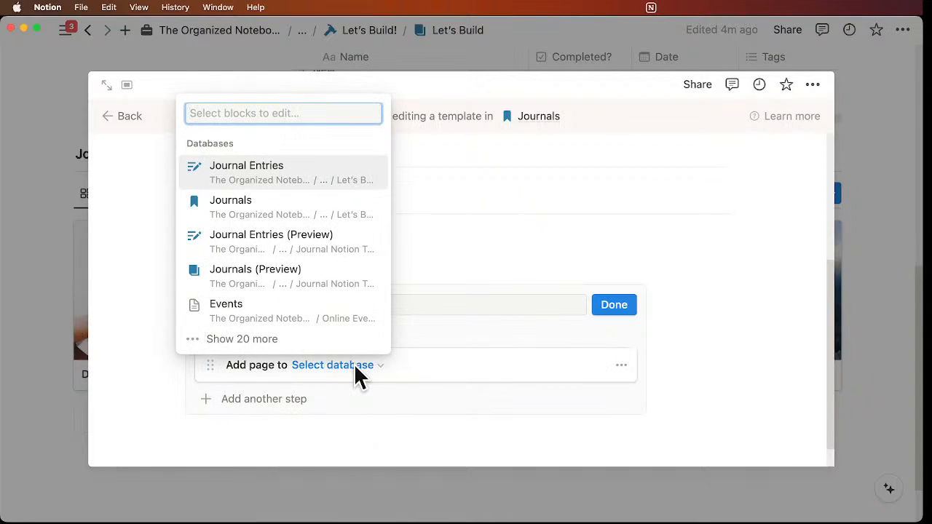
pyautogui.click(280, 171)
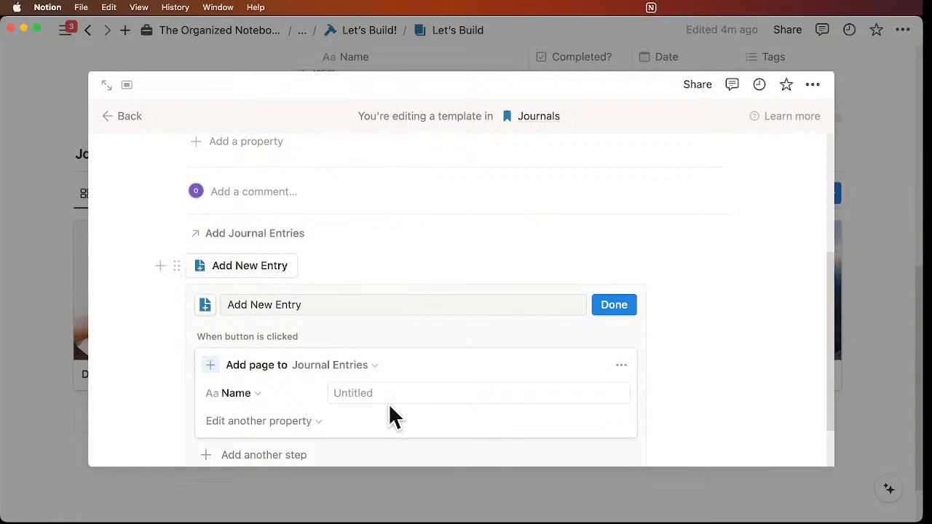
pyautogui.scroll(-2, 391, 416)
pyautogui.click(367, 323)
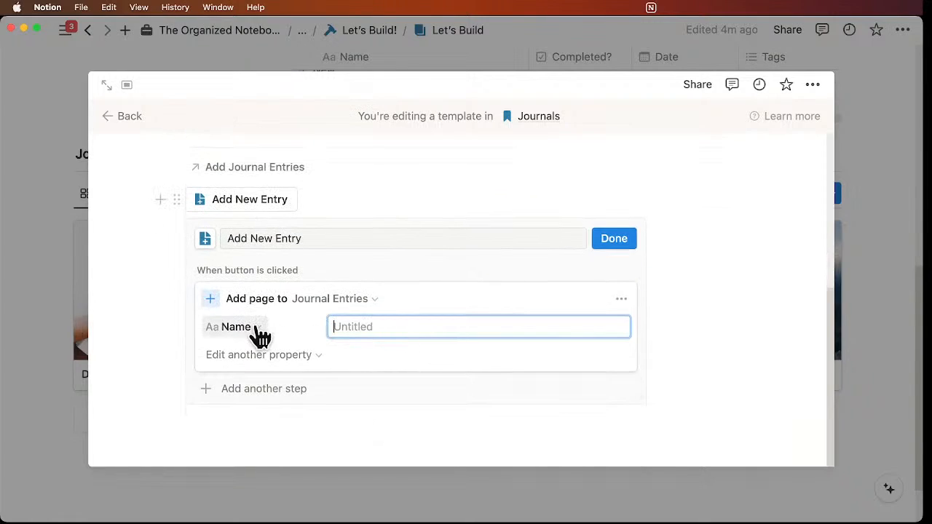
pyautogui.write('Journal Entry')
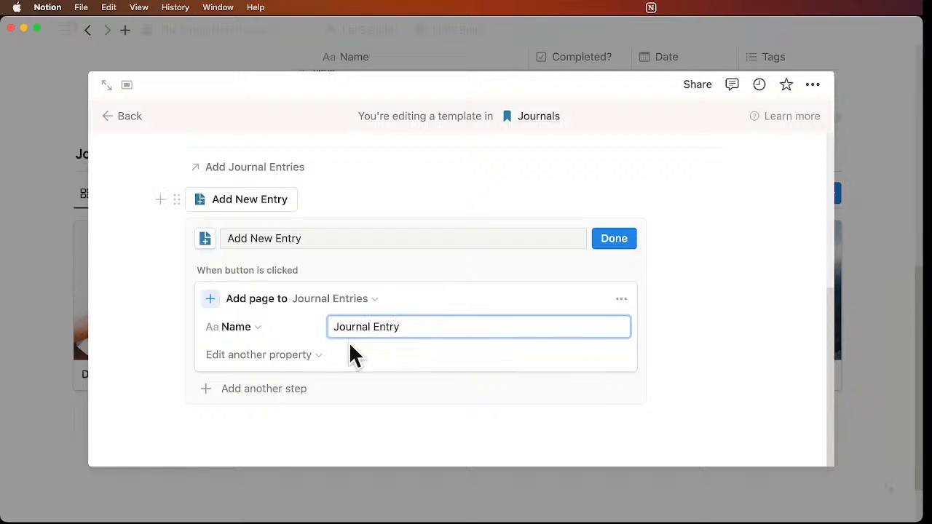
# Step: Add the Journals property to the button's add-page action and set it to This page
pyautogui.click(313, 354)
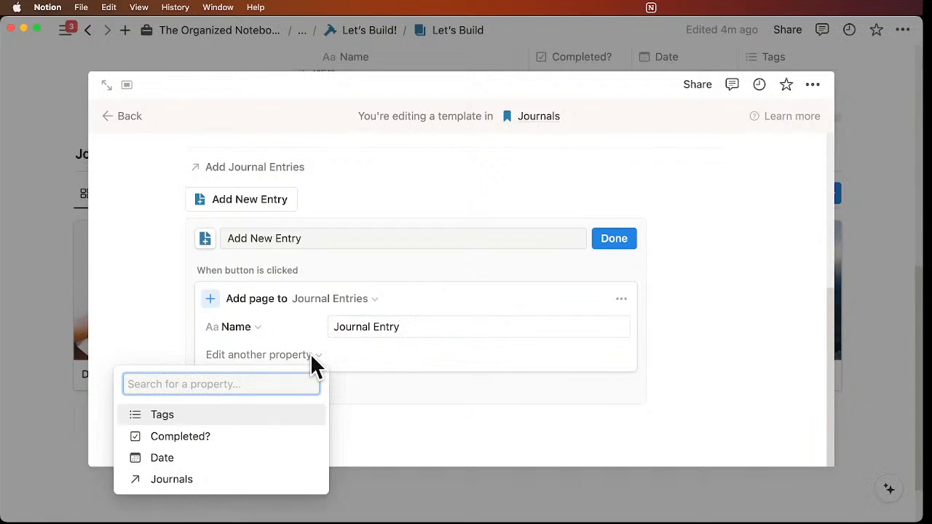
pyautogui.click(272, 480)
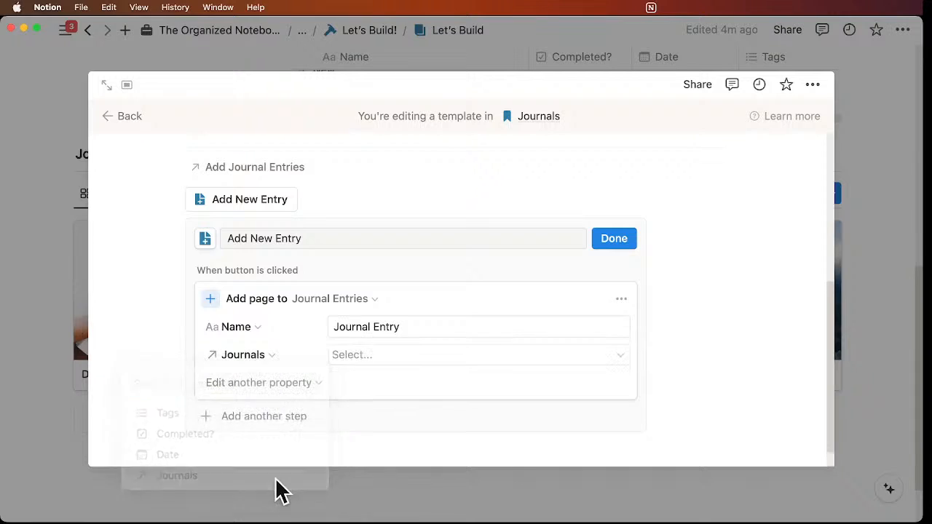
pyautogui.click(420, 355)
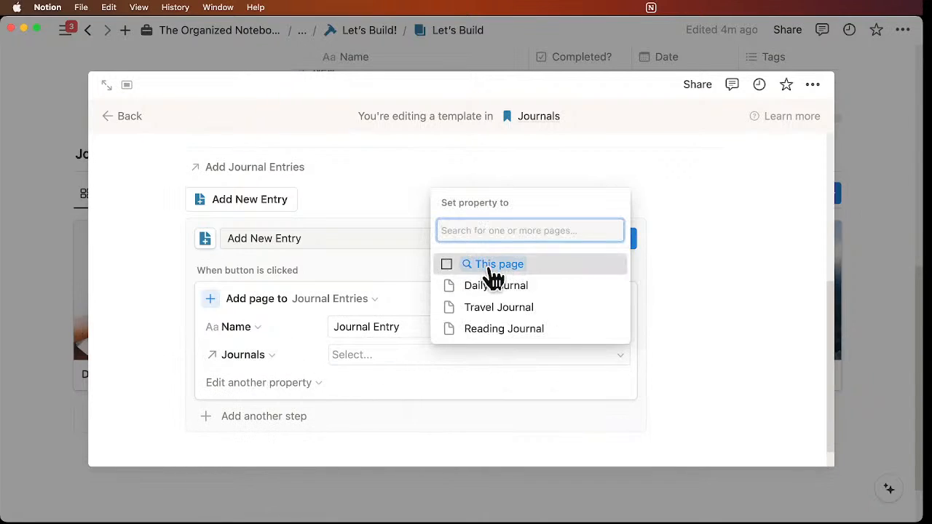
pyautogui.click(493, 265)
pyautogui.click(425, 288)
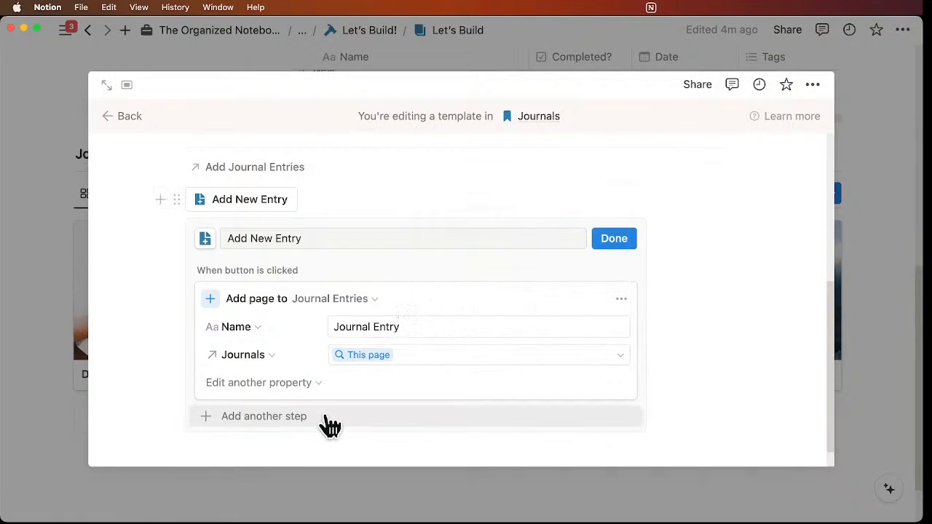
# Step: Add the Date property to the button's add-page action and set it to Now
pyautogui.click(281, 386)
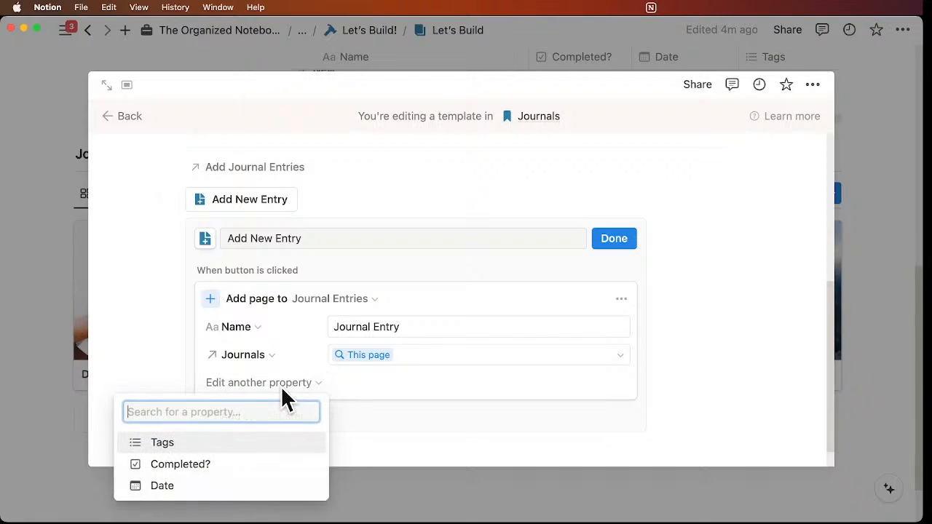
pyautogui.click(257, 495)
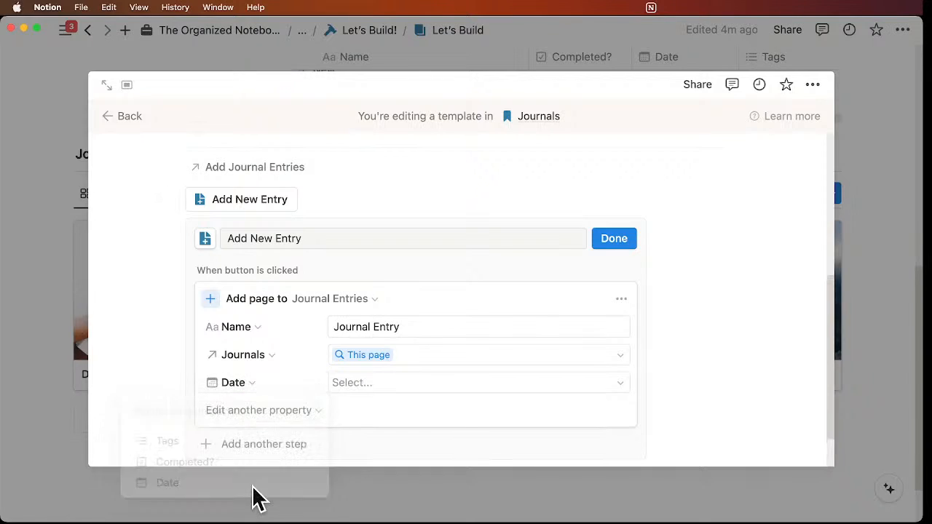
pyautogui.click(375, 386)
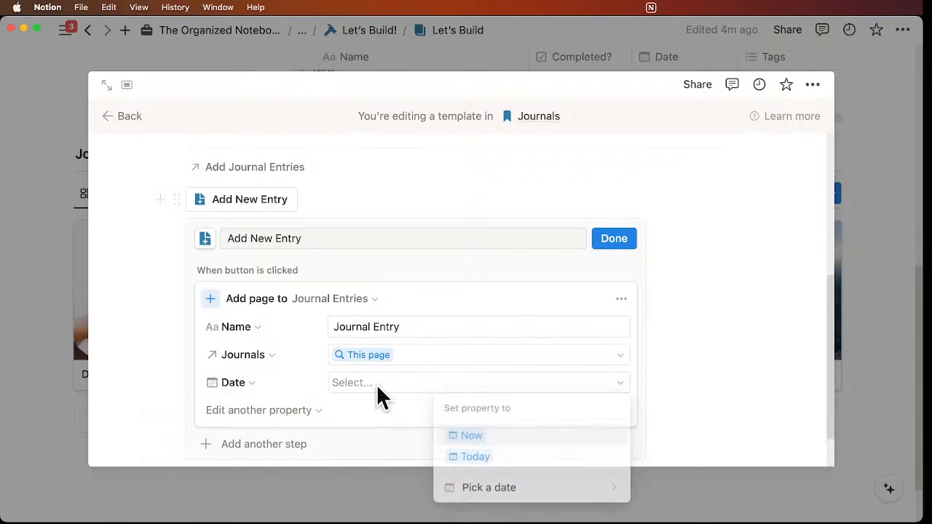
pyautogui.click(530, 437)
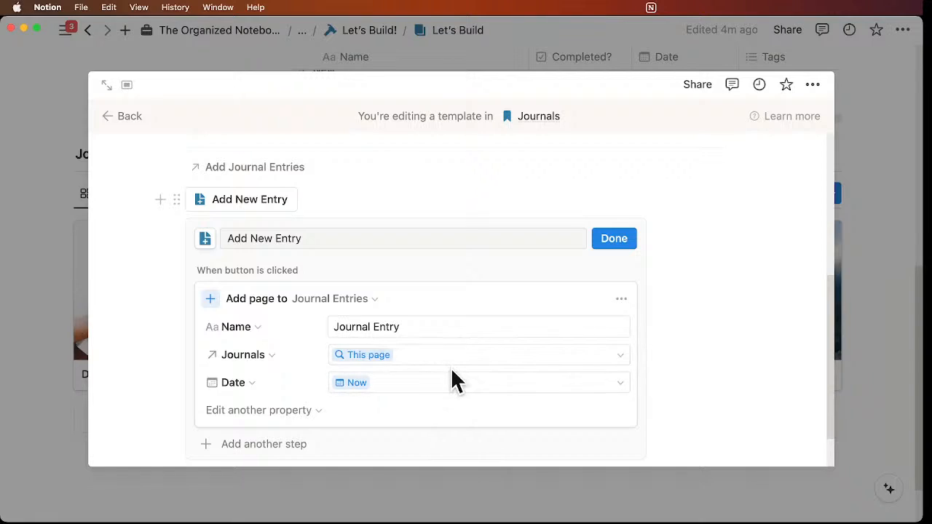
# Step: Add a second action to the button that opens the newly added page, and finish configuring the button
pyautogui.click(302, 448)
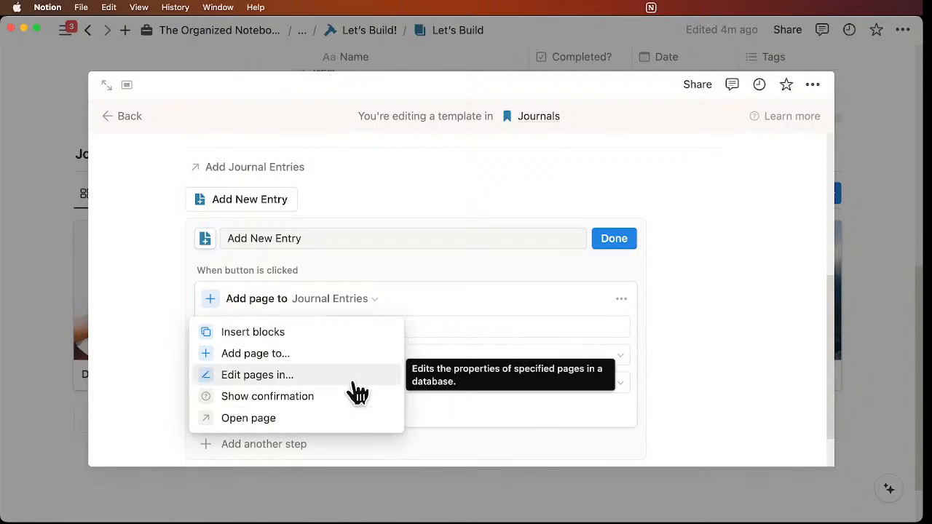
pyautogui.click(336, 420)
pyautogui.scroll(-3, 412, 416)
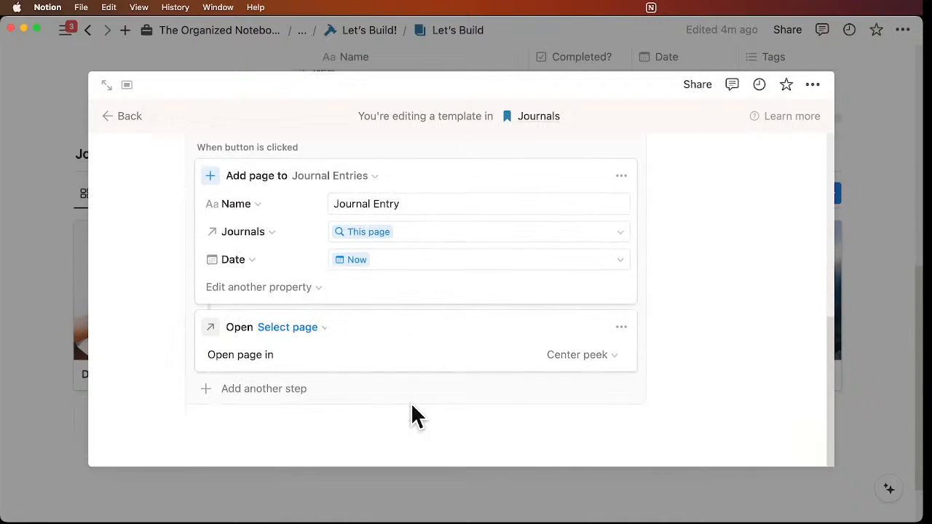
pyautogui.click(304, 329)
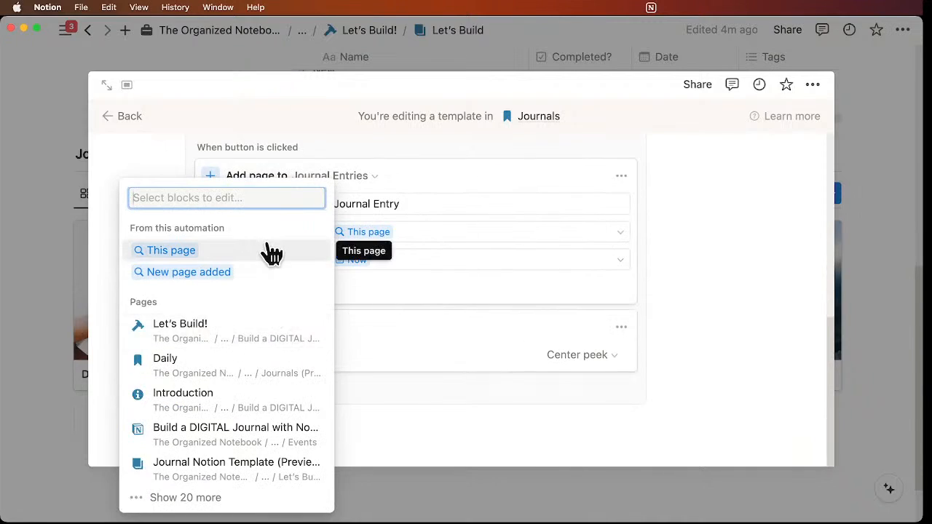
pyautogui.click(246, 274)
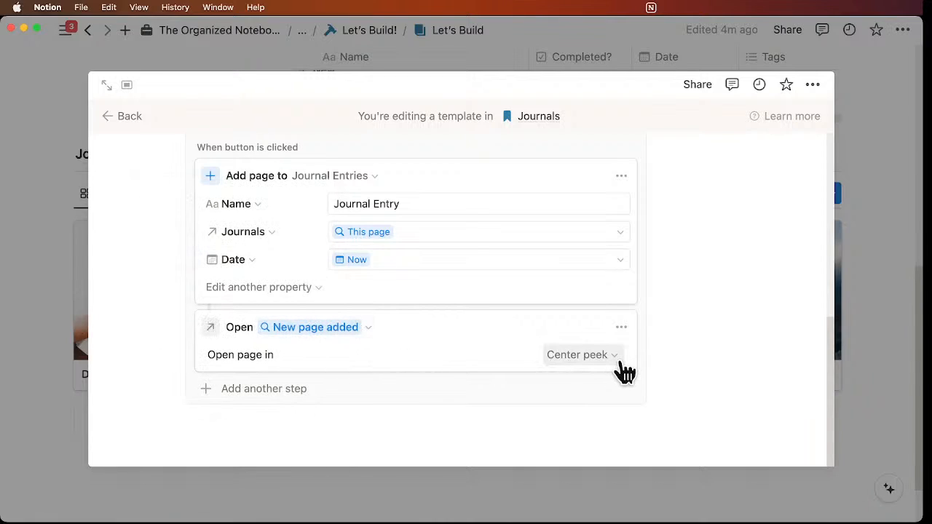
pyautogui.scroll(3, 551, 389)
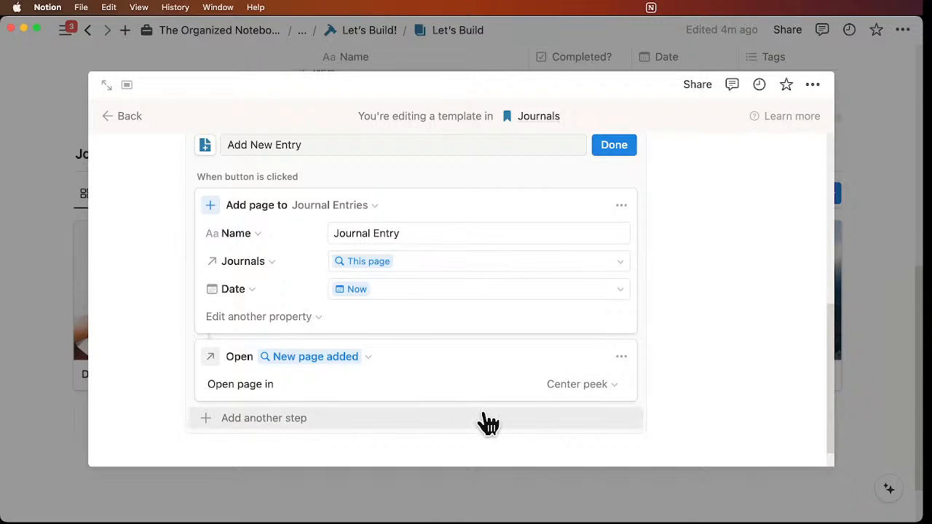
pyautogui.scroll(5, 499, 360)
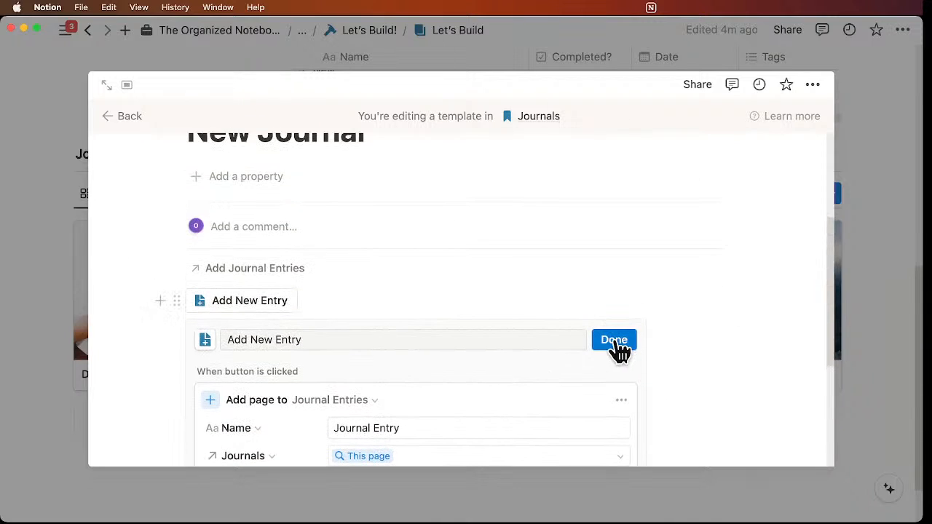
pyautogui.click(613, 340)
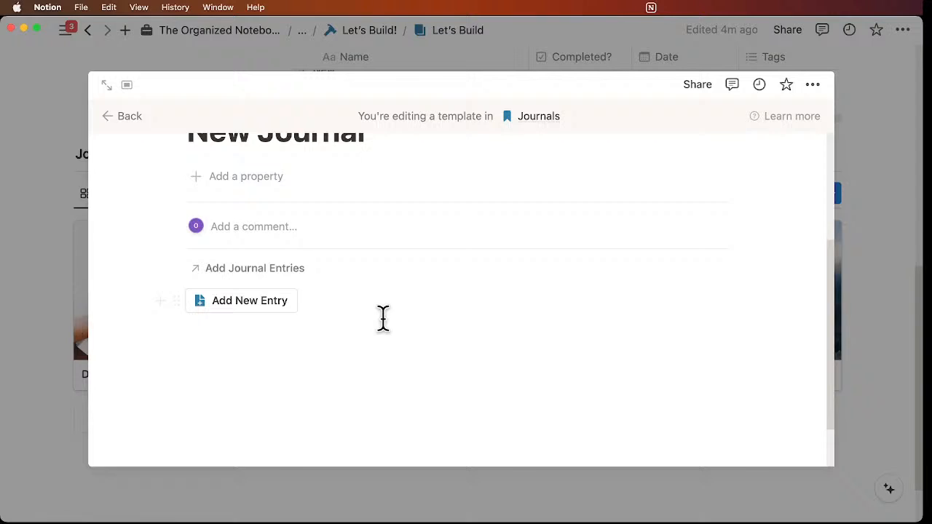
# Step: Insert a callout below the Add New Entry button and change its icon to the blue info icon
pyautogui.click(315, 325)
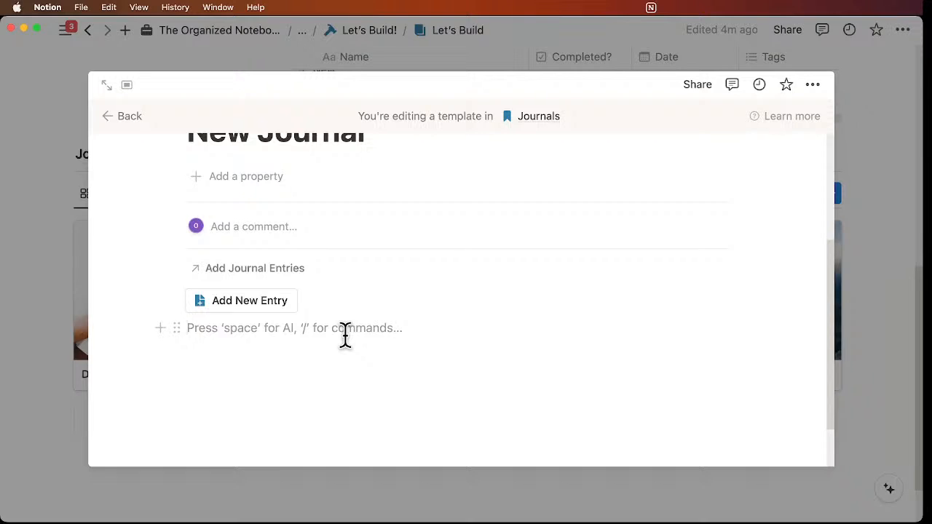
pyautogui.write('/call')
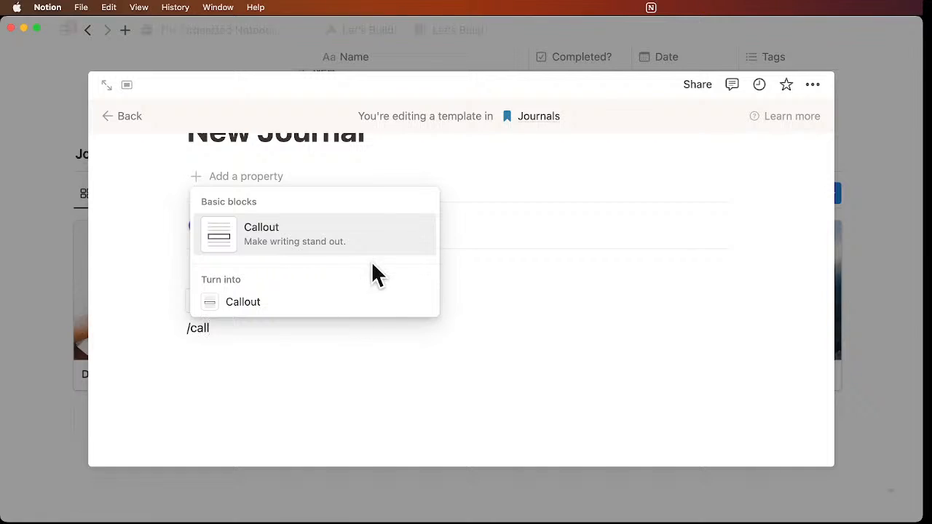
pyautogui.click(312, 241)
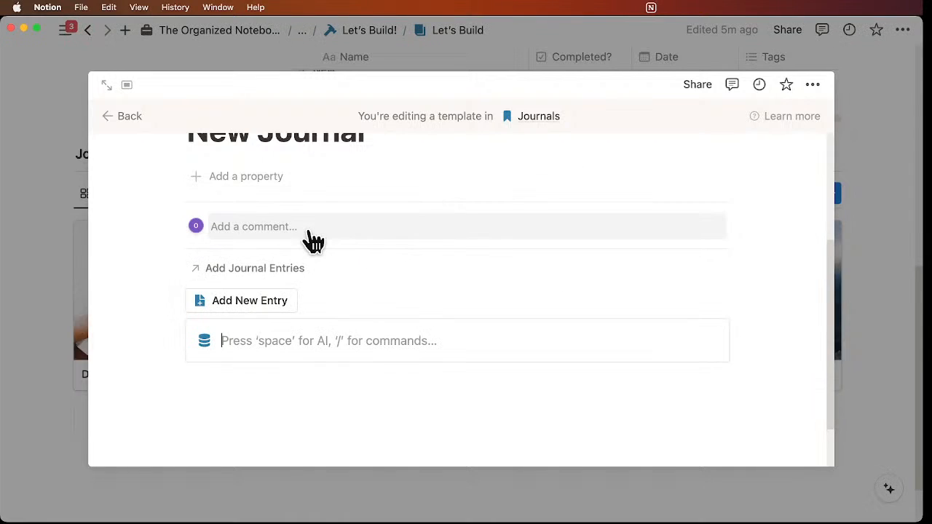
pyautogui.click(205, 341)
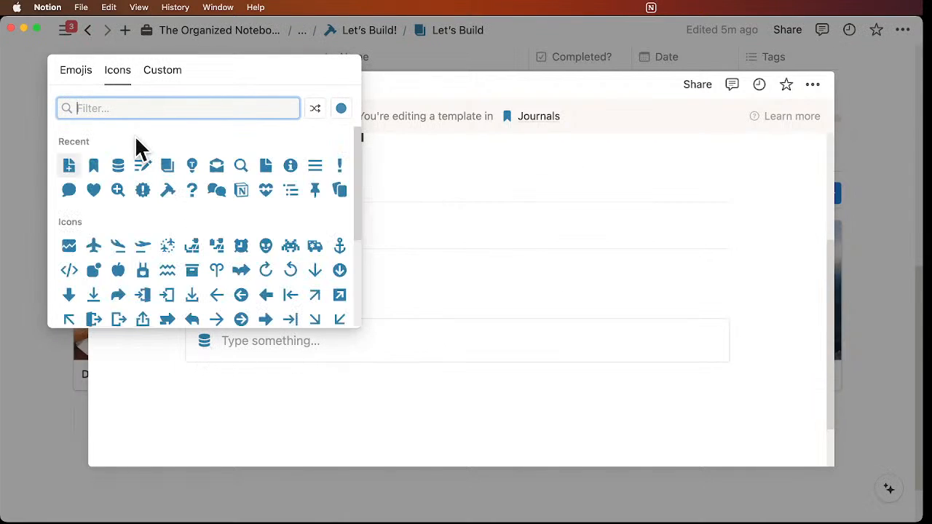
pyautogui.write('info')
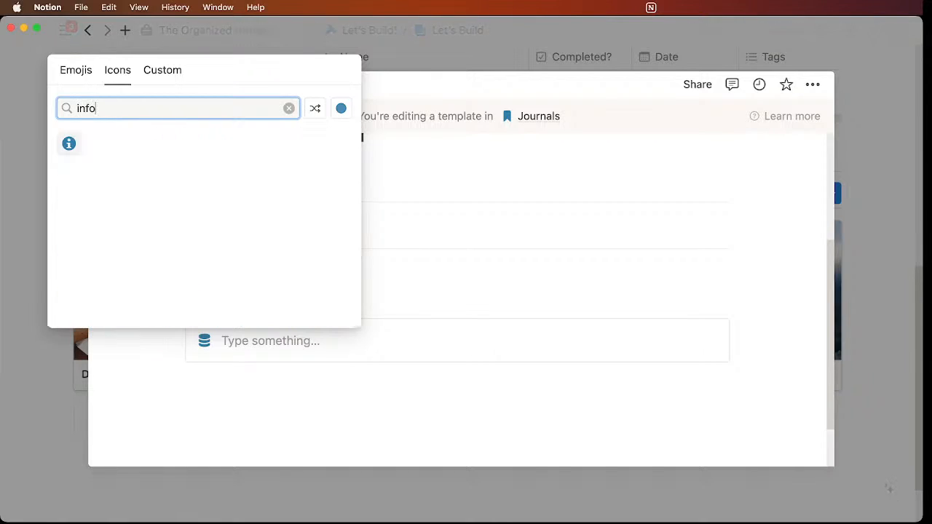
pyautogui.click(69, 144)
# Step: Enter "Journal Description:" in the callout and make the text bold
pyautogui.click(238, 340)
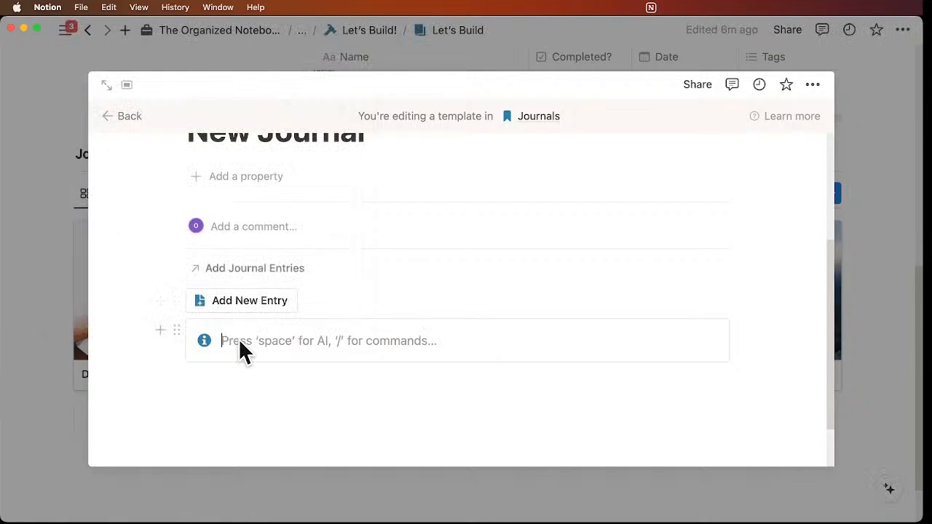
pyautogui.write('Journal Description:')
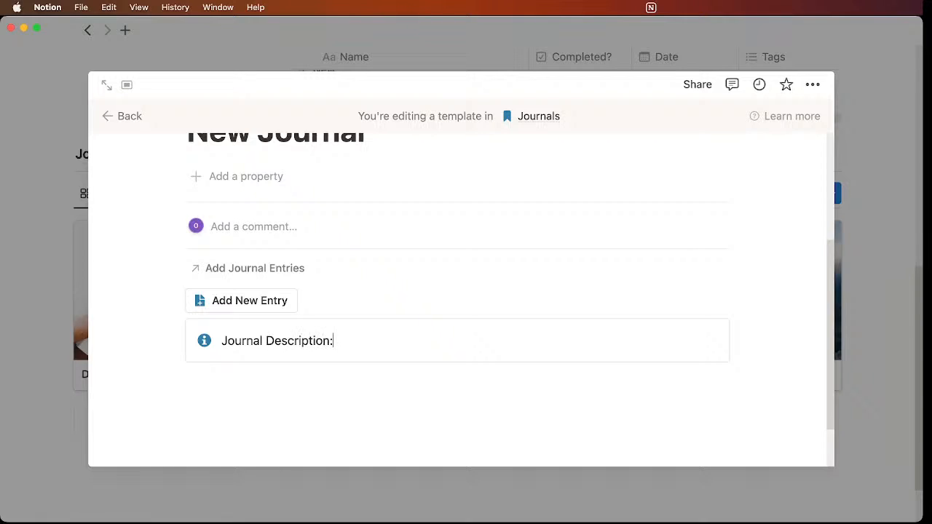
pyautogui.tripleClick(242, 341)
pyautogui.click(440, 311)
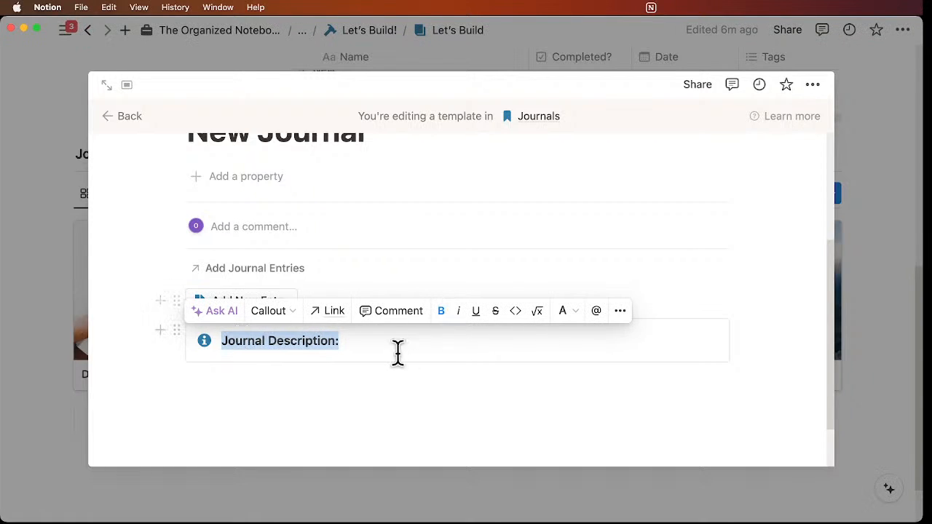
pyautogui.click(393, 349)
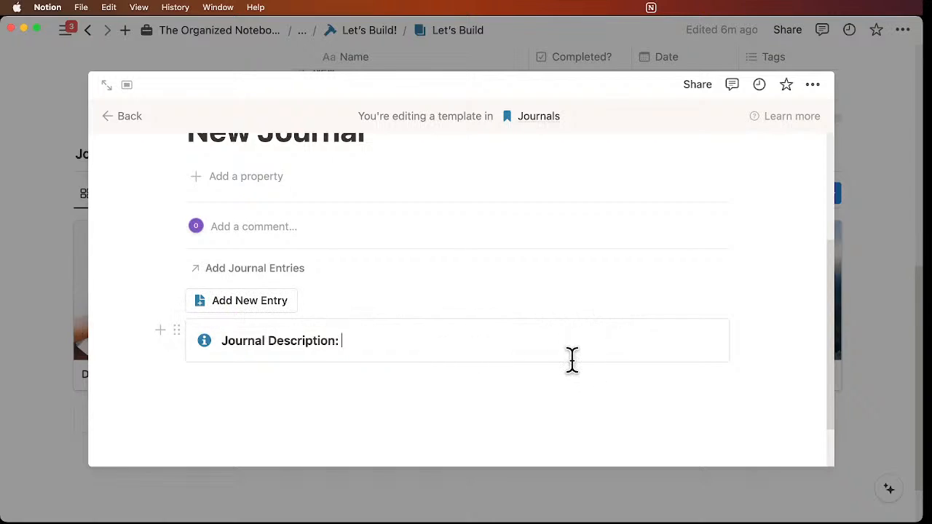
# Step: Add a Heading 3 reading "Journal Entries" below the Journal Description callout, with a divider underneath it
pyautogui.scroll(-2, 437, 342)
pyautogui.click(279, 320)
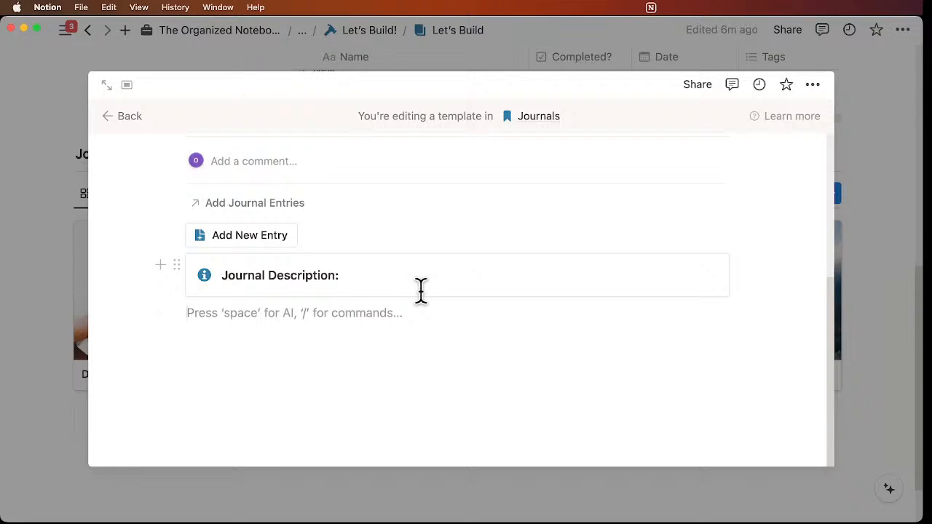
pyautogui.write('/head')
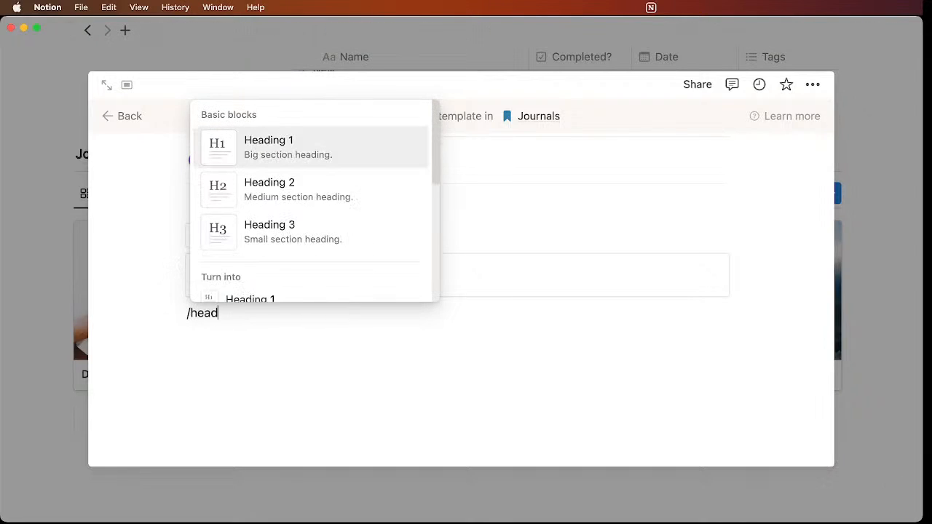
pyautogui.write('ing')
pyautogui.click(380, 235)
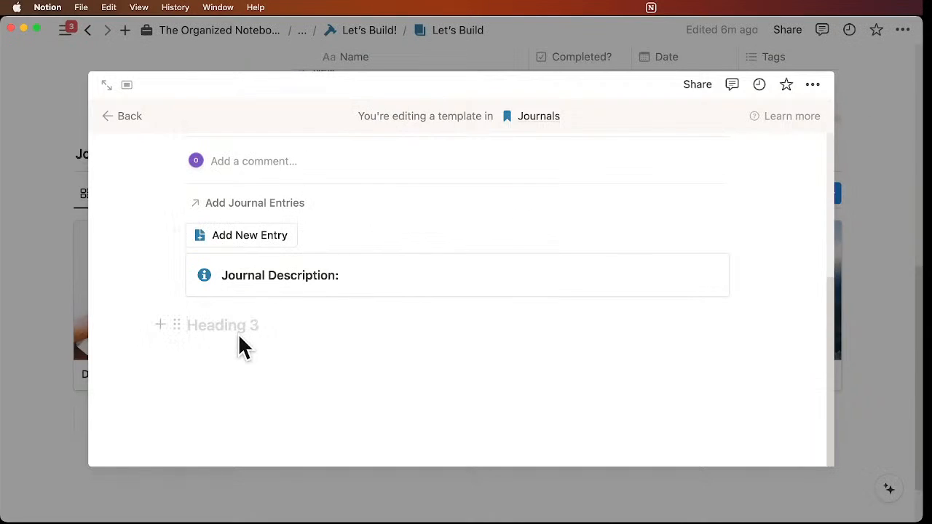
pyautogui.write('Journal Entrie')
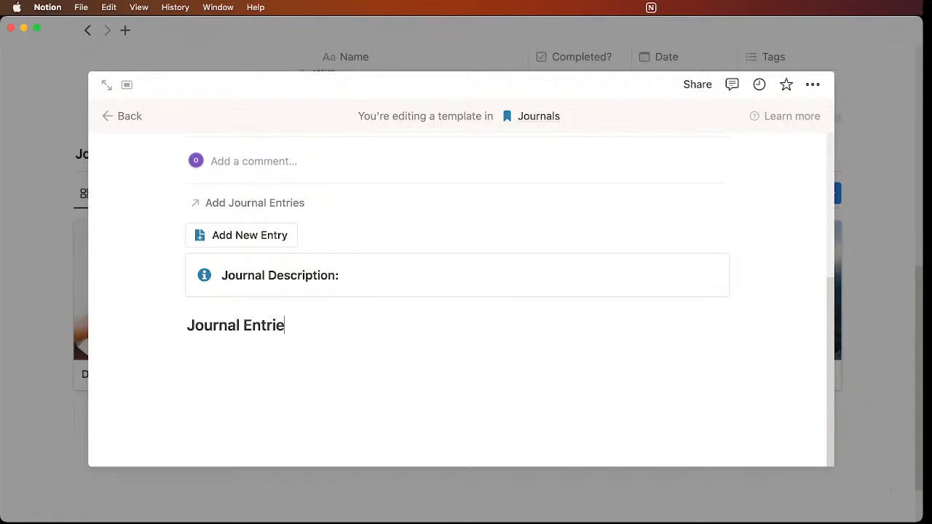
pyautogui.write('s')
pyautogui.press('Return')
pyautogui.write('/divider')
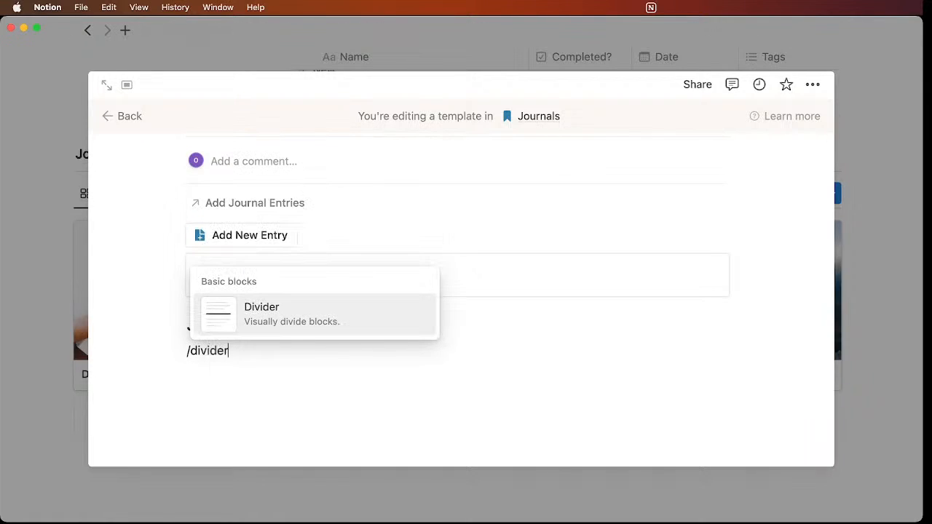
pyautogui.press('Return')
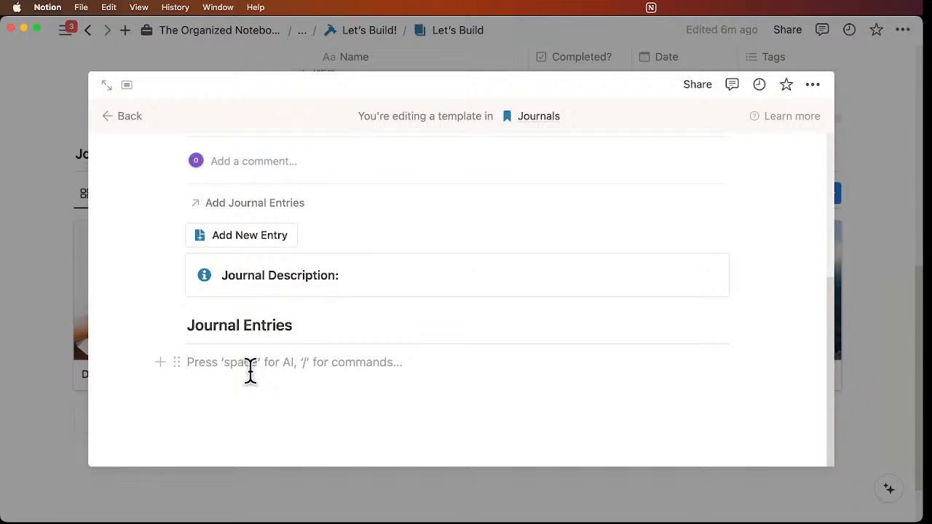
# Step: Insert a linked view of the Journal Entries database below the divider, copying its existing Table view
pyautogui.write('/linked')
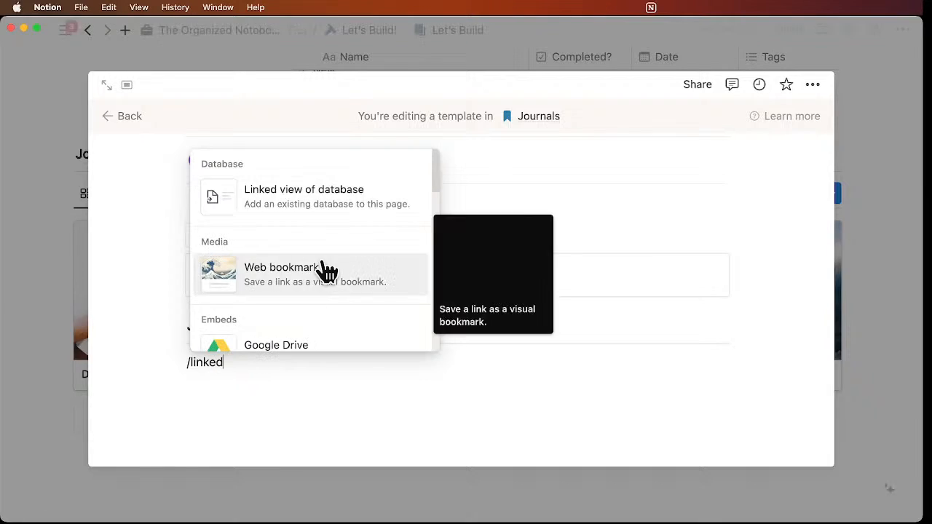
pyautogui.click(305, 210)
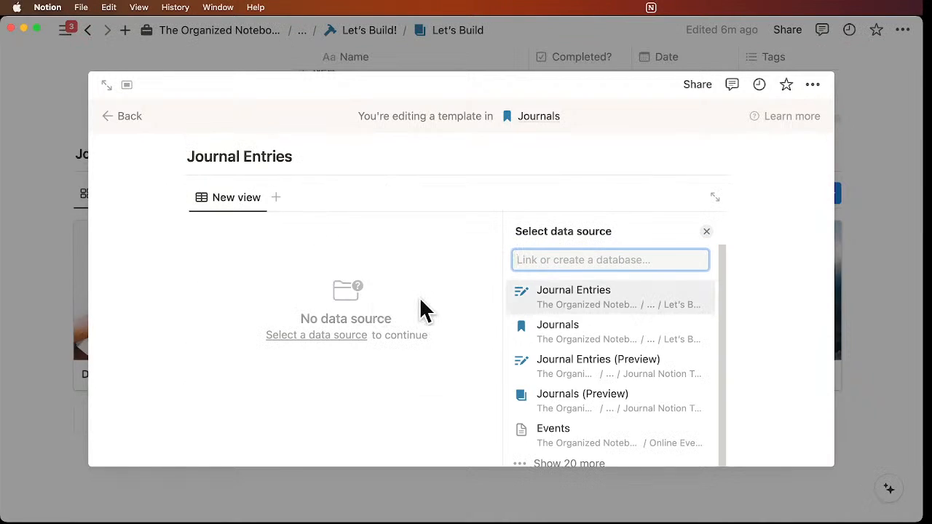
pyautogui.click(641, 307)
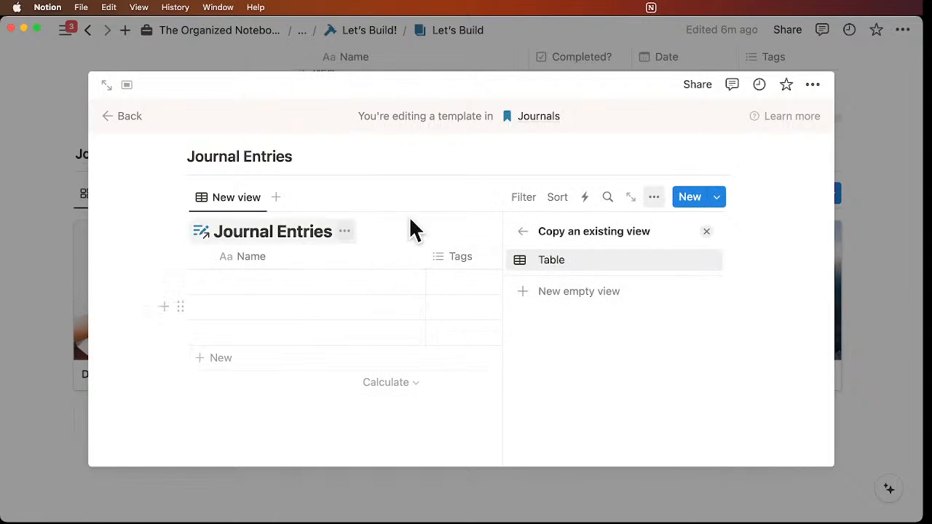
pyautogui.click(601, 260)
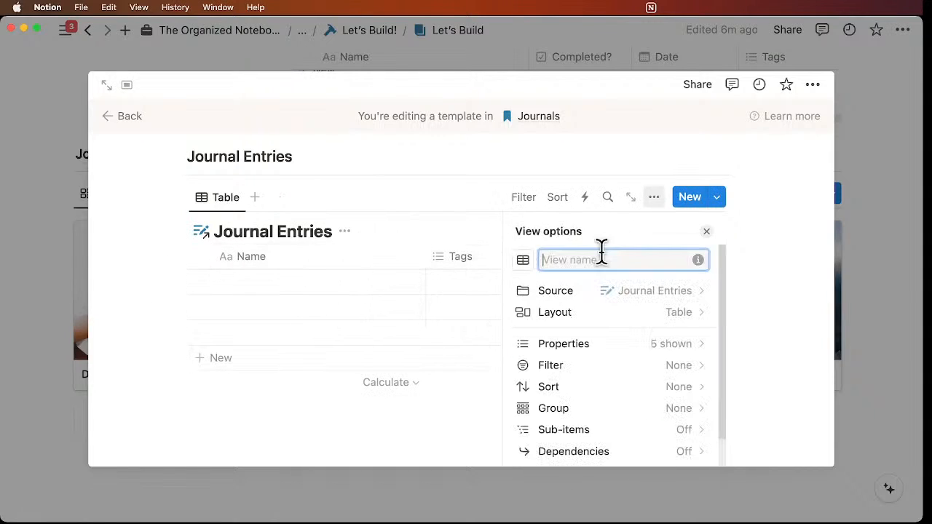
# Step: Hide the database title in the linked Journal Entries view's layout and close the view options
pyautogui.click(626, 320)
pyautogui.click(700, 409)
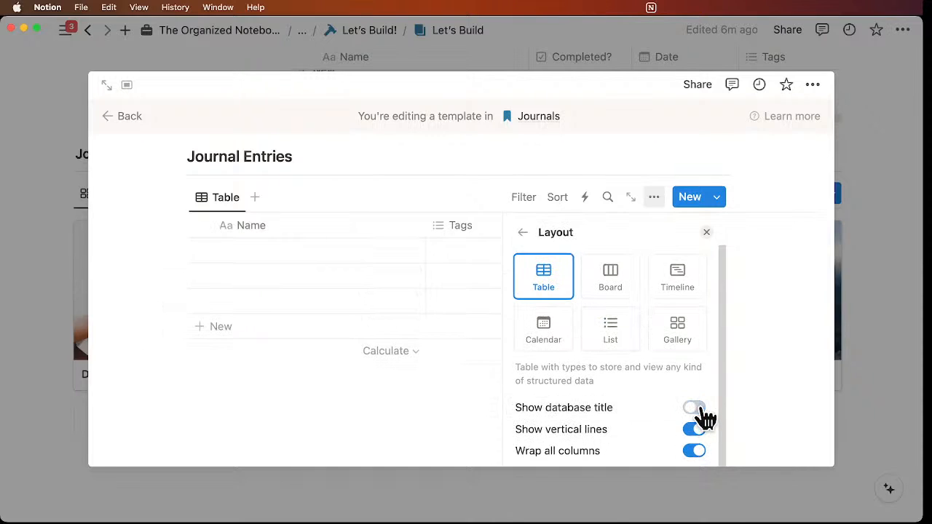
pyautogui.click(523, 231)
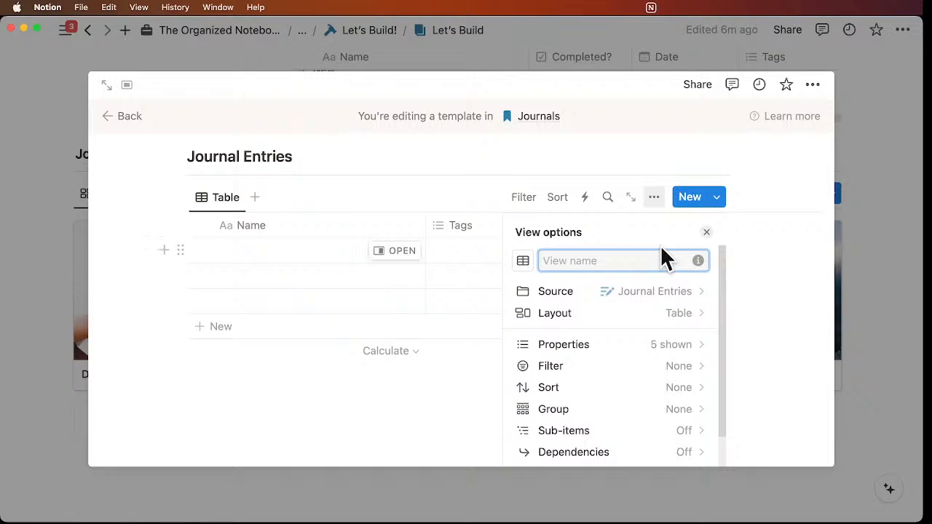
pyautogui.click(706, 232)
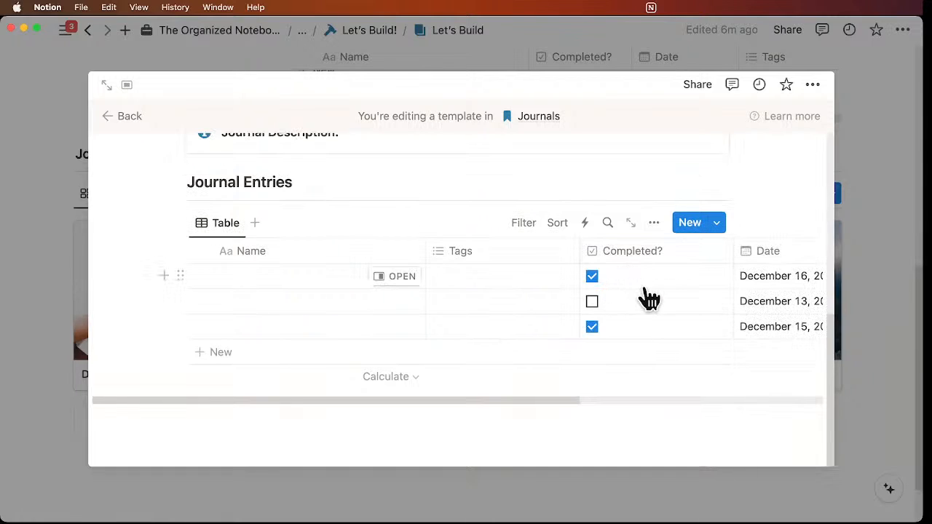
# Step: Filter the linked Journal Entries table so that Journals contains the New Journal template
pyautogui.hscroll(5, 615, 294)
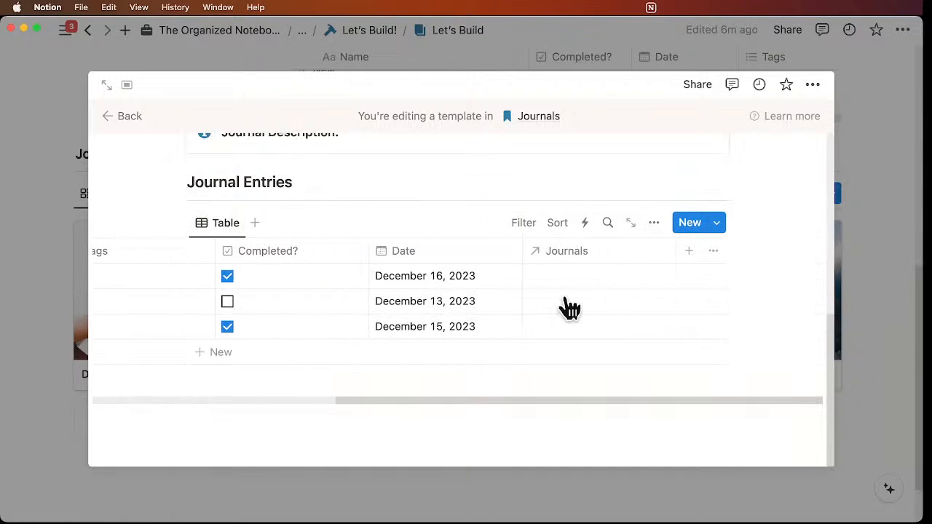
pyautogui.hscroll(-5, 553, 298)
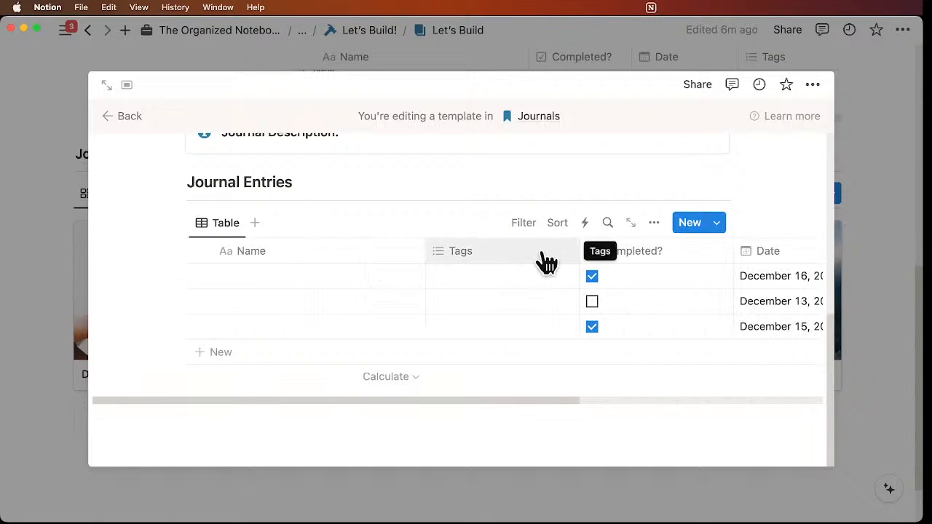
pyautogui.click(524, 223)
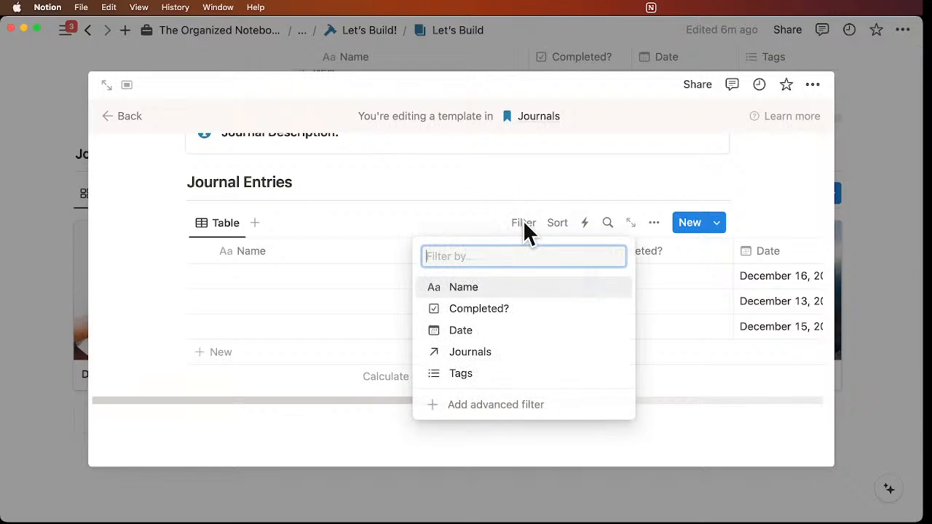
pyautogui.click(495, 357)
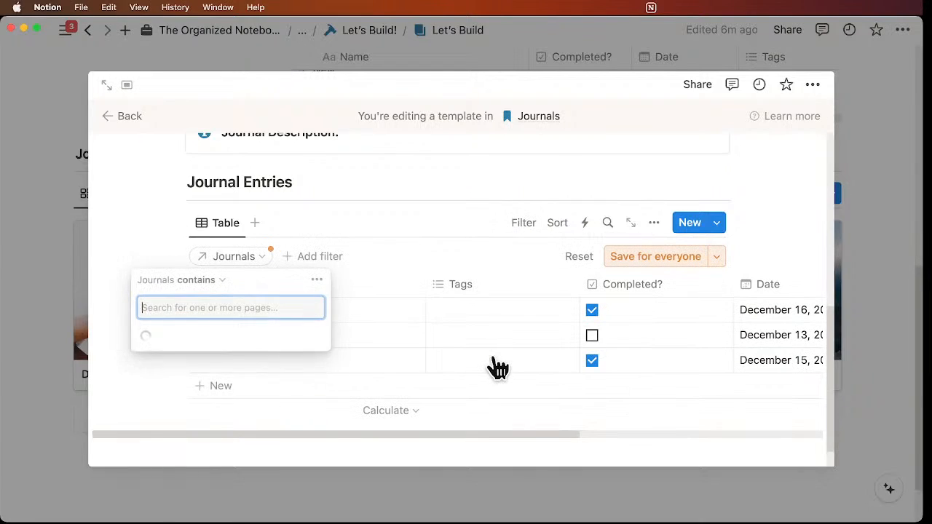
pyautogui.click(228, 338)
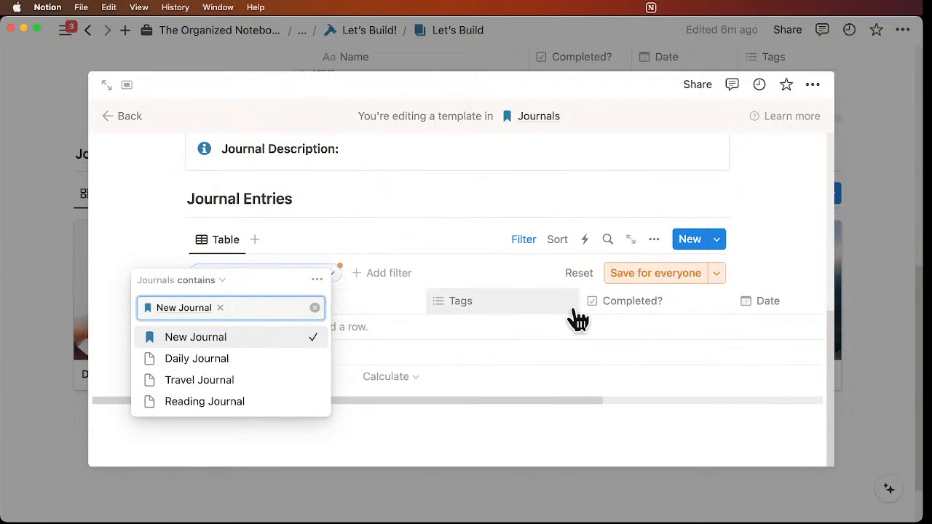
# Step: Save the New Journal filter on the template's Journal Entries table for everyone
pyautogui.click(648, 276)
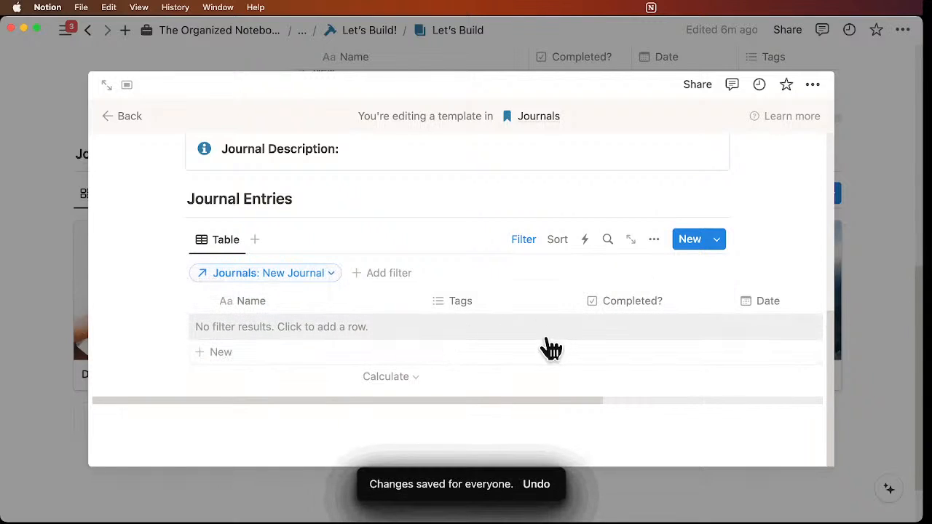
pyautogui.scroll(5, 489, 313)
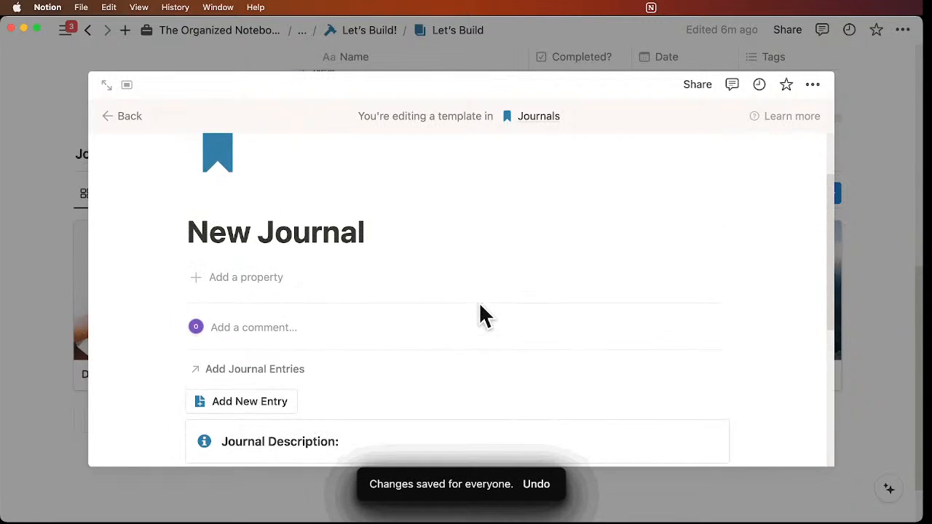
pyautogui.scroll(-5, 400, 219)
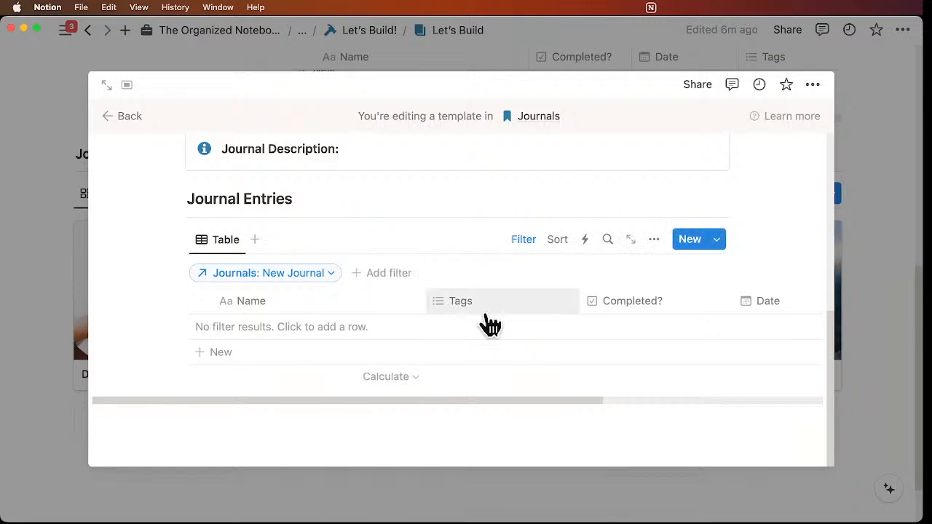
# Step: Sort the template's Journal Entries table by Date in descending order, save it for everyone, and return to the Journals gallery
pyautogui.hscroll(5, 560, 331)
pyautogui.hscroll(-5, 555, 328)
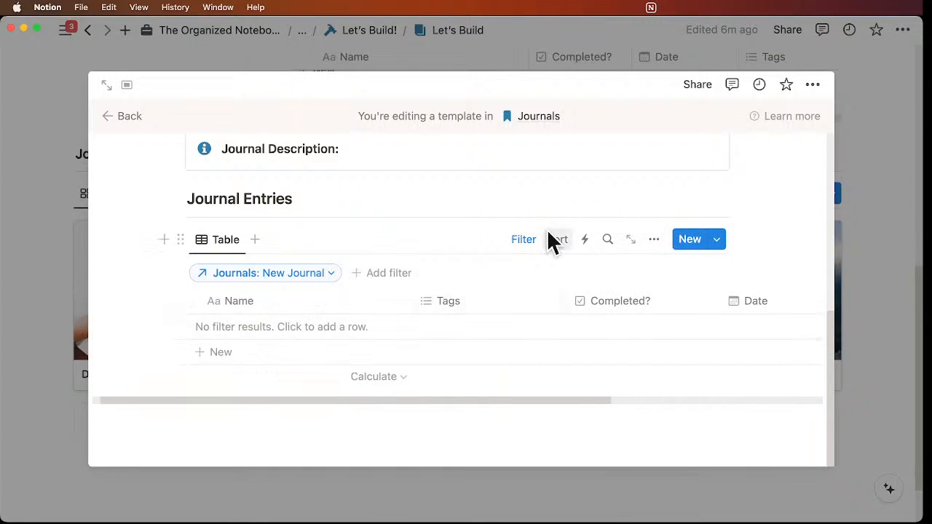
pyautogui.click(559, 240)
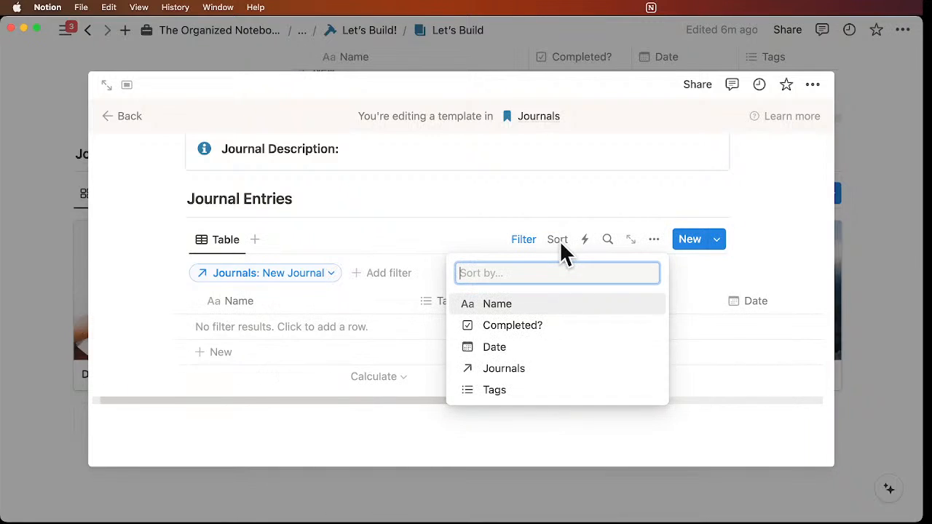
pyautogui.click(531, 350)
pyautogui.click(255, 308)
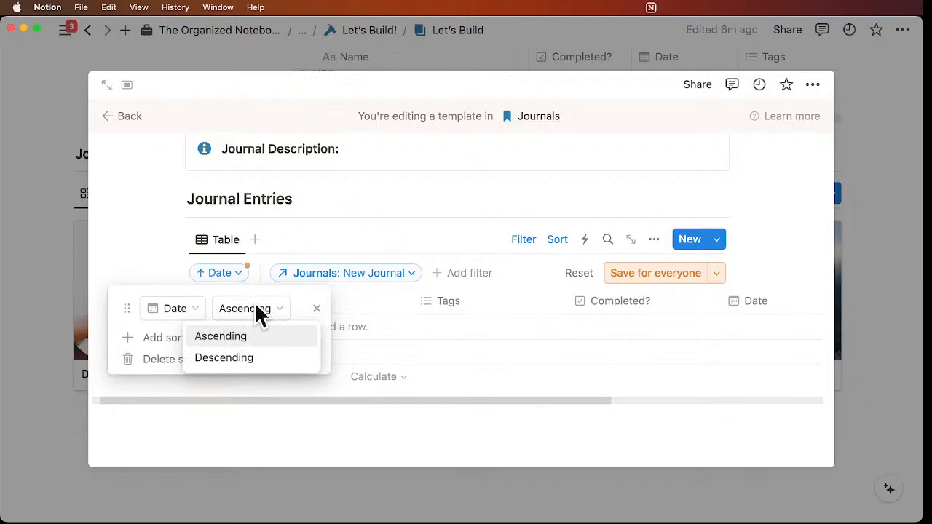
pyautogui.click(251, 358)
pyautogui.click(655, 275)
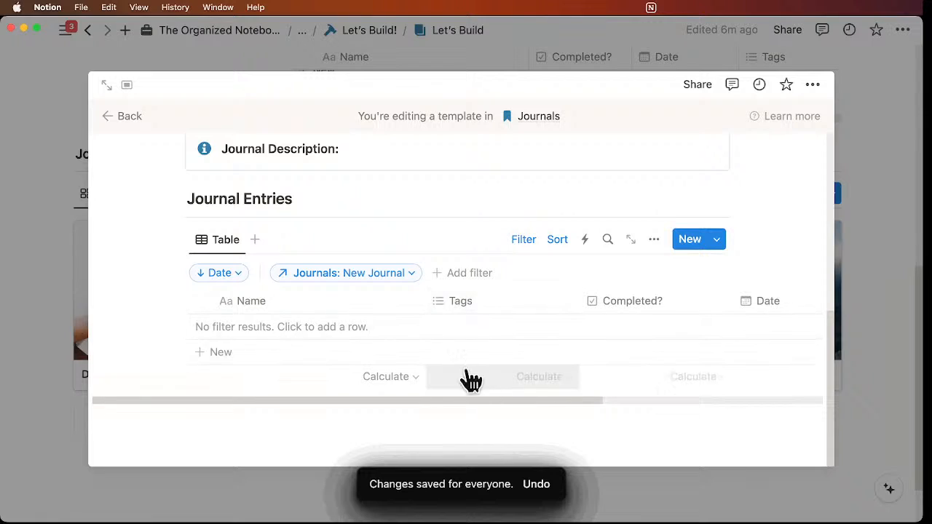
pyautogui.scroll(5, 487, 299)
pyautogui.scroll(5, 482, 289)
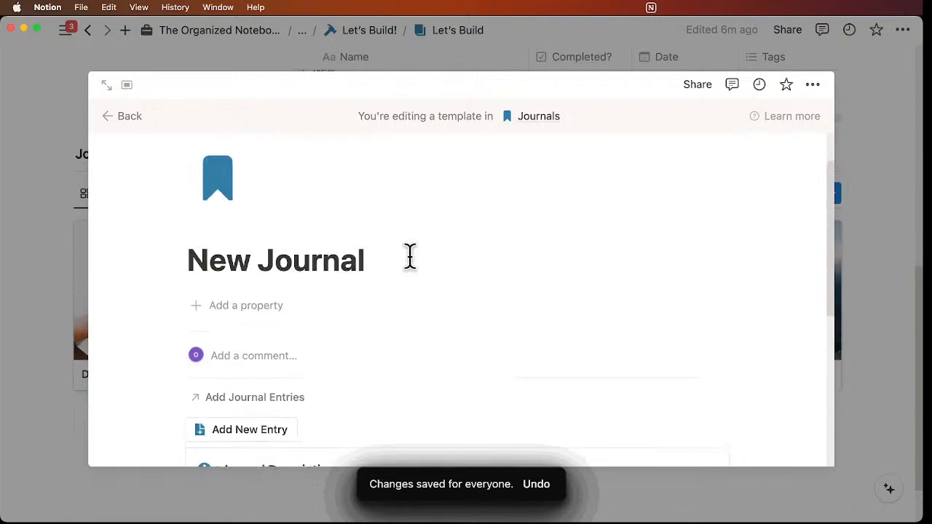
pyautogui.click(127, 117)
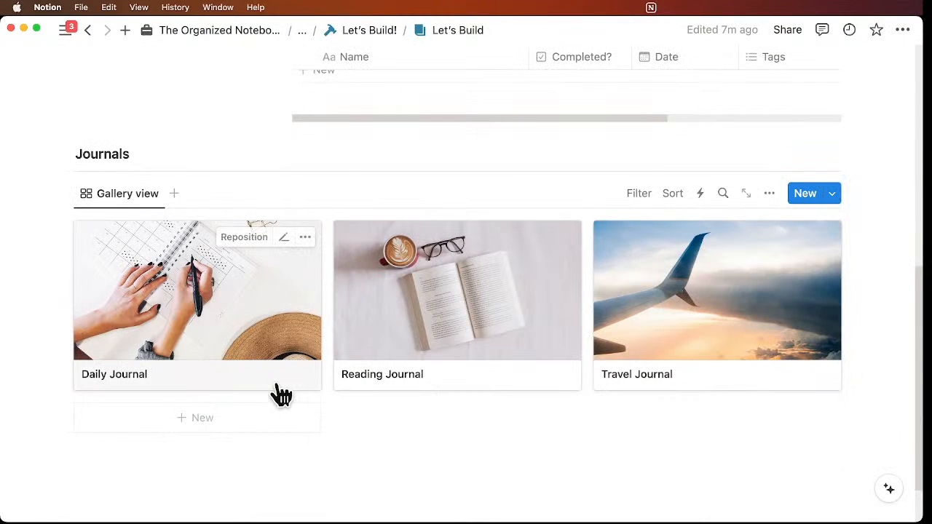
# Step: Apply the New Journal template to the Daily Journal page and close the page
pyautogui.click(288, 346)
pyautogui.scroll(-5, 283, 332)
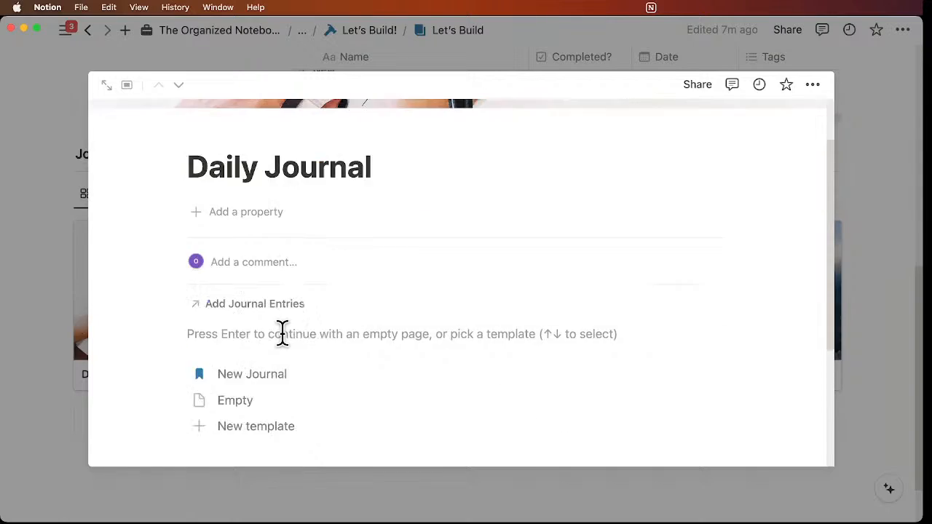
pyautogui.click(250, 193)
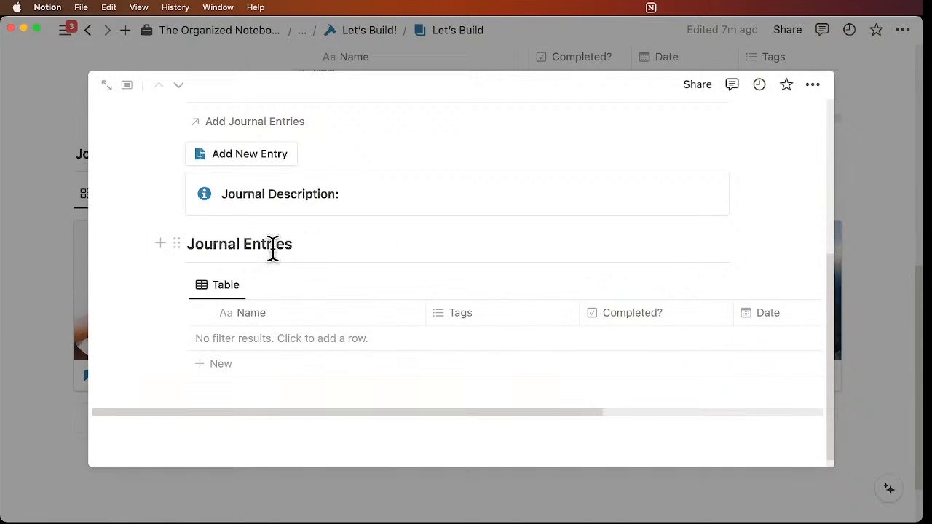
pyautogui.click(62, 301)
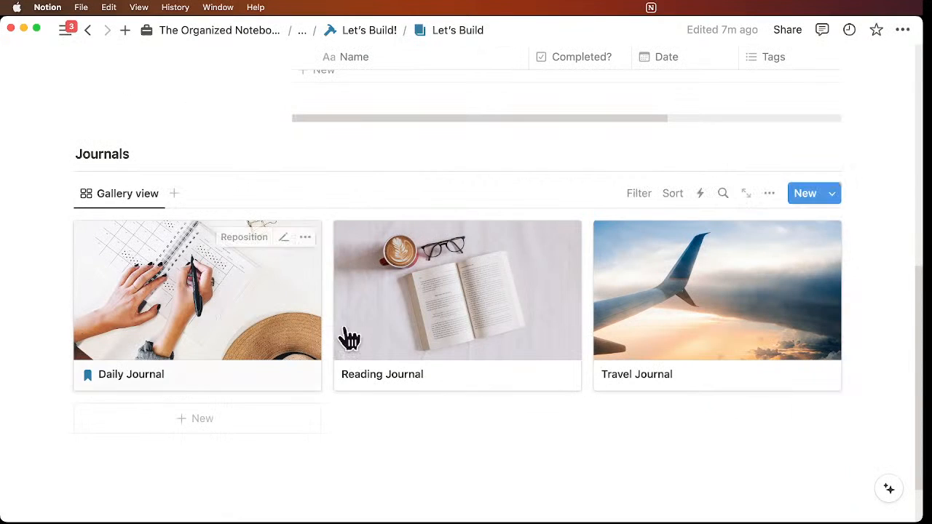
# Step: Apply the New Journal template to the Reading Journal page and close the page
pyautogui.click(469, 332)
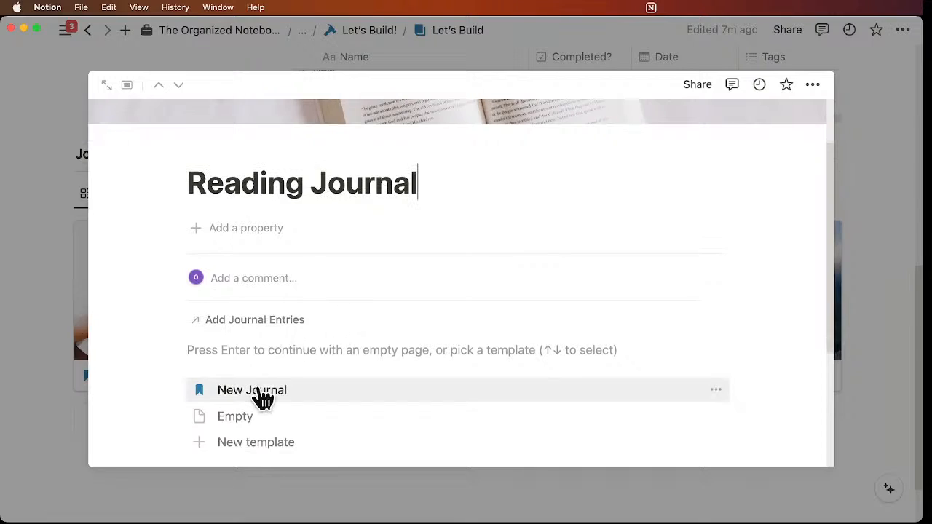
pyautogui.click(258, 389)
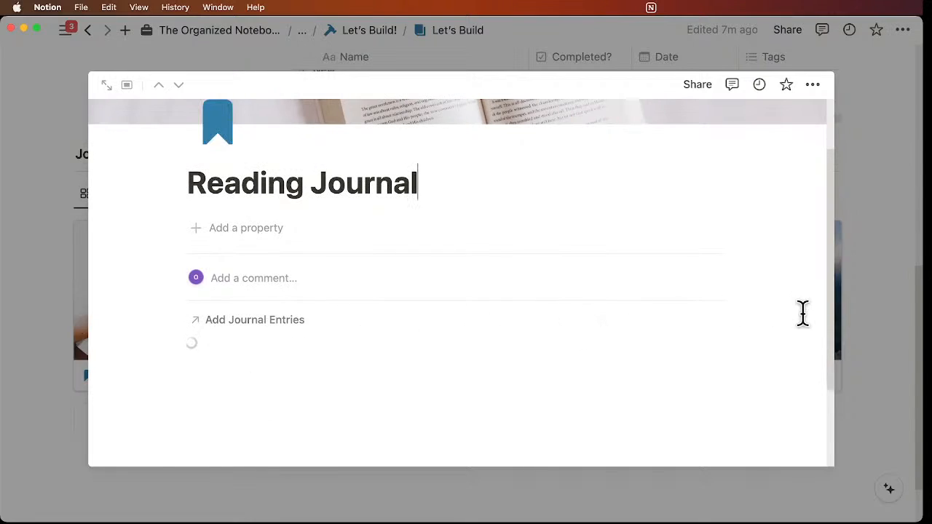
pyautogui.click(872, 304)
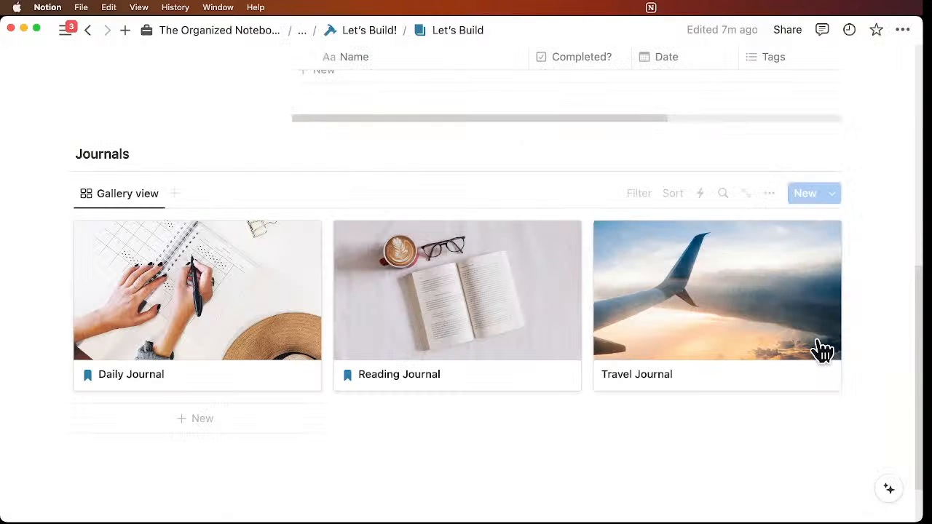
# Step: Apply the New Journal template to the Travel Journal page and close the page
pyautogui.click(812, 345)
pyautogui.scroll(-3, 360, 304)
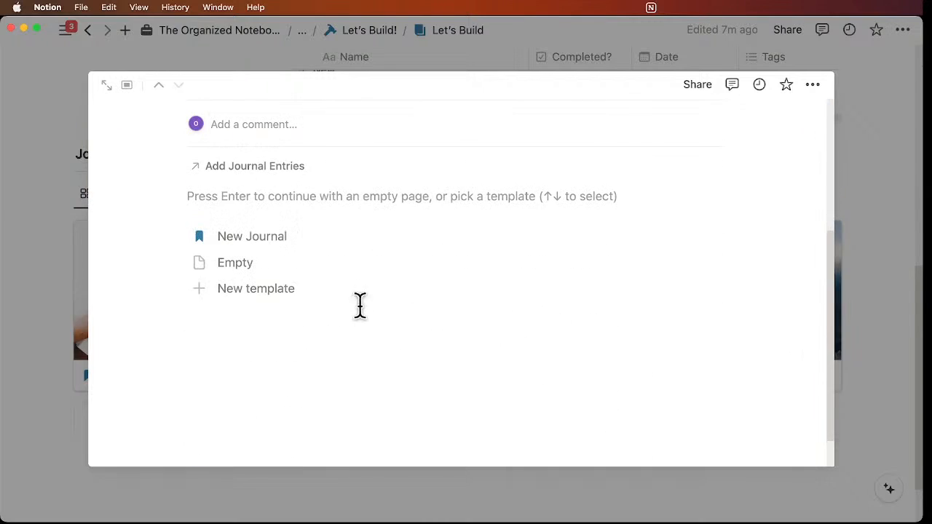
pyautogui.click(280, 237)
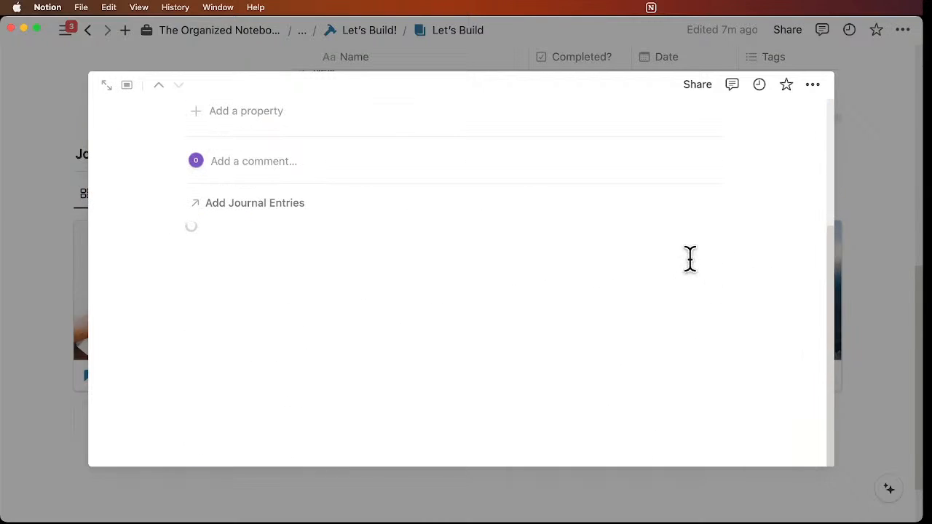
pyautogui.click(867, 236)
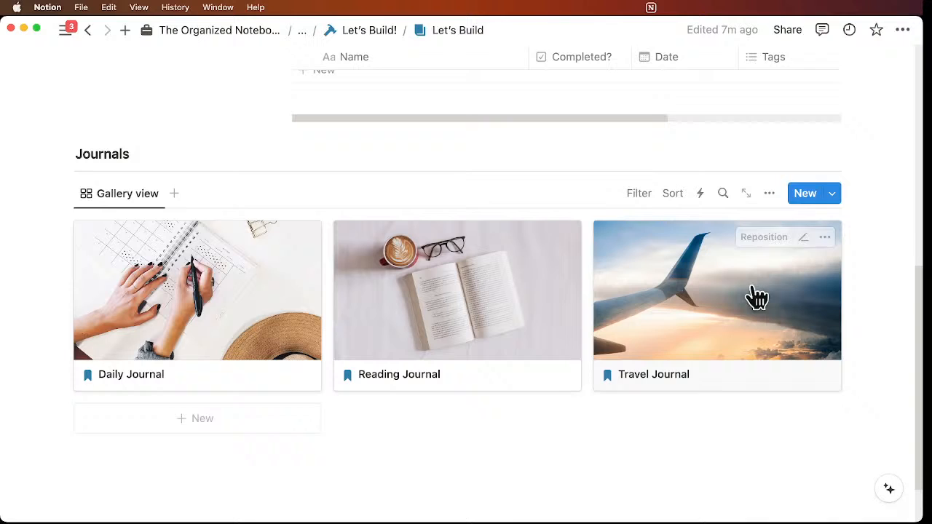
# Step: Review the template content on the Reading Journal page, including its entry button, description callout and Journal Entries table
pyautogui.click(506, 325)
pyautogui.scroll(5, 503, 314)
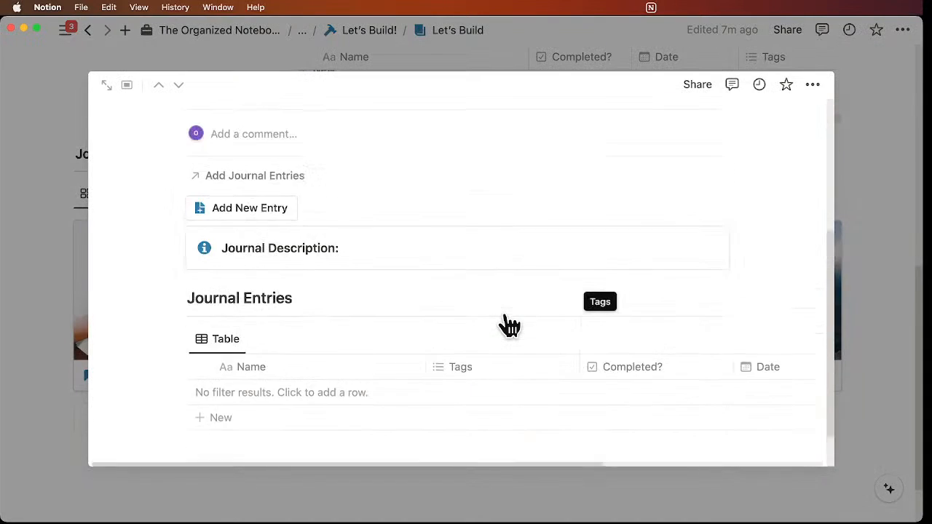
pyautogui.scroll(-4, 811, 284)
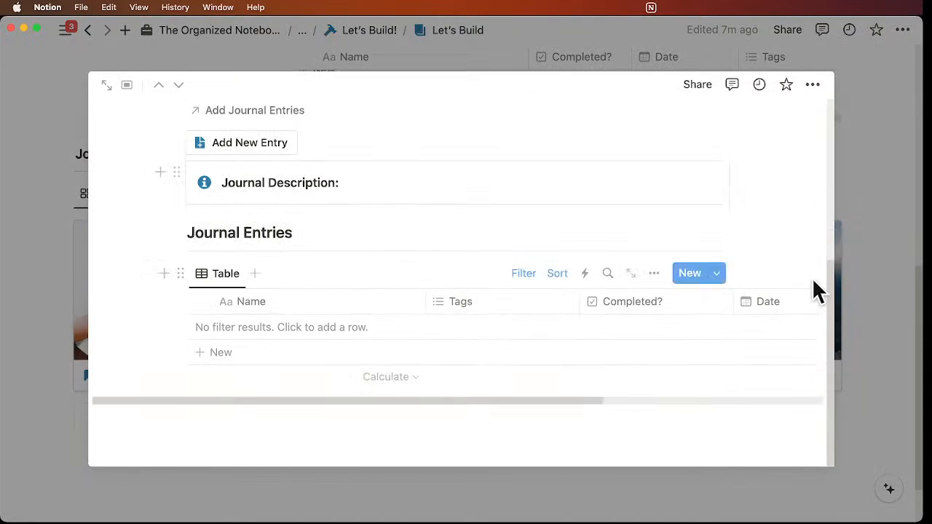
pyautogui.click(873, 283)
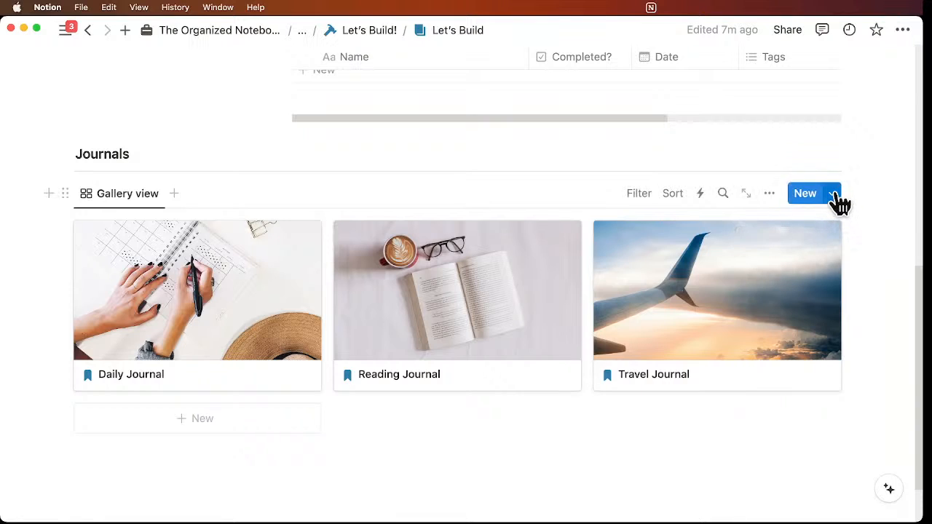
# Step: Set New Journal as the default template for all views in Journals
pyautogui.click(833, 193)
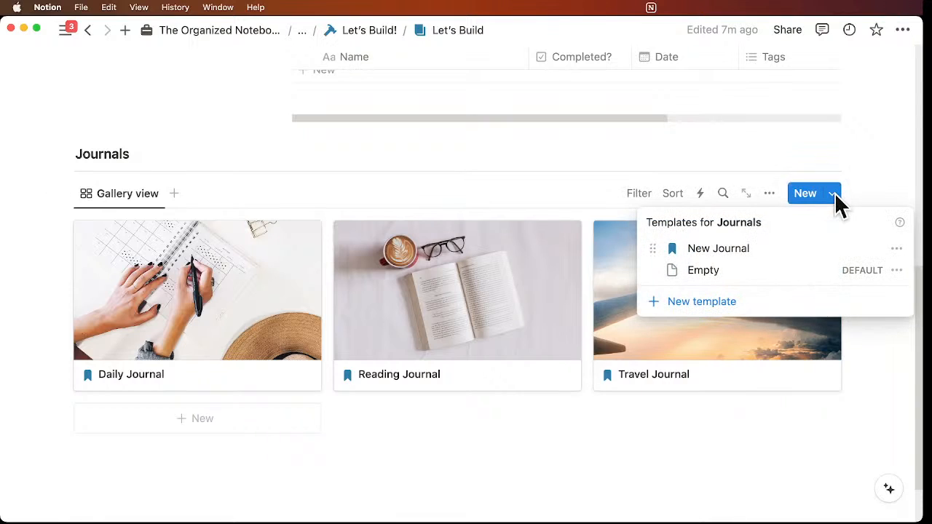
pyautogui.click(896, 250)
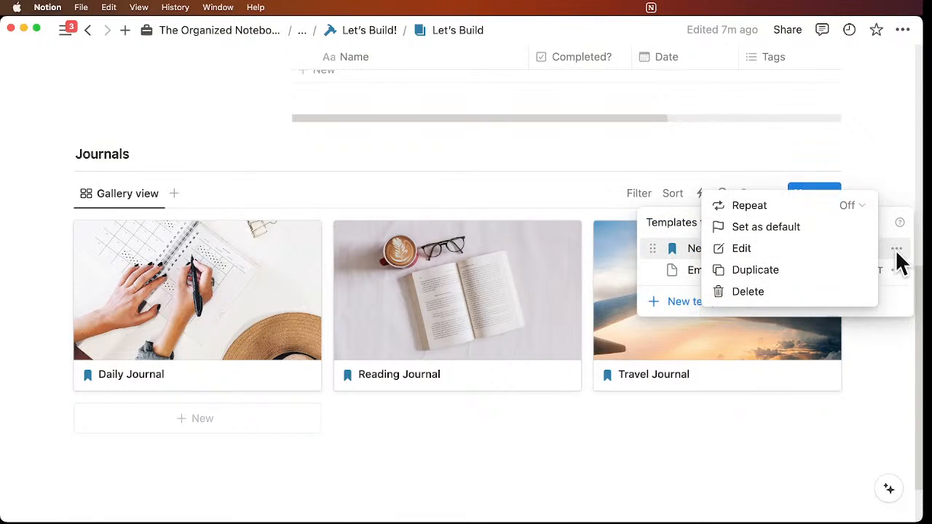
pyautogui.click(798, 227)
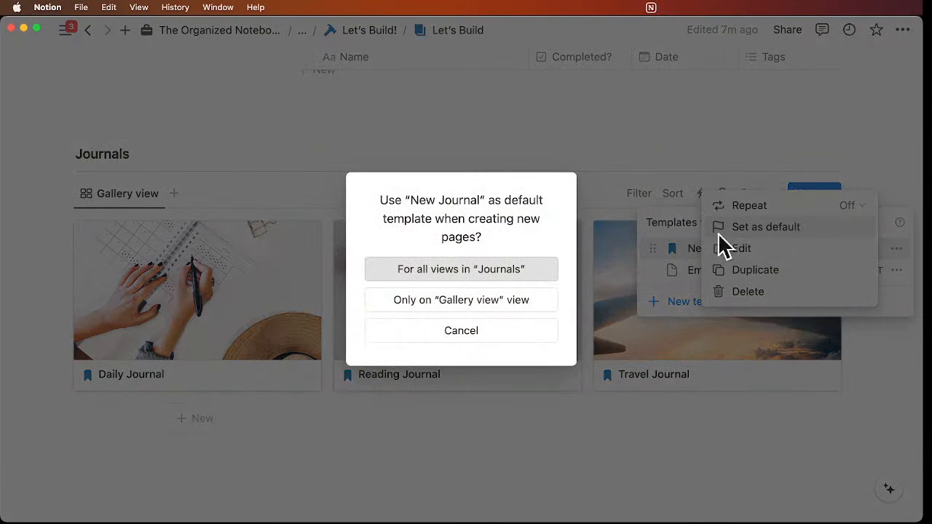
pyautogui.click(489, 269)
pyautogui.click(536, 198)
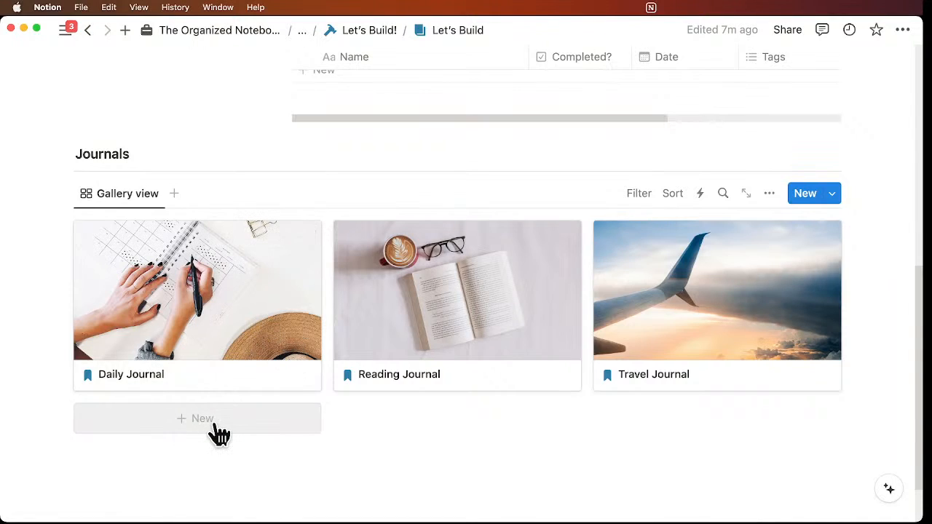
# Step: Create a test page in the Journals gallery, check its default template content, and close it
pyautogui.click(291, 432)
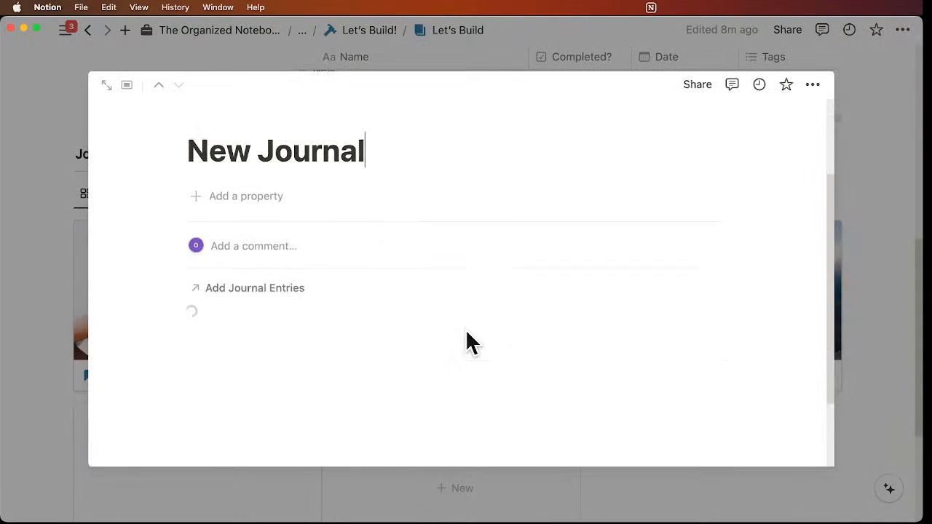
pyautogui.scroll(-1, 467, 331)
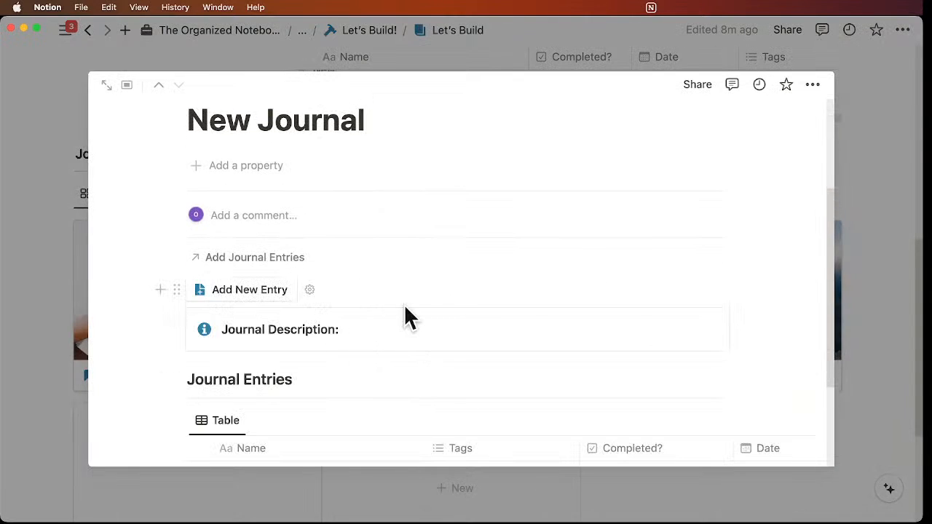
pyautogui.scroll(3, 404, 303)
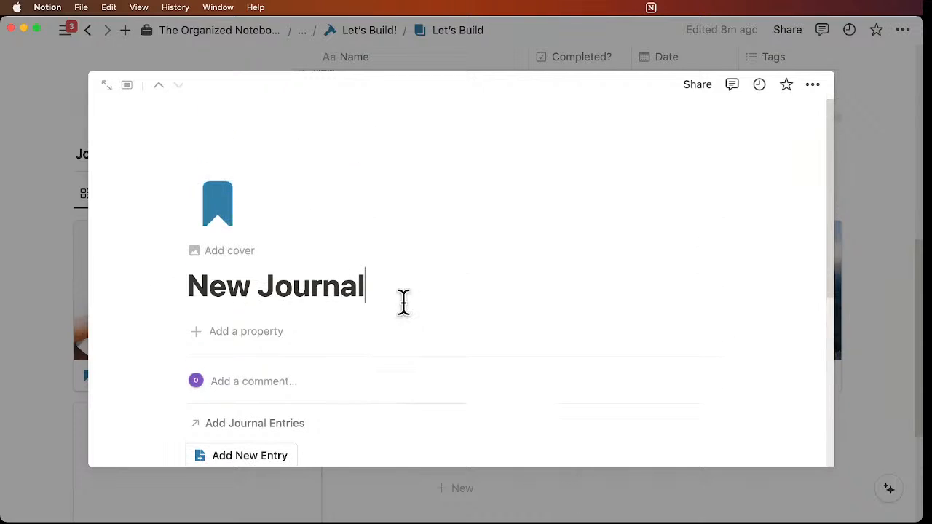
pyautogui.click(900, 280)
# Step: Delete the test New Journal page from the Journals gallery
pyautogui.scroll(-3, 745, 333)
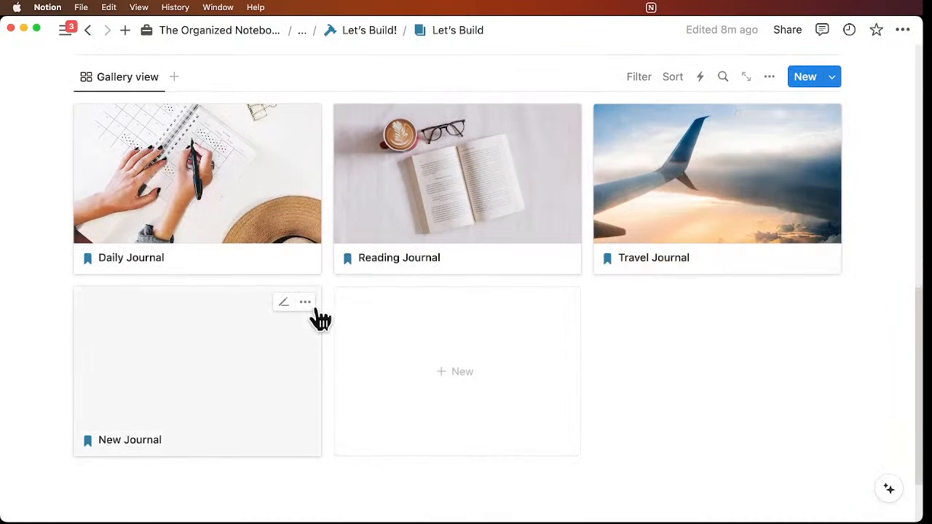
pyautogui.click(305, 302)
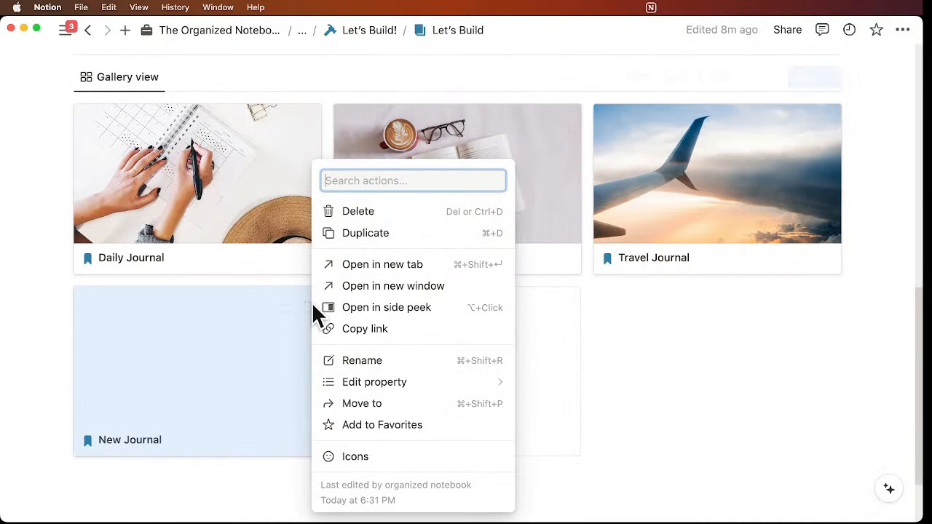
pyautogui.click(375, 216)
# Step: Enter "Daily journal at the start of my day" as the Daily Journal's description and add a new journal entry
pyautogui.scroll(5, 416, 347)
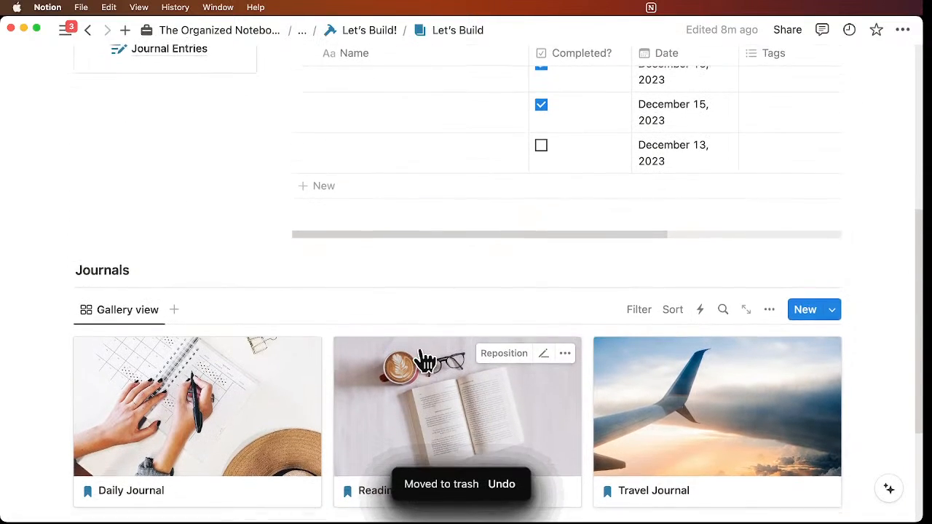
pyautogui.scroll(-3, 426, 361)
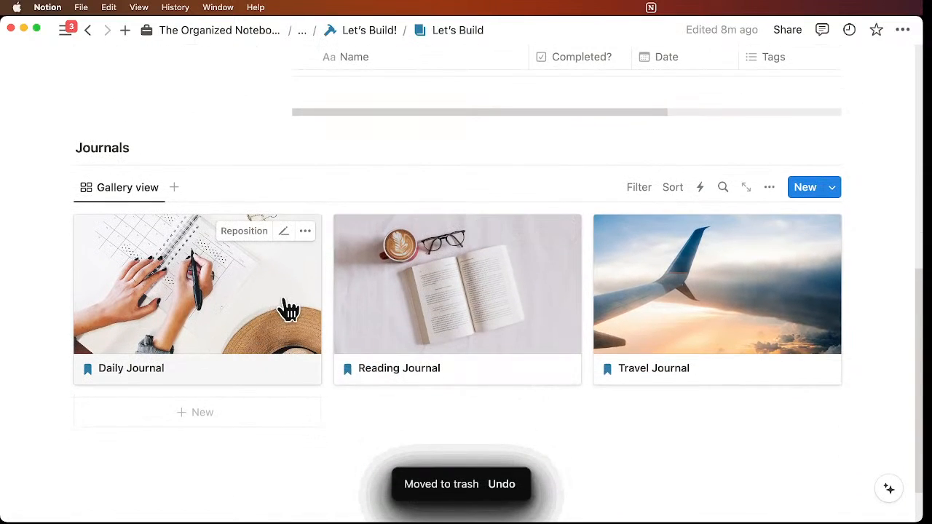
pyautogui.click(294, 325)
pyautogui.scroll(-5, 372, 321)
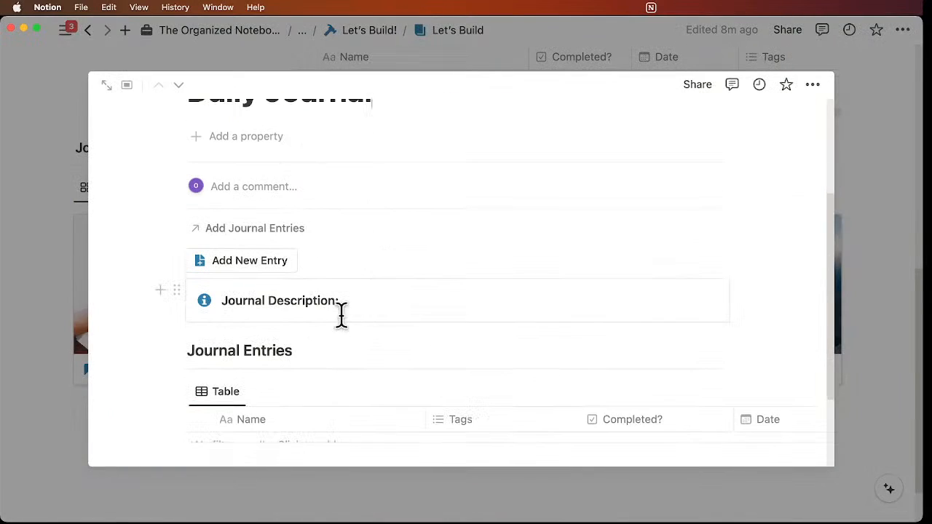
pyautogui.click(353, 306)
pyautogui.press('BackSpace')
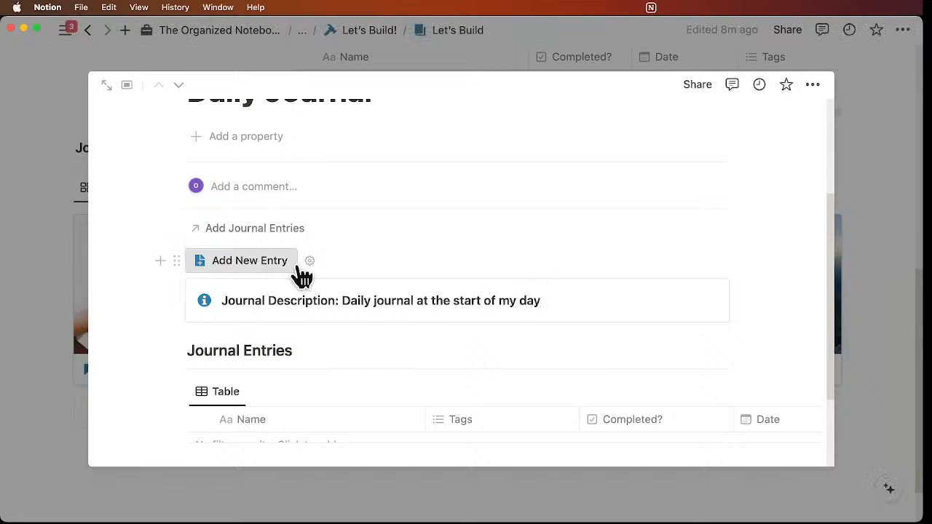
pyautogui.click(264, 276)
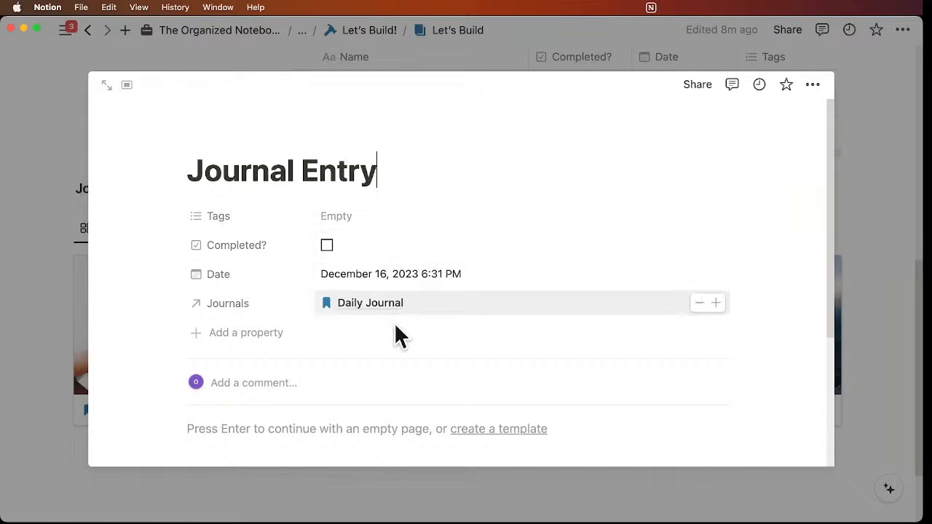
# Step: Review the new Daily Journal entry's properties and empty page body, and close the entry
pyautogui.scroll(-3, 393, 333)
pyautogui.scroll(3, 393, 334)
pyautogui.scroll(-1, 393, 333)
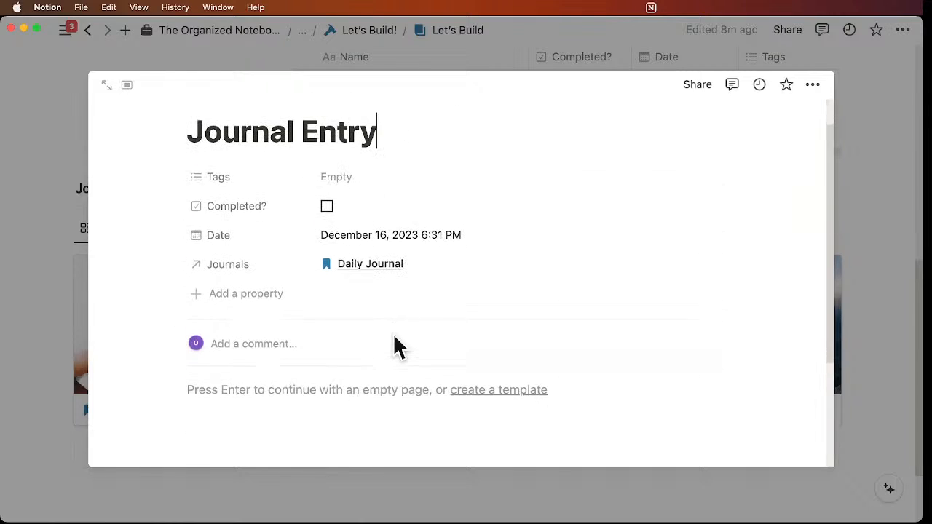
pyautogui.scroll(1, 393, 333)
pyautogui.scroll(-3, 393, 333)
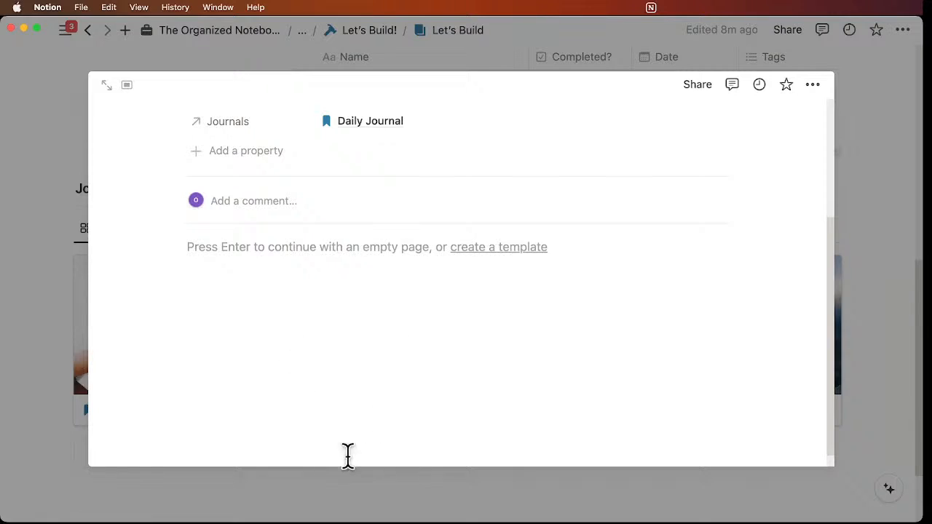
pyautogui.scroll(3, 315, 321)
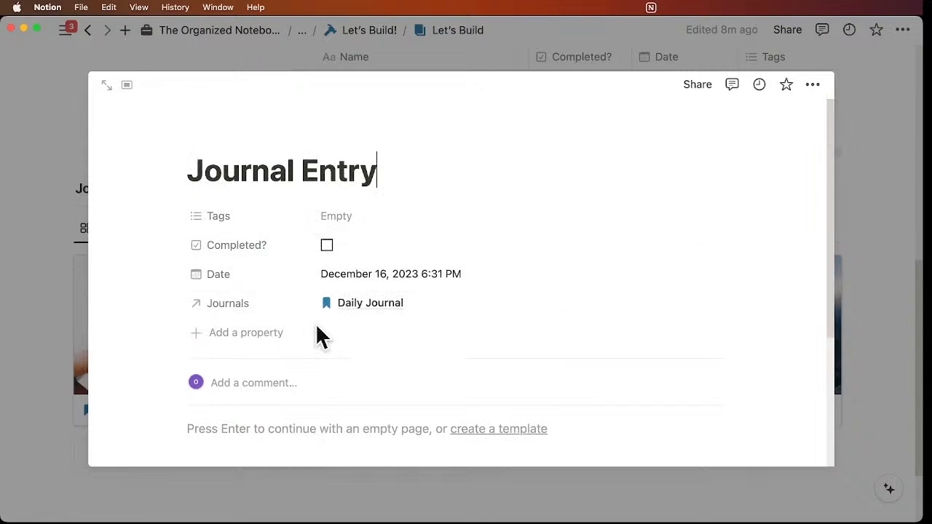
pyautogui.scroll(-3, 355, 358)
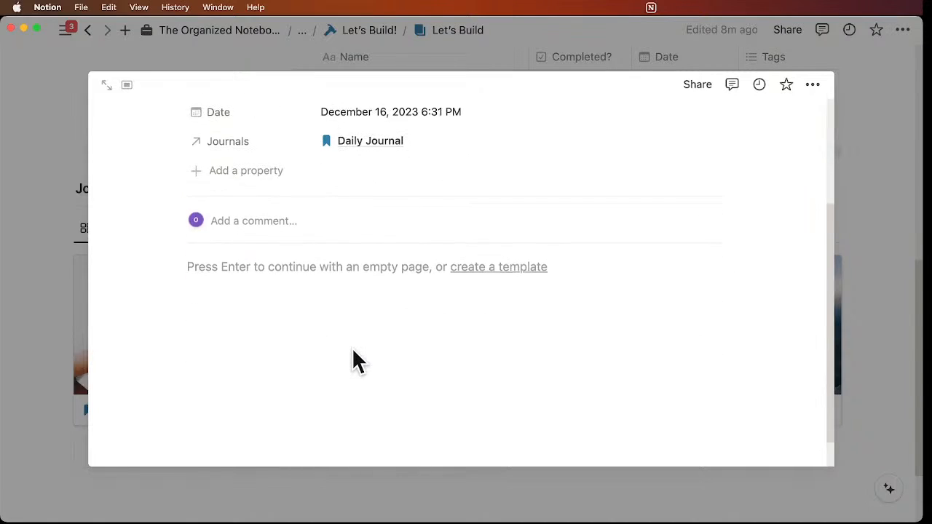
pyautogui.scroll(3, 349, 278)
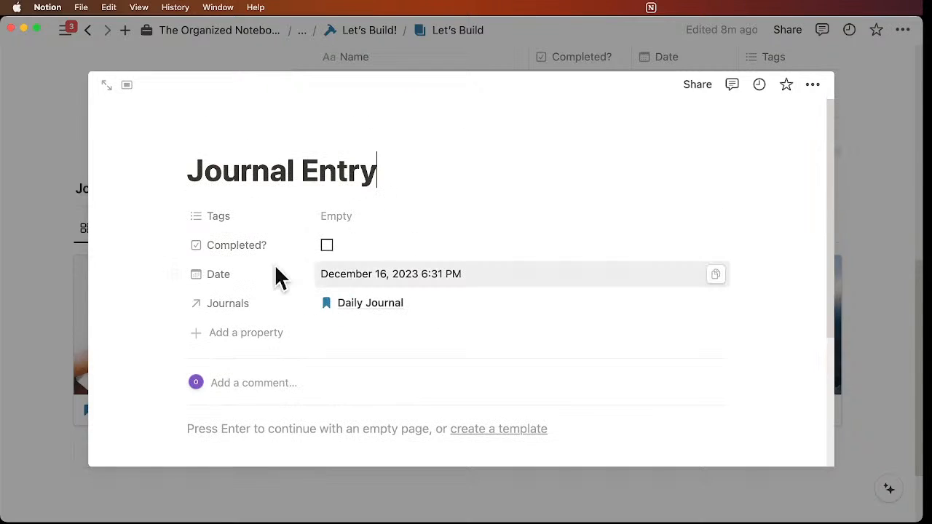
pyautogui.click(893, 314)
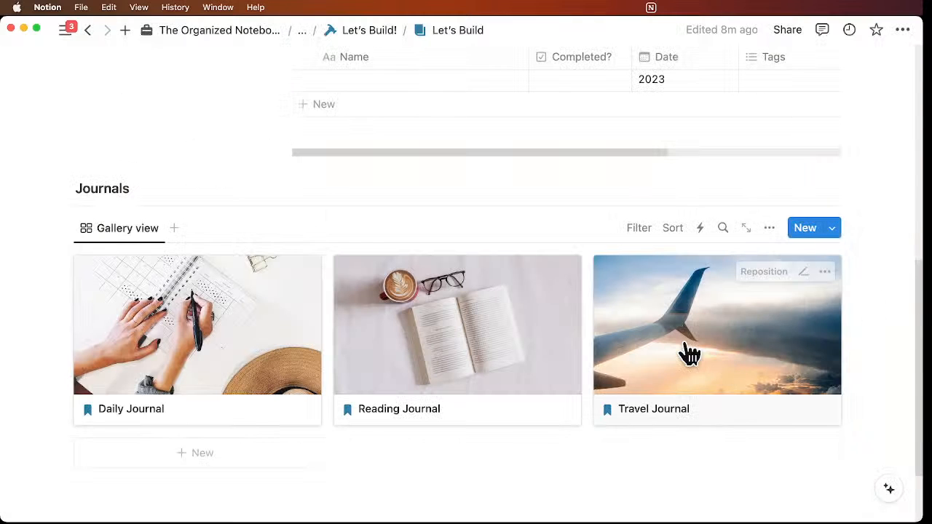
# Step: Delete the three untitled entries from the Journal Entries table, keeping only the one named Journal Entry
pyautogui.scroll(2, 686, 354)
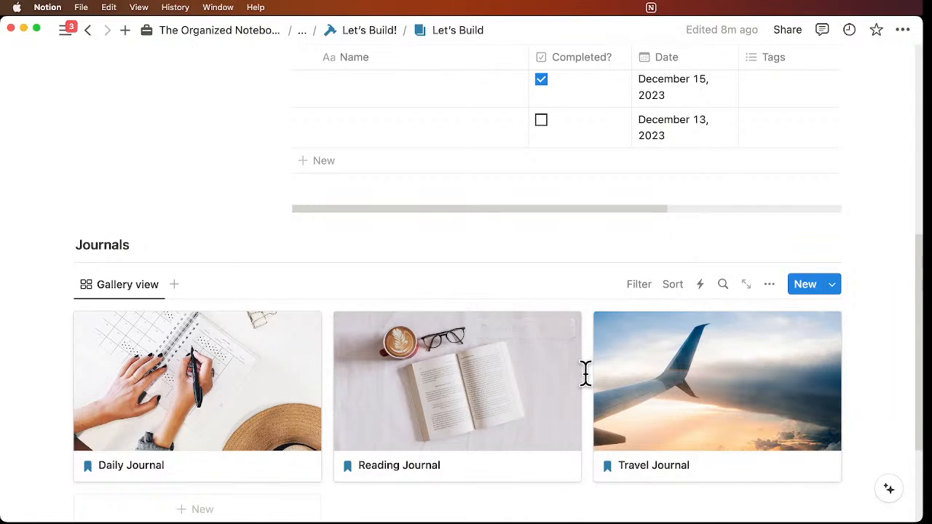
pyautogui.scroll(5, 585, 373)
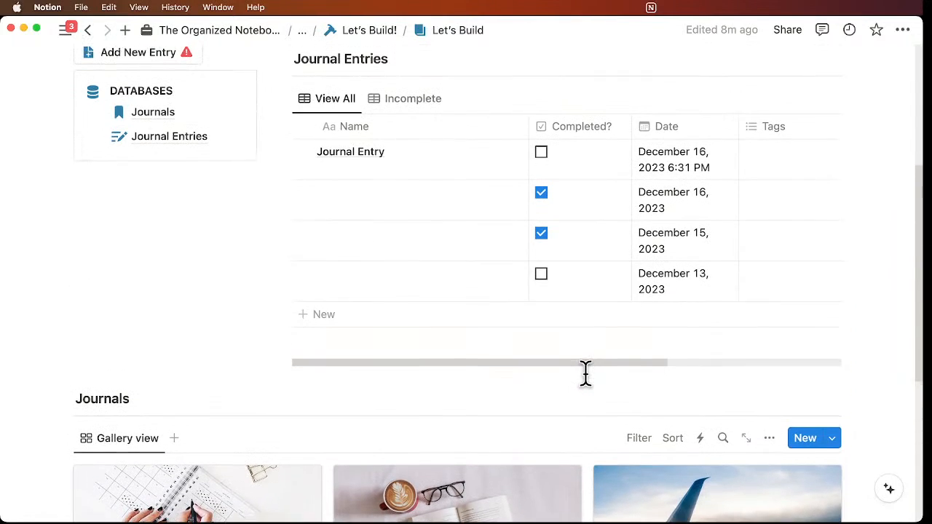
pyautogui.scroll(1, 579, 392)
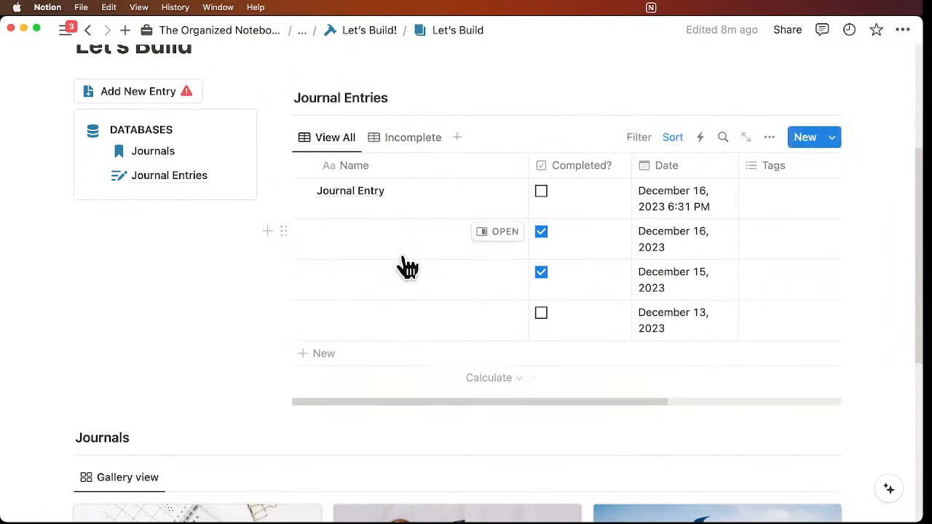
pyautogui.click(302, 231)
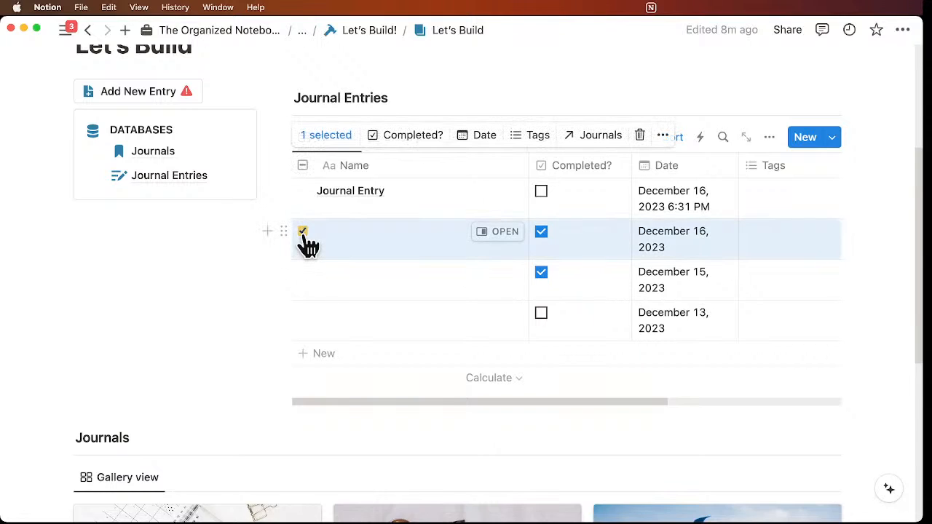
pyautogui.press('Delete')
pyautogui.click(302, 232)
pyautogui.press('Delete')
pyautogui.click(302, 231)
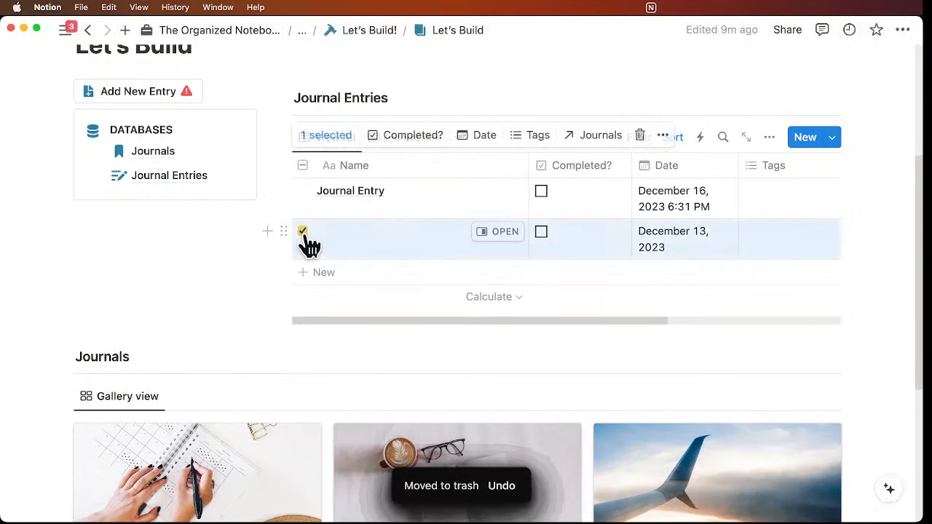
pyautogui.press('Delete')
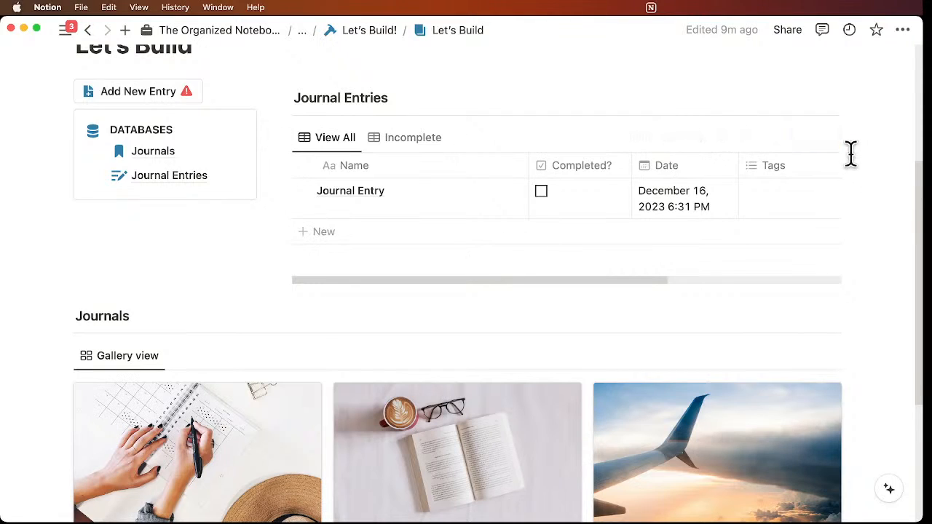
# Step: Create a new template for the Journal Entries database and name it "Daily Journal Entry"
pyautogui.click(832, 138)
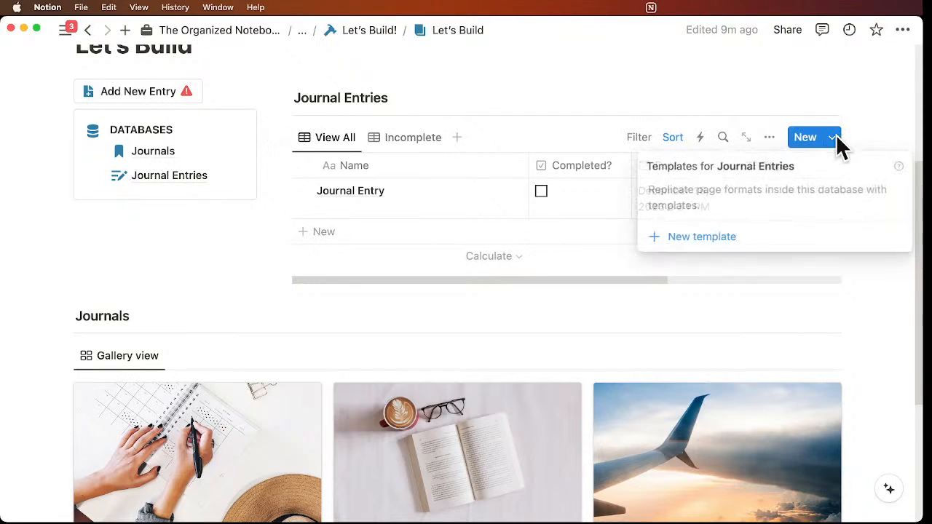
pyautogui.click(700, 246)
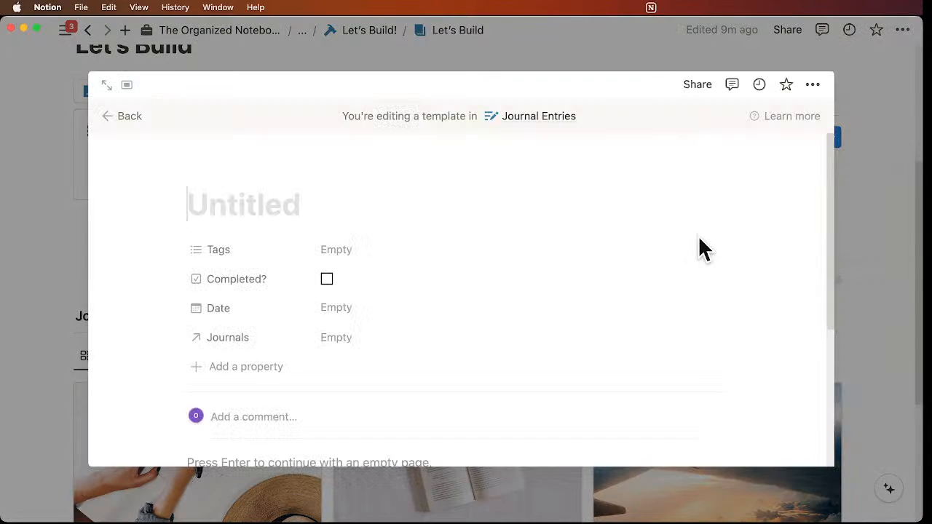
pyautogui.write('Daily Journal Entry')
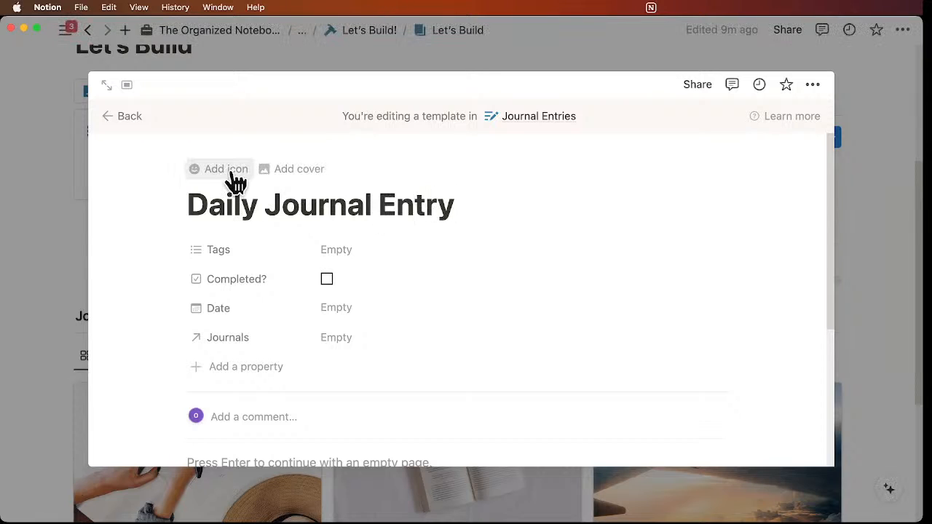
# Step: Give the Daily Journal Entry template a blue page icon, found by filtering the icons for "paper"
pyautogui.click(235, 175)
pyautogui.click(219, 244)
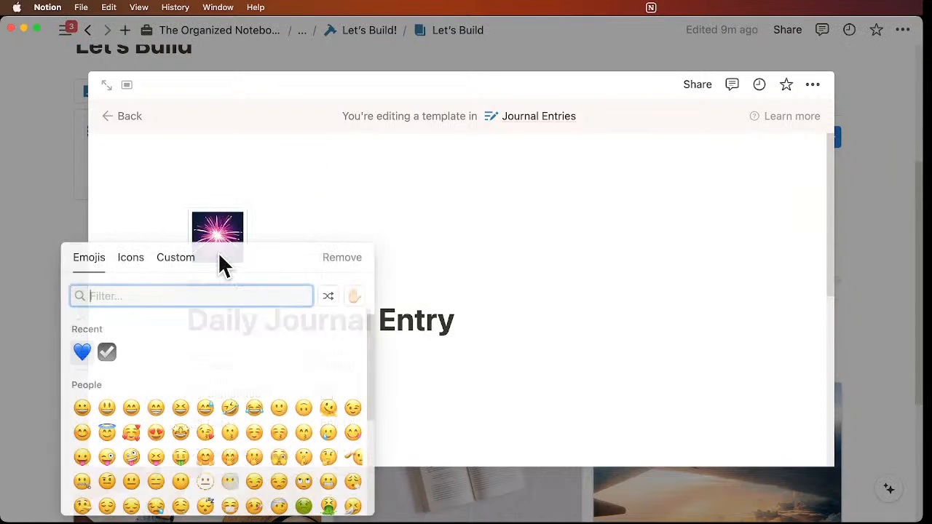
pyautogui.click(133, 262)
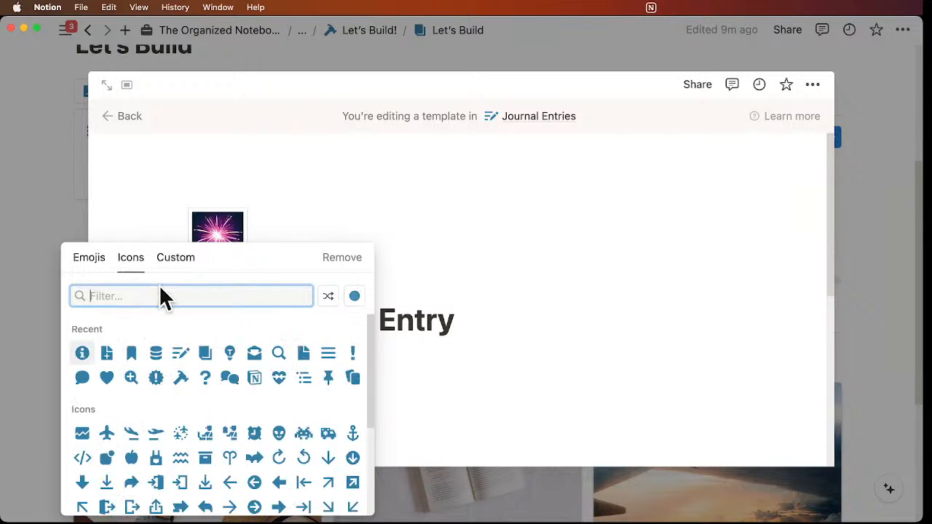
pyautogui.write('paper')
pyautogui.click(135, 334)
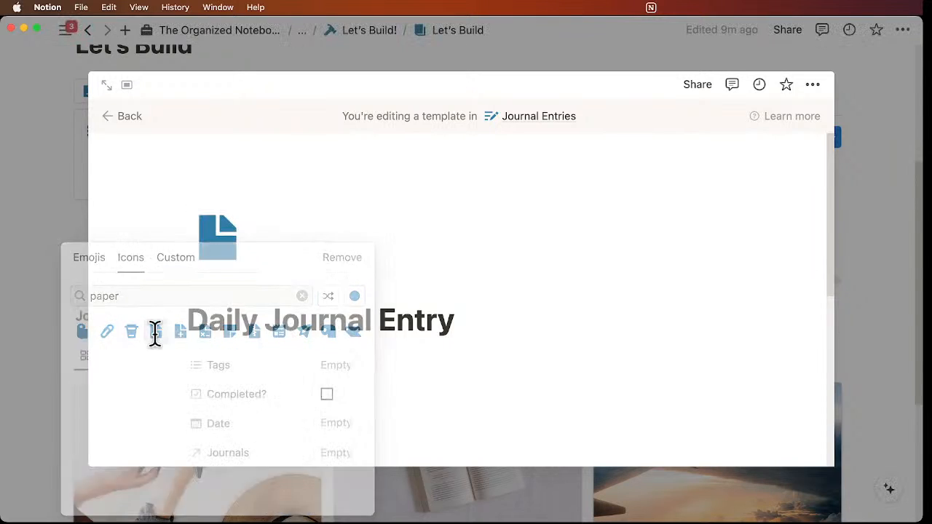
# Step: Set the template's Date to Now, the time when duplicated, and link its Journals property to Daily Journal
pyautogui.scroll(-5, 314, 255)
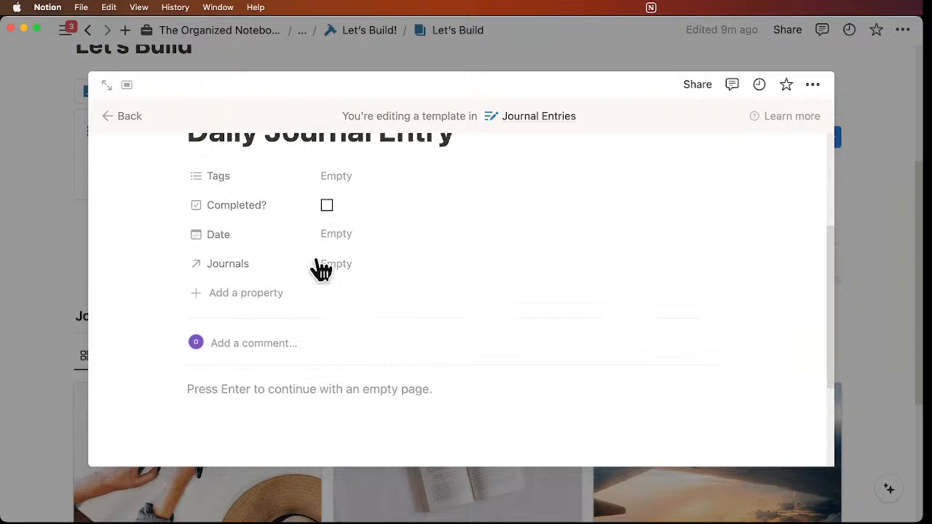
pyautogui.click(385, 237)
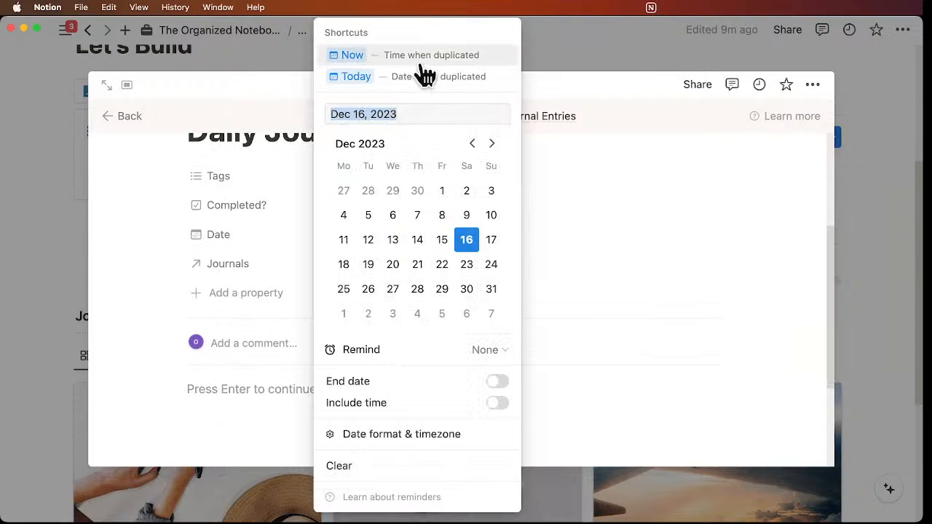
pyautogui.click(445, 61)
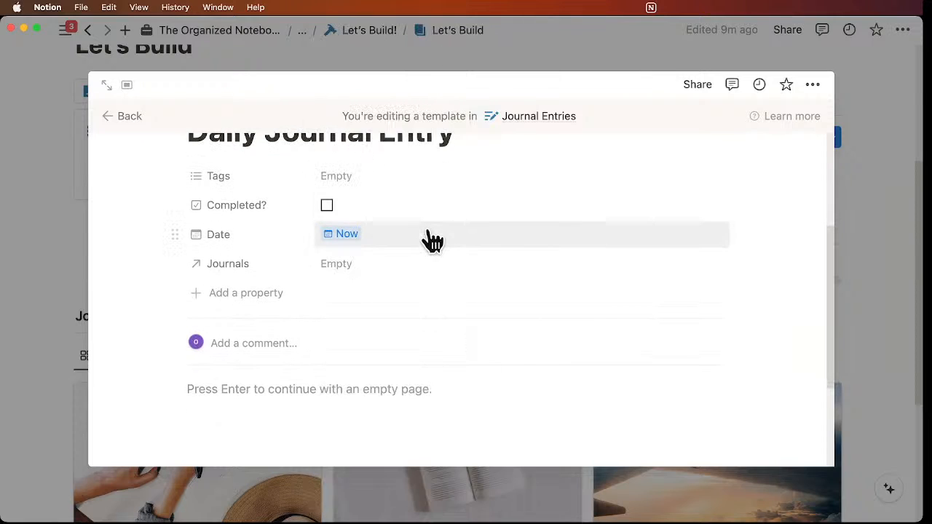
pyautogui.click(412, 268)
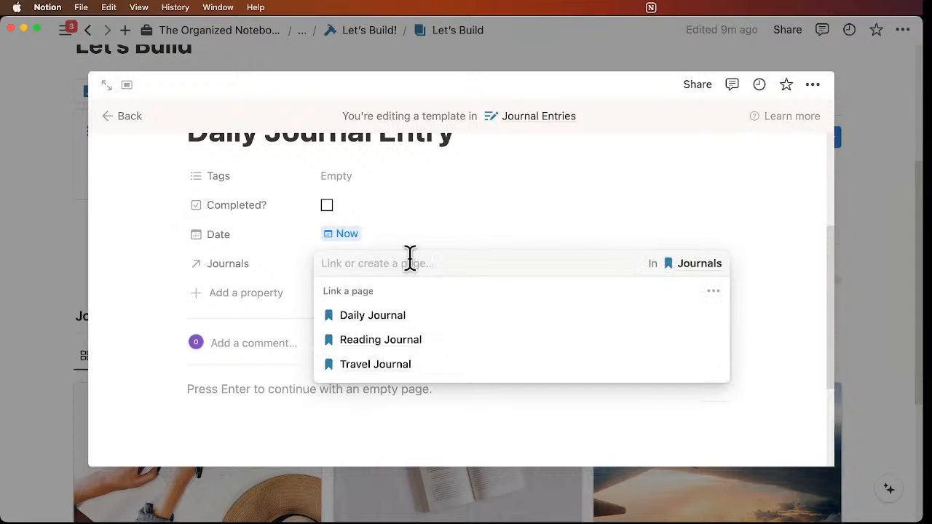
pyautogui.click(439, 325)
pyautogui.click(468, 240)
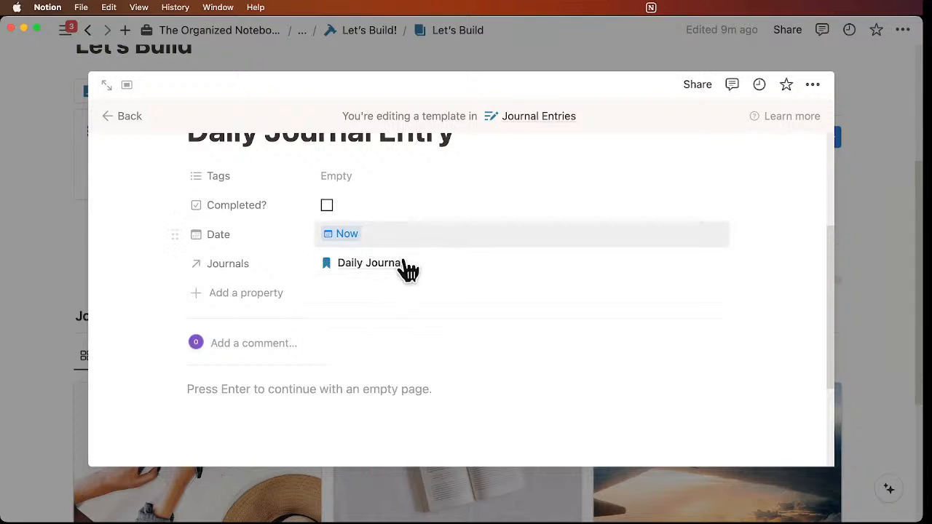
pyautogui.scroll(-1, 437, 266)
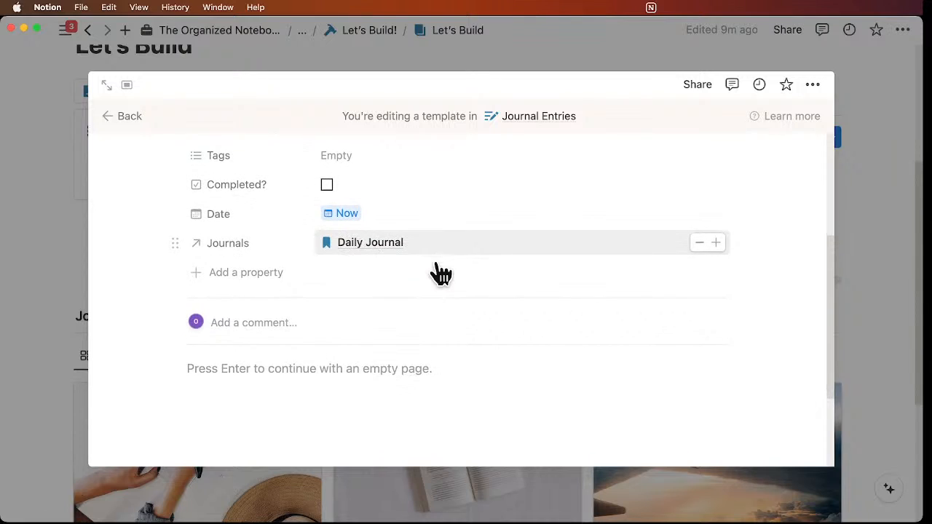
pyautogui.scroll(2, 436, 266)
# Step: Start the template's page body and insert a Heading 3 block as its first block
pyautogui.scroll(-5, 436, 262)
pyautogui.click(292, 245)
pyautogui.press('Return')
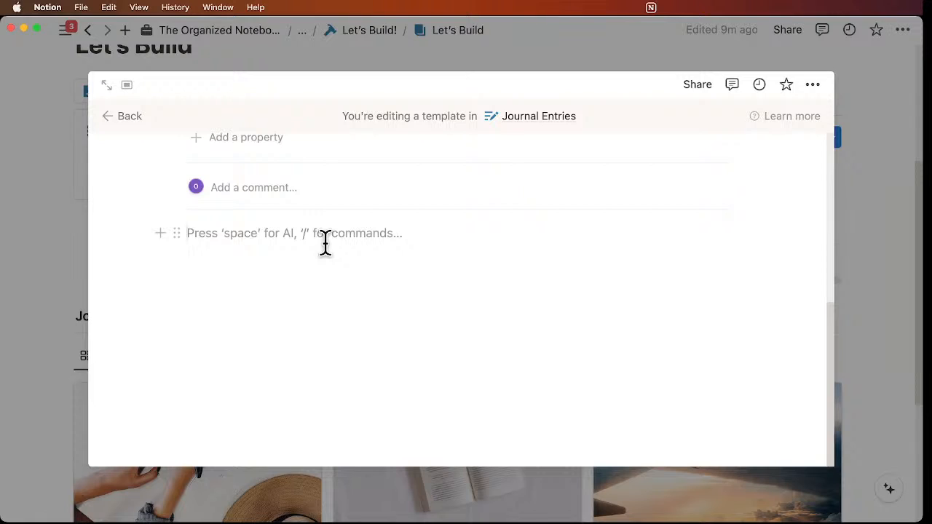
pyautogui.scroll(5, 326, 244)
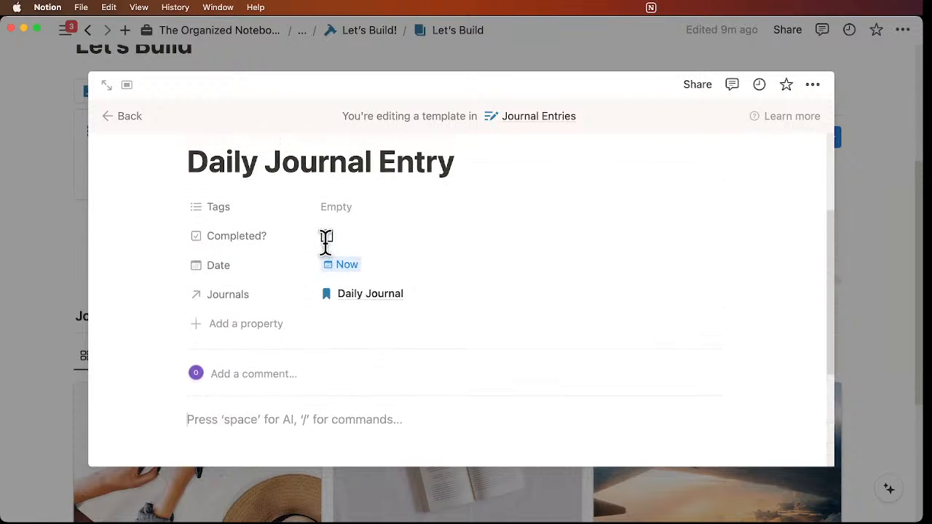
pyautogui.scroll(-5, 325, 243)
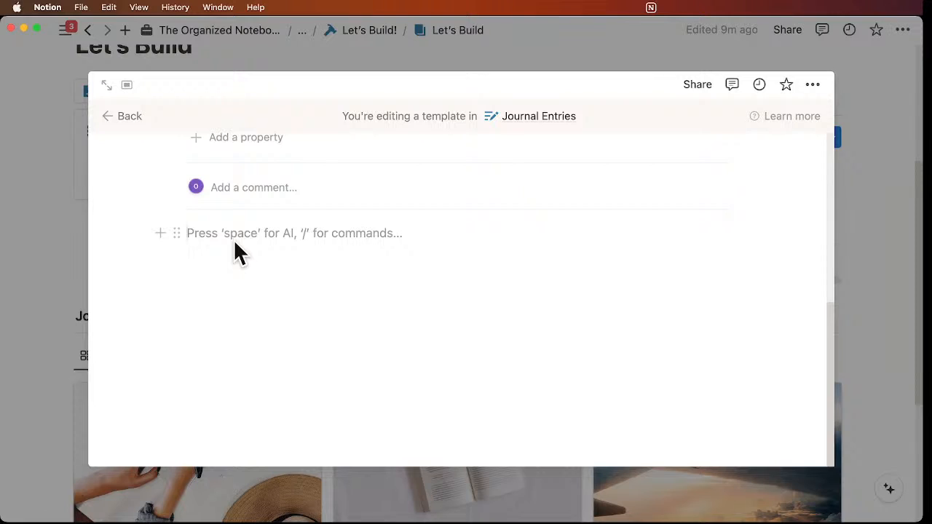
pyautogui.write('/h')
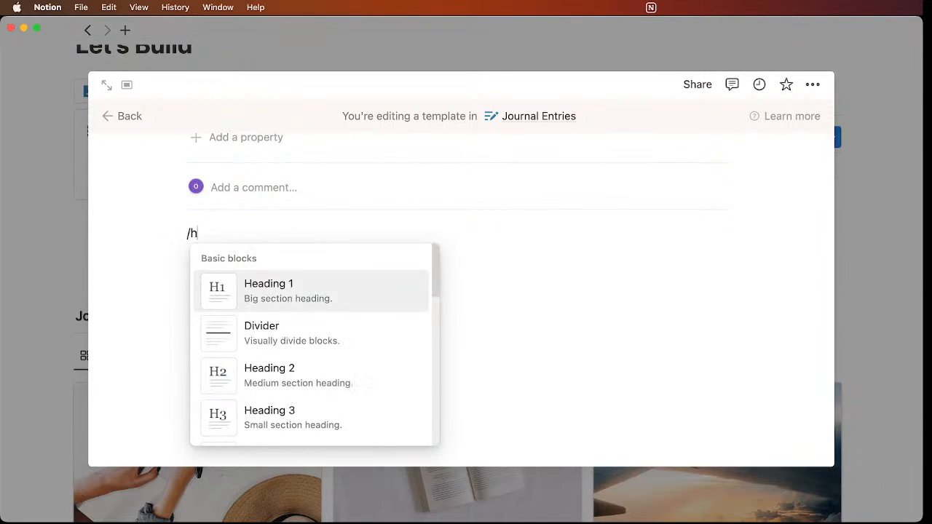
pyautogui.write('eading')
pyautogui.click(267, 374)
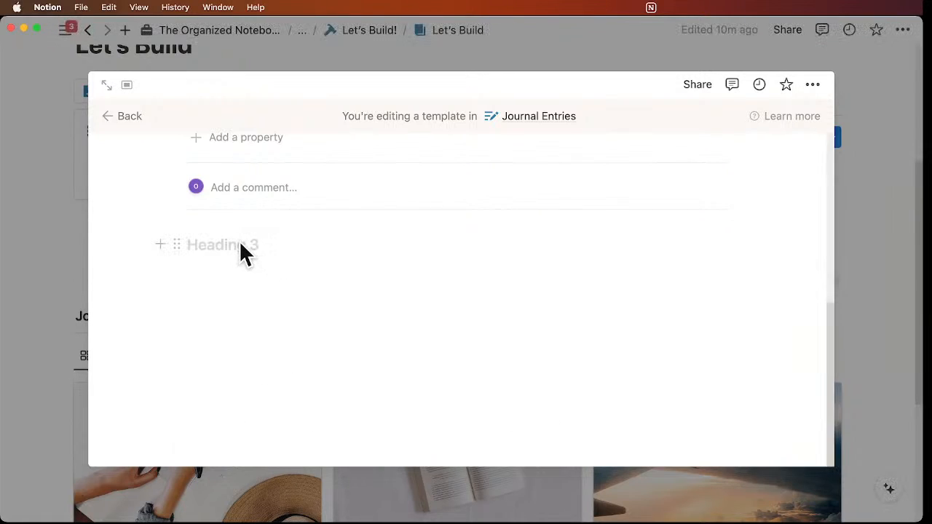
# Step: Write "What plans do you have for today?" as the heading and insert a divider beneath it
pyautogui.write('How')
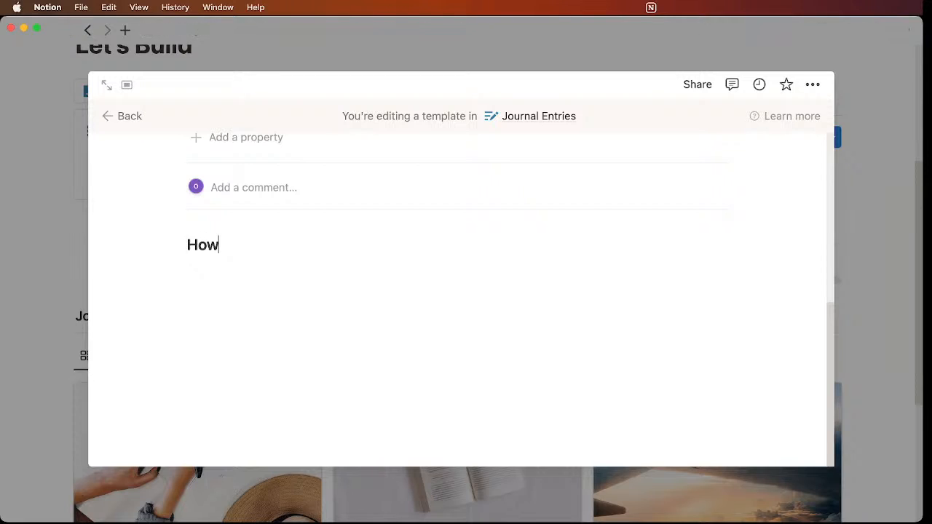
pyautogui.write('o')
pyautogui.press('BackSpace')
pyautogui.press('BackSpace')
pyautogui.write('What plans do you have')
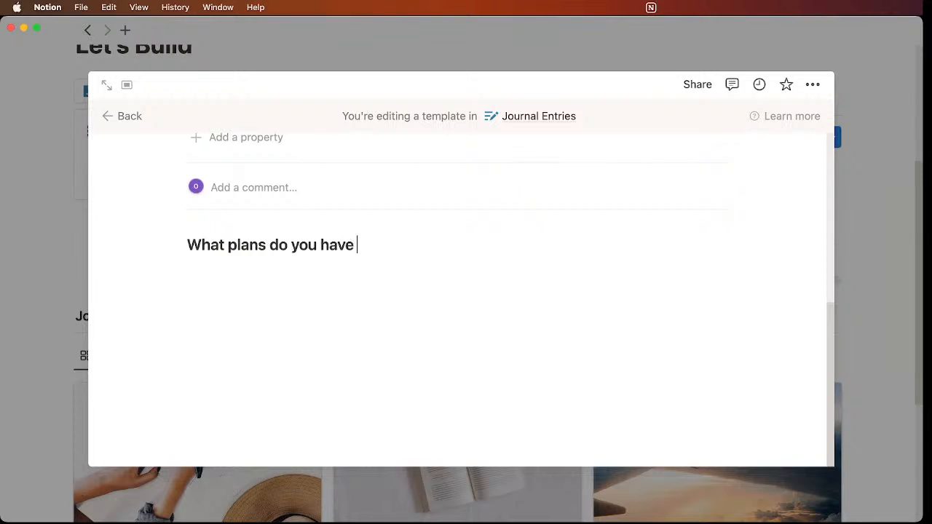
pyautogui.write(' for today?')
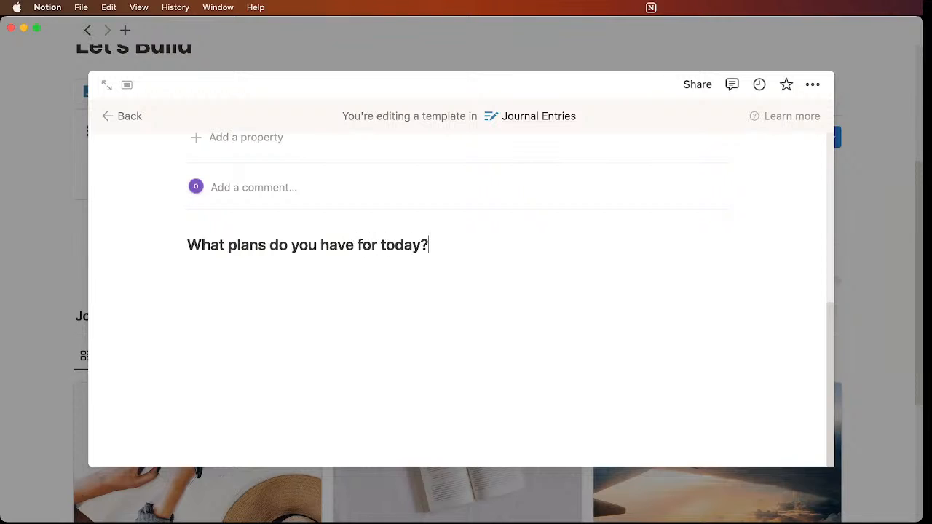
pyautogui.press('Return')
pyautogui.write('/divide')
pyautogui.press('Return')
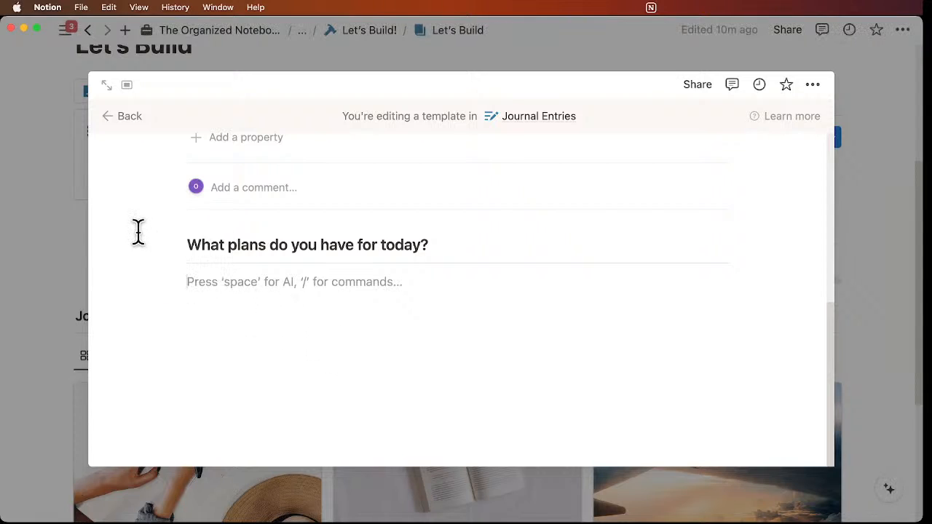
# Step: Duplicate the question heading and its divider below the original, with an empty text line between the two sections
pyautogui.moveTo(138, 231); pyautogui.dragTo(233, 281)
pyautogui.press('super+c')
pyautogui.click(228, 316)
pyautogui.press('super+v')
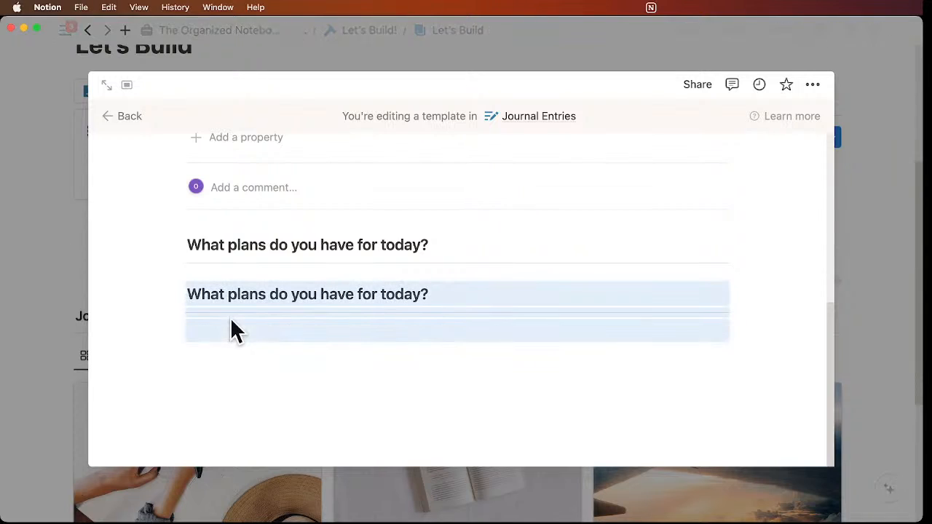
pyautogui.click(188, 294)
pyautogui.press('Return')
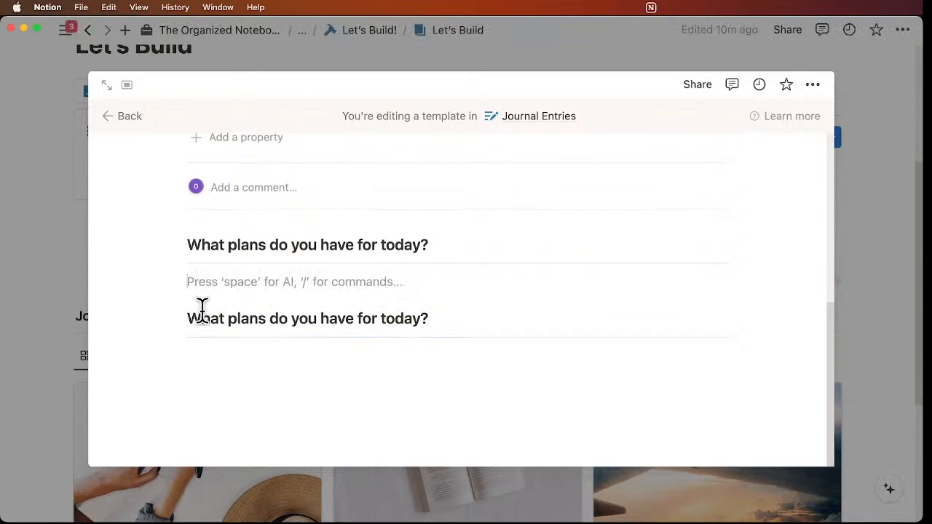
# Step: Replace the duplicated question heading with "Prompt 2" and add an empty text line below its divider
pyautogui.tripleClick(202, 321)
pyautogui.write('Prompt 2')
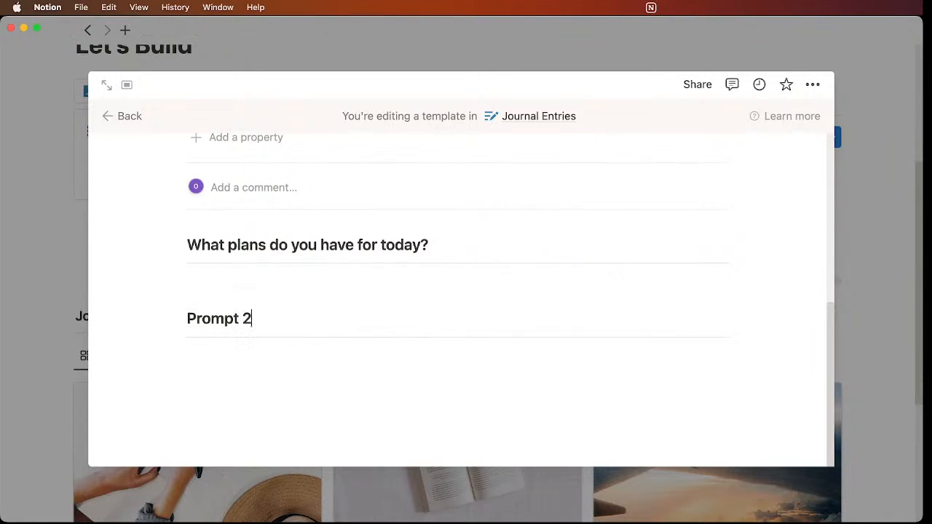
pyautogui.click(222, 375)
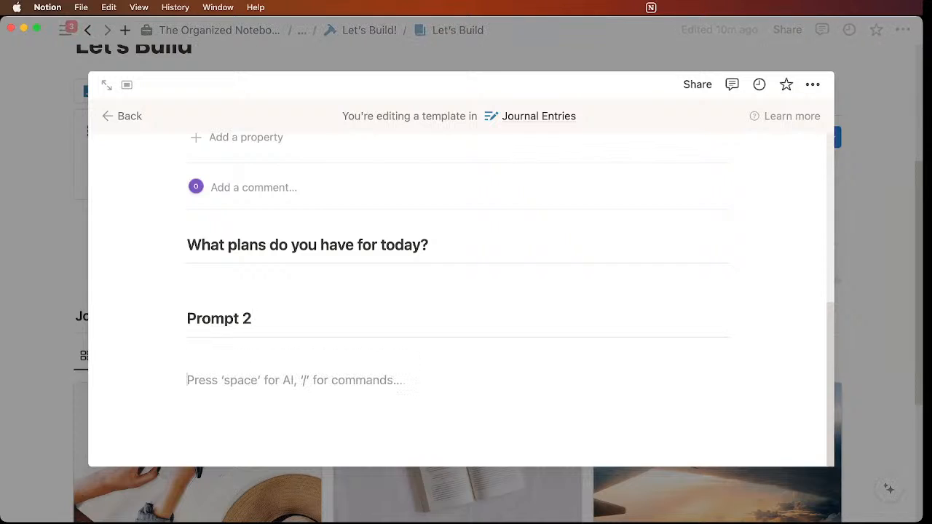
# Step: Duplicate the Prompt 2 heading and its divider below the original, and rename the copy as "Prompt 3"
pyautogui.moveTo(143, 308); pyautogui.dragTo(233, 343)
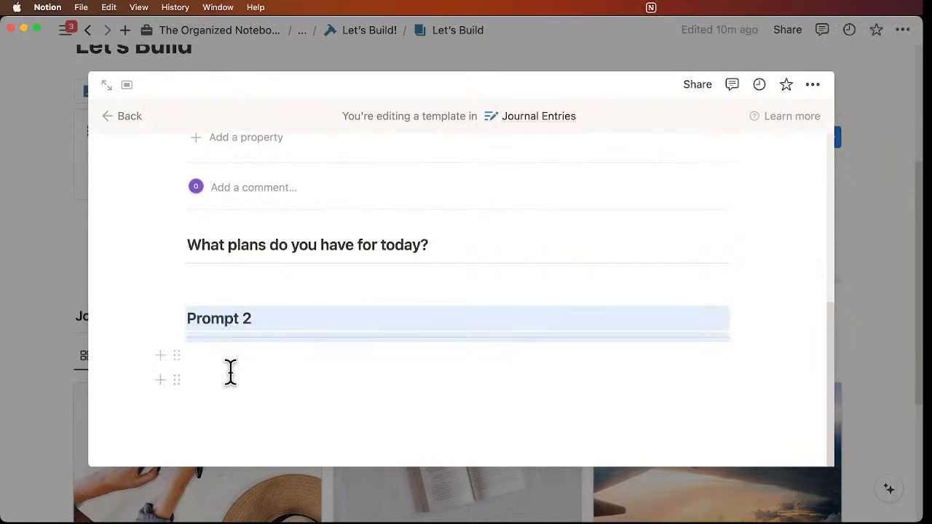
pyautogui.hotkey('ctrl', 'c')
pyautogui.click(230, 372)
pyautogui.hotkey('ctrl', 'v')
pyautogui.press('BackSpace')
pyautogui.write('3')
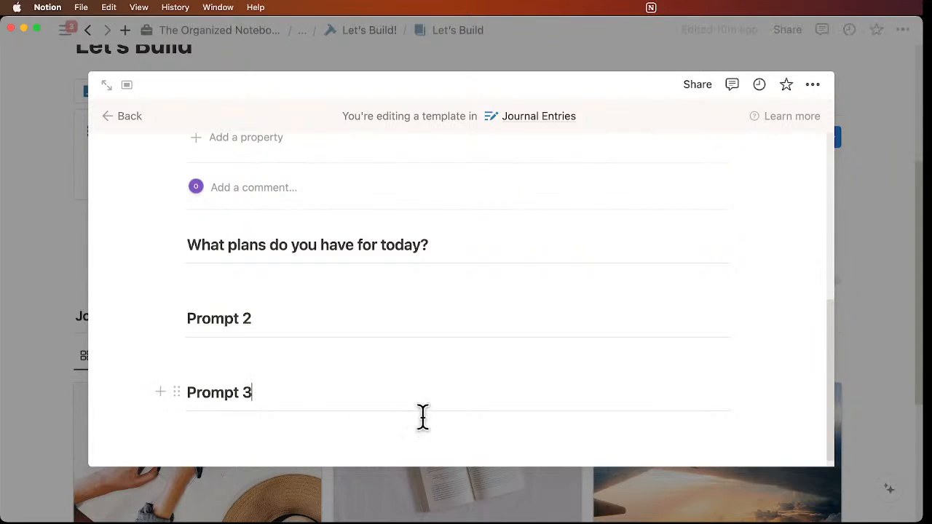
# Step: Review the finished template body, then leave template editing and return to the Let's Build page
pyautogui.scroll(3, 360, 327)
pyautogui.scroll(-3, 364, 335)
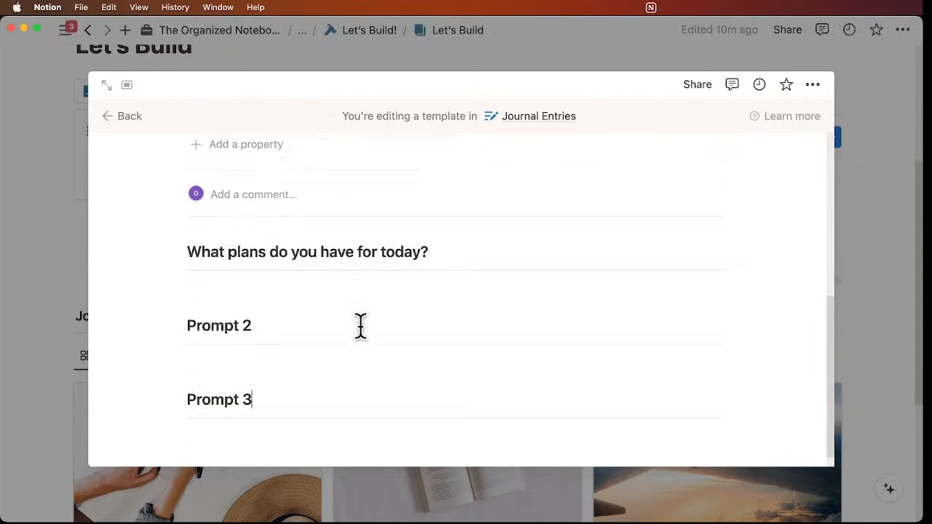
pyautogui.scroll(5, 357, 313)
pyautogui.scroll(-5, 355, 301)
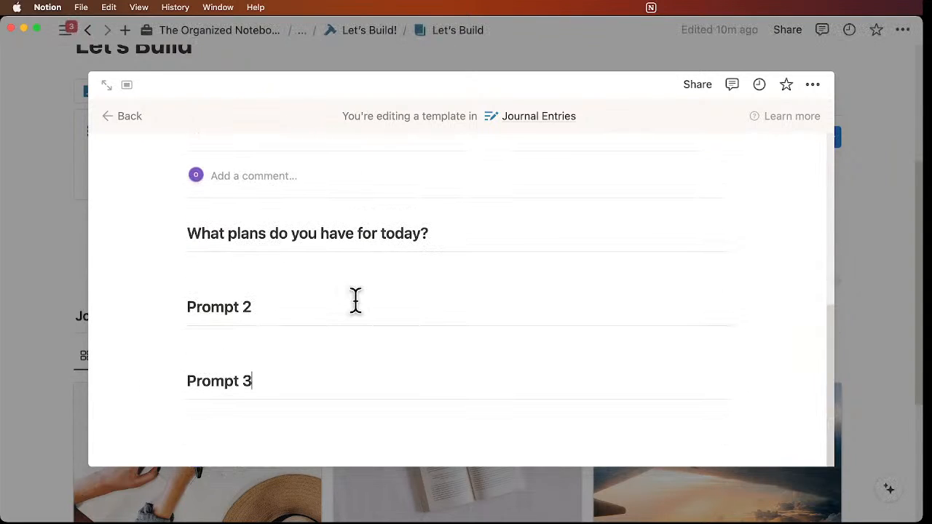
pyautogui.scroll(5, 386, 308)
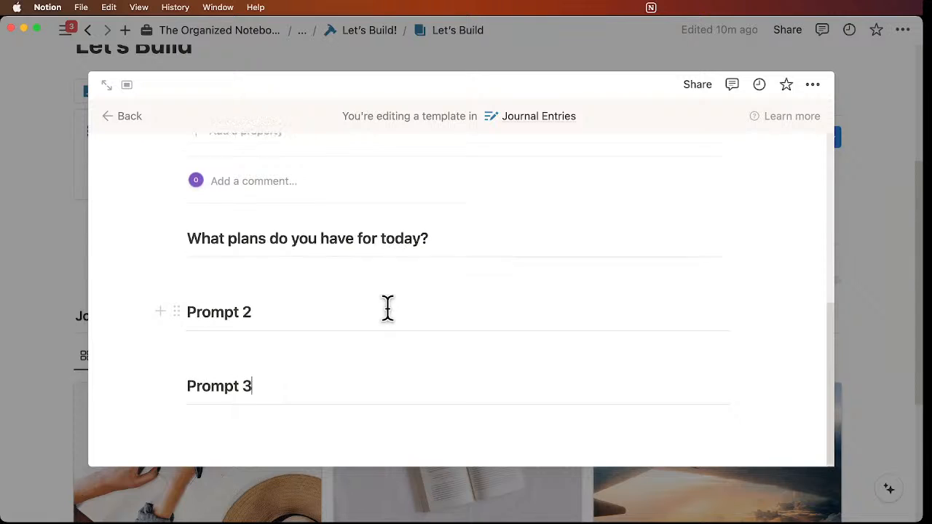
pyautogui.click(129, 125)
pyautogui.scroll(3, 395, 245)
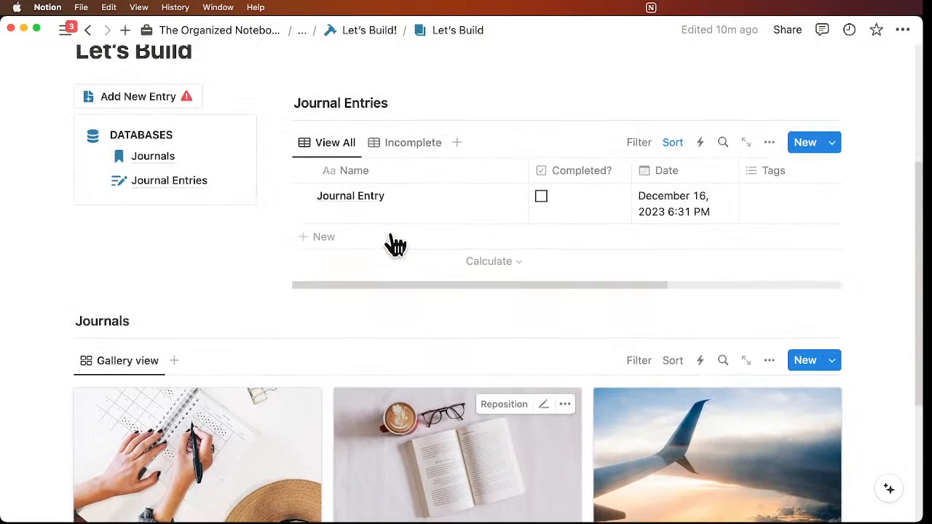
# Step: Add a new page to the Journal Entries table, apply the Daily Journal Entry template, check its contents and close it
pyautogui.scroll(1, 396, 245)
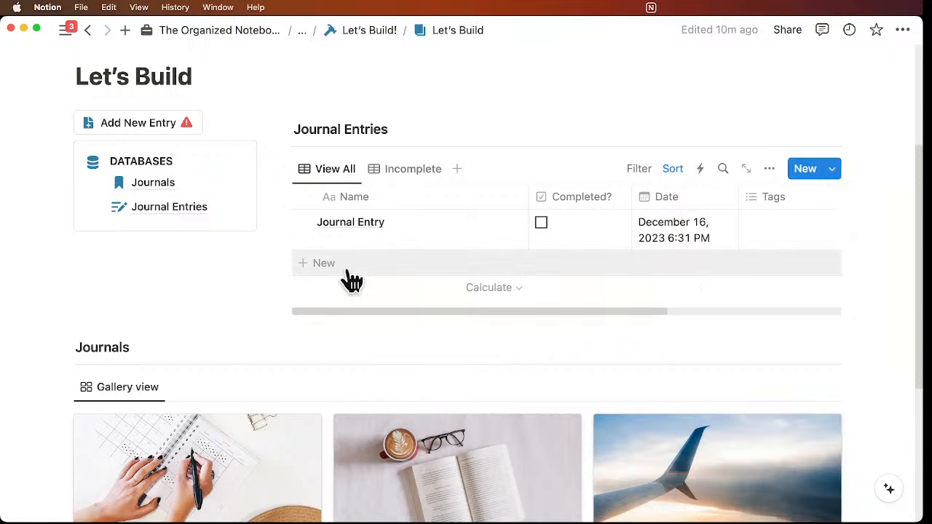
pyautogui.click(324, 264)
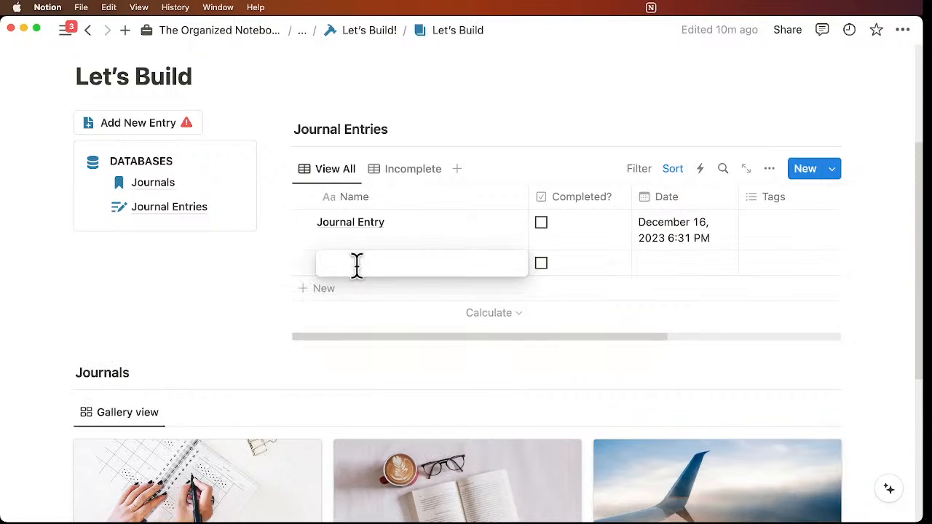
pyautogui.click(509, 268)
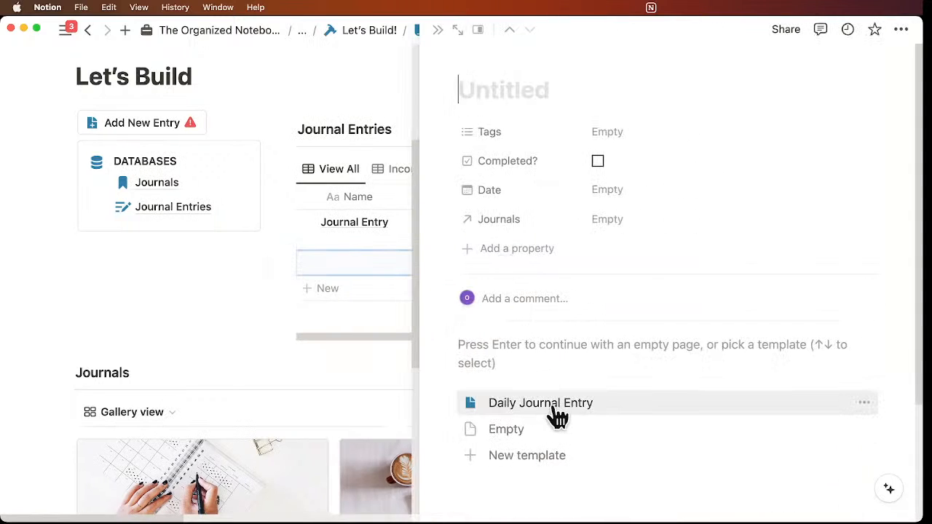
pyautogui.click(587, 404)
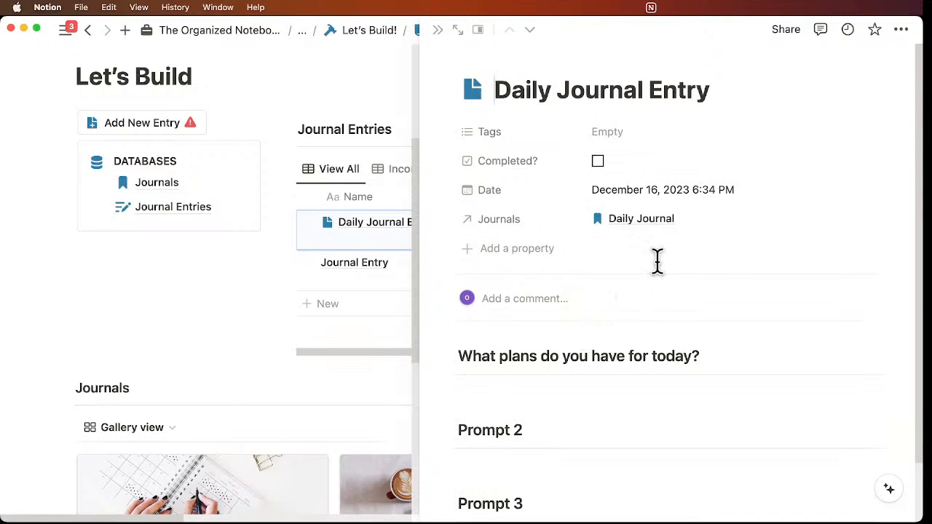
pyautogui.scroll(-2, 697, 201)
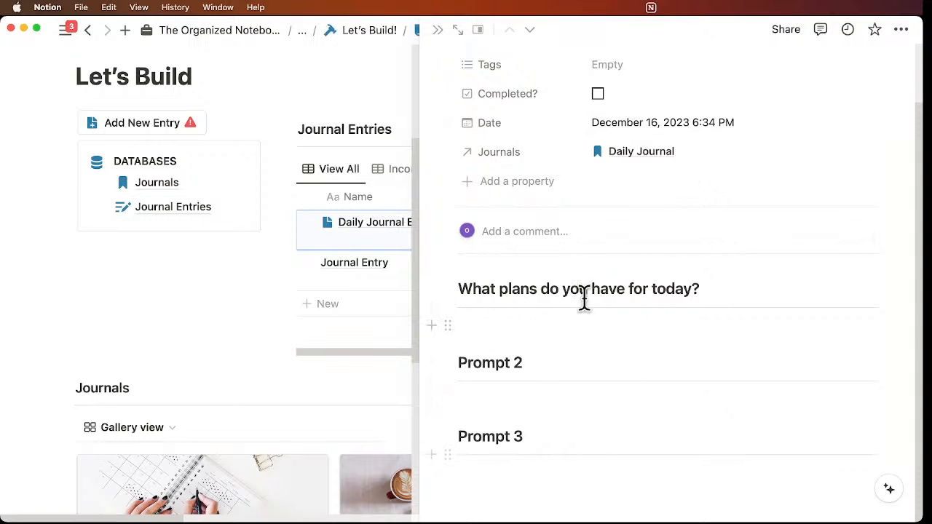
pyautogui.scroll(2, 556, 352)
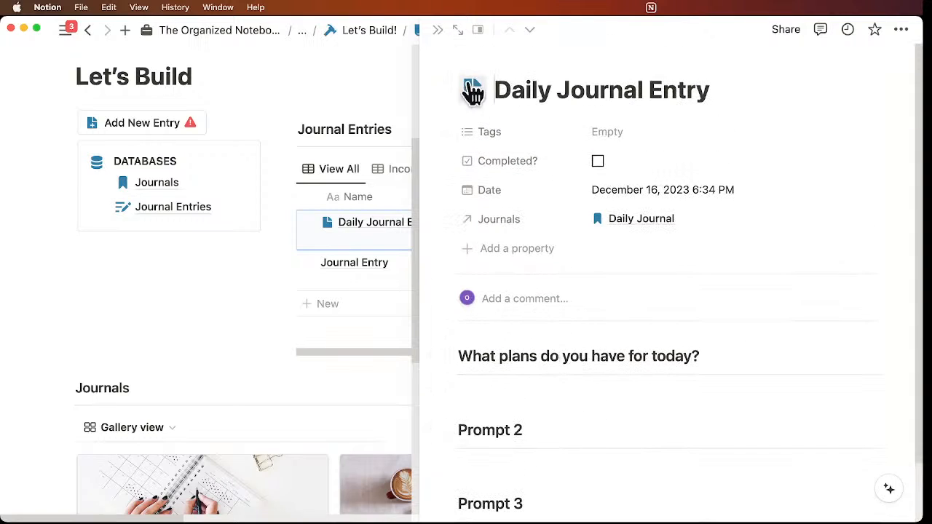
pyautogui.click(437, 32)
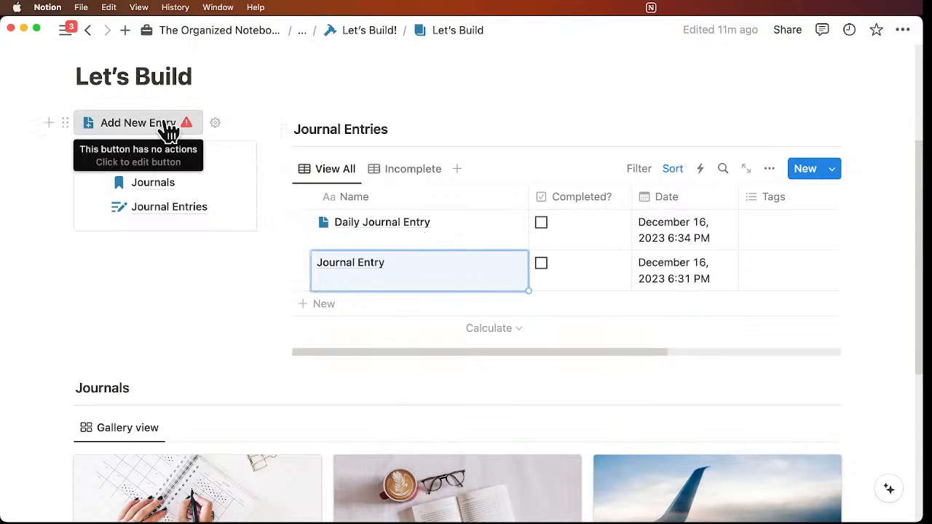
# Step: Configure the Add New Entry button to add a page to the Journal Entries database
pyautogui.click(217, 125)
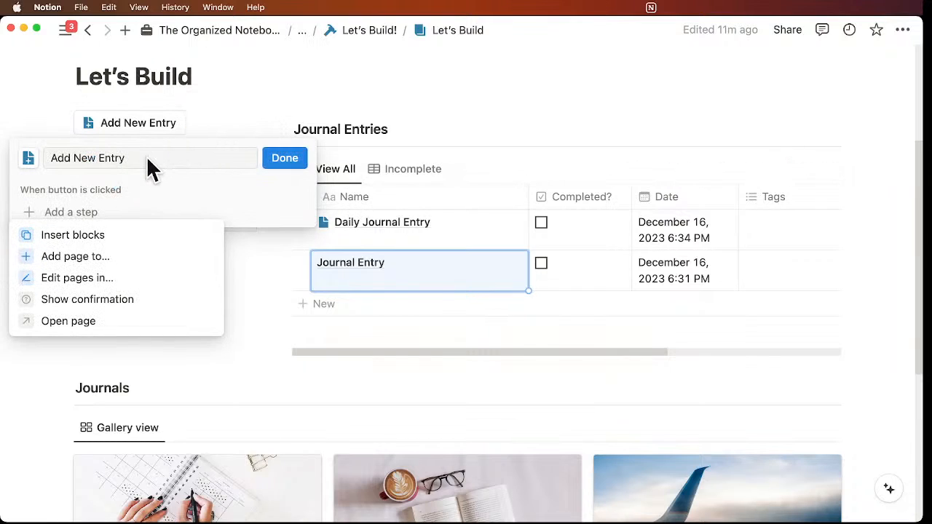
pyautogui.click(95, 257)
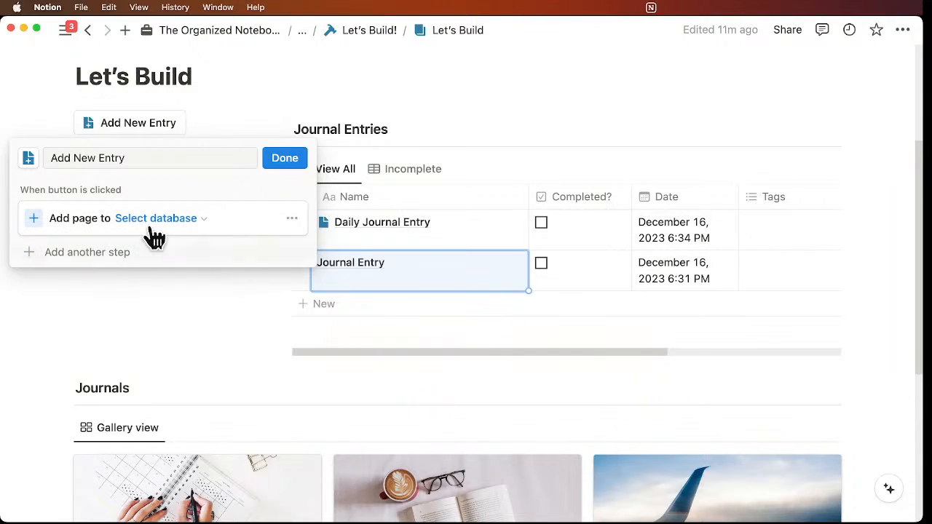
pyautogui.click(174, 229)
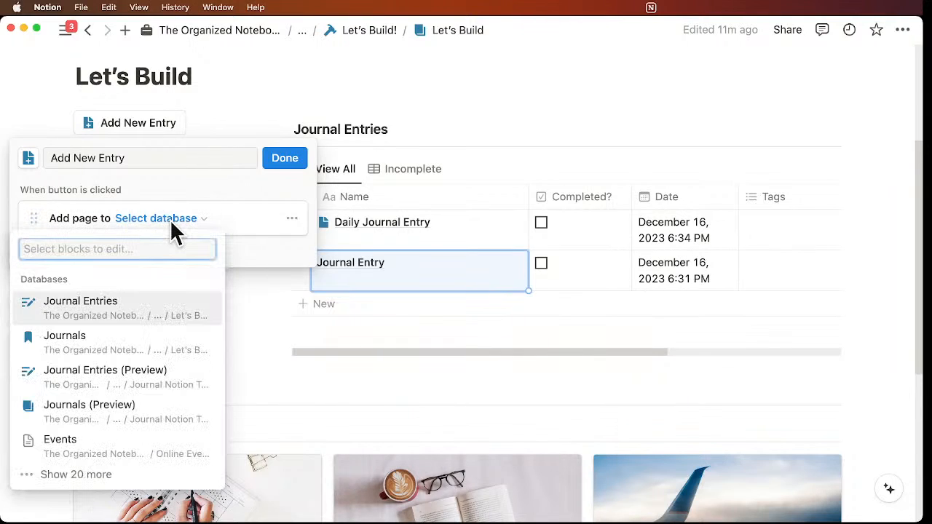
pyautogui.click(161, 317)
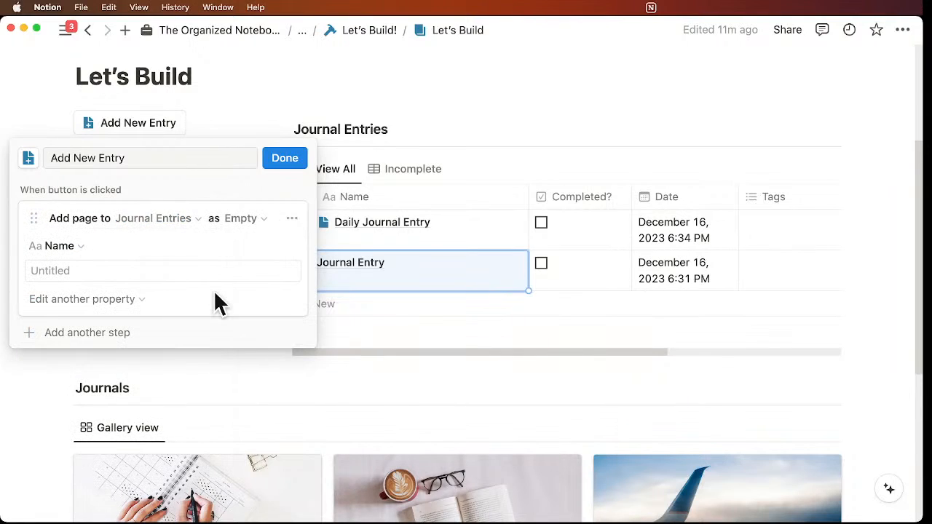
# Step: Keep the button's page template as Empty and set the new page's name to "New Journal Entry"
pyautogui.click(244, 218)
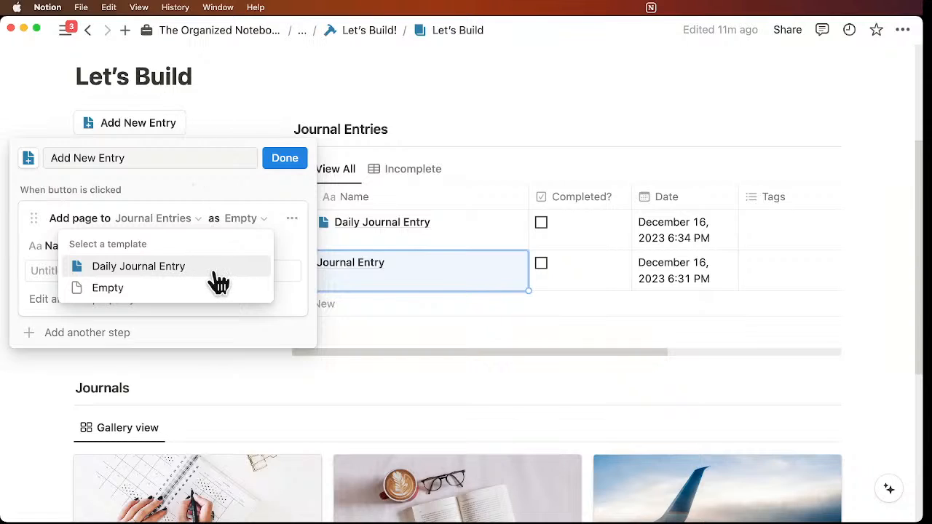
pyautogui.click(231, 192)
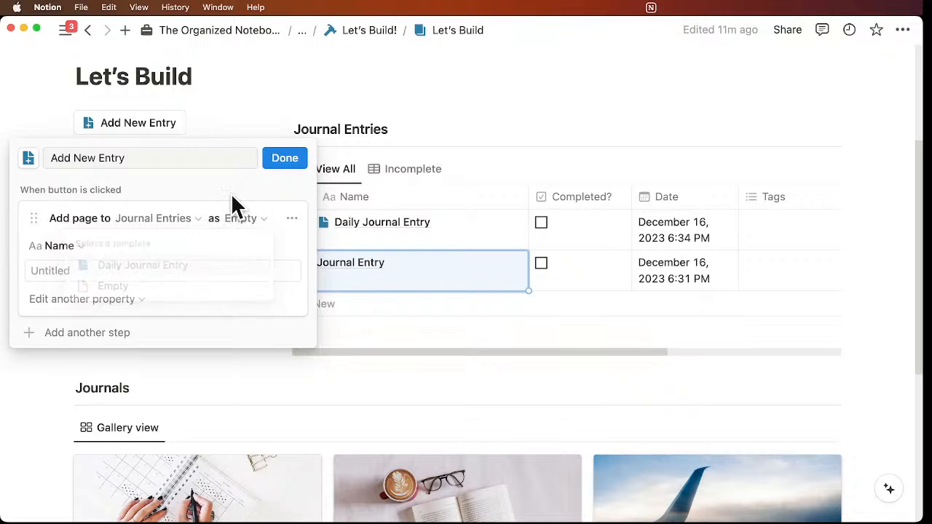
pyautogui.click(138, 270)
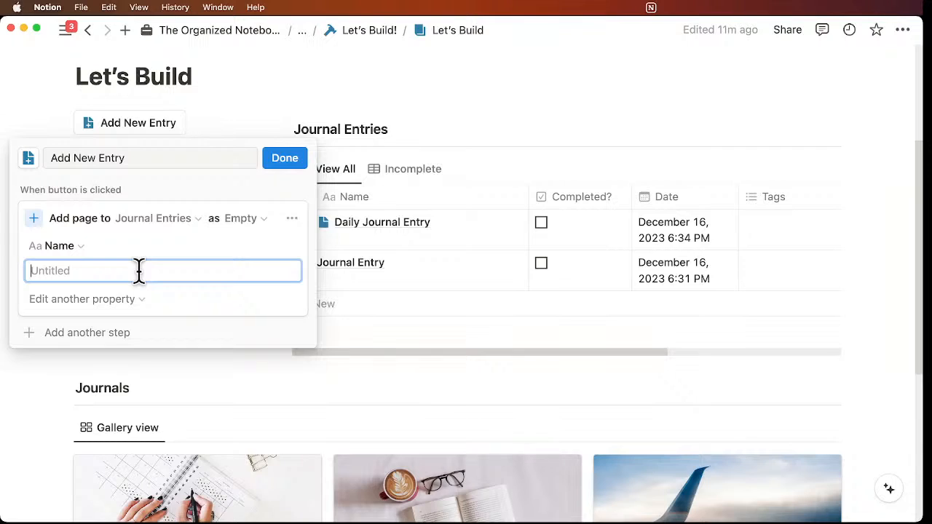
pyautogui.write('New Journal Entry')
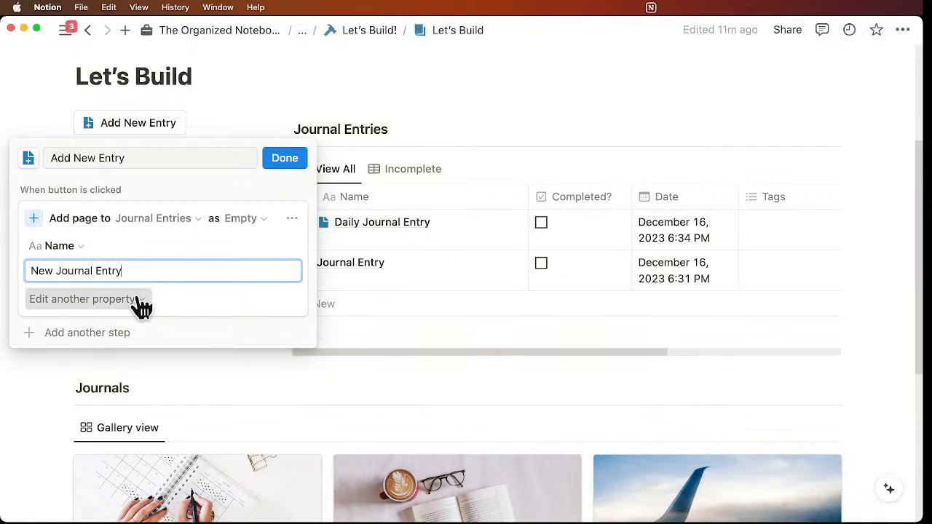
# Step: Add the Date property to the button's new-page action and set it to Now
pyautogui.click(137, 299)
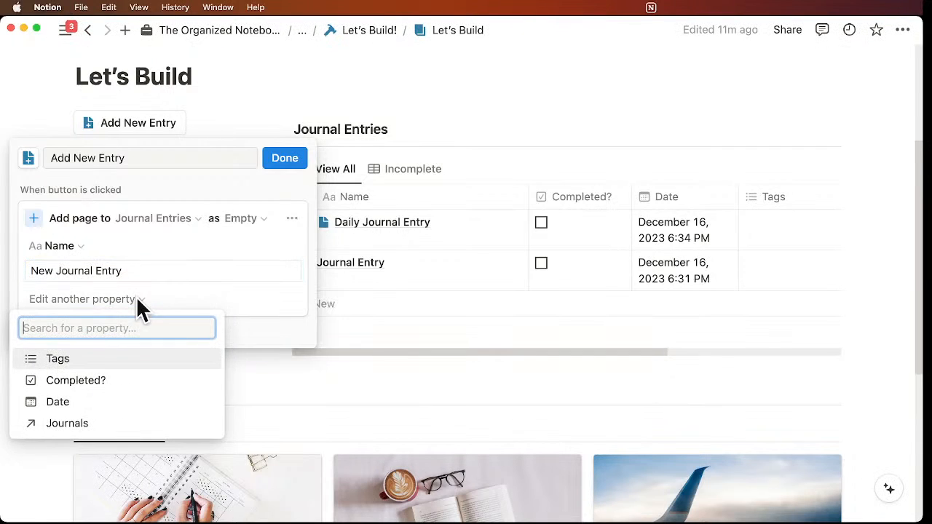
pyautogui.click(118, 413)
pyautogui.click(98, 331)
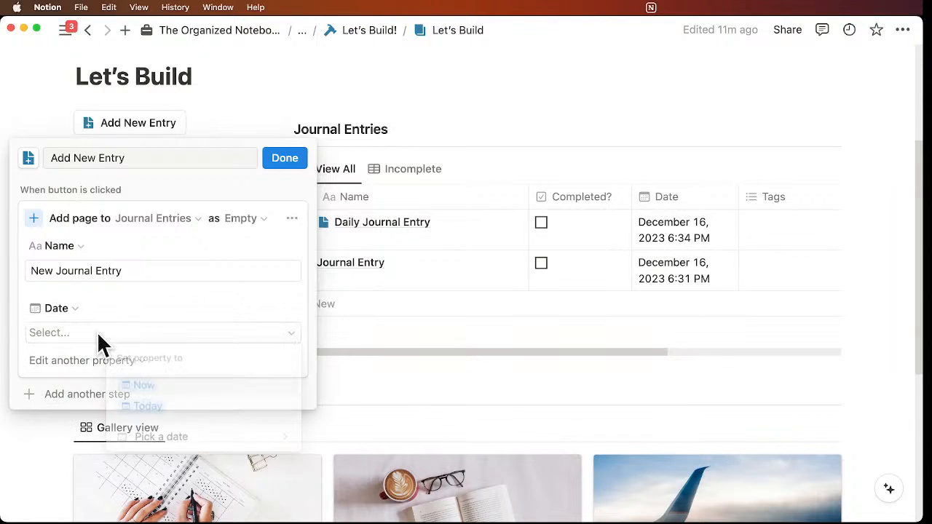
pyautogui.click(171, 392)
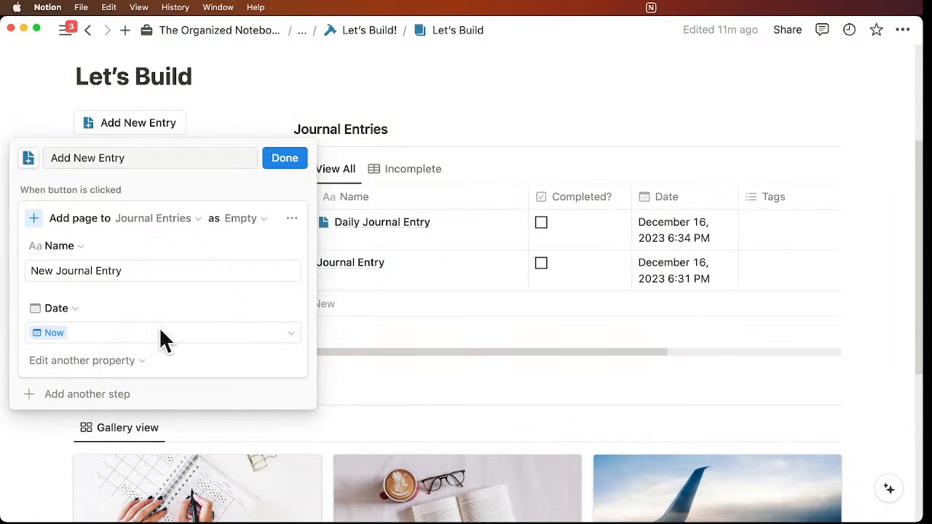
pyautogui.click(148, 366)
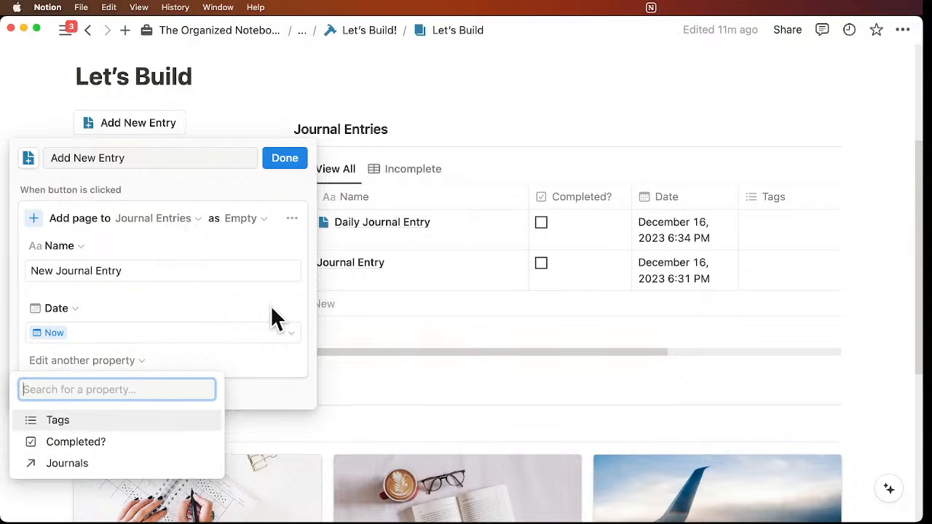
pyautogui.click(202, 314)
# Step: Add a second button action that opens the newly added page in Center peek, and close the button settings
pyautogui.click(111, 396)
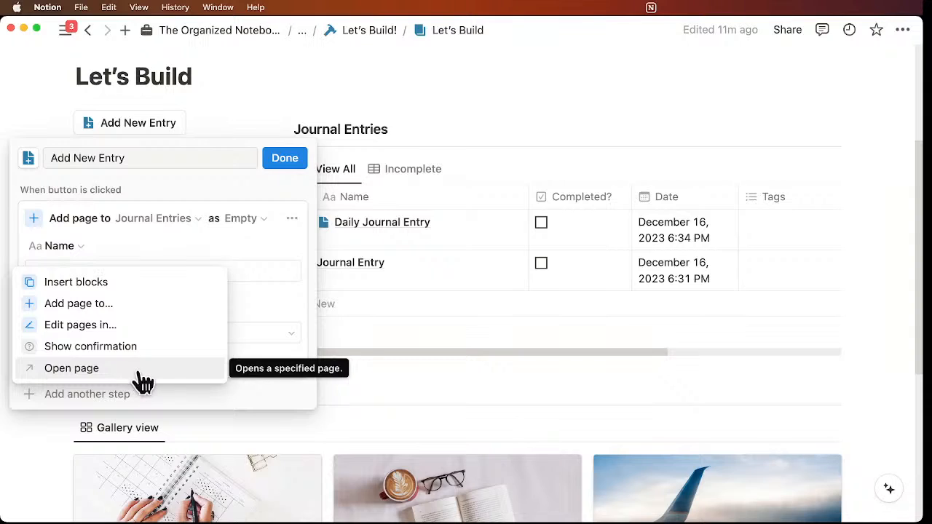
pyautogui.click(102, 379)
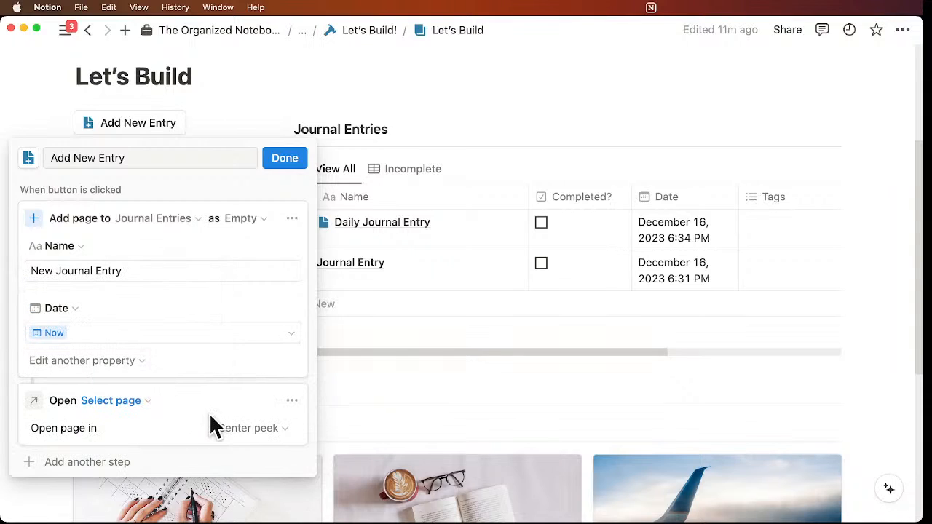
pyautogui.click(132, 406)
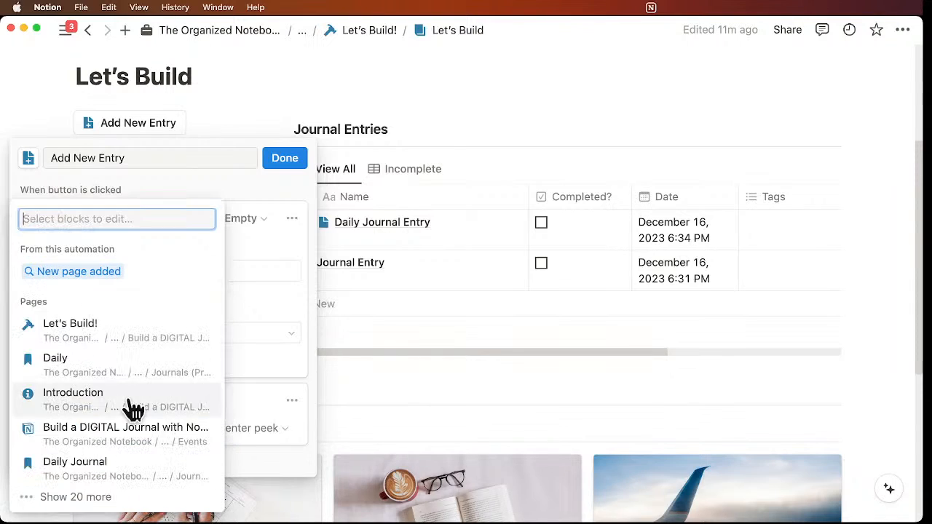
pyautogui.click(177, 287)
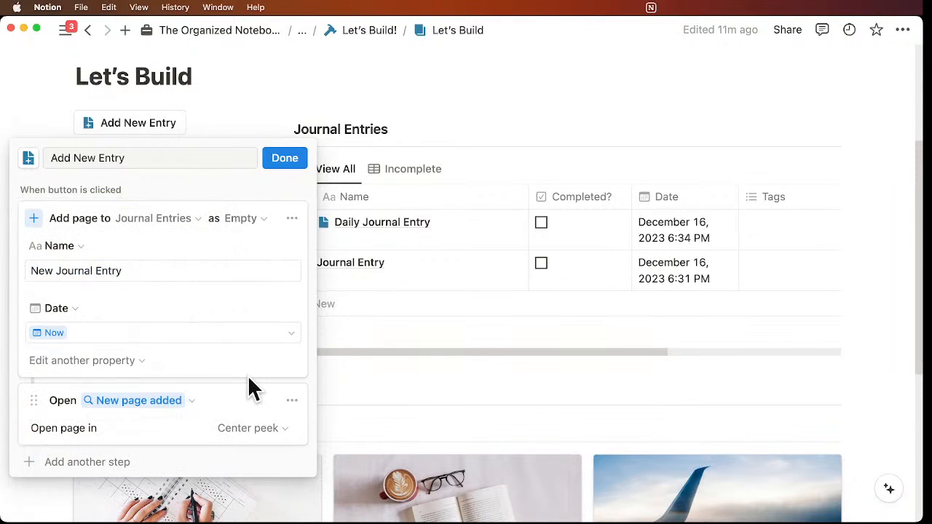
pyautogui.click(275, 434)
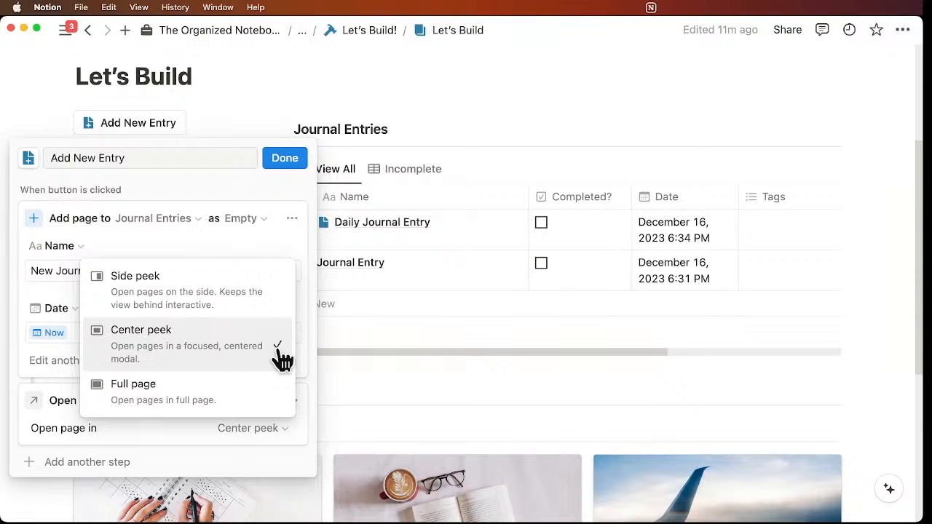
pyautogui.click(267, 195)
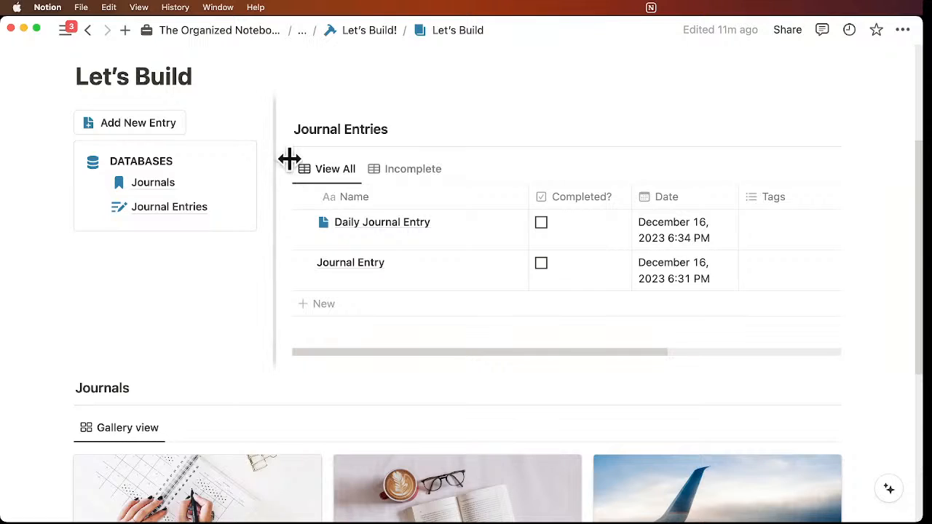
# Step: Test the Add New Entry button by creating a journal entry with it
pyautogui.scroll(1, 230, 247)
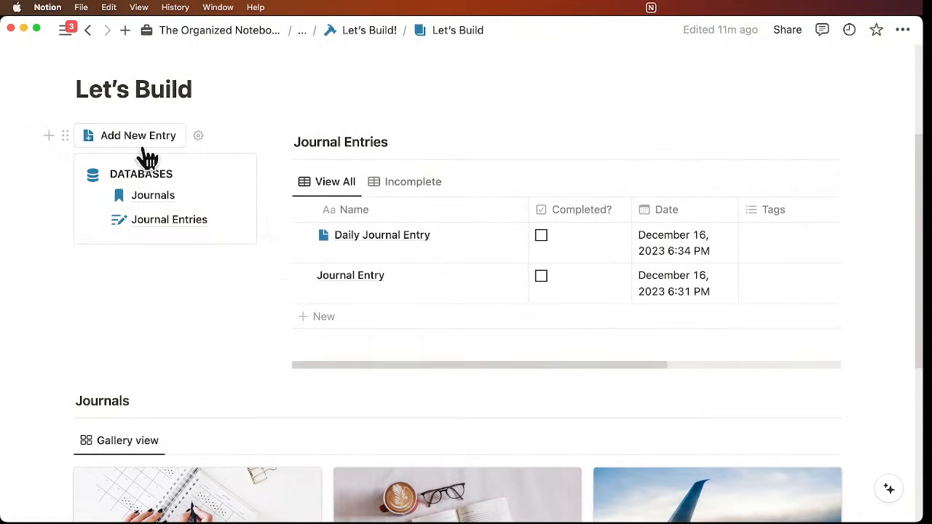
pyautogui.click(148, 143)
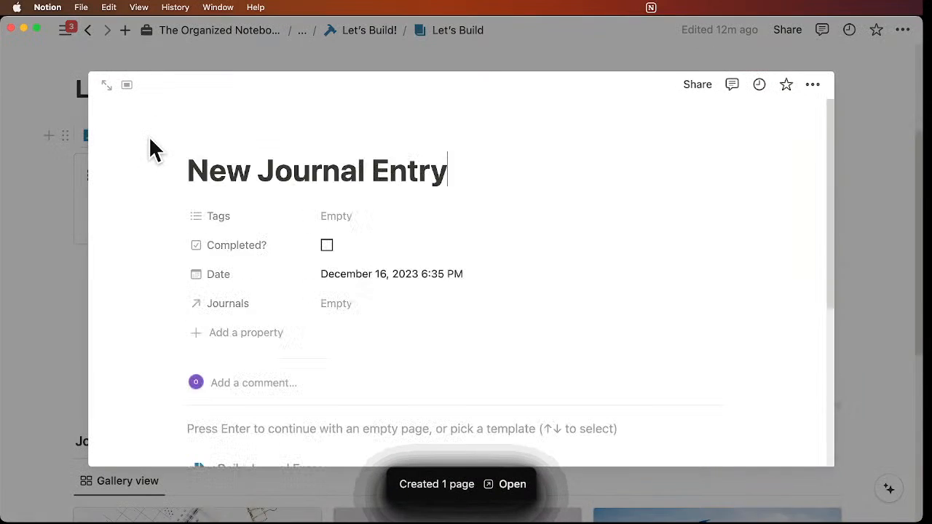
# Step: Apply the Daily Journal Entry template to the new journal entry, review its contents, and close the entry
pyautogui.scroll(-5, 444, 211)
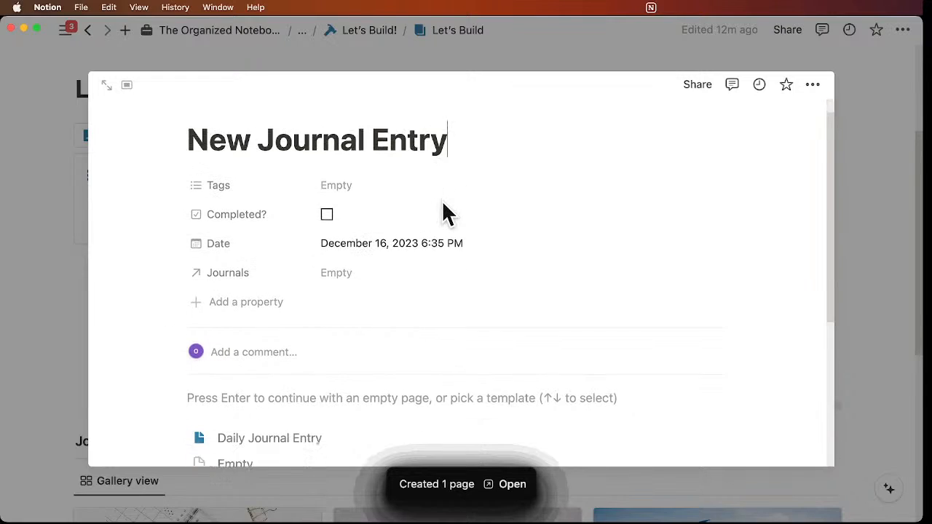
pyautogui.click(287, 327)
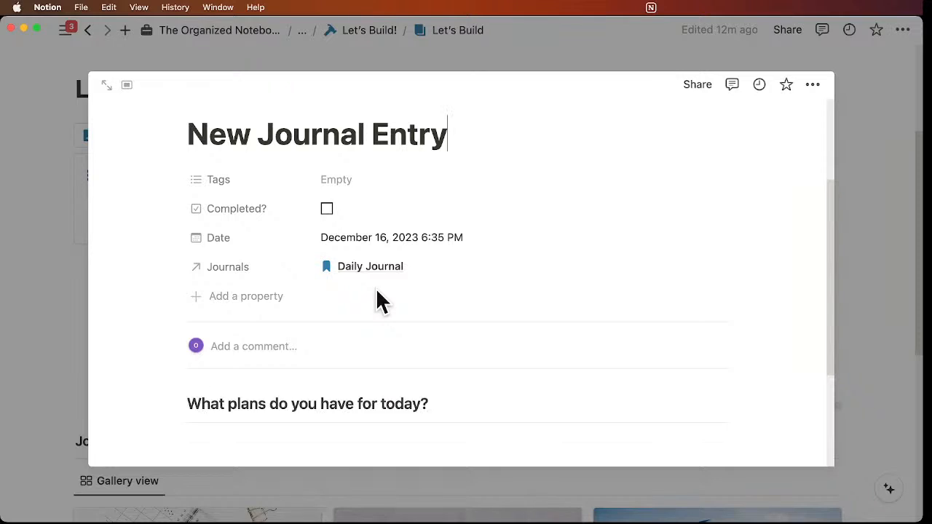
pyautogui.scroll(-3, 357, 364)
pyautogui.scroll(6, 393, 334)
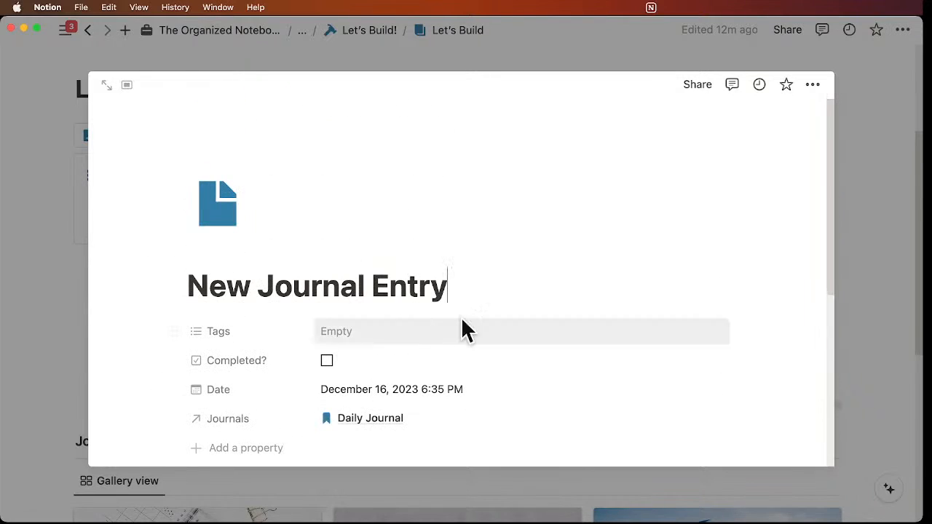
pyautogui.click(871, 293)
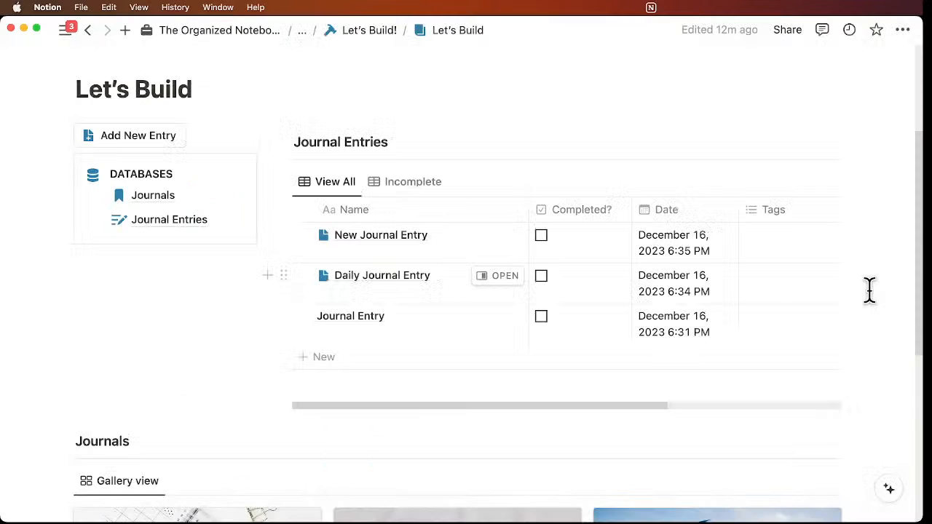
# Step: Delete the plain "Journal Entry" row without an icon from the Journal Entries table
pyautogui.scroll(-1, 749, 348)
pyautogui.click(304, 292)
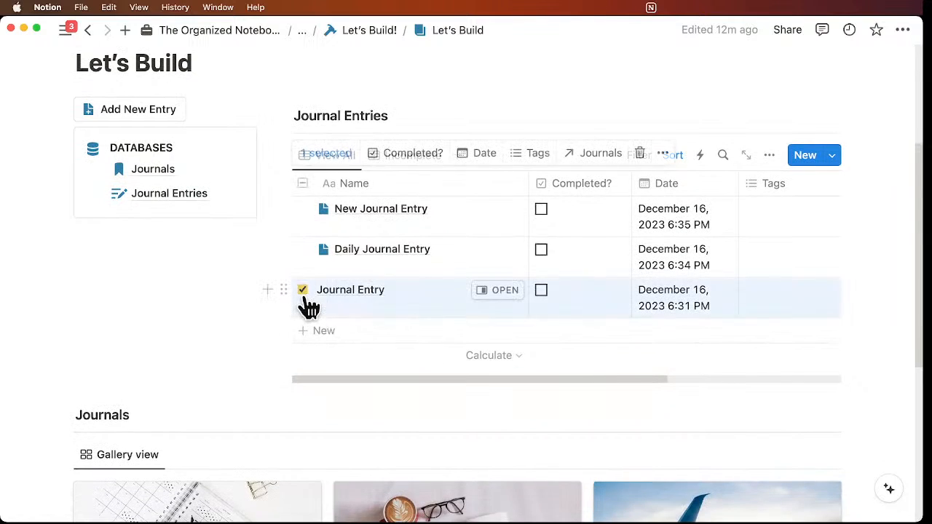
pyautogui.press('BackSpace')
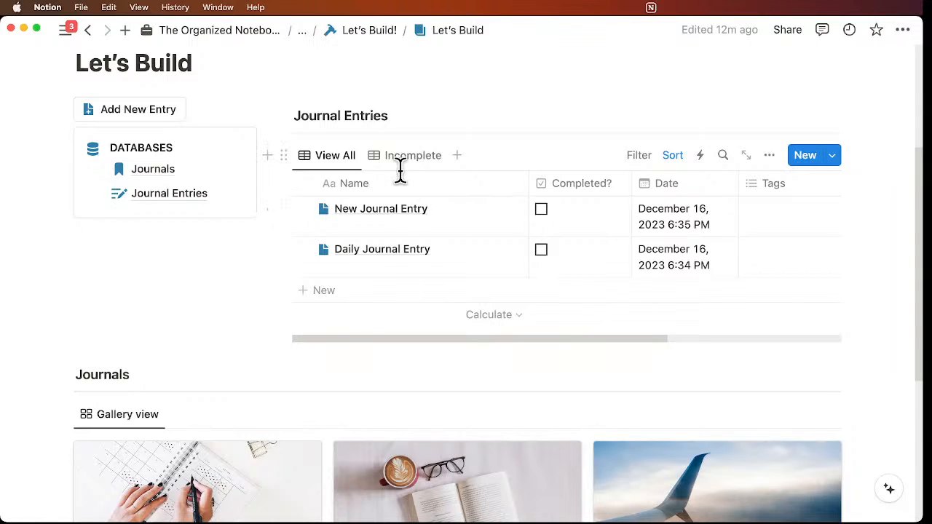
# Step: Create a new template for the Journal Entries database and title it "AI Prompt"
pyautogui.click(832, 156)
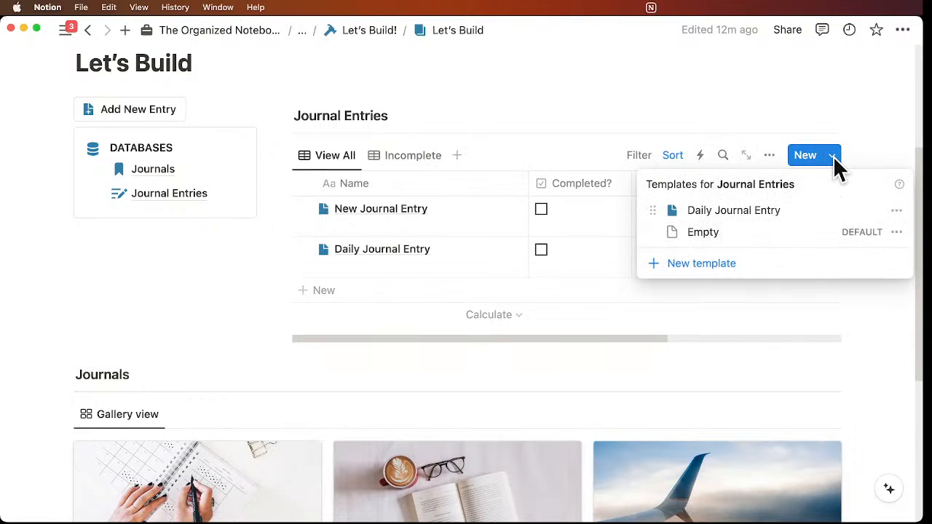
pyautogui.click(715, 273)
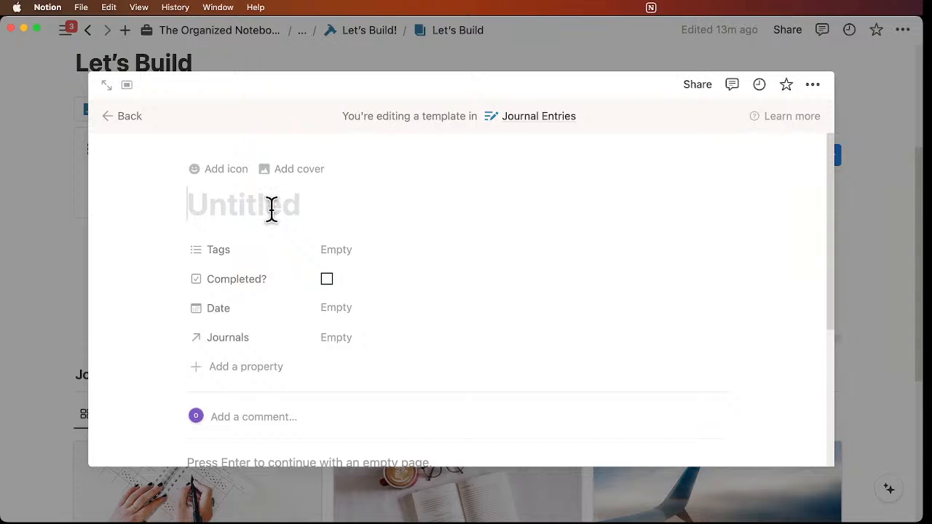
pyautogui.write('Ai H')
pyautogui.press('BackSpace')
pyautogui.press('BackSpace')
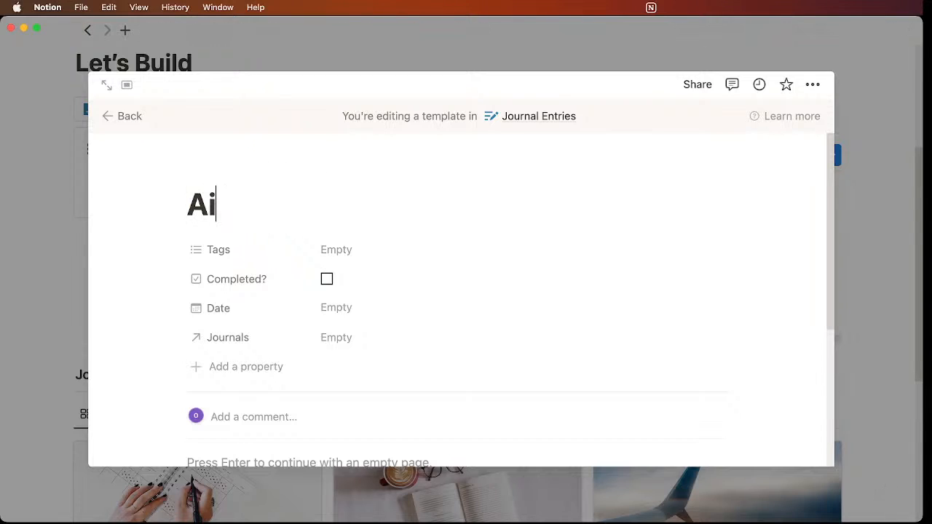
pyautogui.write('l')
pyautogui.press('BackSpace')
pyautogui.press('BackSpace')
pyautogui.write('I Prompt')
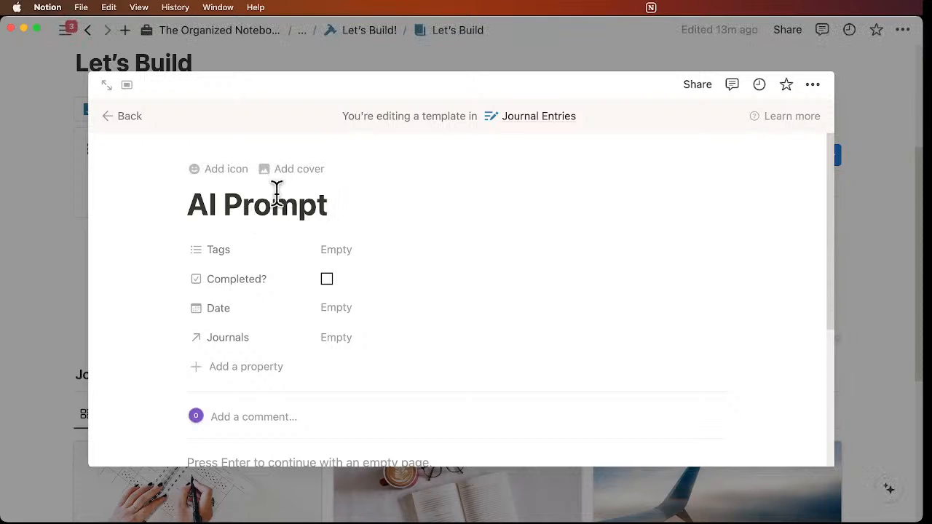
# Step: Give the AI Prompt template the blue document icon
pyautogui.click(237, 170)
pyautogui.click(220, 259)
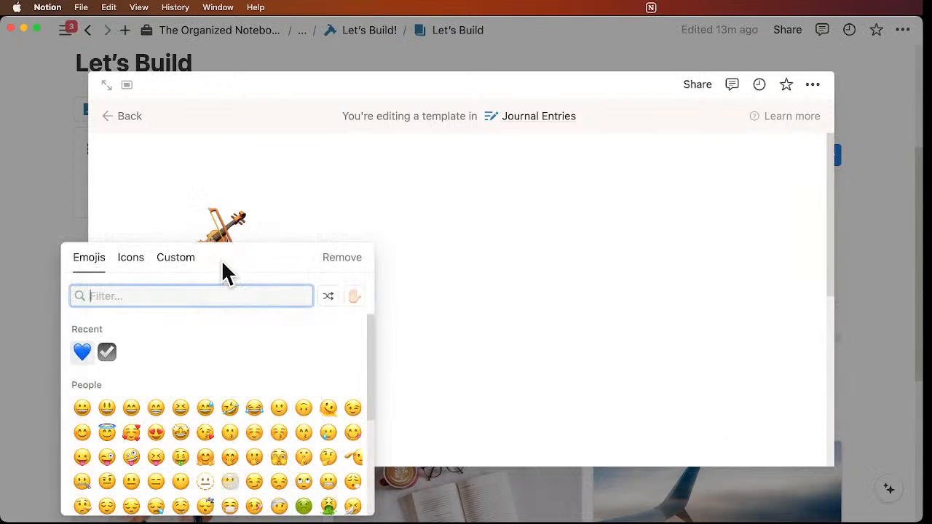
pyautogui.click(134, 267)
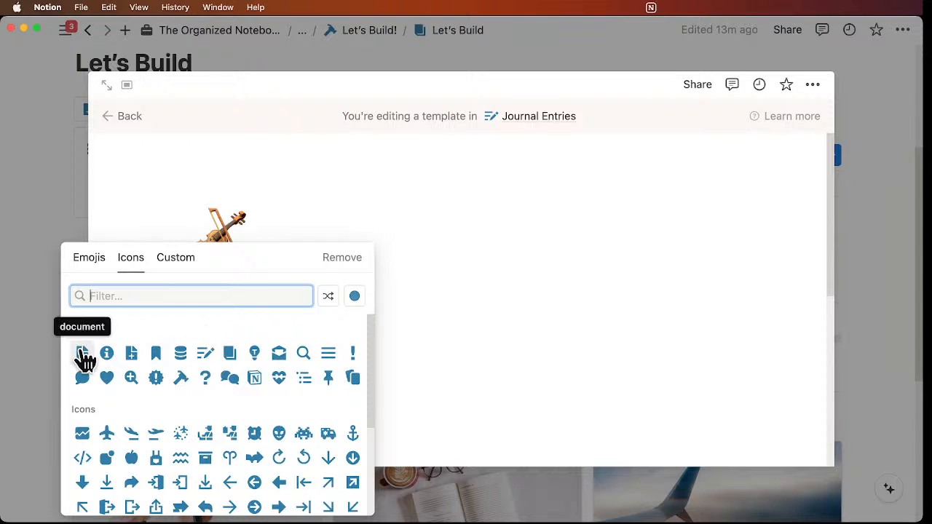
pyautogui.click(83, 354)
# Step: Set the AI Prompt template's Date property to Now, the time when duplicated
pyautogui.scroll(-5, 316, 215)
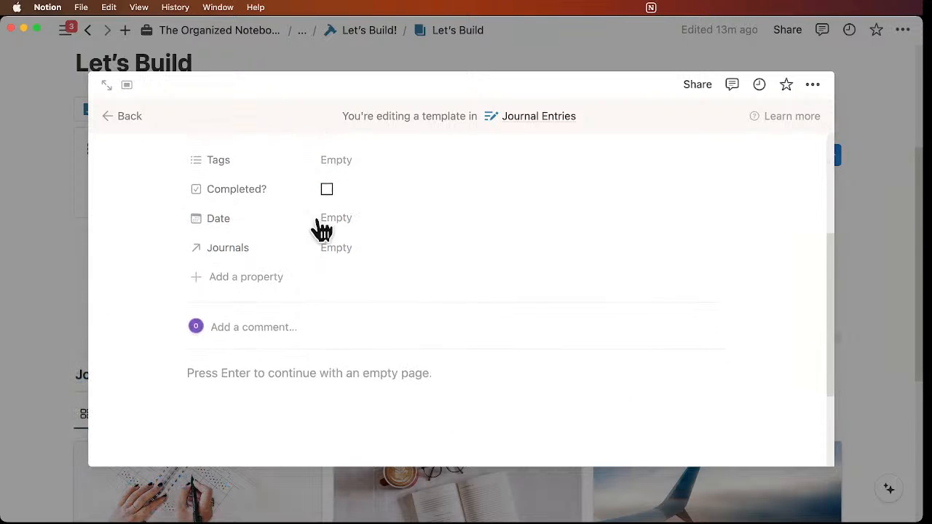
pyautogui.click(380, 218)
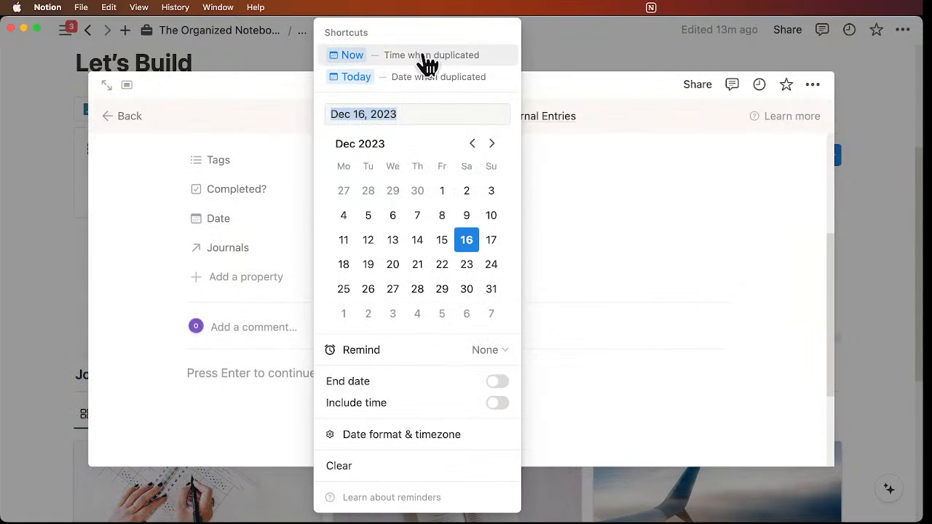
pyautogui.click(423, 60)
# Step: Insert a Custom AI Block in the body of the AI Prompt template
pyautogui.scroll(2, 439, 249)
pyautogui.scroll(-5, 438, 250)
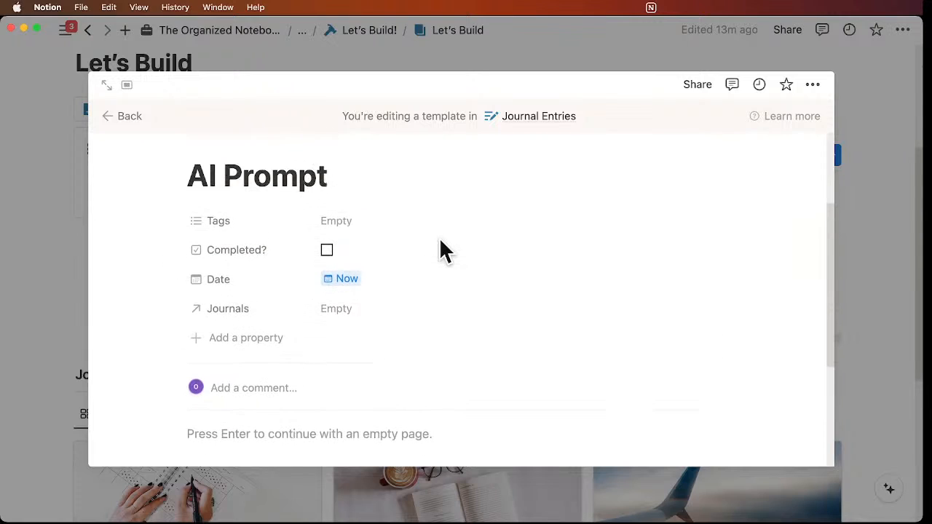
pyautogui.click(254, 247)
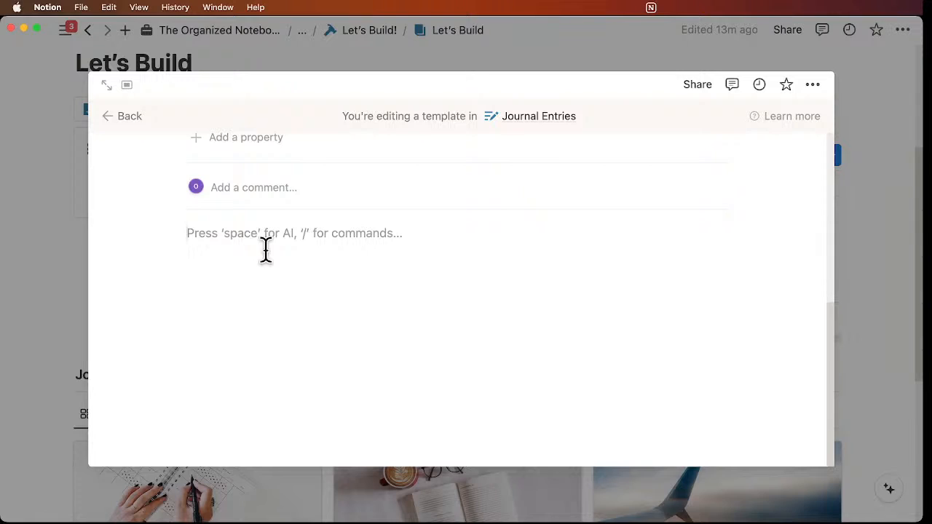
pyautogui.write('/ai')
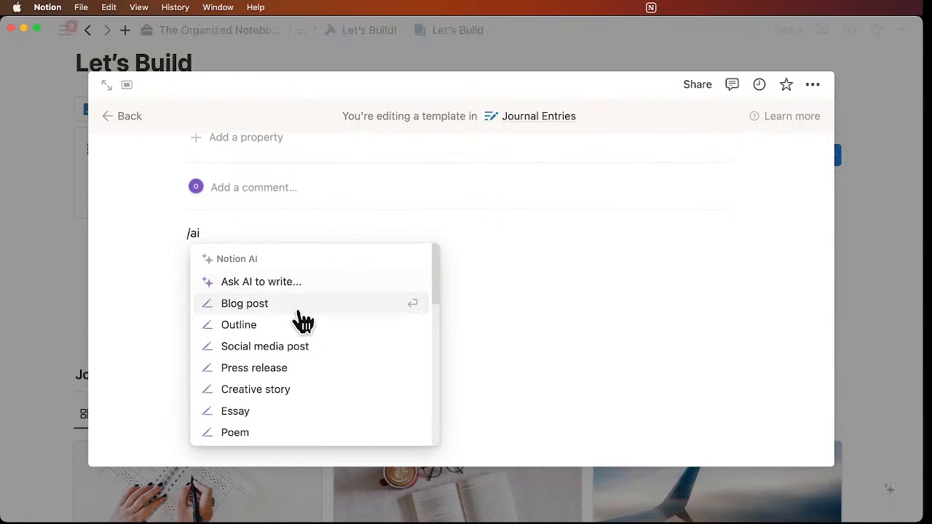
pyautogui.scroll(-1, 301, 317)
pyautogui.scroll(-8, 300, 317)
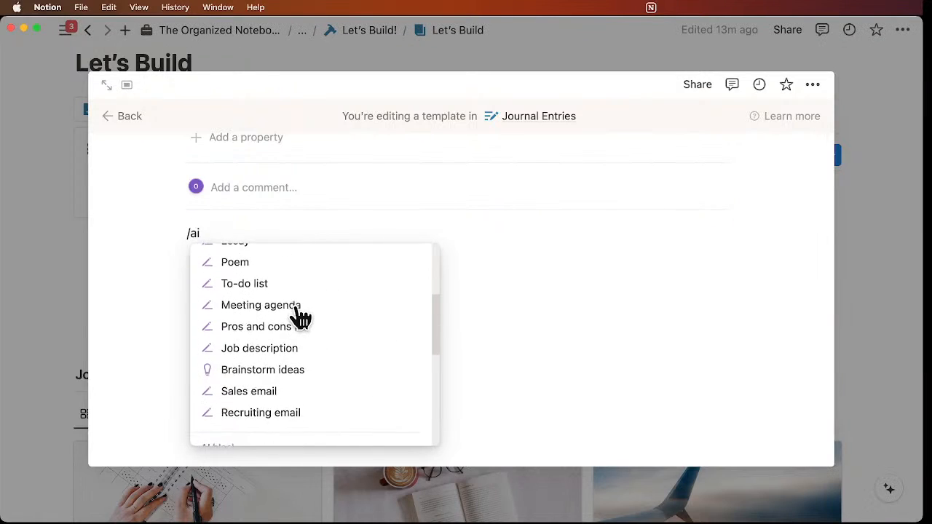
pyautogui.scroll(-1, 301, 320)
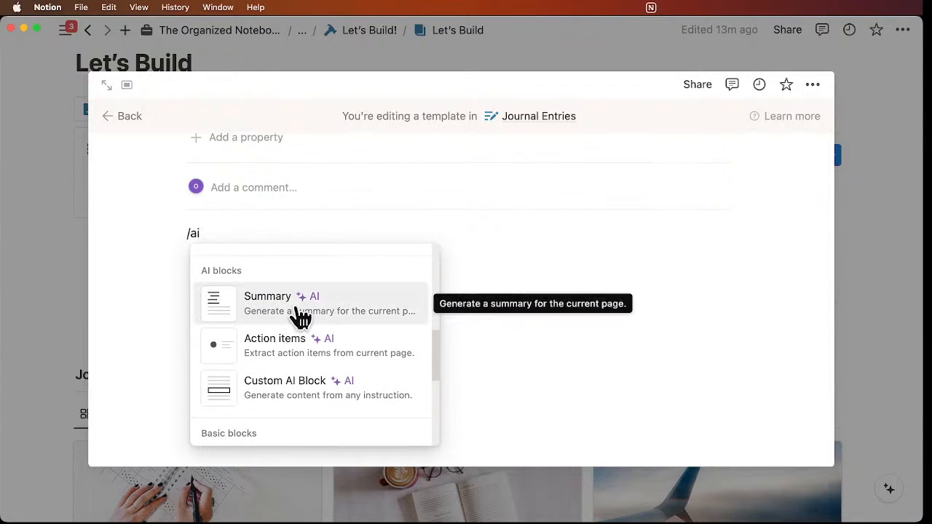
pyautogui.click(308, 381)
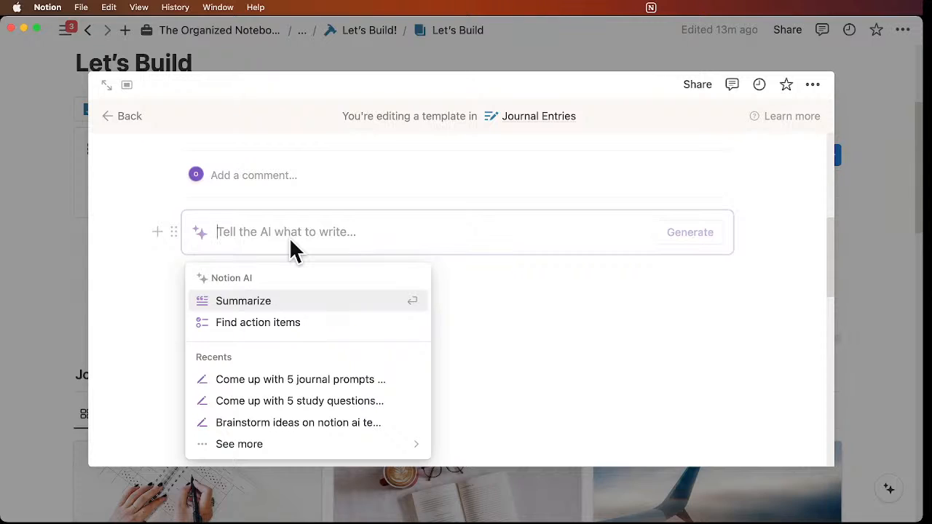
# Step: Enter the AI block instruction "Generate 5 prompts based on this page's title" and leave the template editor
pyautogui.write('Gen')
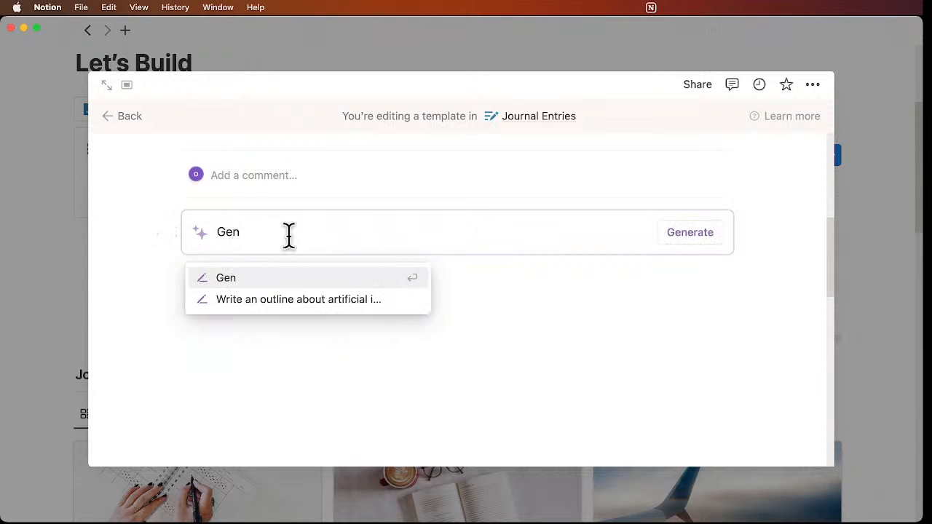
pyautogui.write('erate 5 ')
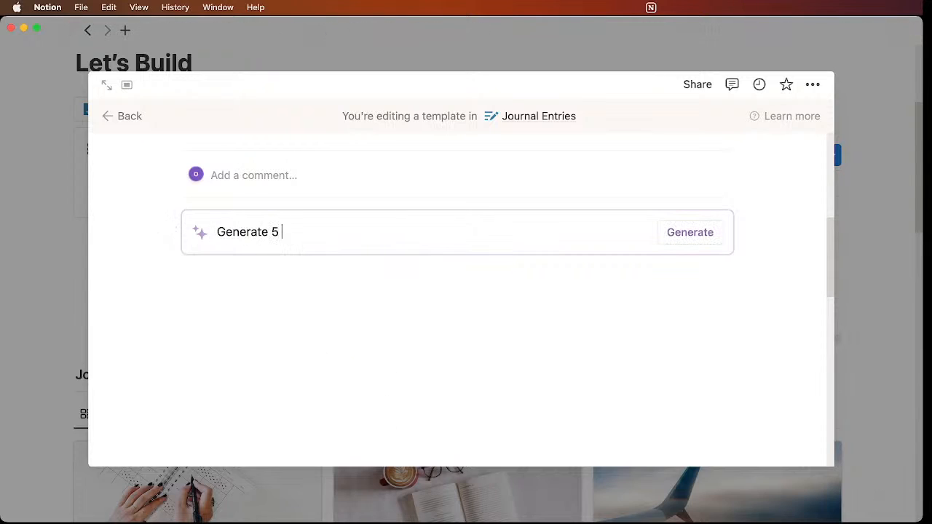
pyautogui.write('prompts based on')
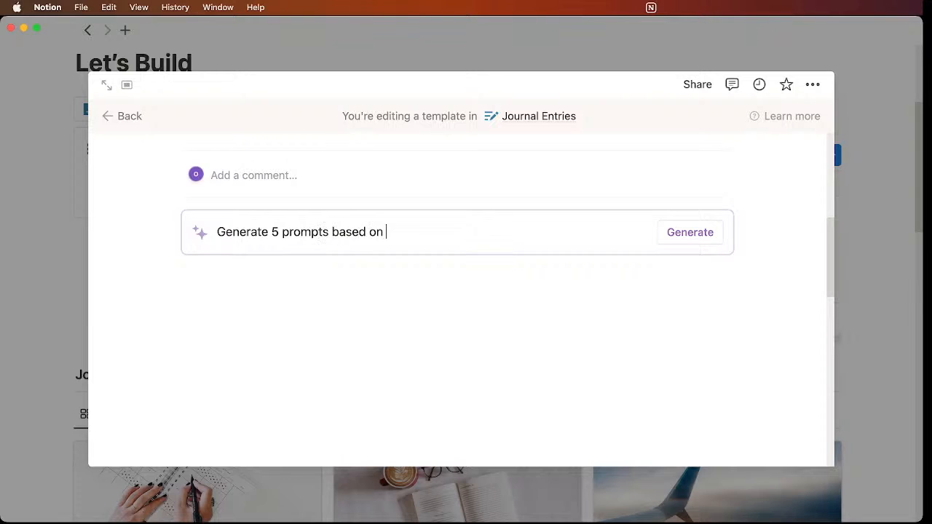
pyautogui.write(" this page's title")
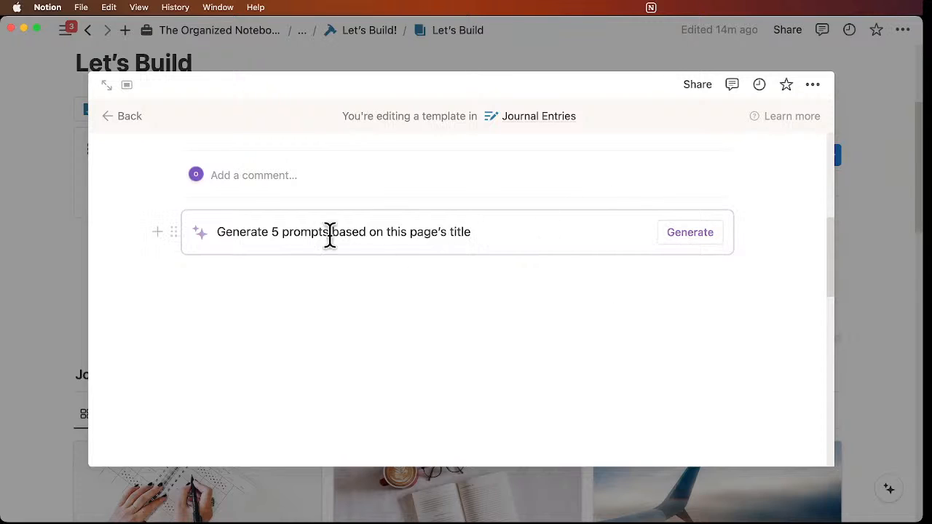
pyautogui.scroll(5, 476, 239)
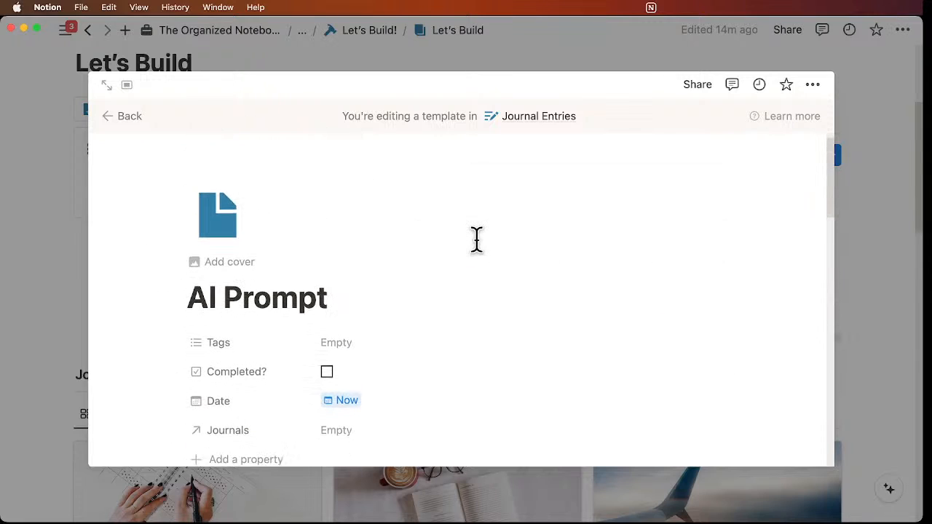
pyautogui.click(128, 116)
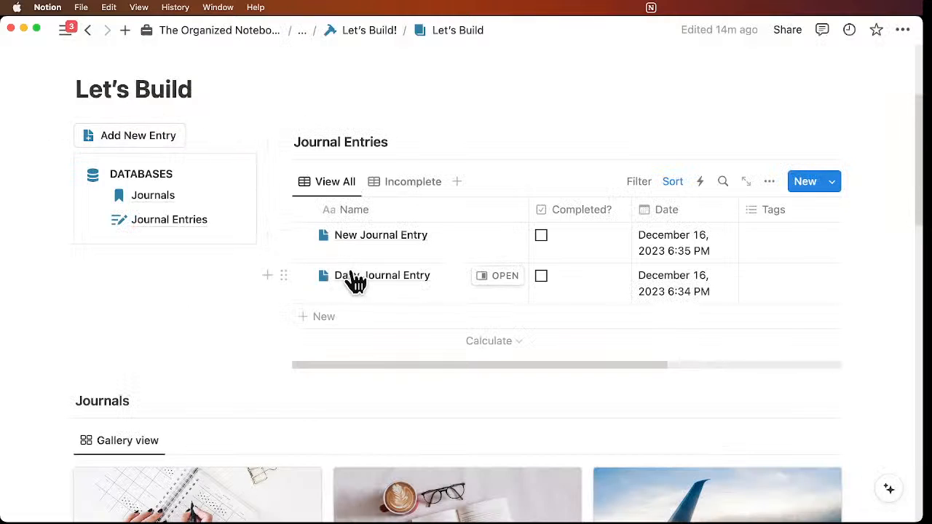
# Step: Create another journal entry with the Add New Entry button and apply the AI Prompt template to it
pyautogui.click(150, 140)
pyautogui.scroll(-5, 226, 179)
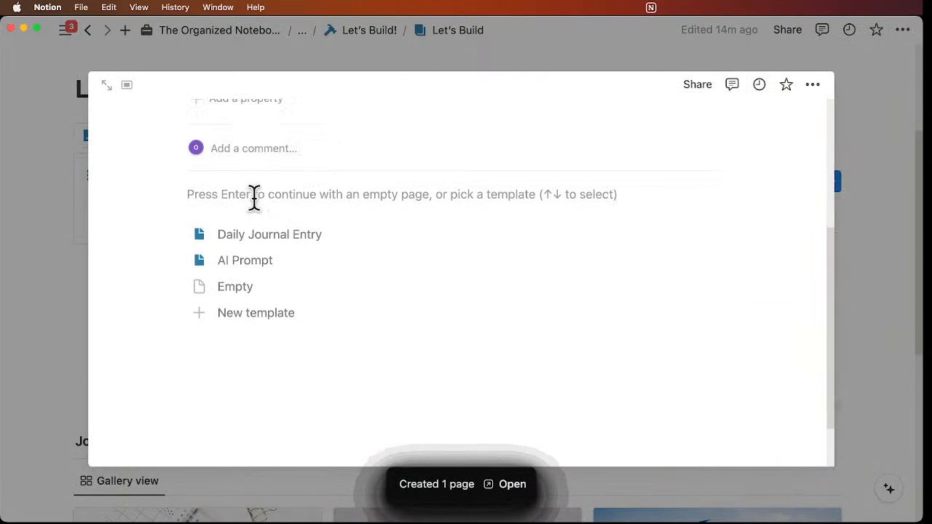
pyautogui.click(245, 271)
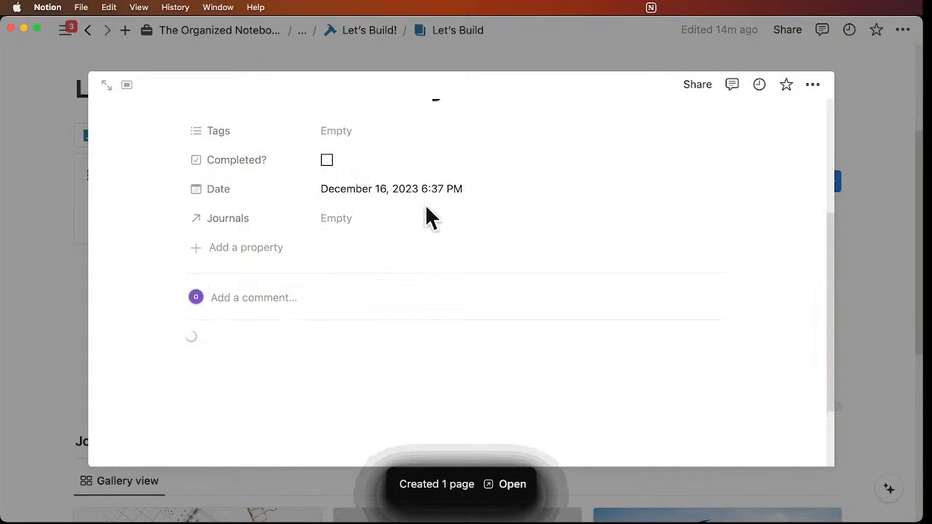
pyautogui.scroll(-2, 431, 216)
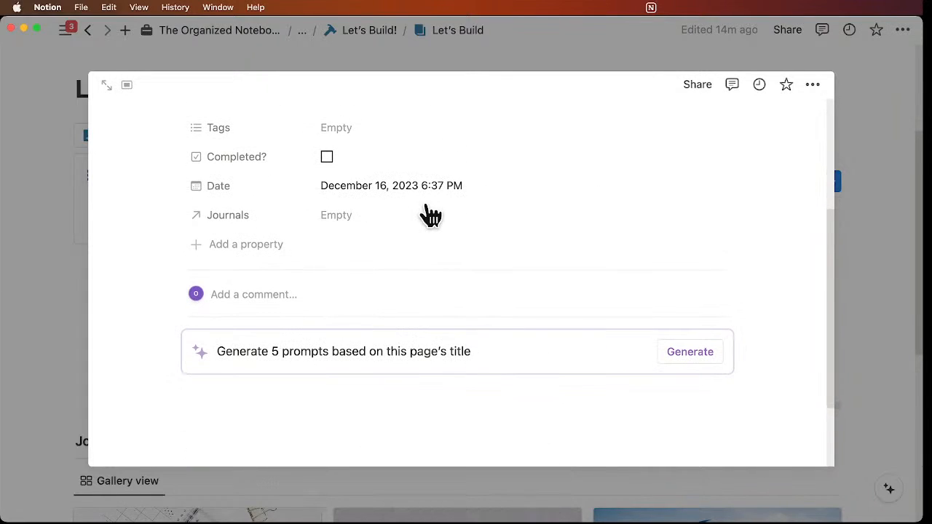
# Step: Rename the new journal entry to "Travel"
pyautogui.scroll(2, 430, 215)
pyautogui.scroll(1, 348, 165)
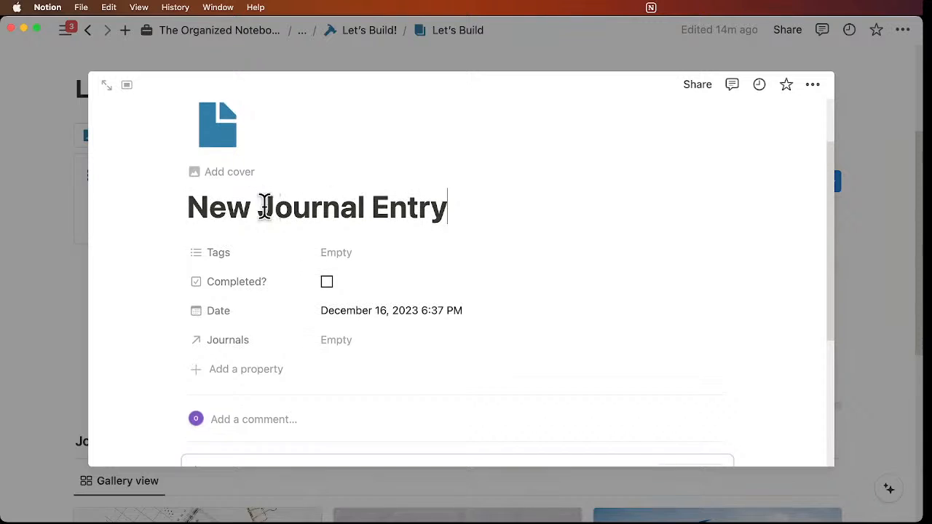
pyautogui.click(319, 212)
pyautogui.press('super+a')
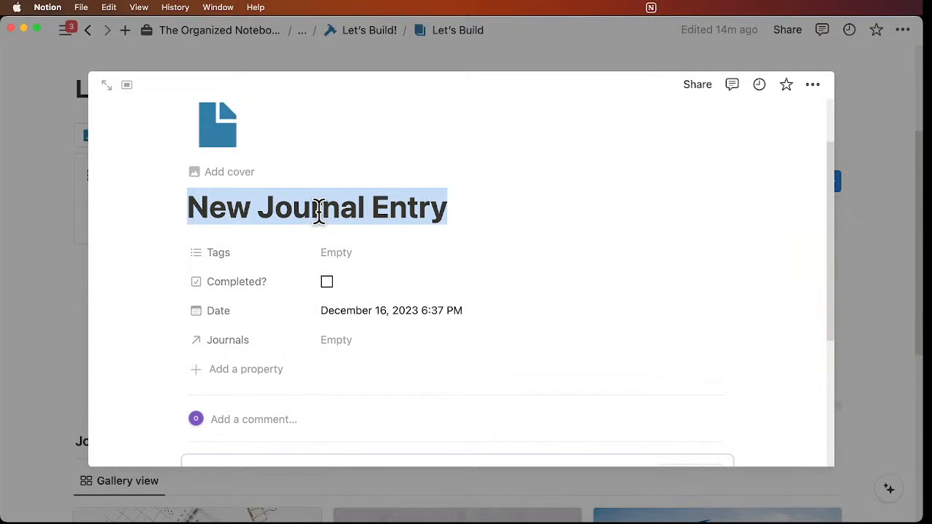
pyautogui.write('Travel')
# Step: Link the Travel entry to the Travel Journal and generate its five prompts with the AI block
pyautogui.click(467, 338)
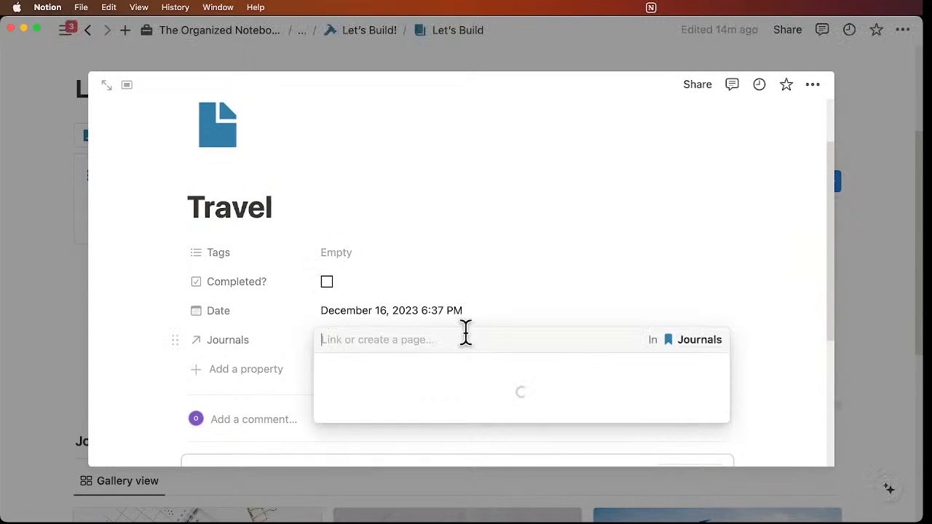
pyautogui.click(446, 441)
pyautogui.click(510, 302)
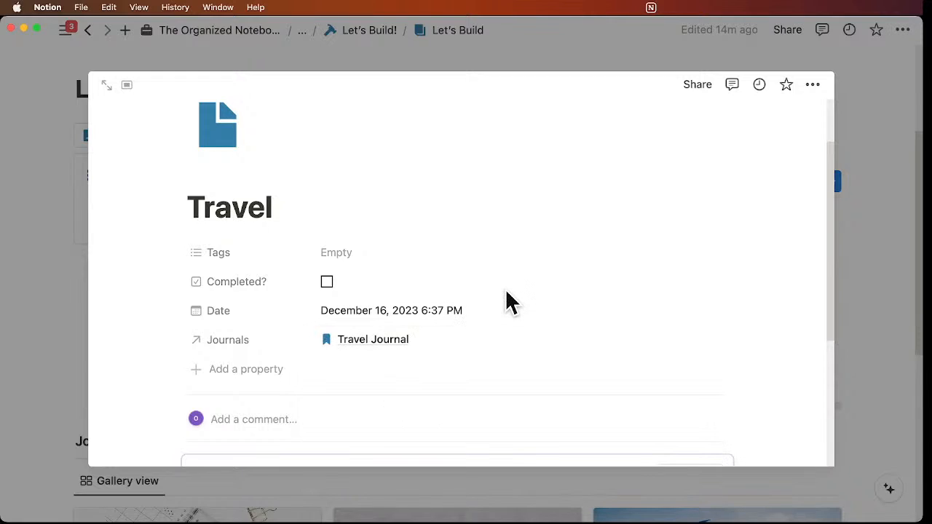
pyautogui.scroll(-5, 508, 300)
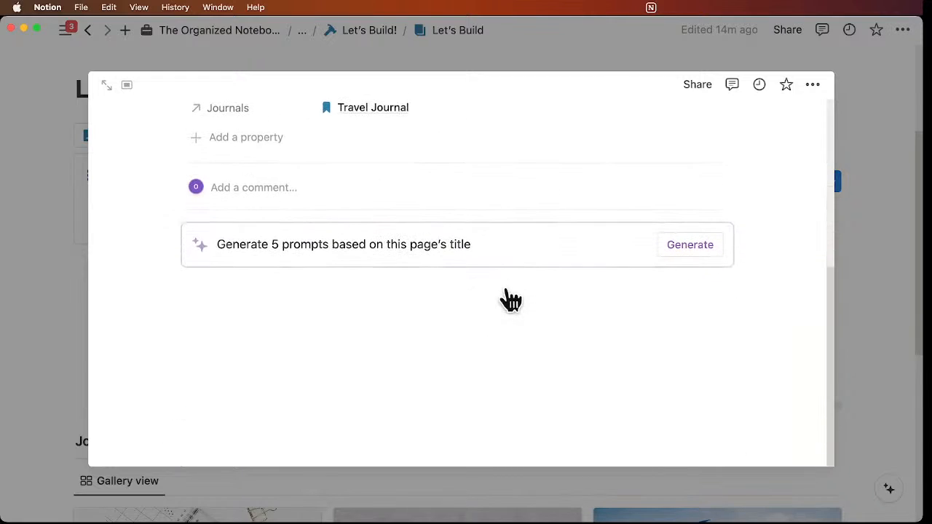
pyautogui.click(690, 248)
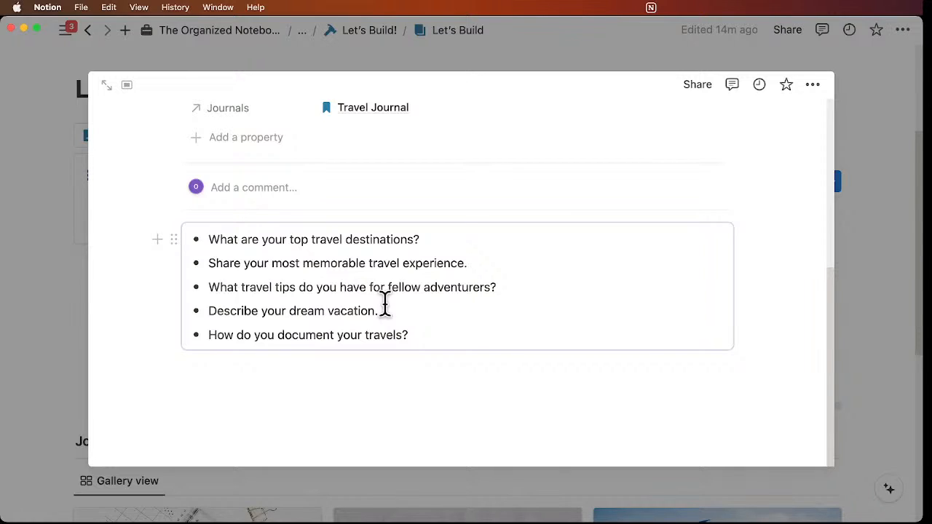
# Step: Review the five AI-generated prompts in the Travel entry and close the entry
pyautogui.scroll(5, 384, 304)
pyautogui.scroll(-4, 390, 316)
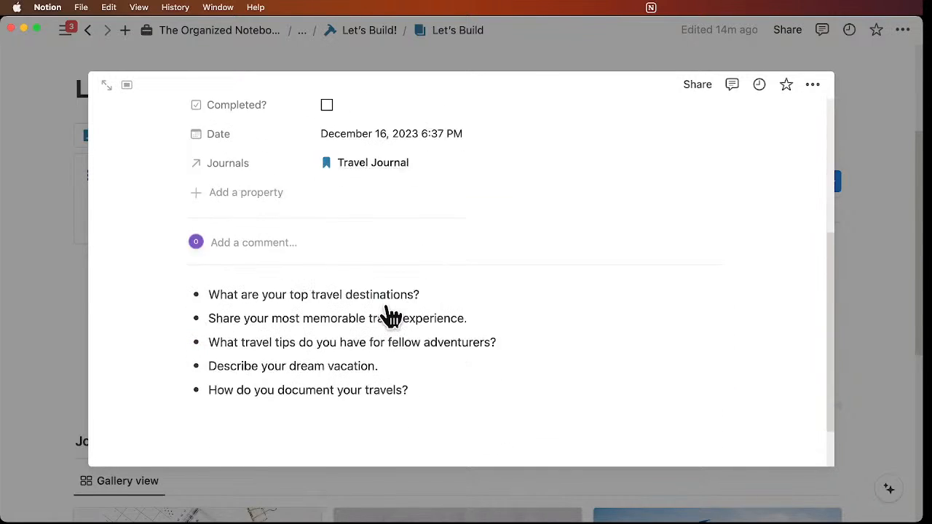
pyautogui.scroll(-2, 391, 315)
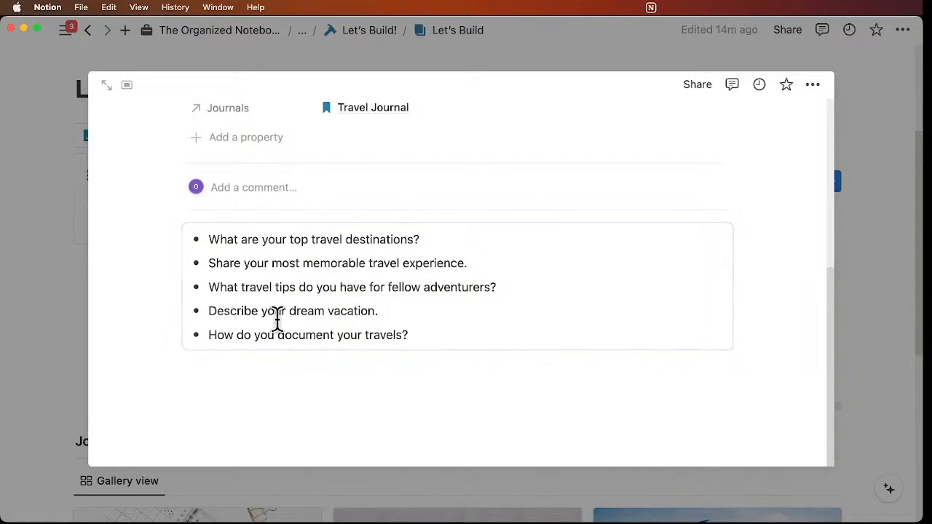
pyautogui.scroll(3, 322, 331)
pyautogui.scroll(-2, 325, 331)
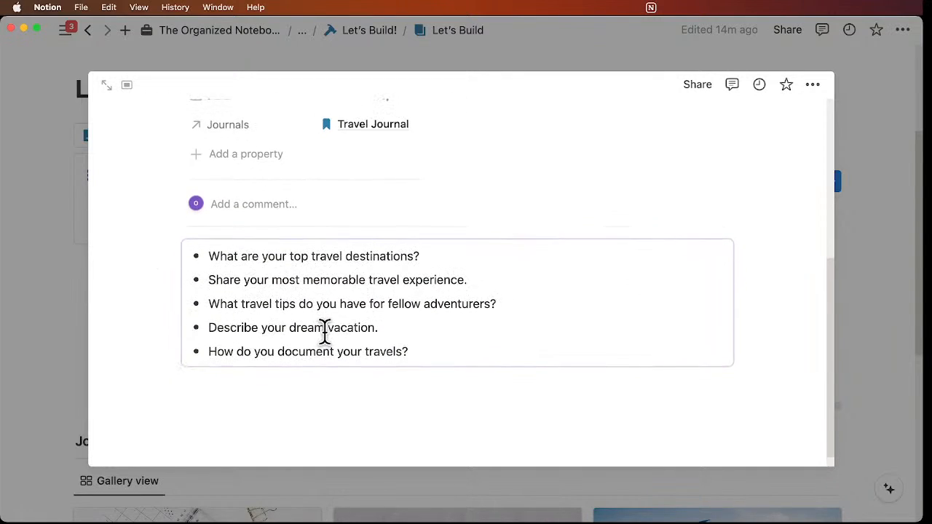
pyautogui.scroll(4, 325, 332)
pyautogui.scroll(-5, 324, 328)
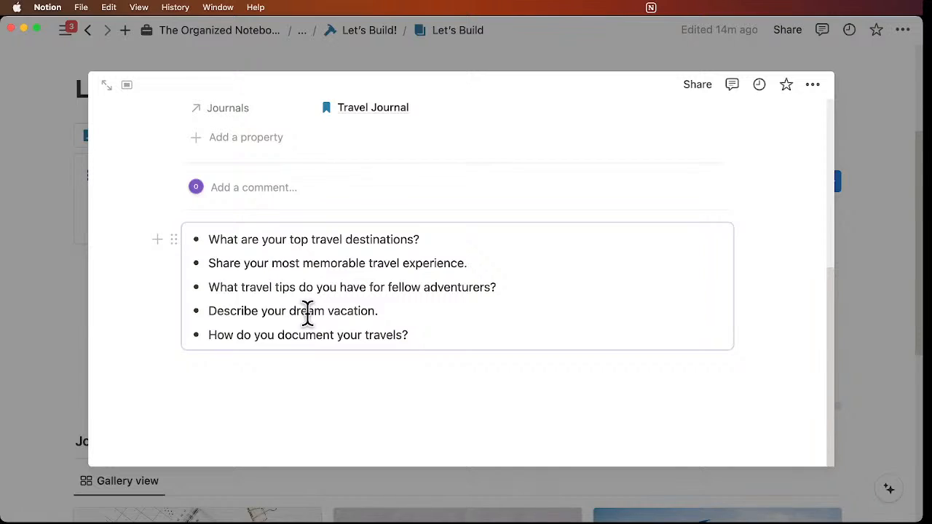
pyautogui.scroll(8, 308, 366)
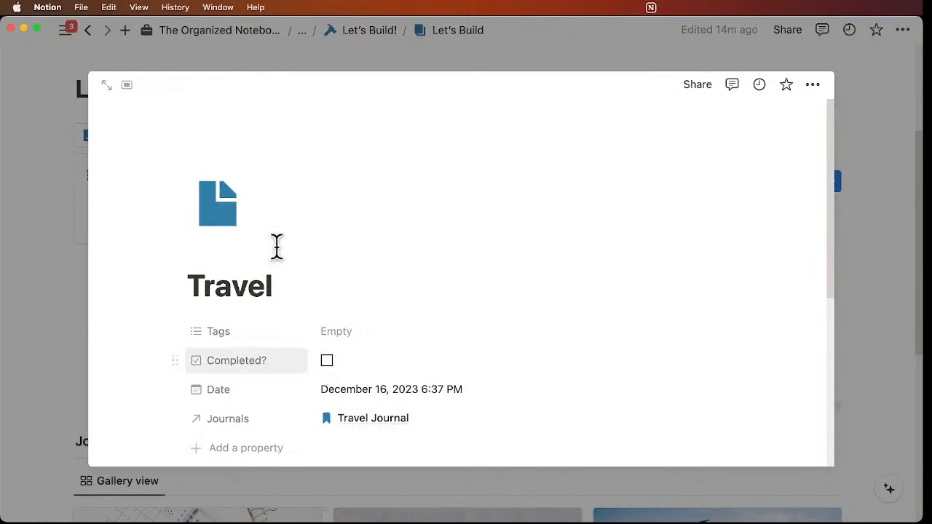
pyautogui.click(871, 237)
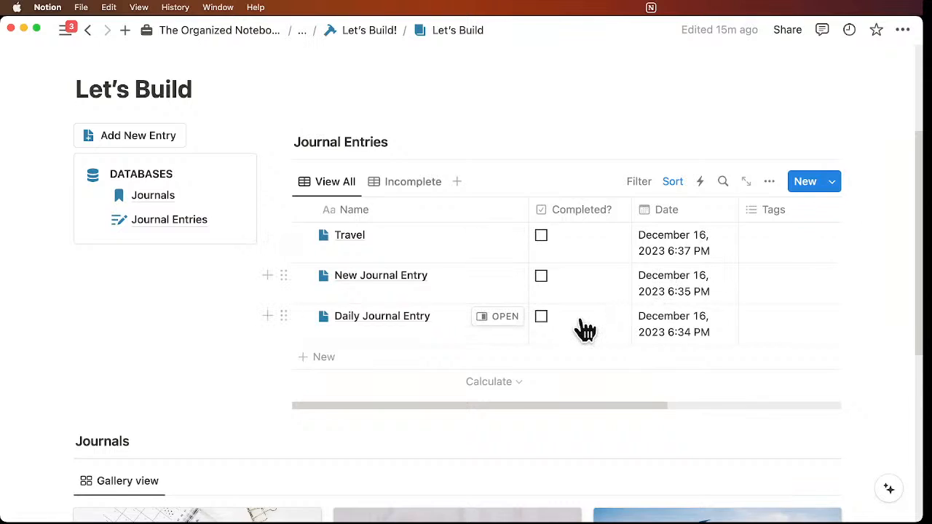
# Step: Set the Daily Journal Entry template to repeat every 1 day and save the schedule
pyautogui.scroll(-1, 584, 328)
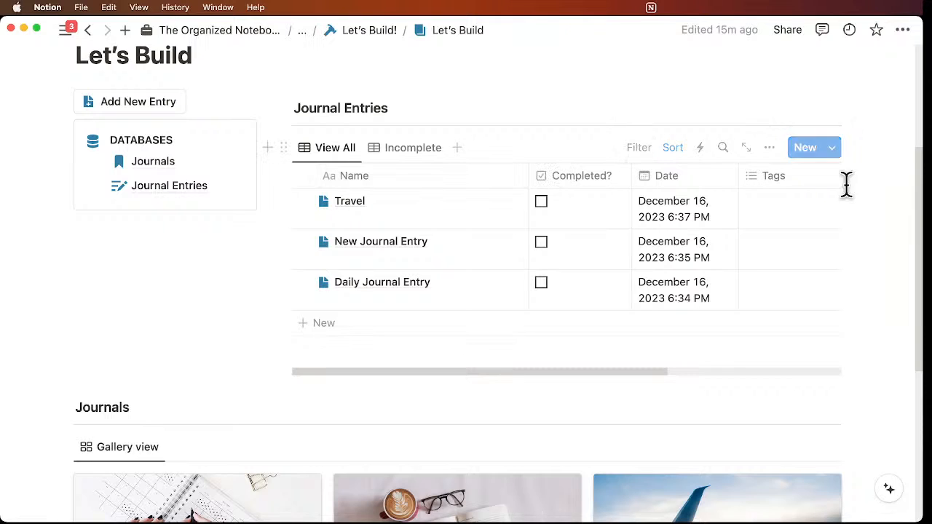
pyautogui.click(832, 148)
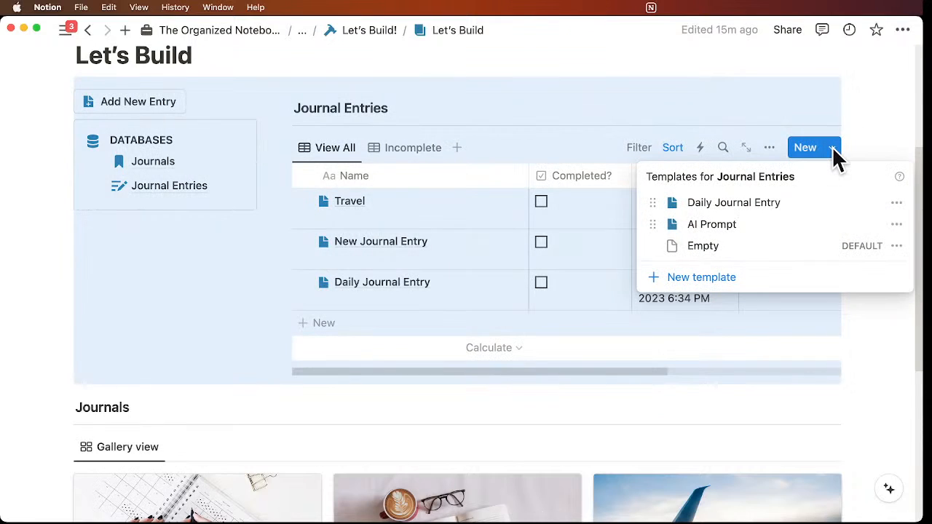
pyautogui.click(896, 203)
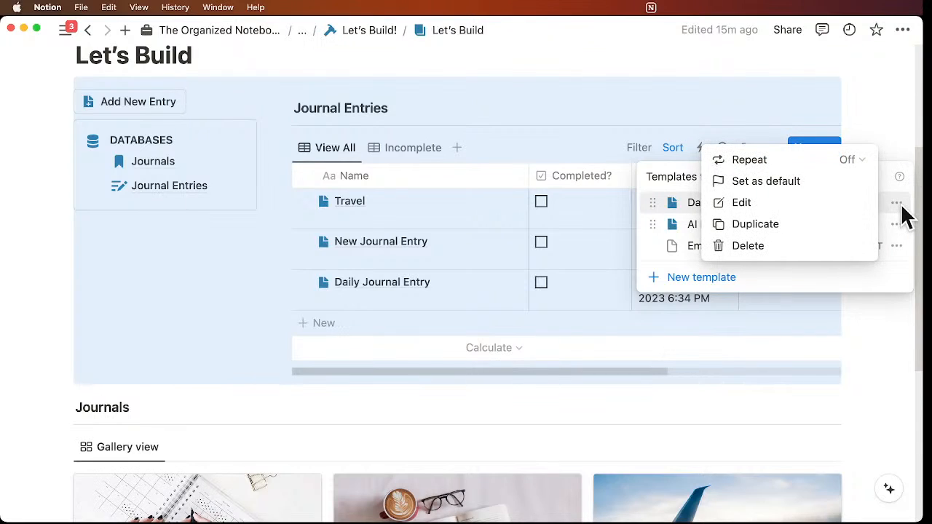
pyautogui.click(861, 162)
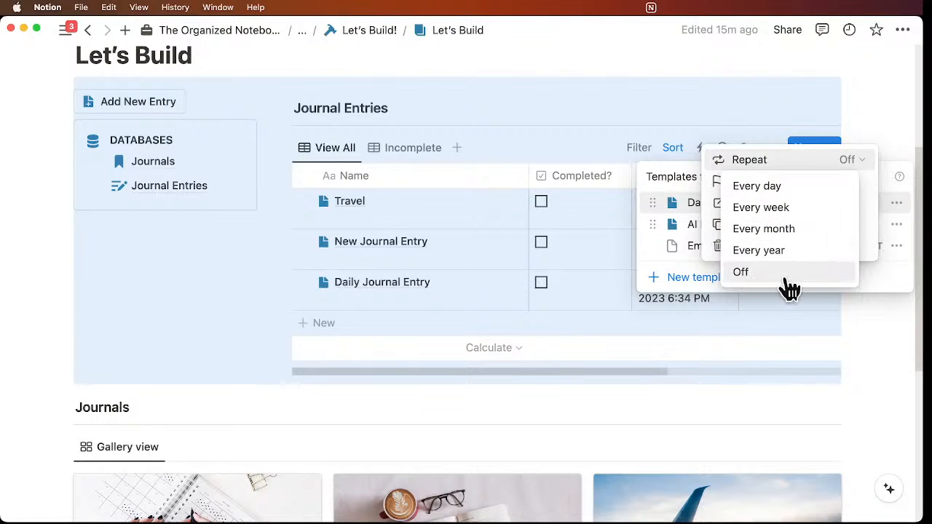
pyautogui.click(777, 192)
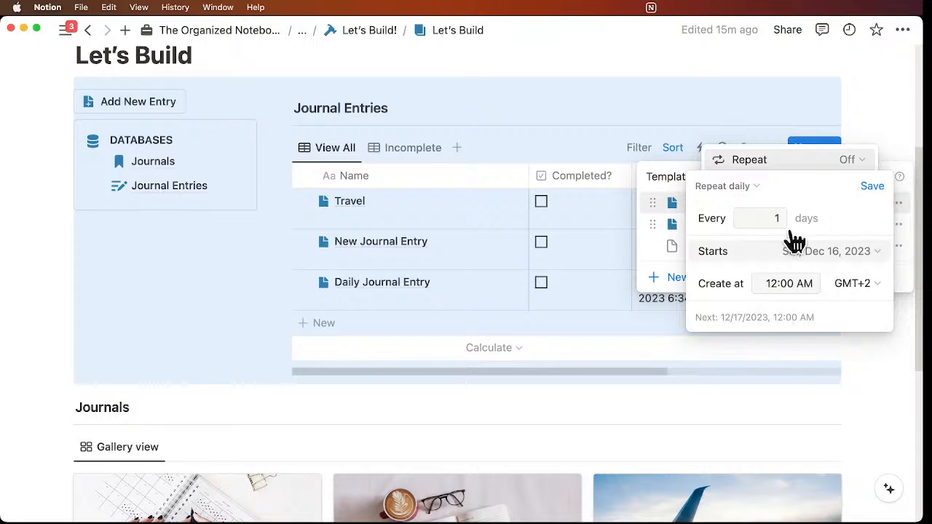
pyautogui.click(872, 187)
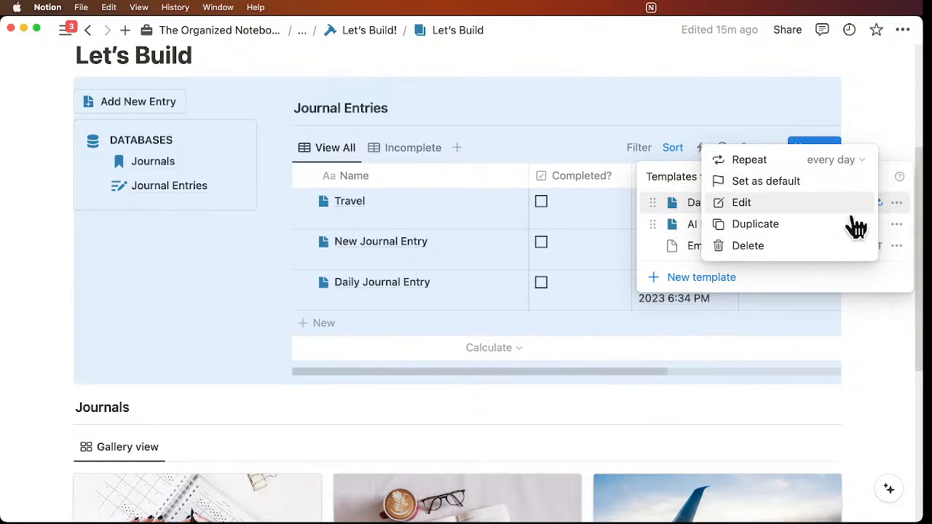
pyautogui.click(899, 155)
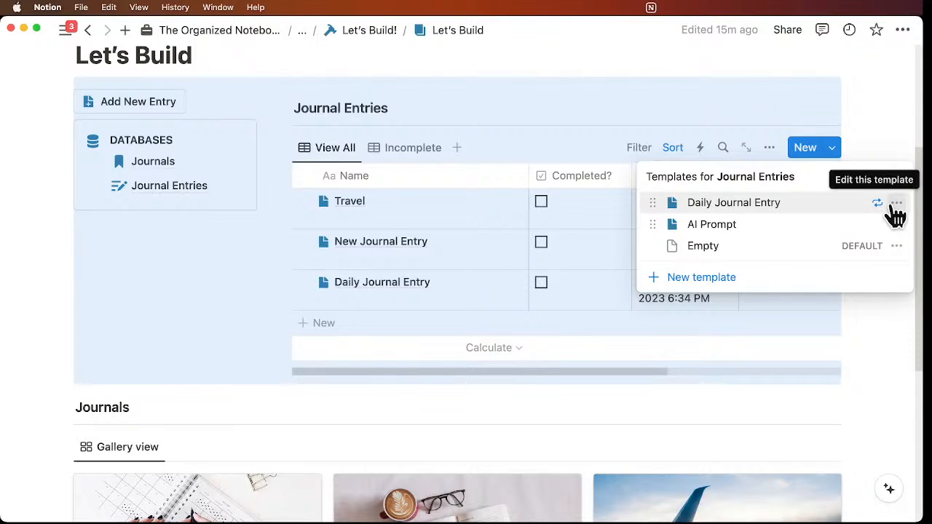
pyautogui.click(838, 102)
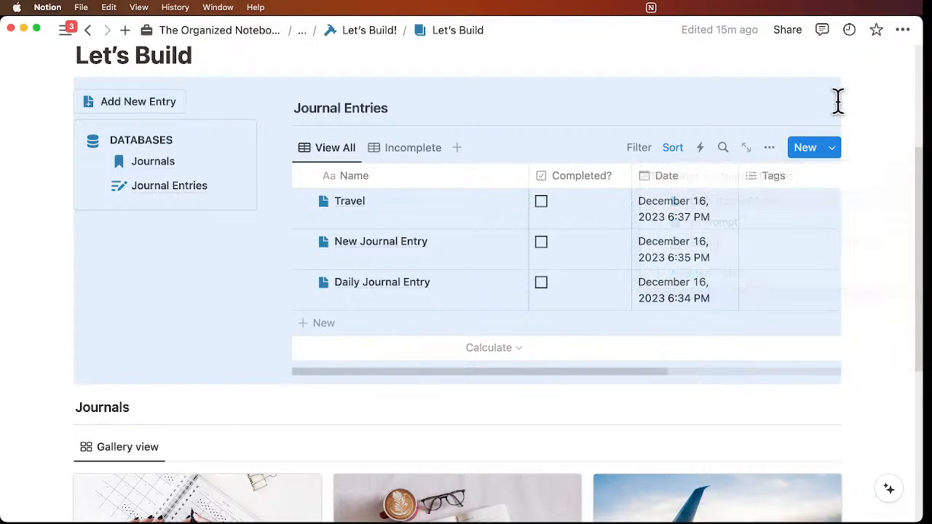
pyautogui.click(731, 111)
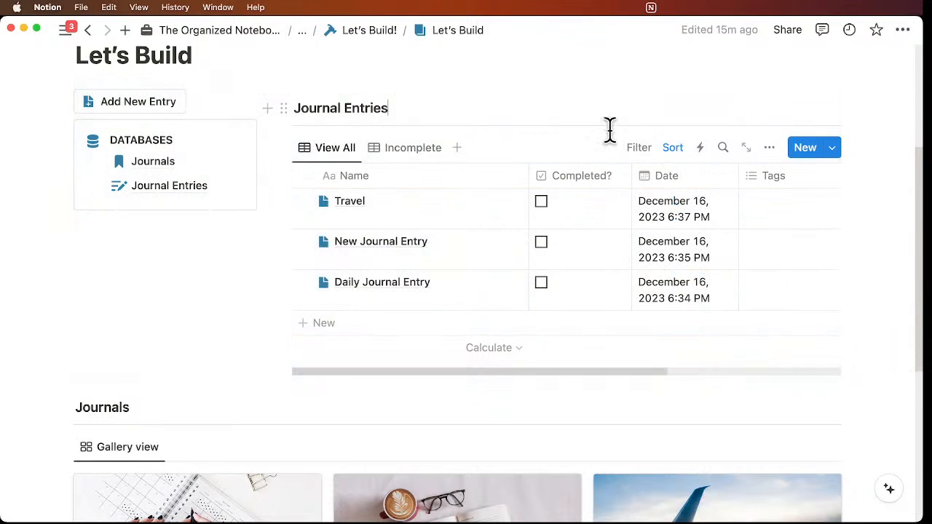
# Step: Mark the Travel and New Journal Entry rows as completed and check the filtering in the Incomplete view
pyautogui.click(411, 149)
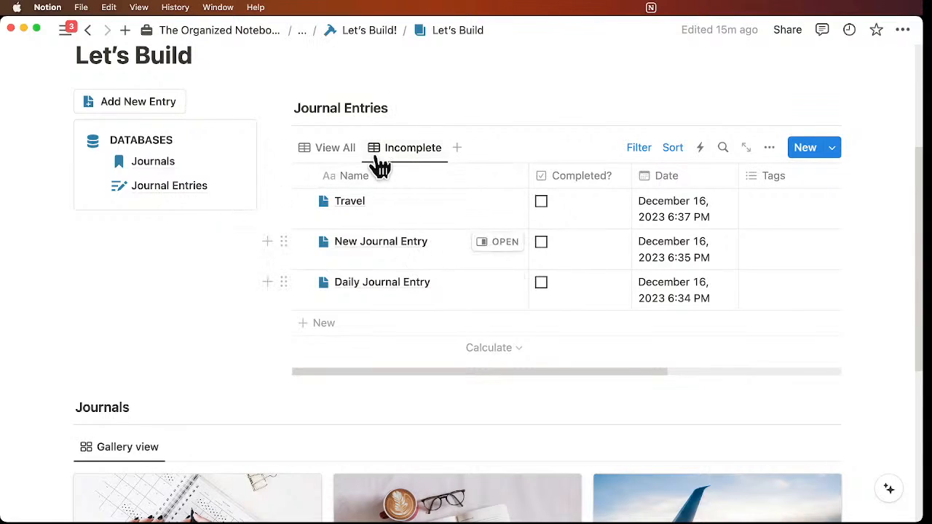
pyautogui.click(335, 152)
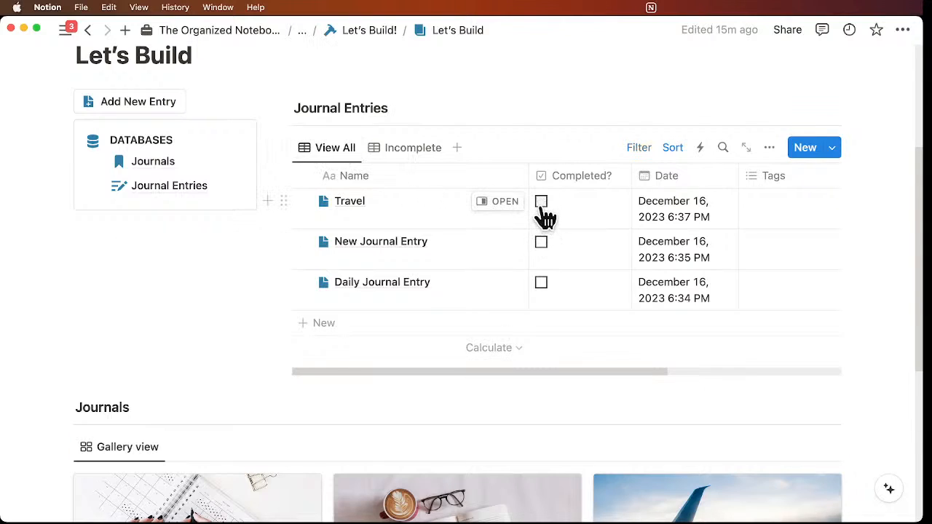
pyautogui.click(541, 202)
pyautogui.click(540, 241)
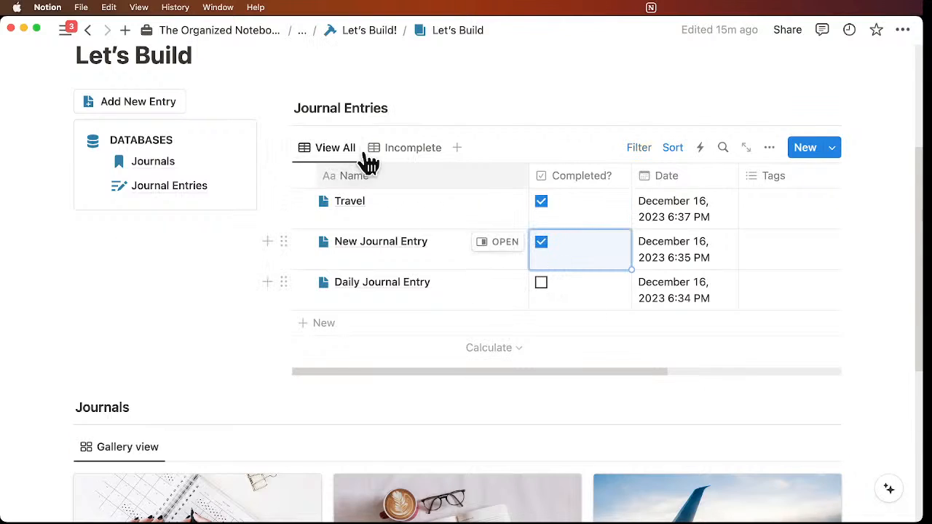
pyautogui.click(411, 153)
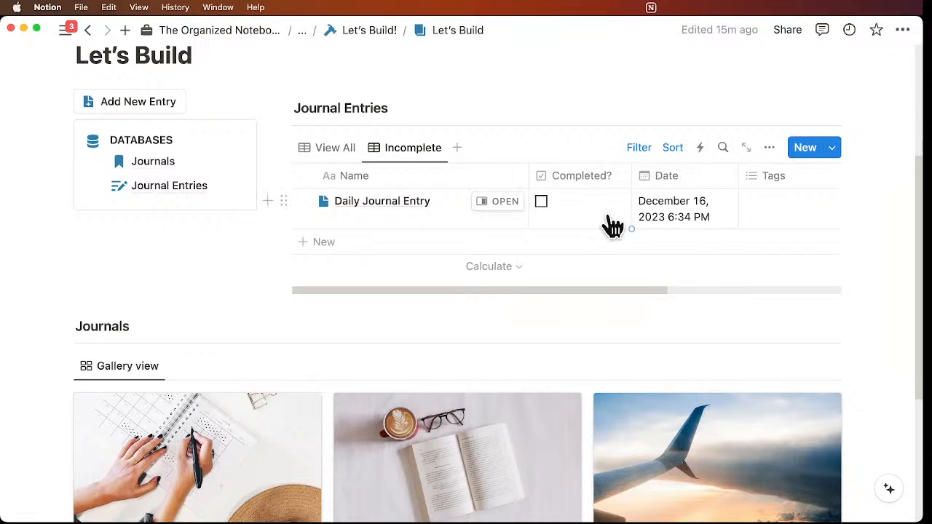
pyautogui.click(333, 147)
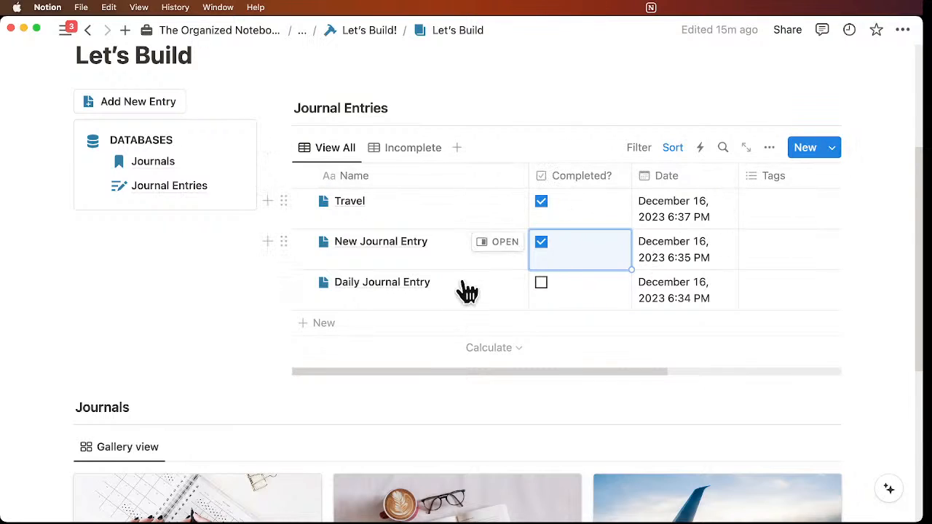
# Step: Freeze the Journal Entries table up to the Name column in the View All view
pyautogui.hscroll(5, 666, 235)
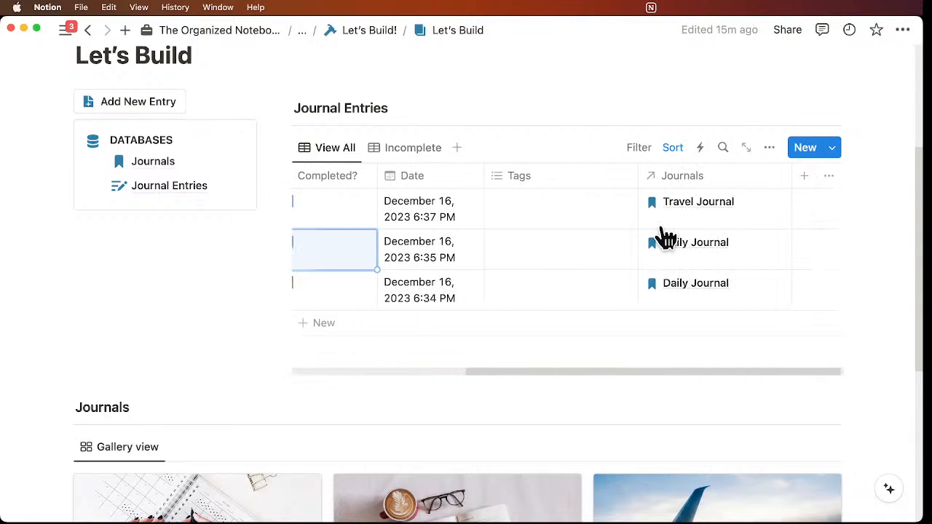
pyautogui.hscroll(-5, 593, 234)
pyautogui.hscroll(5, 591, 234)
pyautogui.hscroll(-5, 589, 233)
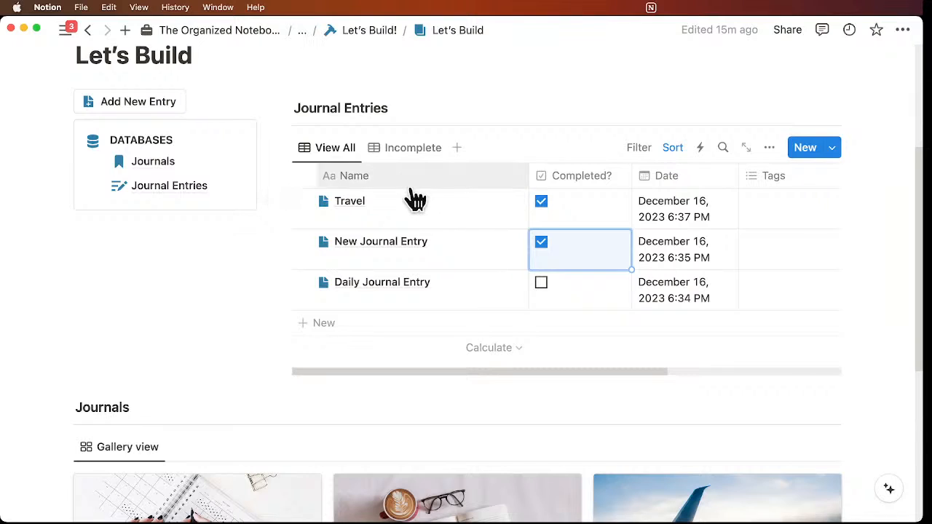
pyautogui.click(417, 182)
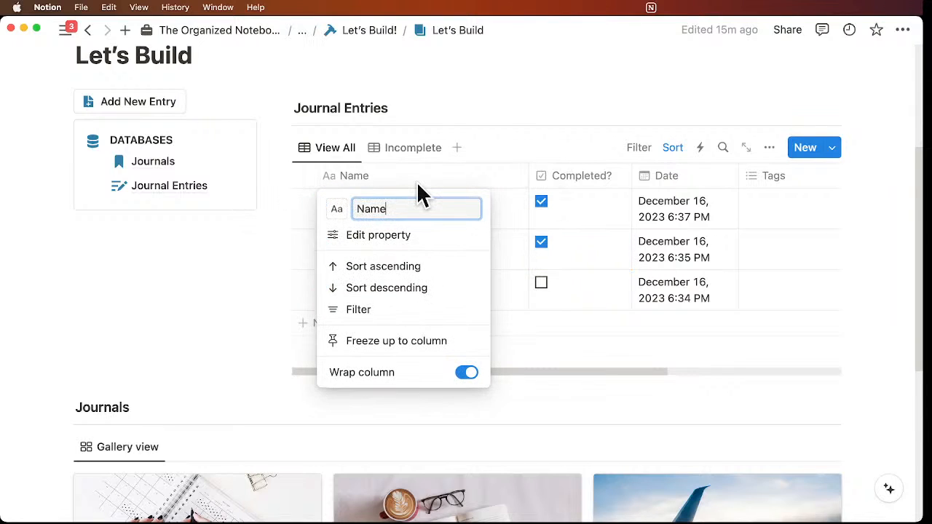
pyautogui.click(391, 345)
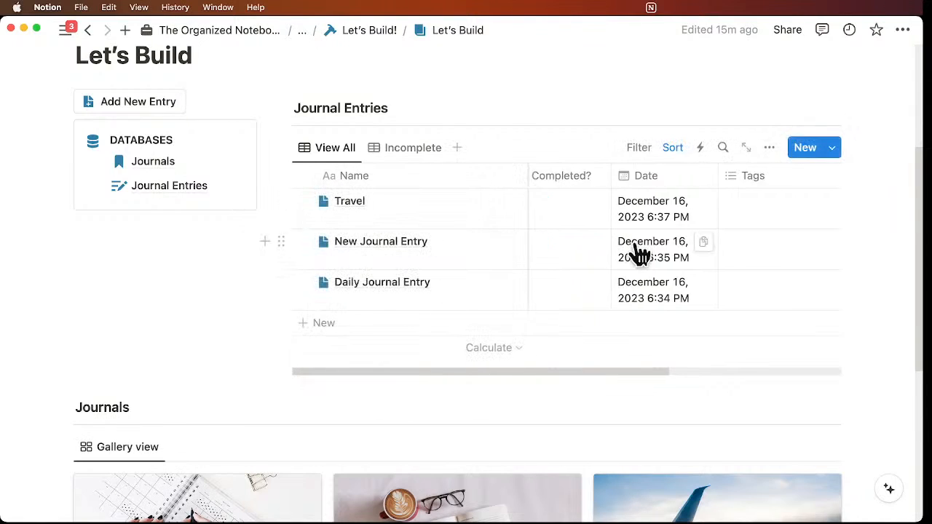
pyautogui.hscroll(5, 634, 254)
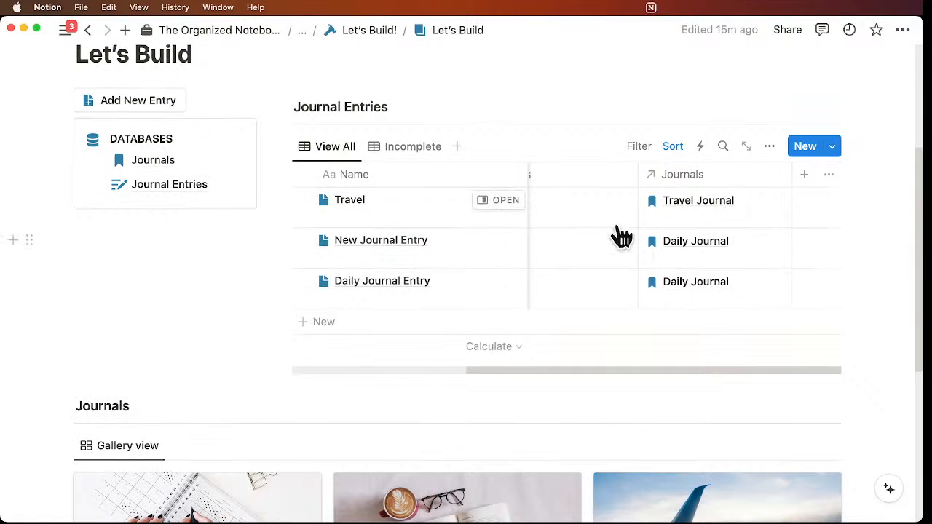
pyautogui.hscroll(-5, 619, 238)
pyautogui.hscroll(5, 624, 238)
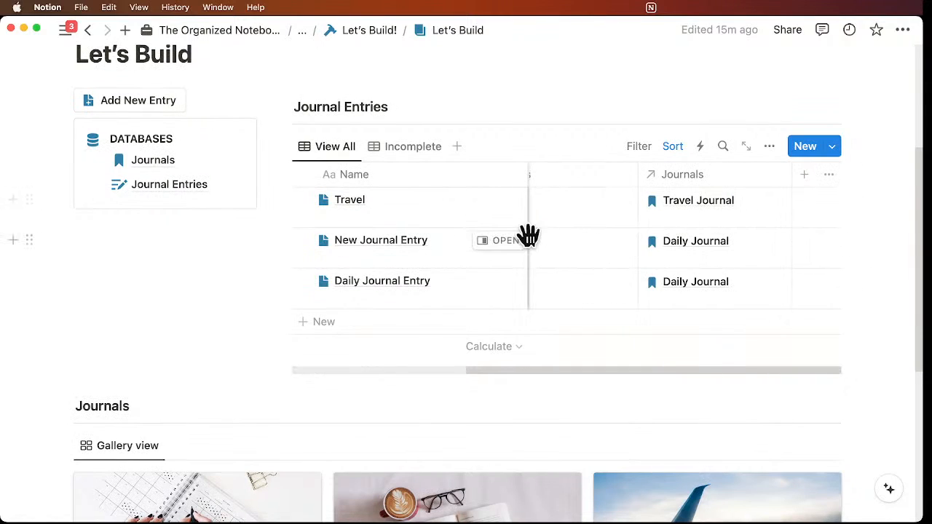
# Step: Freeze the table up to the Name column in the Incomplete view as well and return to View All
pyautogui.click(399, 154)
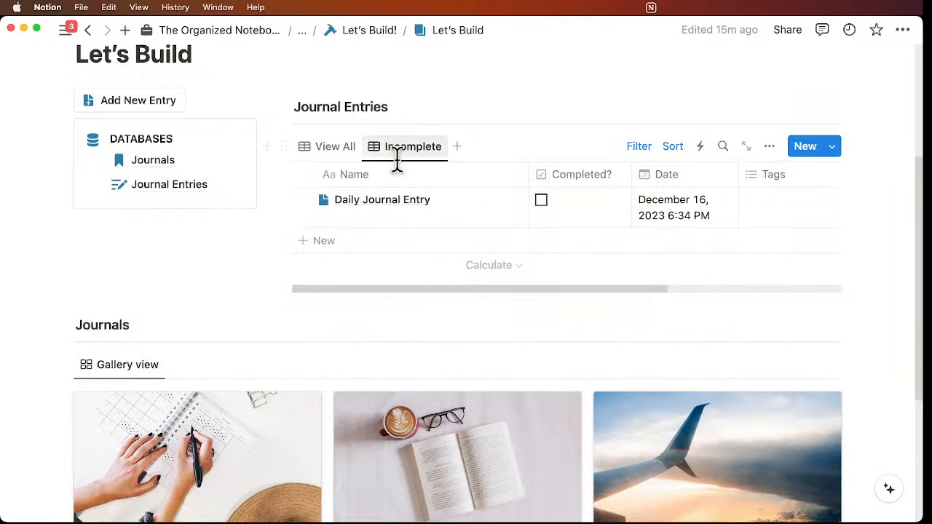
pyautogui.click(397, 179)
pyautogui.click(392, 341)
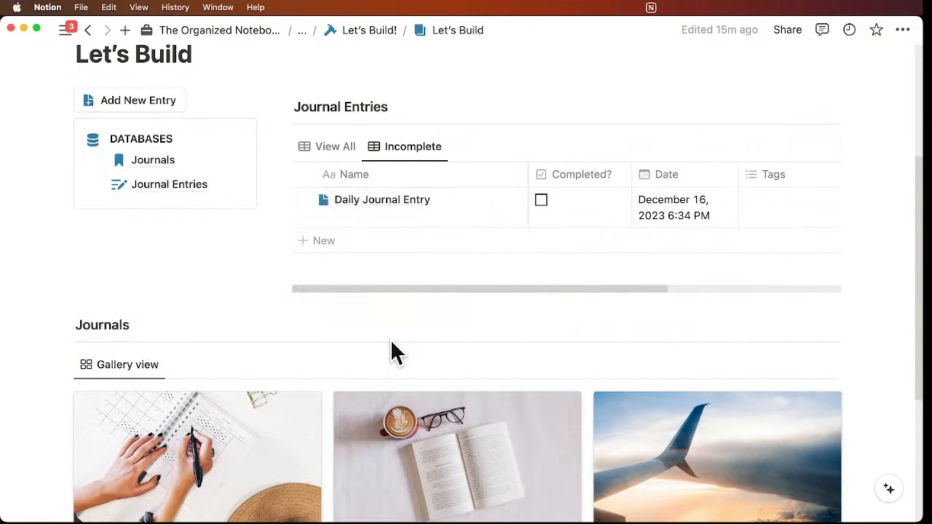
pyautogui.hscroll(5, 574, 229)
pyautogui.hscroll(-4, 575, 229)
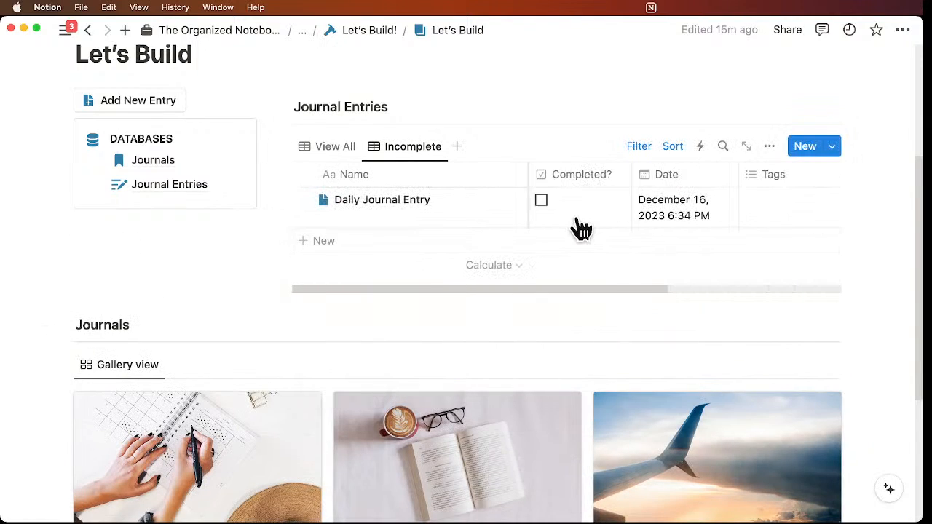
pyautogui.click(339, 150)
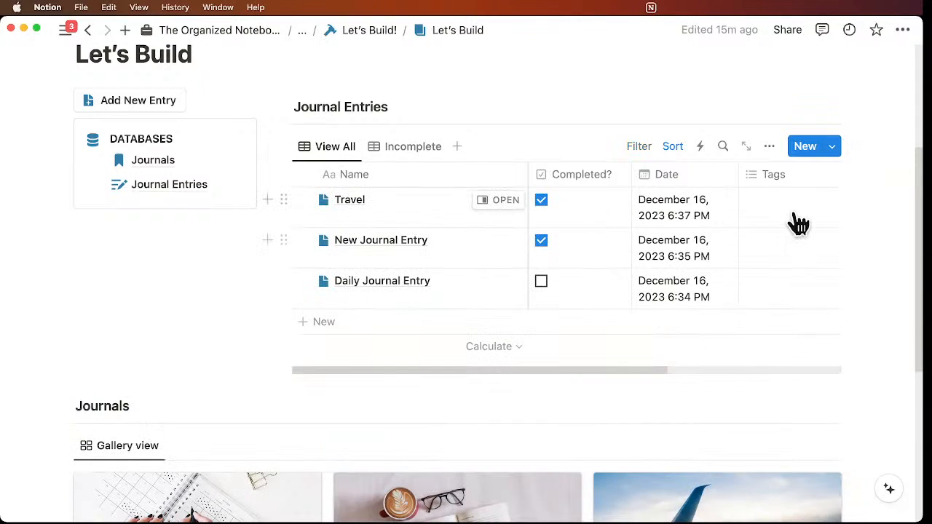
# Step: Duplicate the Daily Journal Entry template and rename the copy to "Weekly Journal Entry"
pyautogui.click(835, 150)
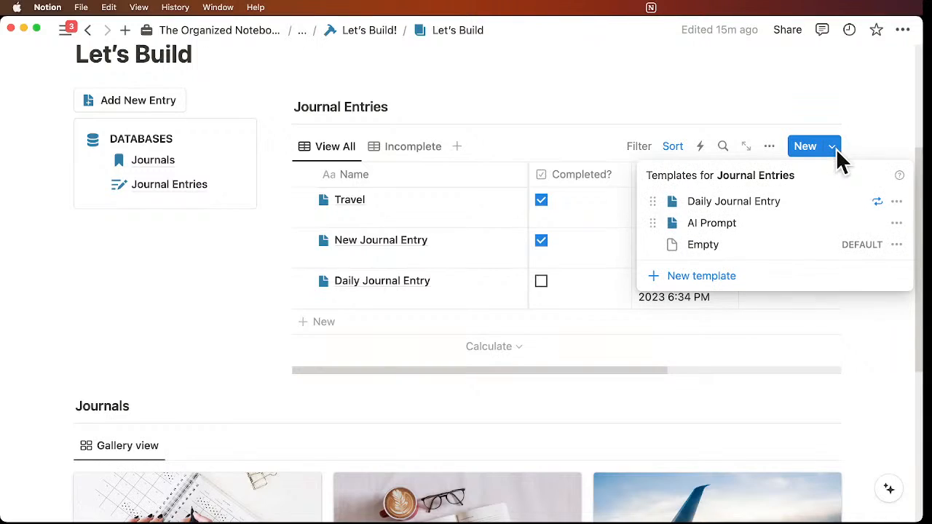
pyautogui.click(896, 201)
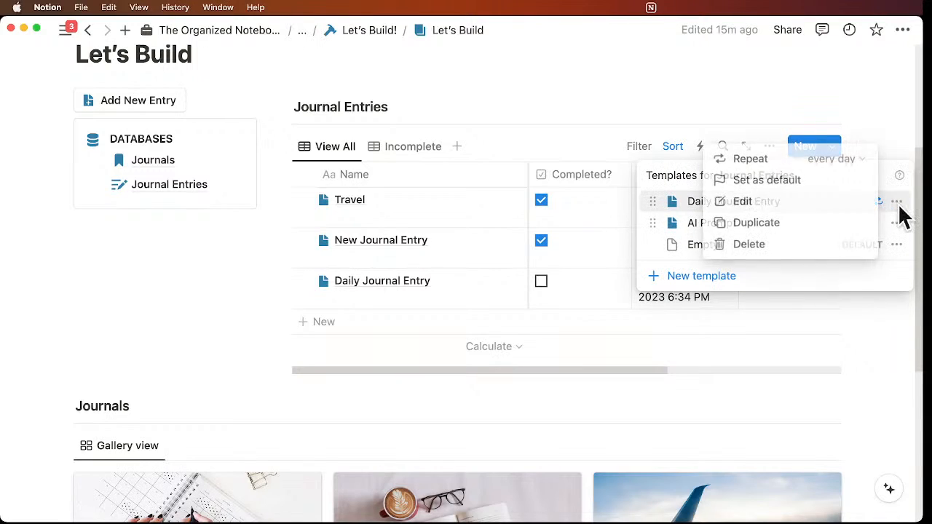
pyautogui.click(836, 231)
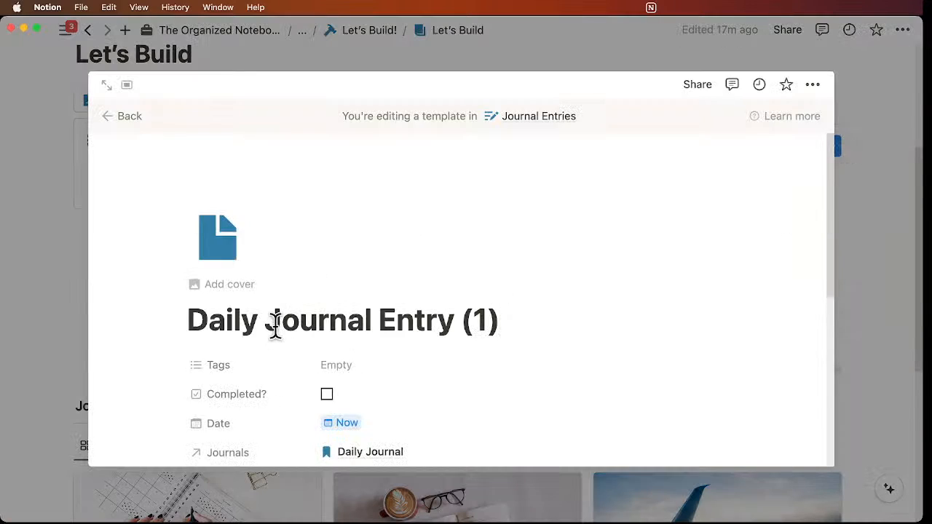
pyautogui.tripleClick(274, 321)
pyautogui.write('Week')
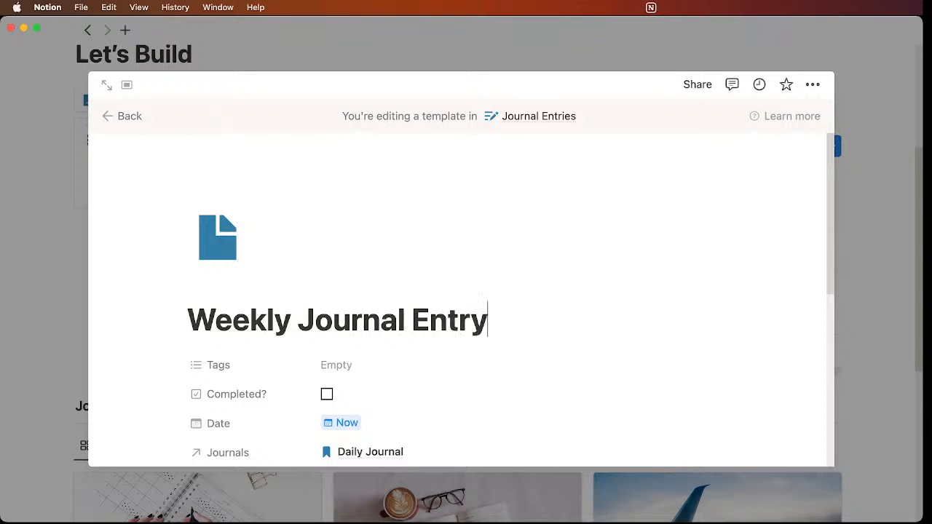
pyautogui.write('ly Journal Entry')
pyautogui.scroll(-8, 424, 322)
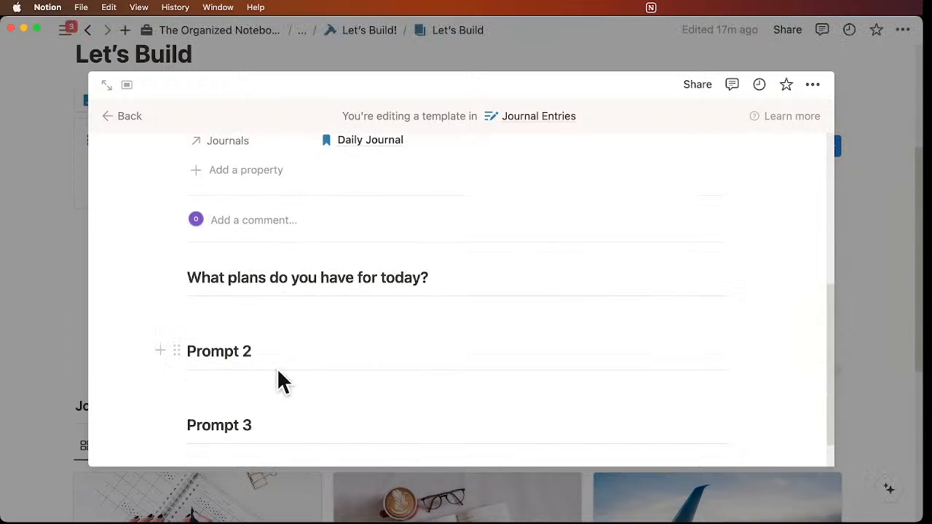
# Step: Change the first prompt in the Weekly Journal Entry template to "What plans do you have for this week?"
pyautogui.doubleClick(418, 277)
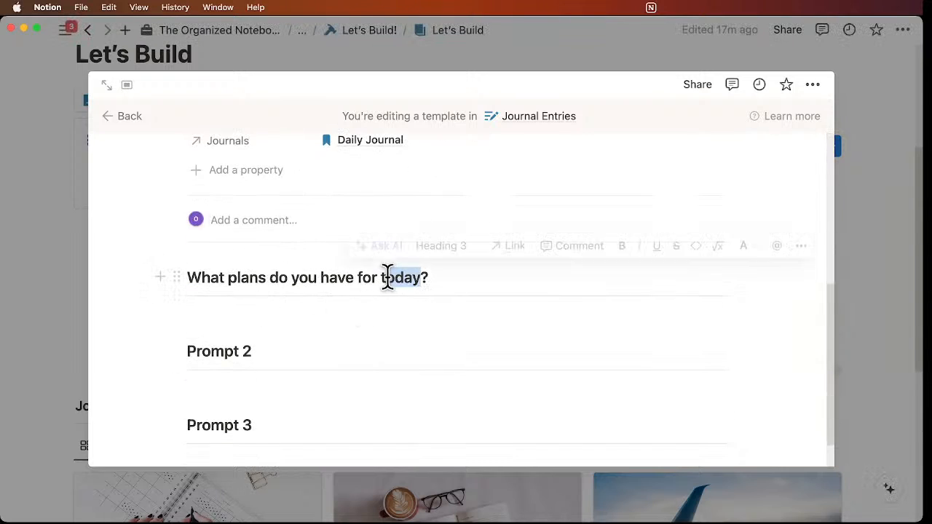
pyautogui.write('this week')
pyautogui.scroll(3, 441, 302)
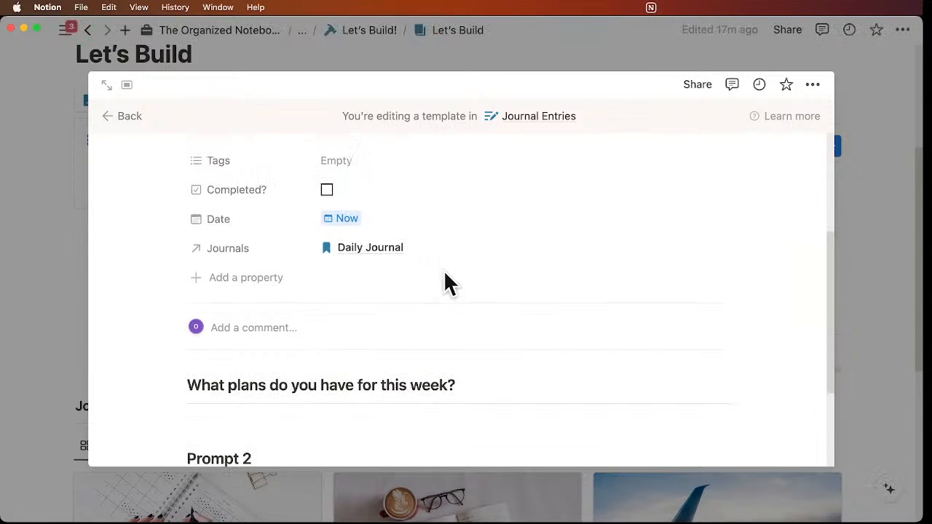
# Step: Remove the Daily Journal relation from the Weekly Journal Entry template and return to the Let's Build page
pyautogui.click(702, 252)
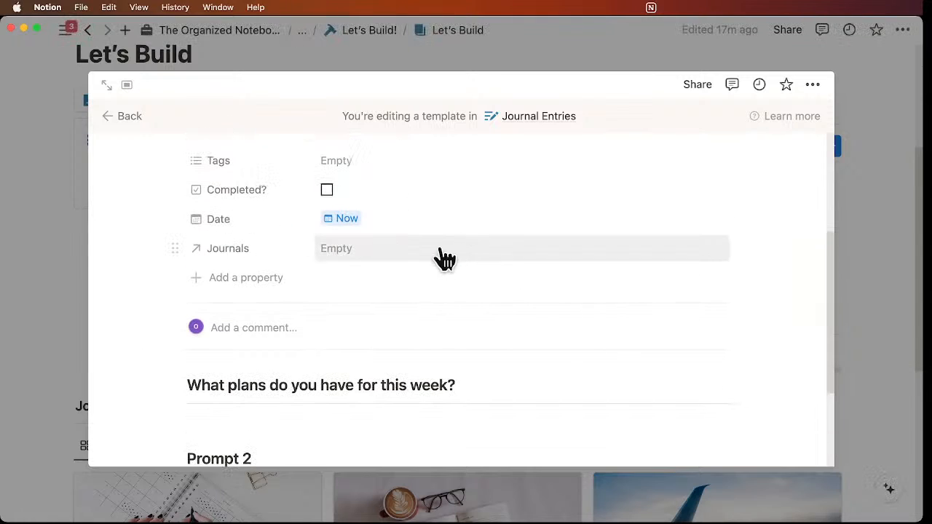
pyautogui.scroll(5, 450, 254)
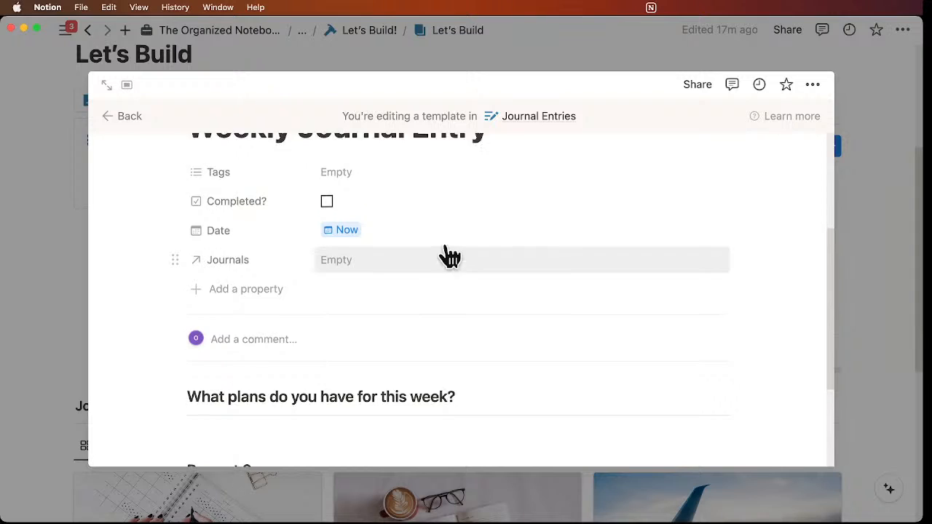
pyautogui.scroll(-5, 360, 357)
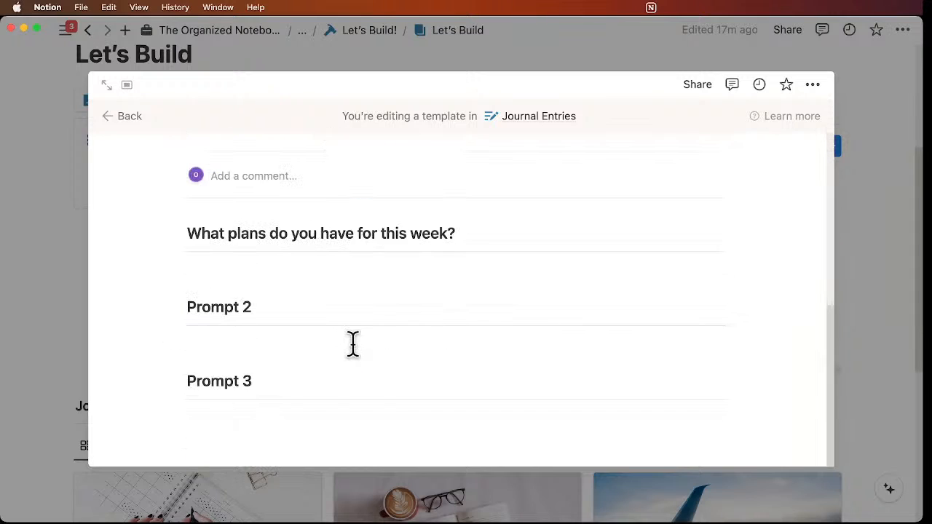
pyautogui.scroll(5, 353, 343)
pyautogui.click(135, 117)
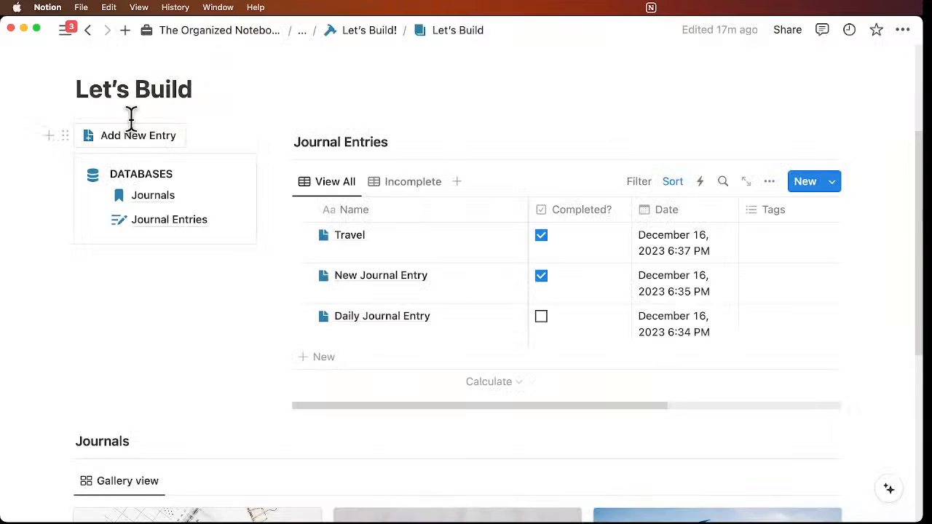
# Step: Create a new entry with Add New Entry, apply the Weekly Journal Entry template, check its content and close it
pyautogui.scroll(-3, 313, 342)
pyautogui.scroll(4, 277, 291)
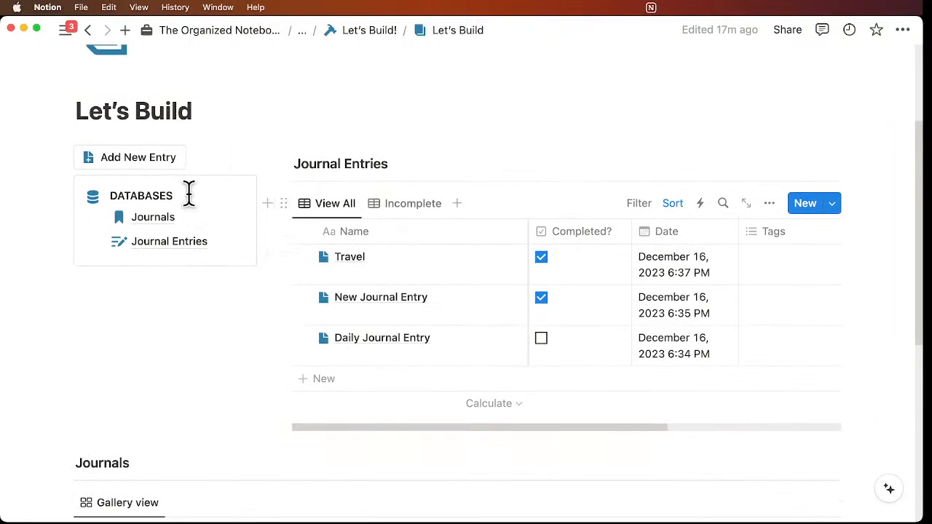
pyautogui.click(157, 161)
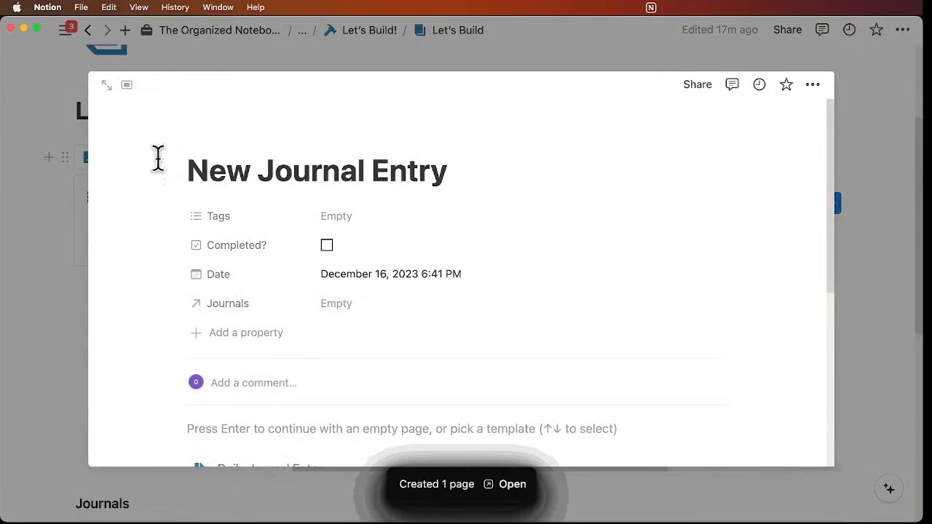
pyautogui.scroll(-4, 279, 162)
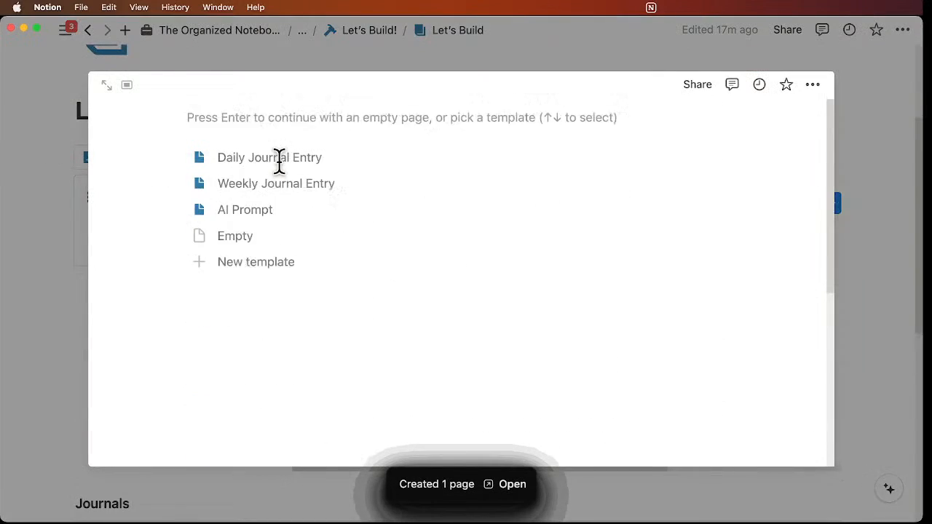
pyautogui.click(320, 173)
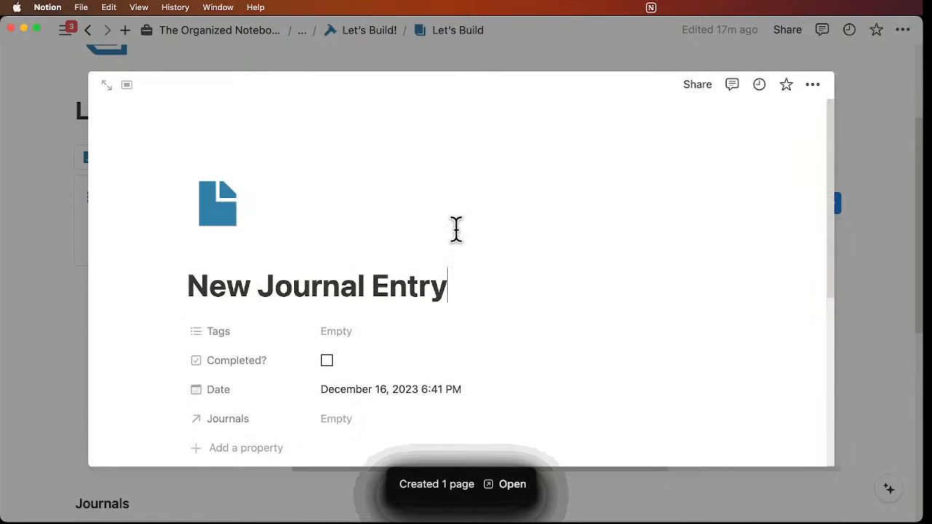
pyautogui.scroll(-3, 455, 233)
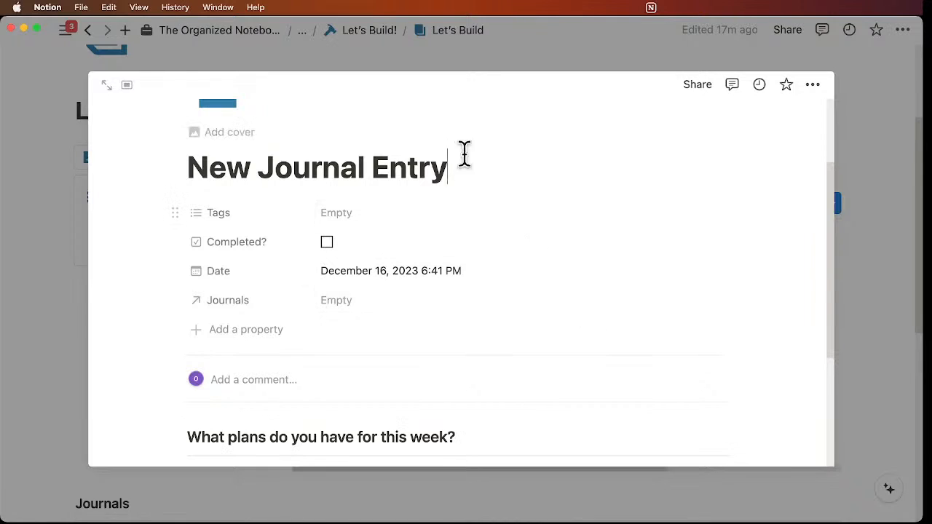
pyautogui.scroll(3, 819, 208)
pyautogui.click(883, 218)
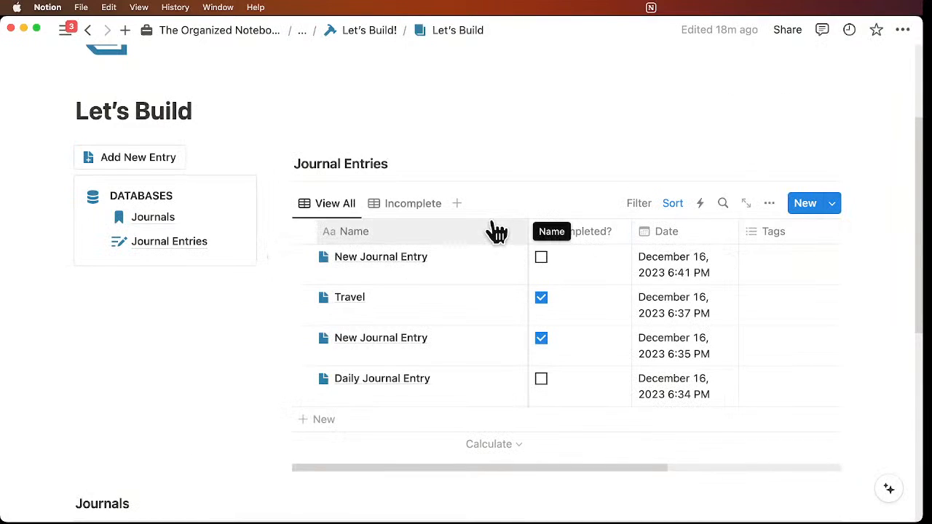
# Step: Search the new property types on Journal Entries for "creat" and "last" to view the time options, without adding one
pyautogui.hscroll(5, 499, 264)
pyautogui.hscroll(-3, 561, 276)
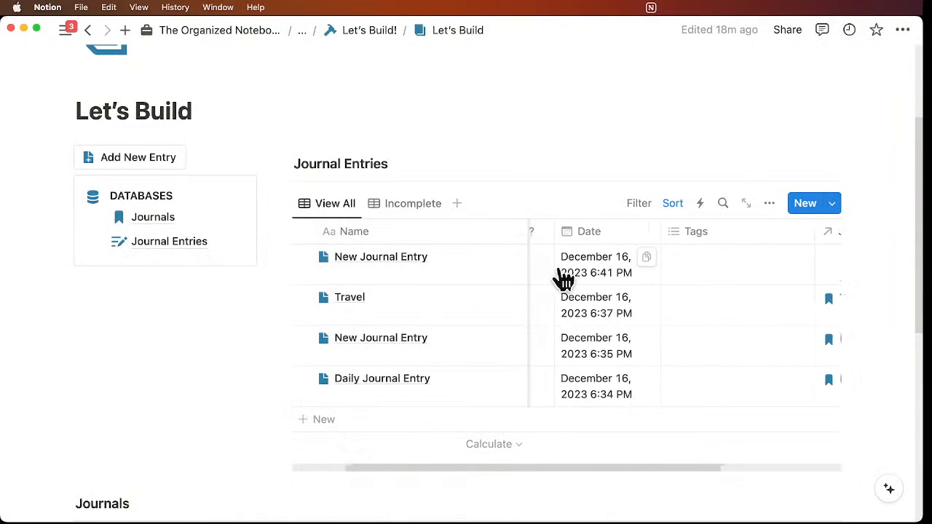
pyautogui.hscroll(-1, 563, 279)
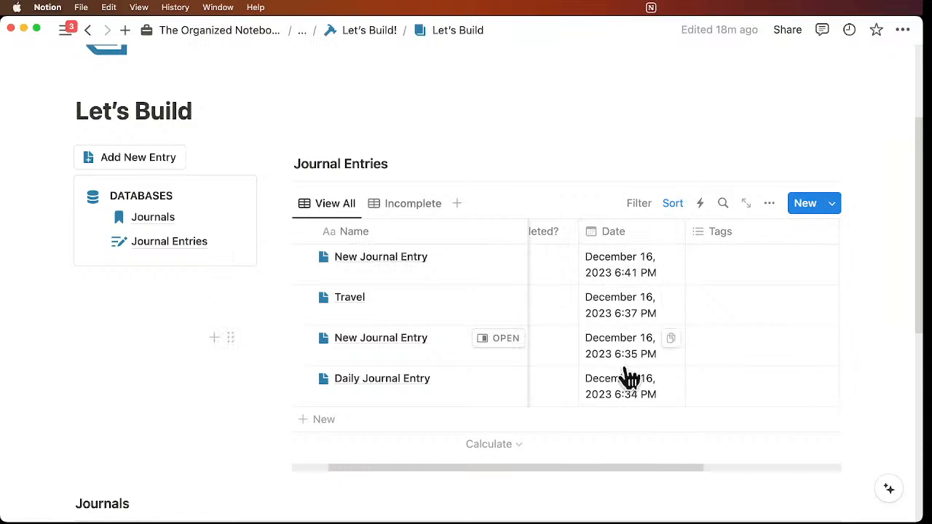
pyautogui.hscroll(1, 626, 349)
pyautogui.hscroll(5, 626, 357)
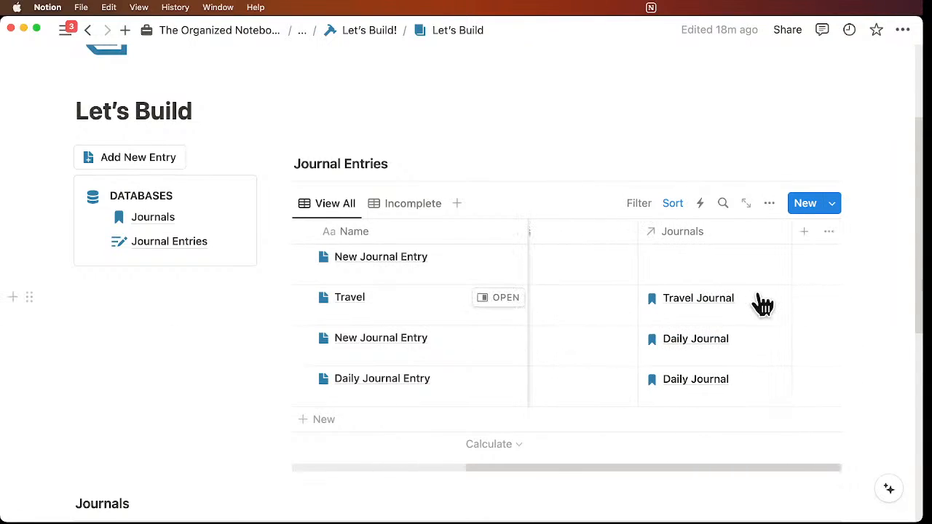
pyautogui.click(805, 234)
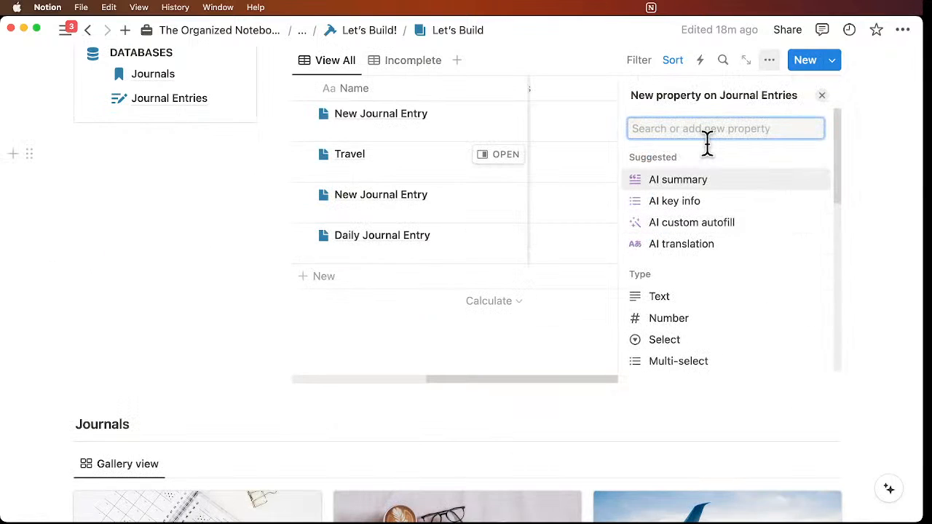
pyautogui.write('creat')
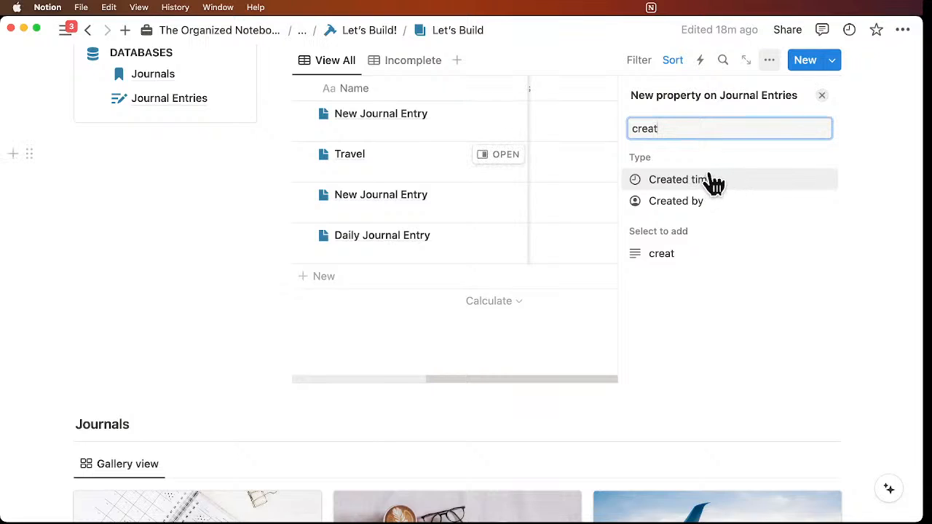
pyautogui.press('BackSpace')
pyautogui.press('BackSpace')
pyautogui.press('BackSpace')
pyautogui.press('BackSpace')
pyautogui.press('BackSpace')
pyautogui.write('e')
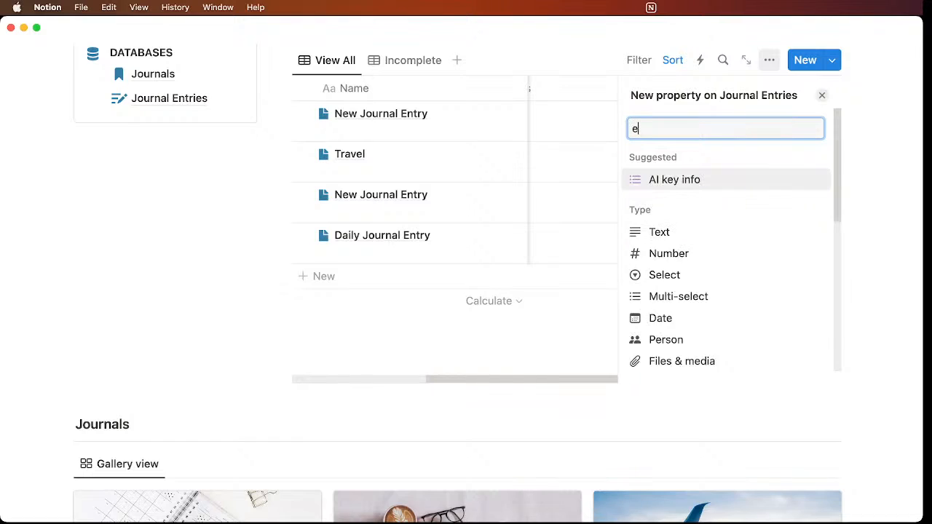
pyautogui.write('d')
pyautogui.press('BackSpace')
pyautogui.press('BackSpace')
pyautogui.write('last')
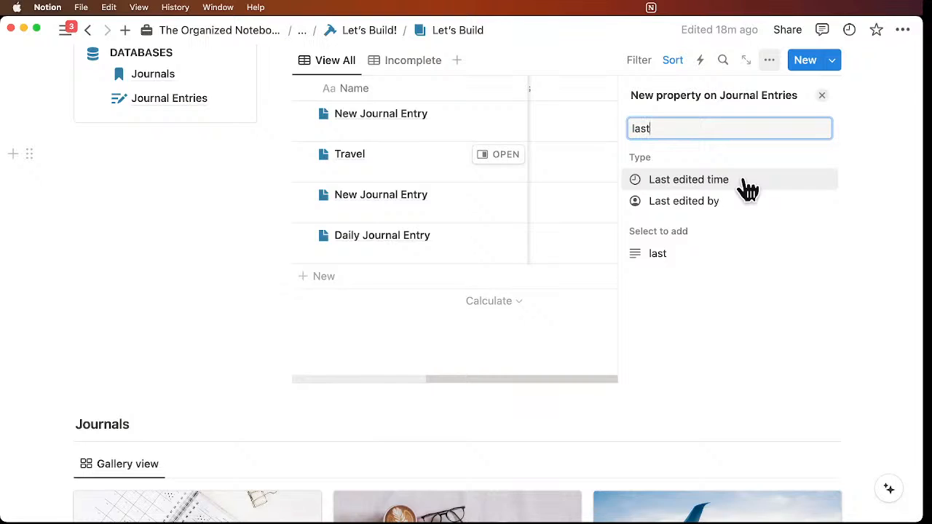
pyautogui.click(821, 95)
pyautogui.hscroll(-3, 687, 177)
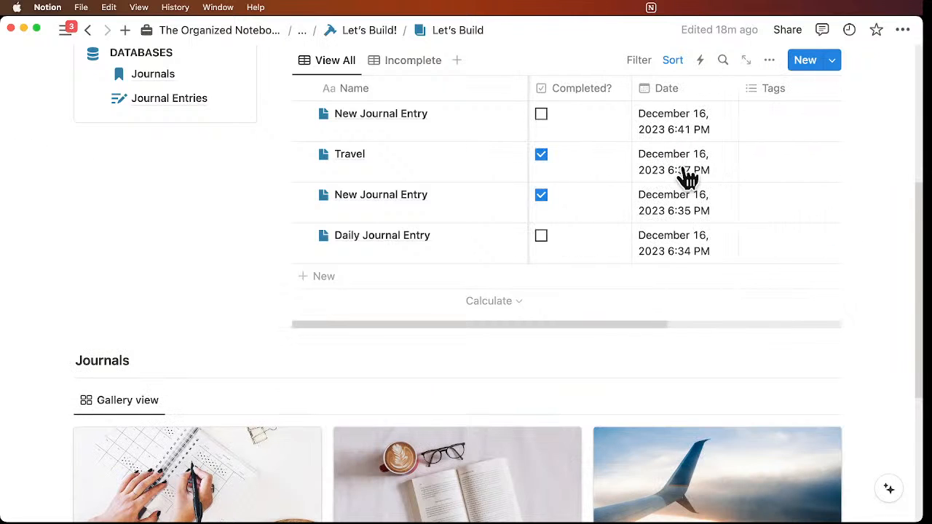
# Step: Look through the layout choices for the View All view of Journal Entries, keeping the table layout
pyautogui.scroll(2, 687, 177)
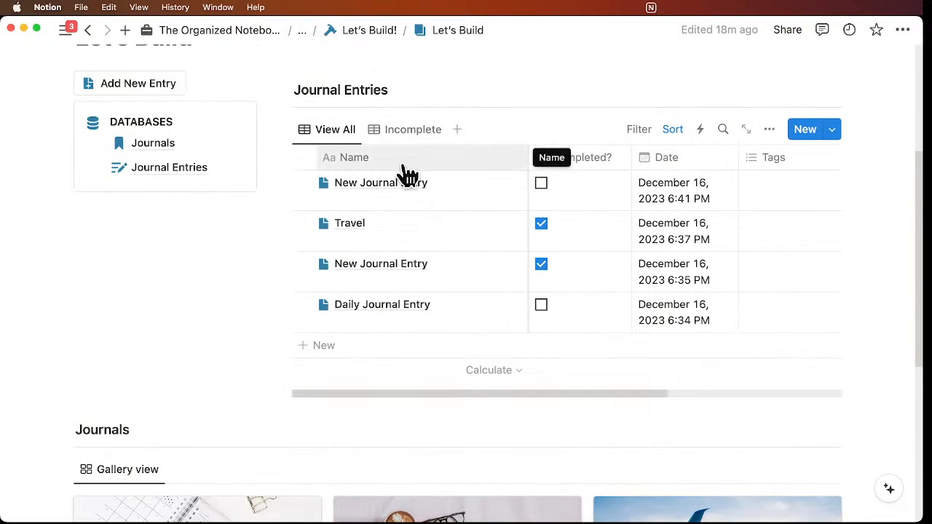
pyautogui.scroll(1, 401, 235)
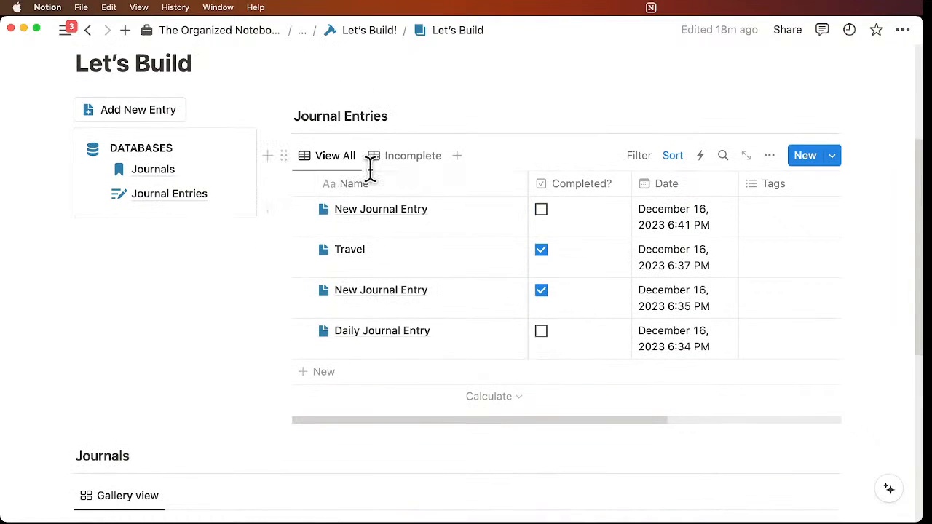
pyautogui.scroll(1, 444, 204)
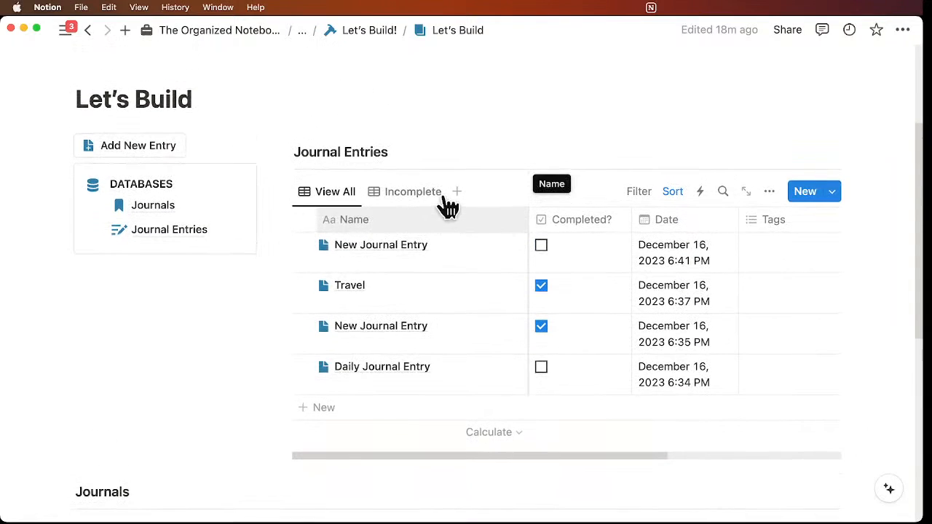
pyautogui.click(776, 207)
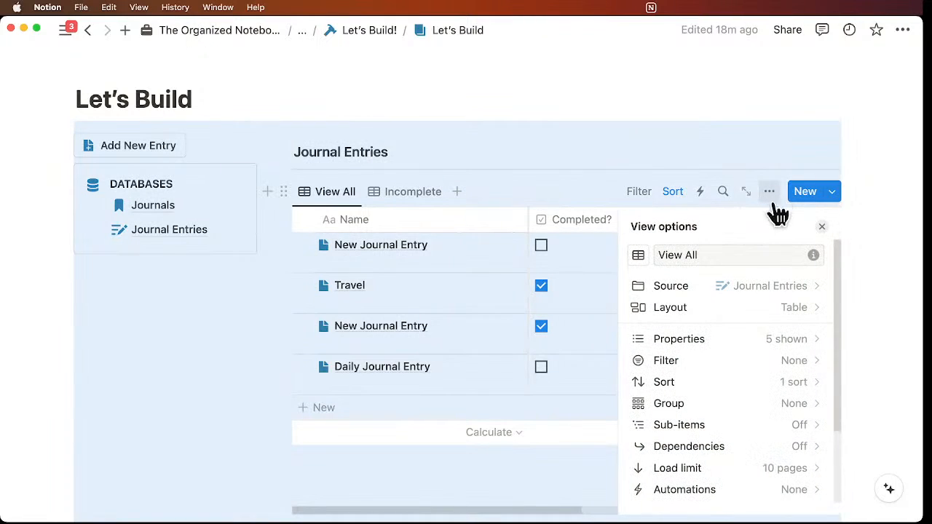
pyautogui.click(776, 308)
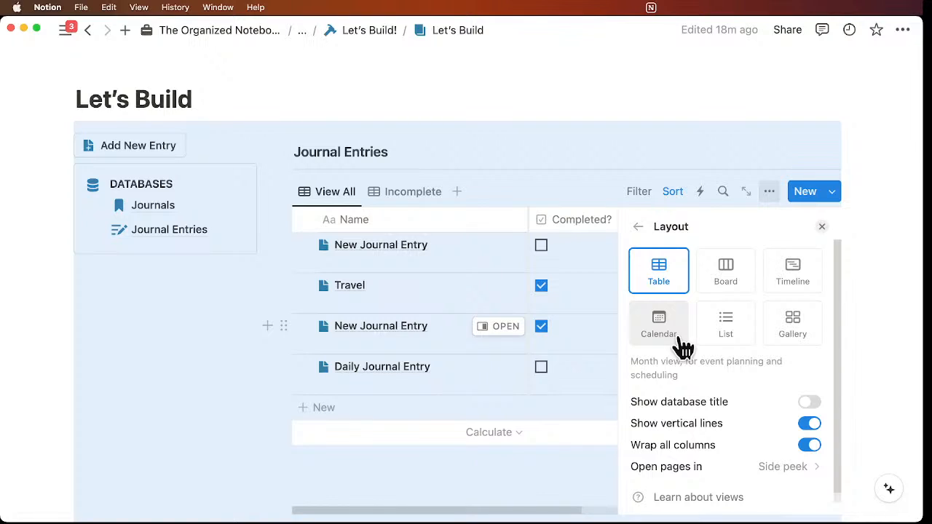
pyautogui.click(822, 228)
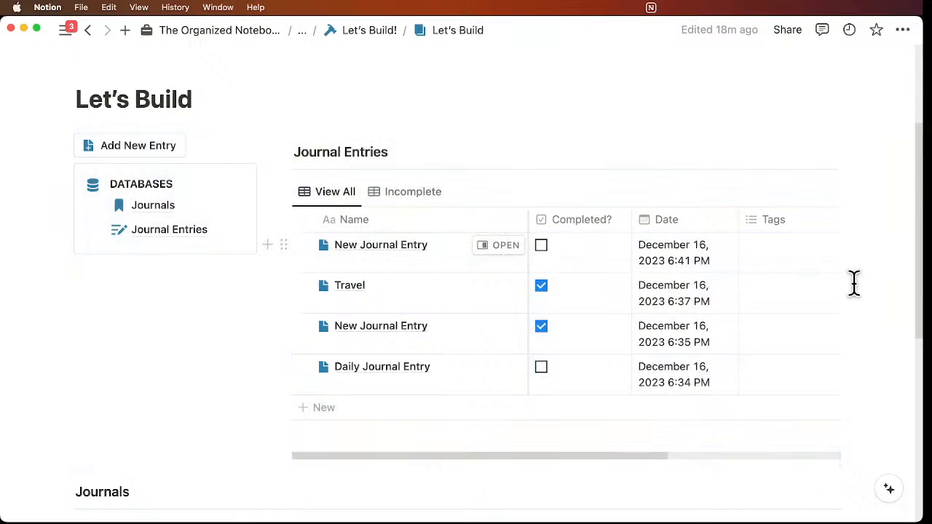
# Step: Review the finished Let's Build page, from the Journal Entries table to the Journals gallery
pyautogui.scroll(2, 794, 341)
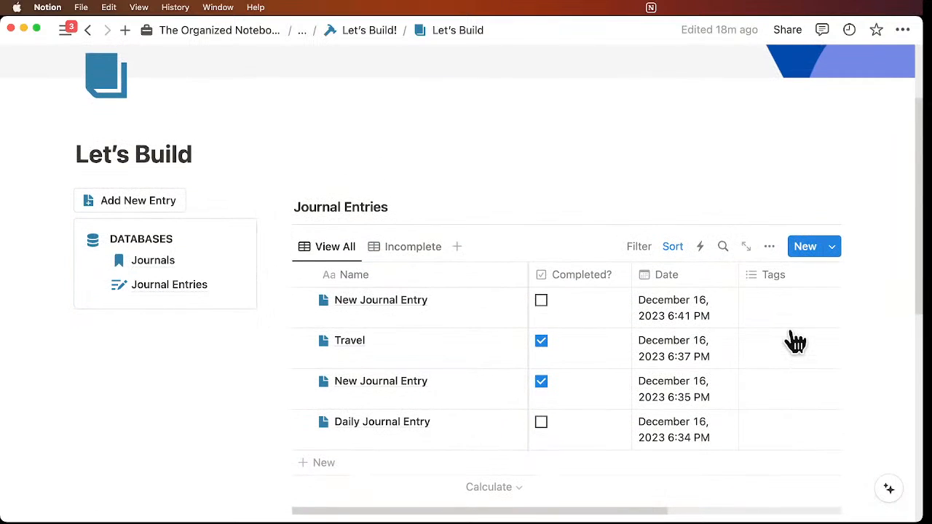
pyautogui.scroll(1, 793, 340)
pyautogui.scroll(-2, 786, 386)
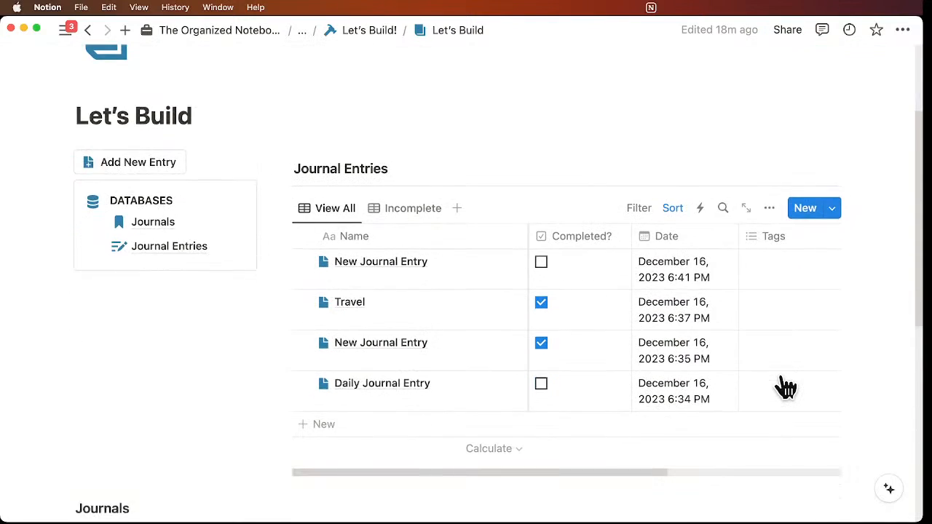
pyautogui.scroll(-6, 785, 386)
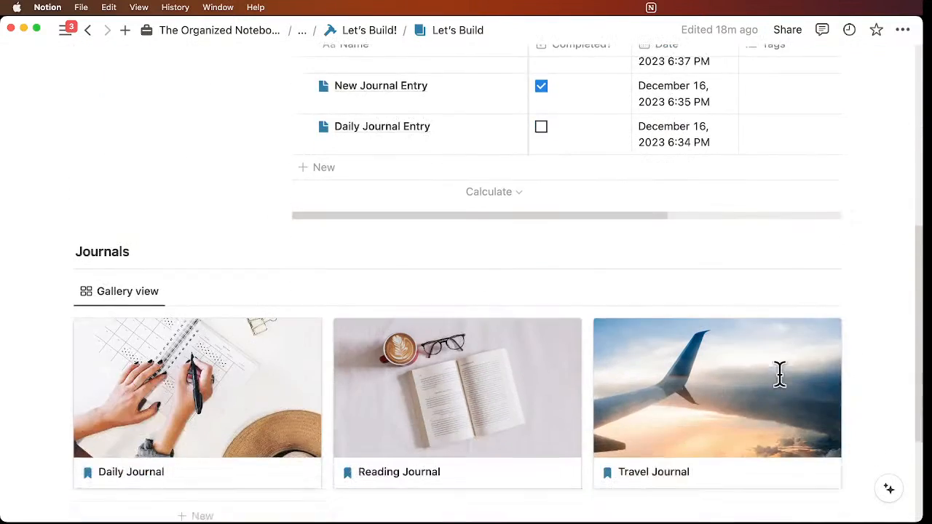
pyautogui.scroll(-2, 779, 374)
pyautogui.scroll(6, 763, 362)
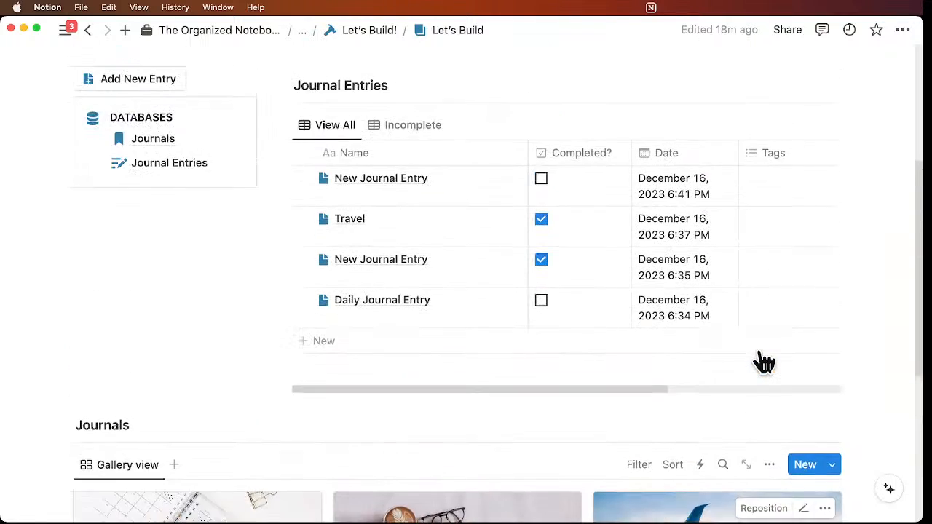
pyautogui.scroll(2, 763, 362)
pyautogui.scroll(2, 762, 359)
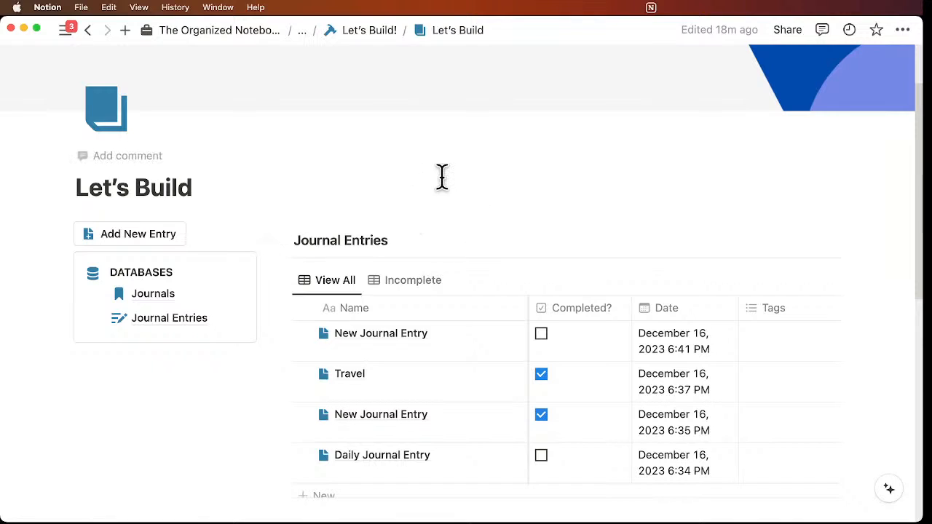
# Step: Go to the parent "Let's Build!" page and look over its "Want more features?" section
pyautogui.click(370, 32)
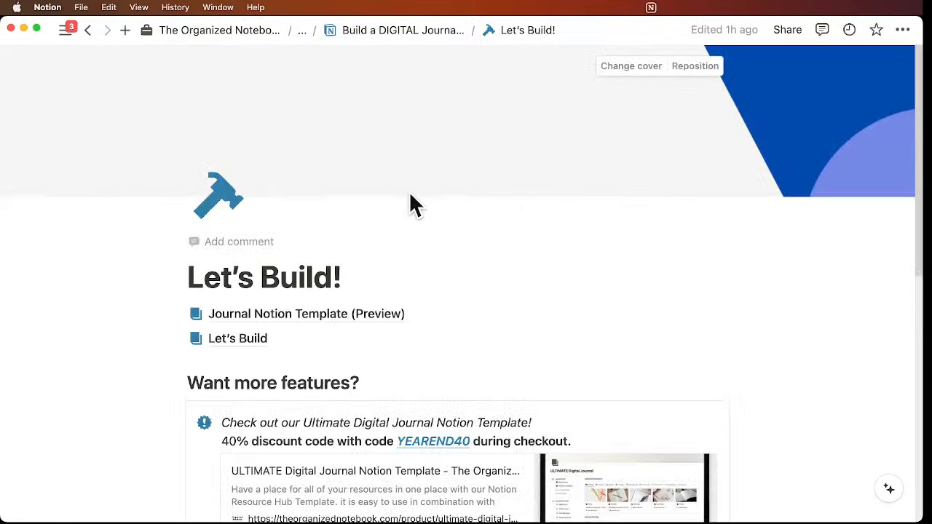
pyautogui.scroll(-3, 408, 190)
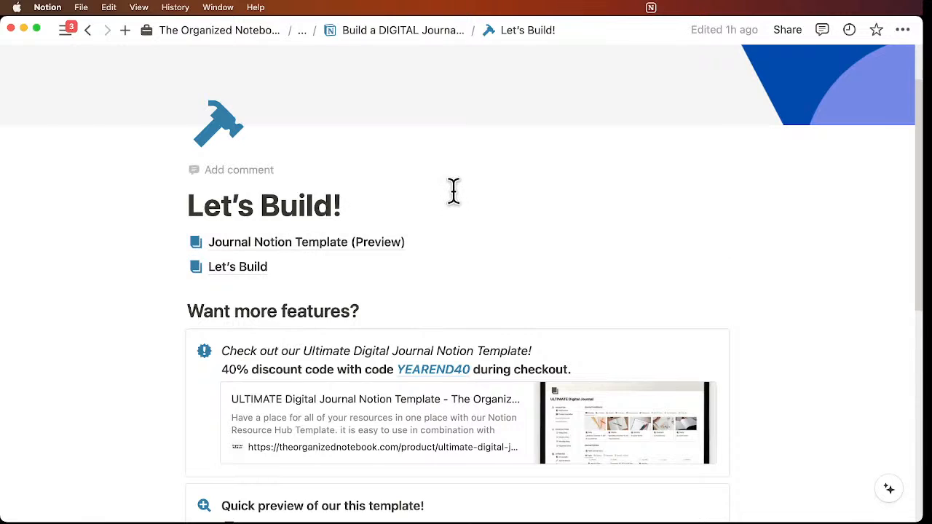
pyautogui.scroll(-1, 453, 190)
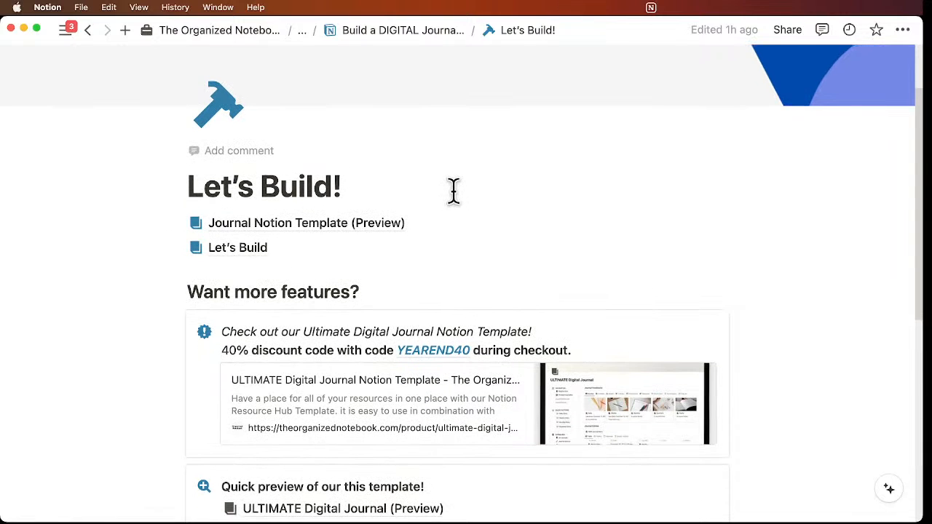
pyautogui.scroll(-6, 453, 191)
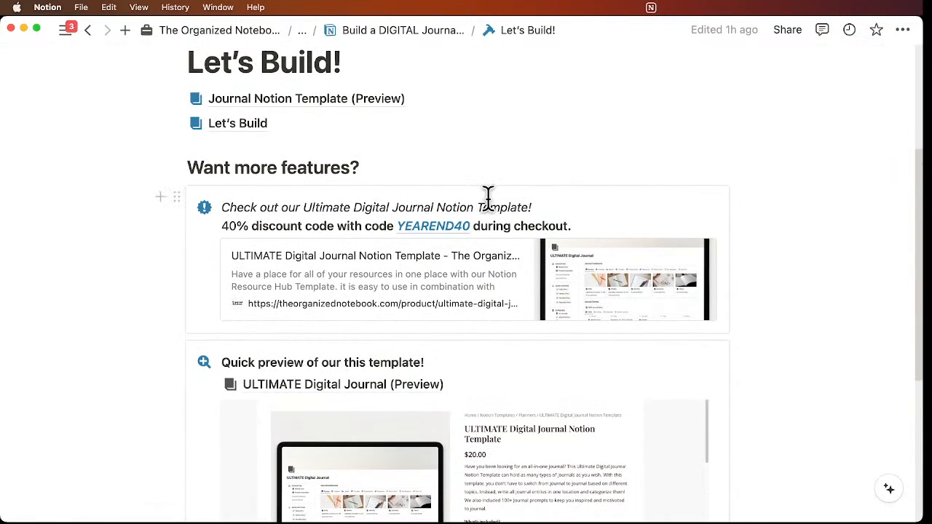
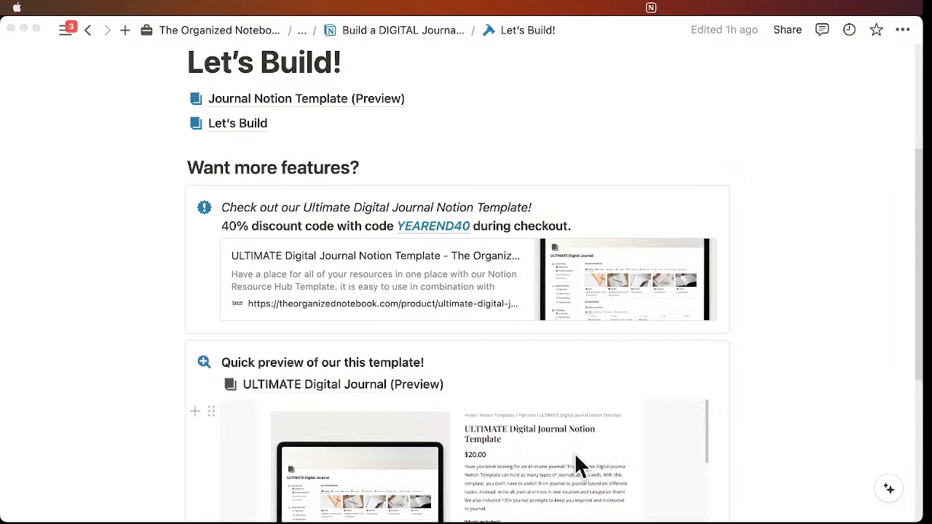
# Step: Open the "ULTIMATE Digital Journal (Preview)" page and look it over from the Journal Notebooks gallery to the Journal Entries table
pyautogui.scroll(-5, 416, 437)
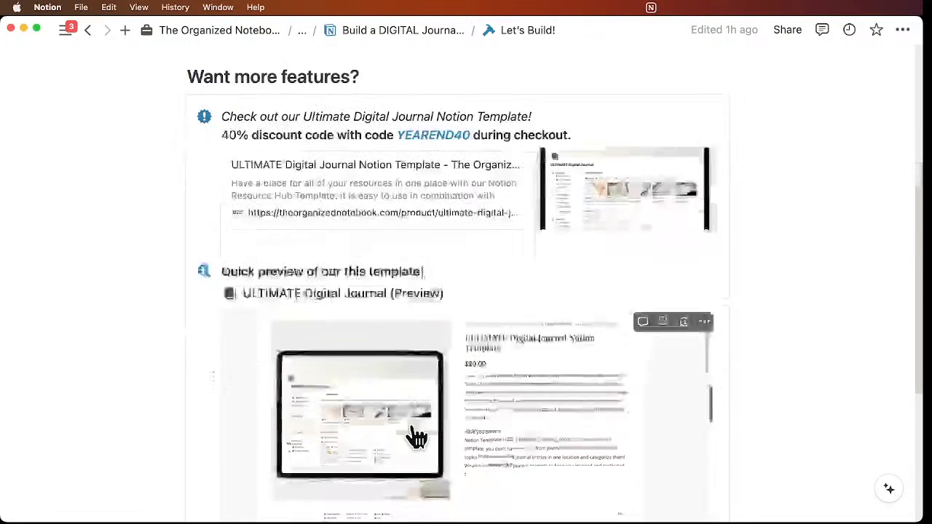
pyautogui.moveTo(358, 214)
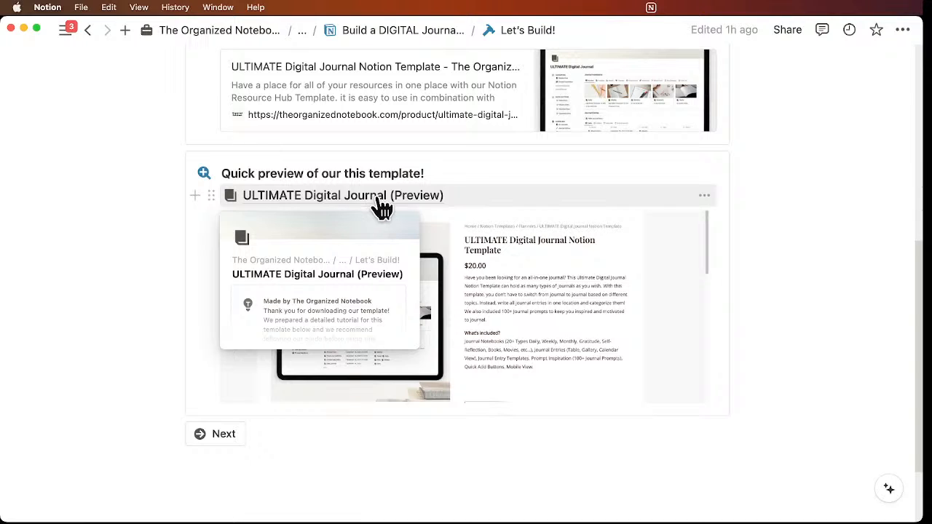
pyautogui.click(382, 204)
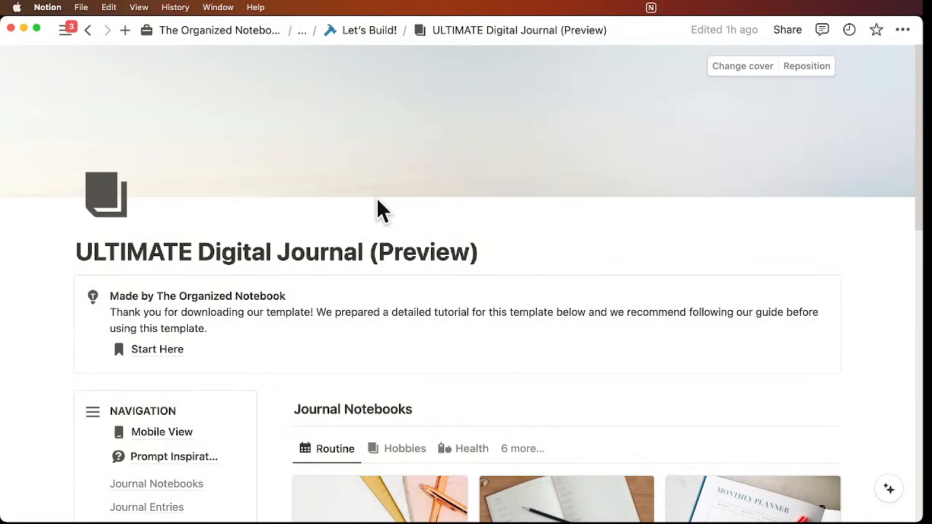
pyautogui.scroll(-3, 378, 201)
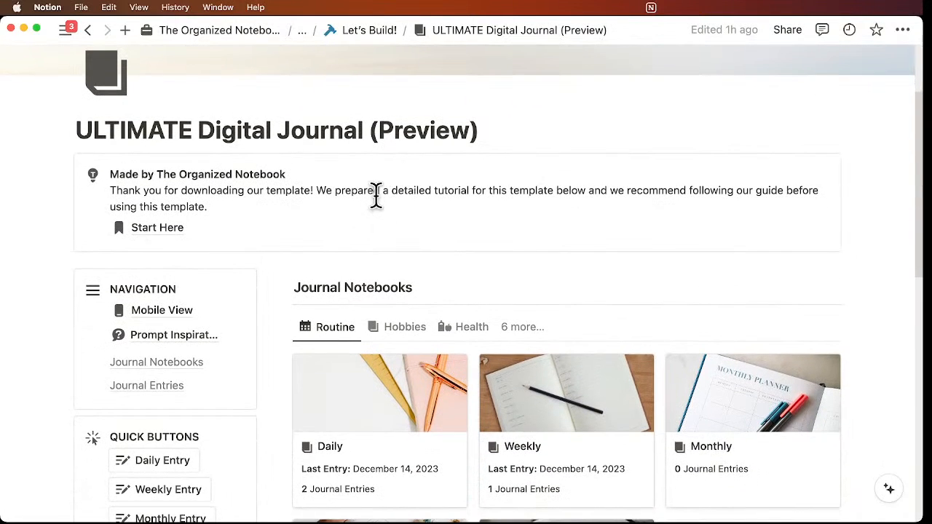
pyautogui.scroll(2, 375, 195)
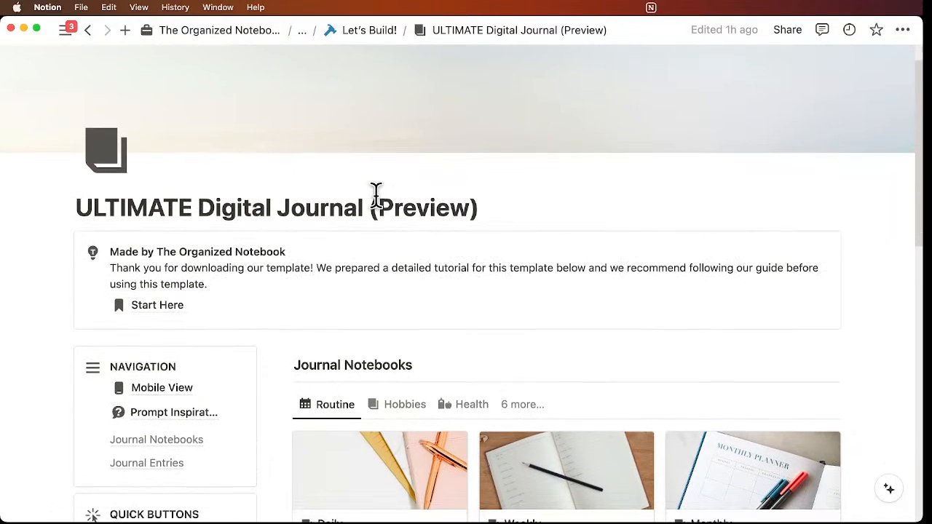
pyautogui.scroll(-5, 375, 197)
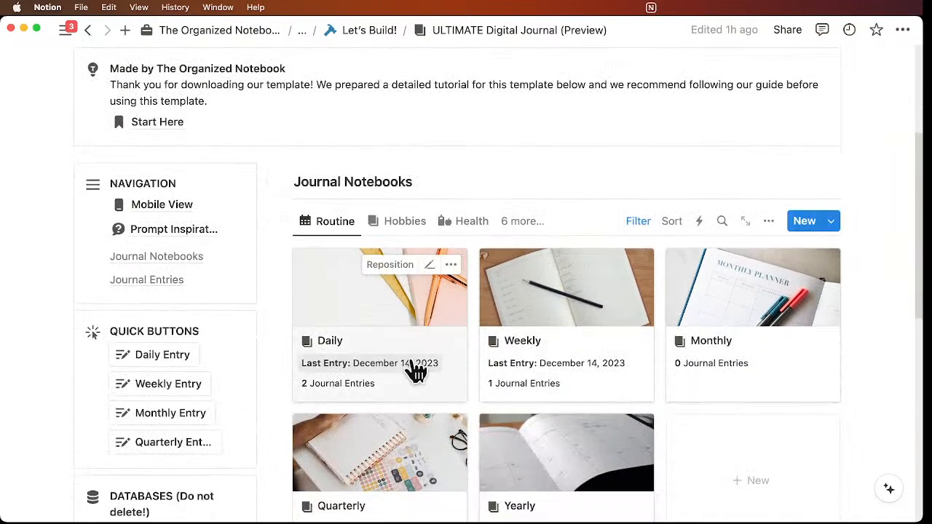
pyautogui.scroll(-12, 412, 354)
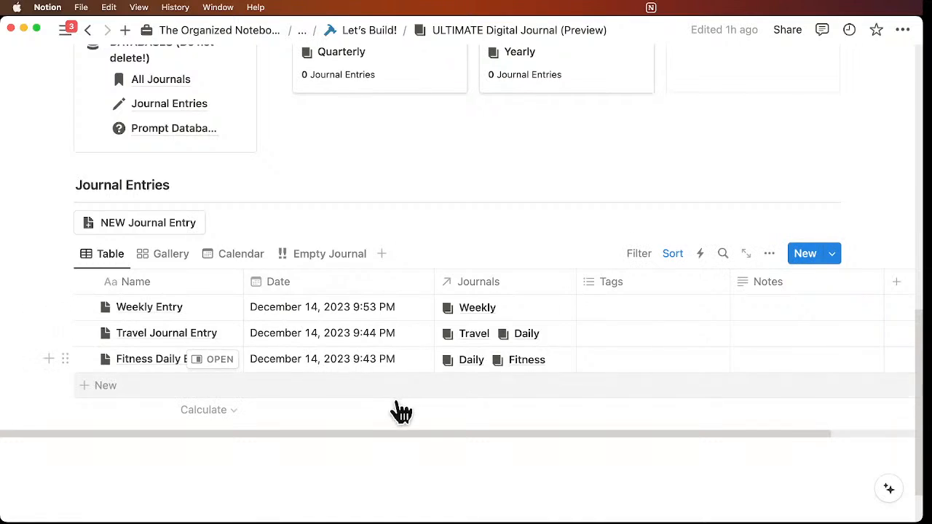
pyautogui.scroll(7, 391, 416)
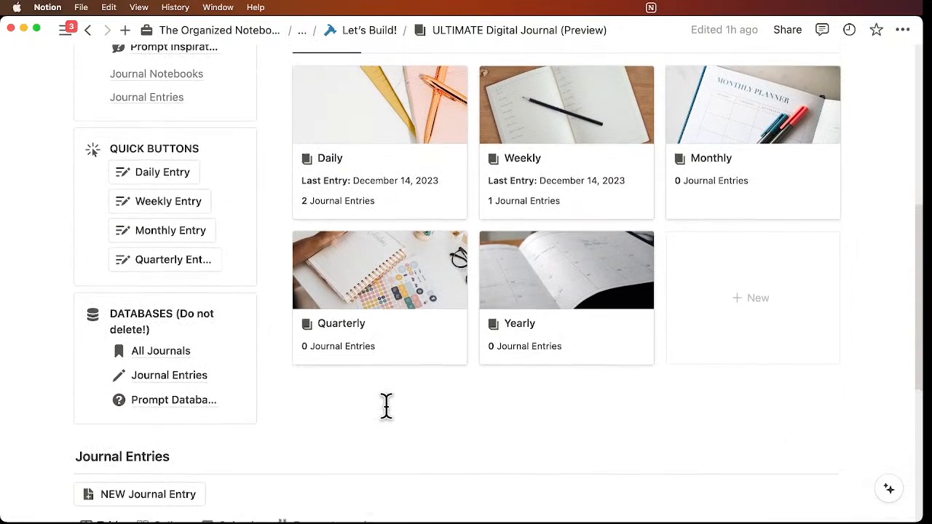
pyautogui.scroll(2, 385, 406)
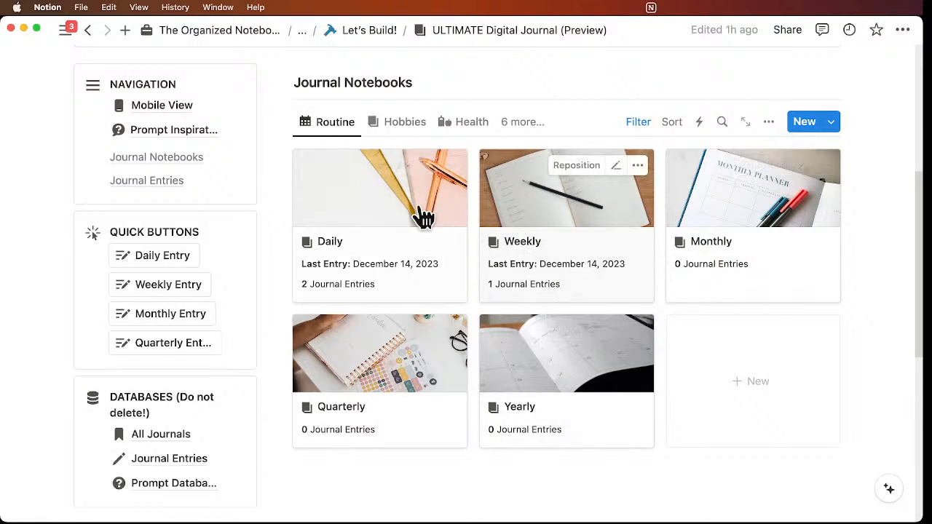
# Step: Look through the Hobbies and Health views of Journal Notebooks and the list of its other views, ending on the Routine view
pyautogui.click(409, 131)
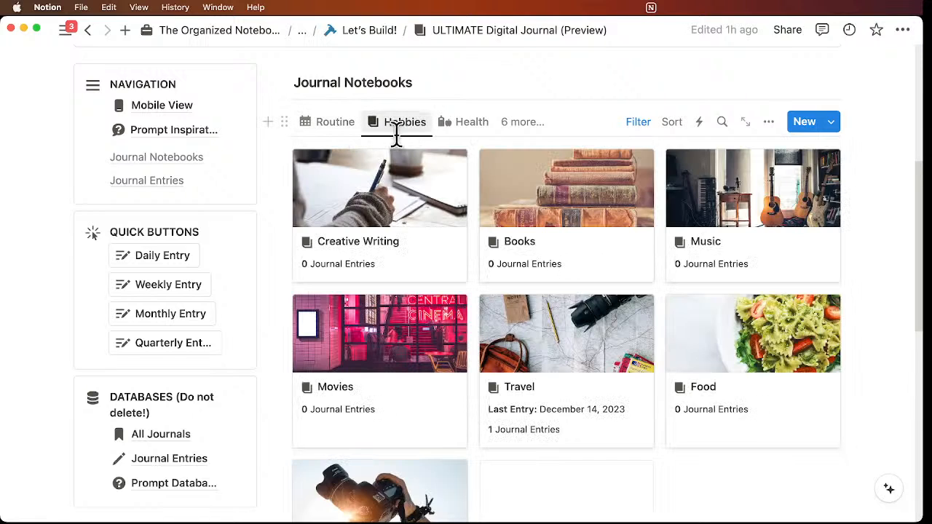
pyautogui.click(471, 128)
pyautogui.click(509, 122)
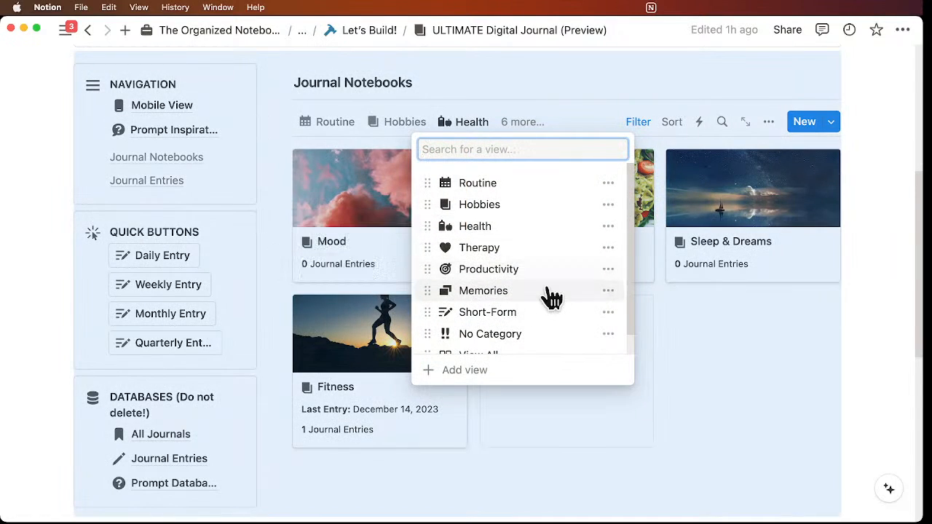
pyautogui.scroll(-1, 559, 325)
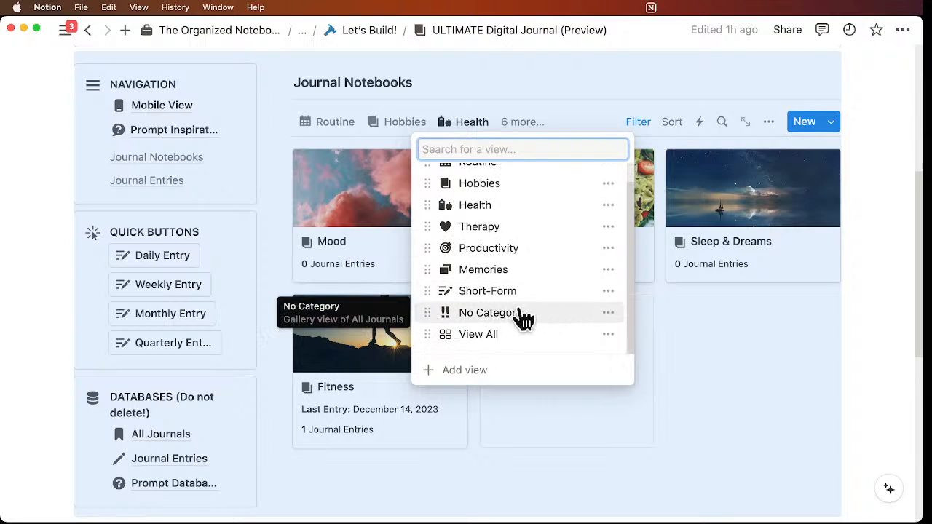
pyautogui.click(465, 123)
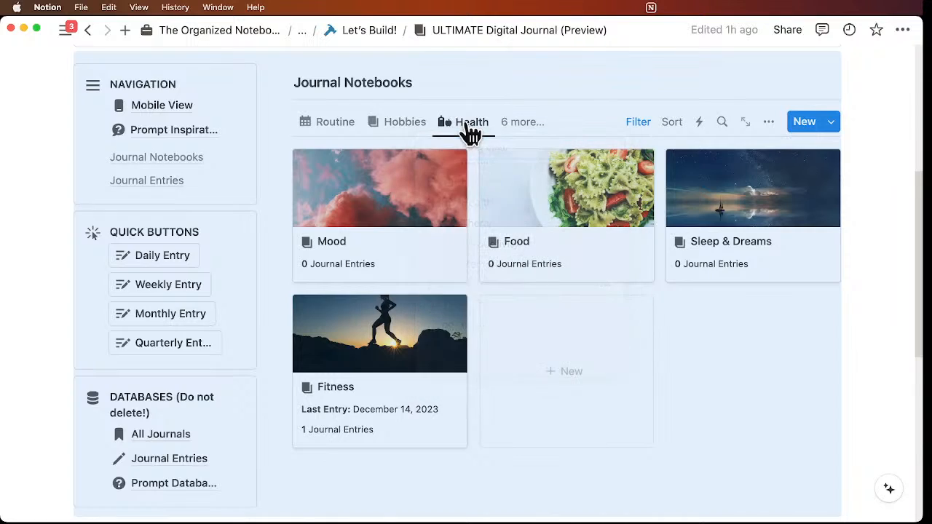
pyautogui.click(402, 132)
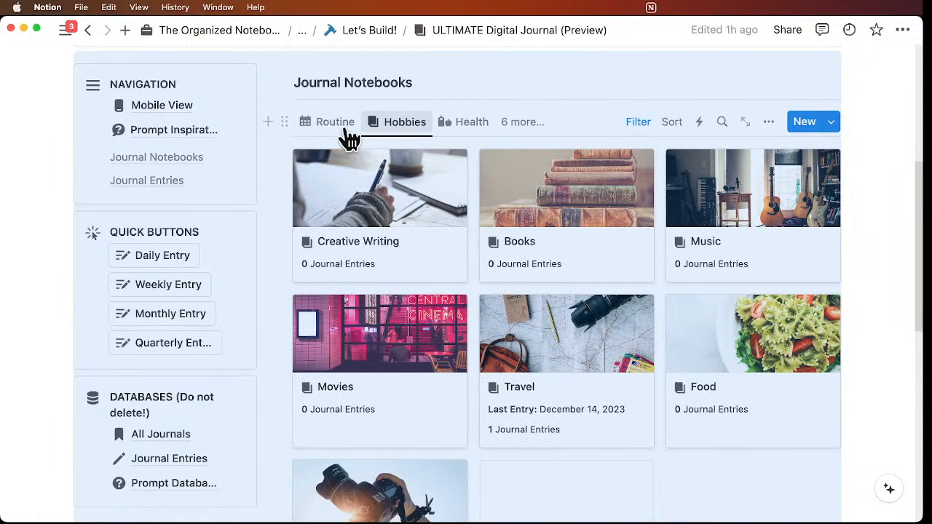
pyautogui.click(337, 131)
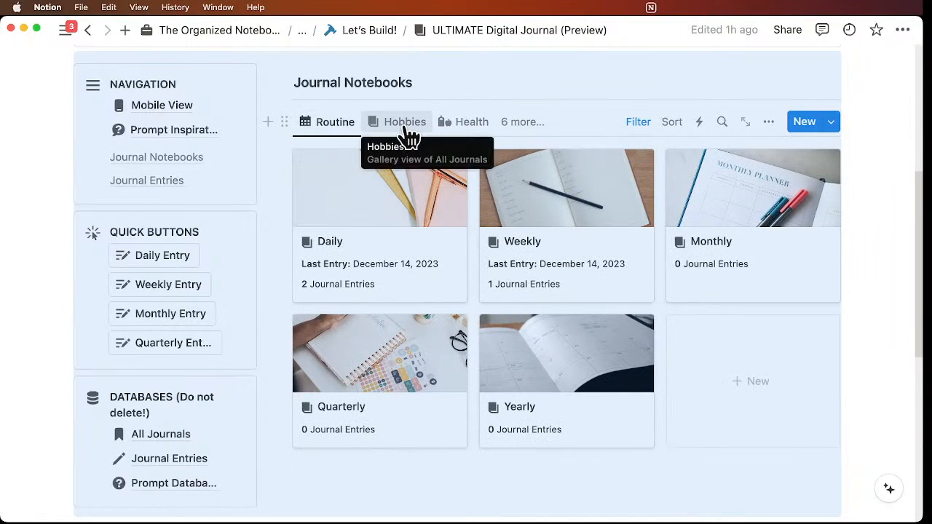
pyautogui.click(415, 80)
pyautogui.scroll(2, 417, 80)
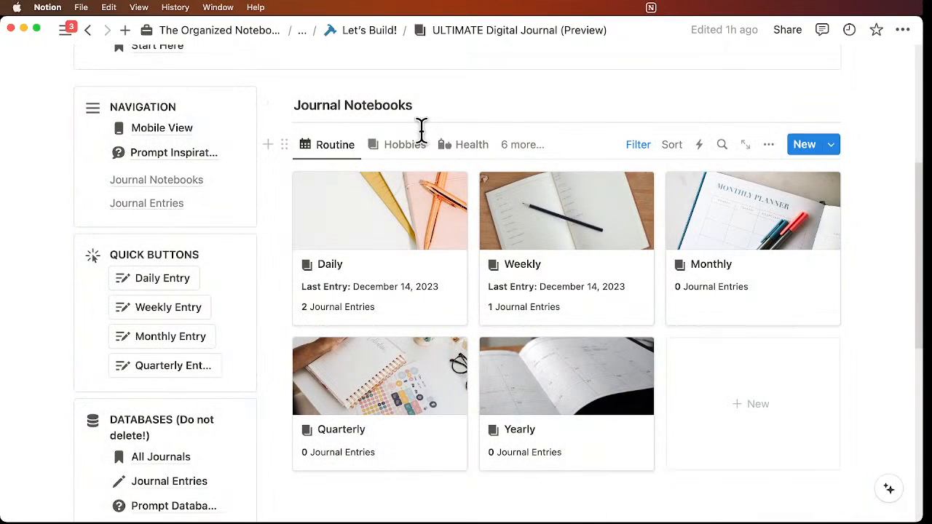
# Step: View Journal Entries in the Gallery, Calendar and Empty Journal views, and return to the Table view
pyautogui.scroll(-5, 422, 129)
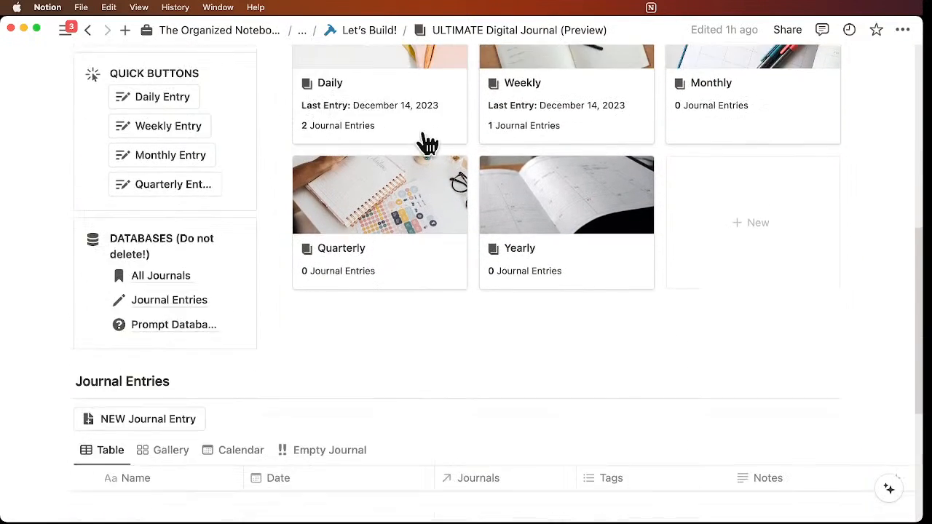
pyautogui.scroll(-3, 428, 143)
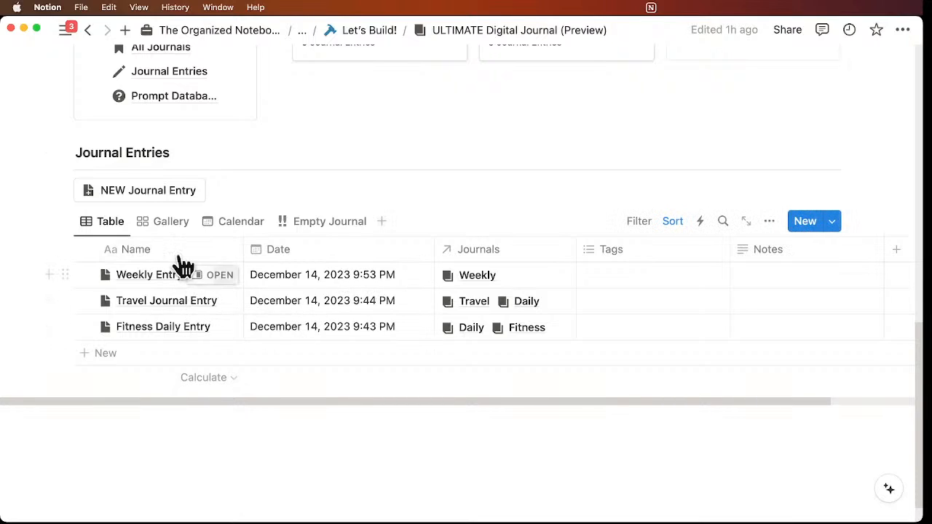
pyautogui.click(173, 231)
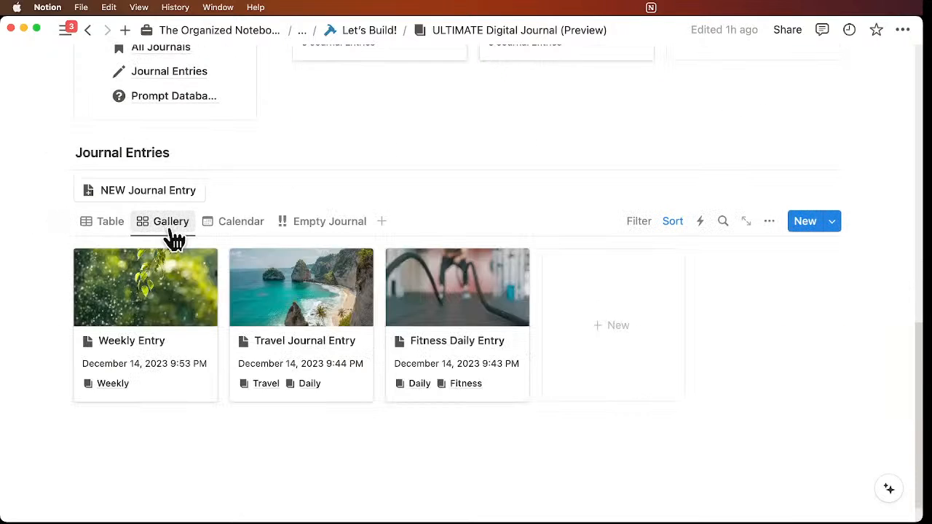
pyautogui.click(248, 233)
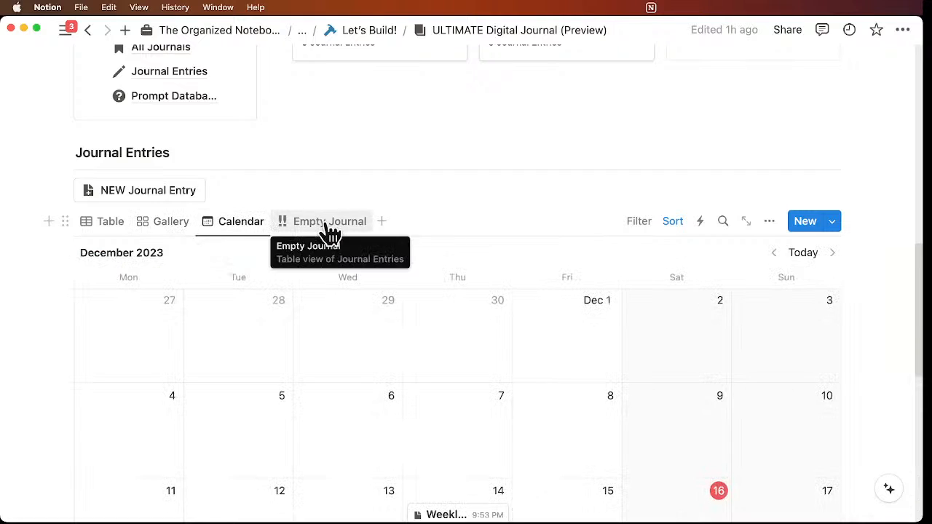
pyautogui.click(326, 232)
pyautogui.click(104, 240)
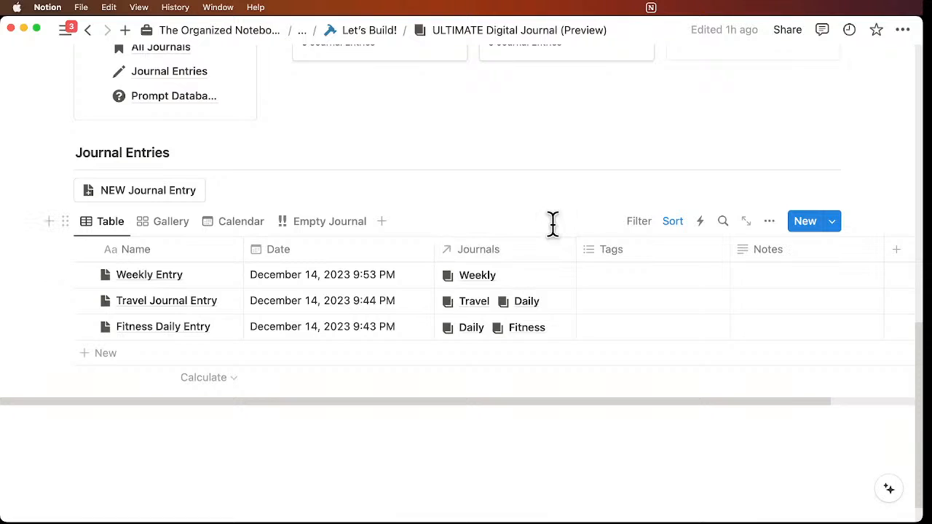
# Step: Look through the list of entry templates for Journal Entries and close it without choosing one
pyautogui.click(835, 225)
pyautogui.scroll(-1, 815, 312)
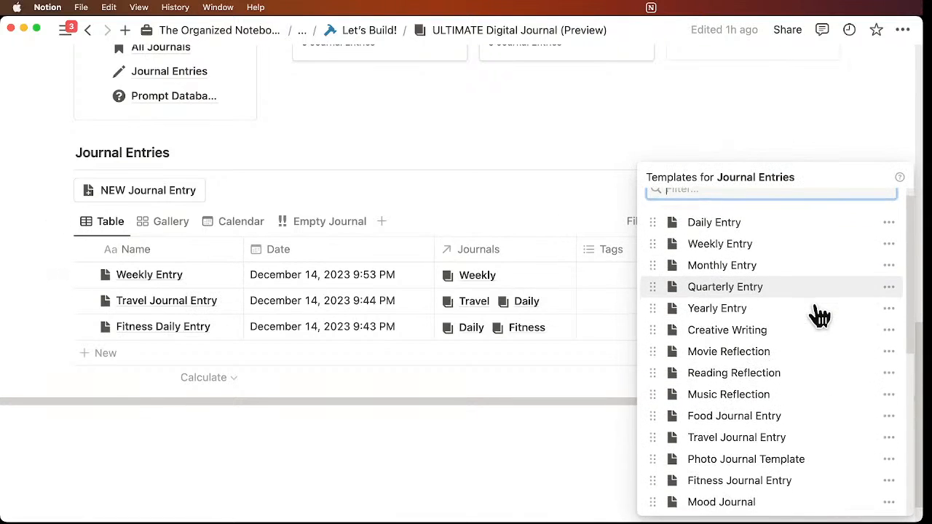
pyautogui.scroll(1, 817, 313)
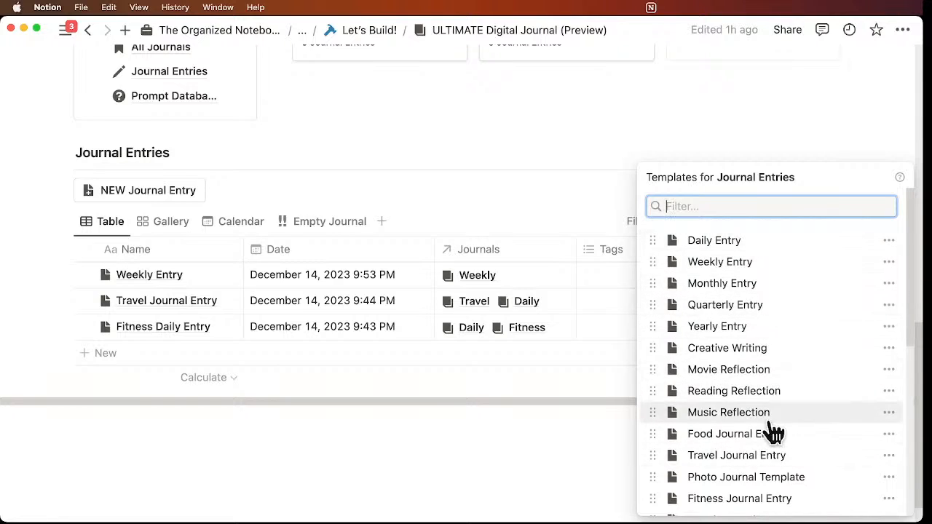
pyautogui.click(231, 294)
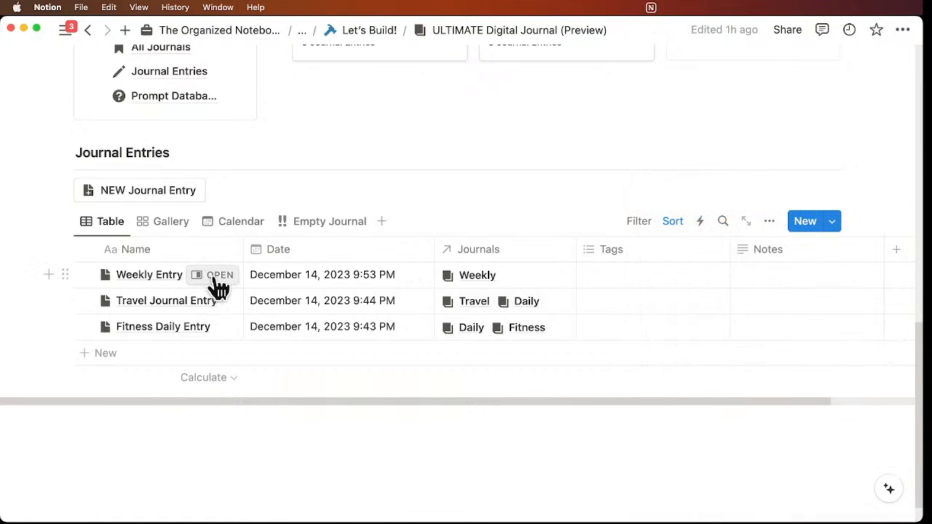
# Step: Open the Weekly Entry from Journal Entries as a full page and look over its properties, navigation and Prompt Ideas section
pyautogui.click(218, 275)
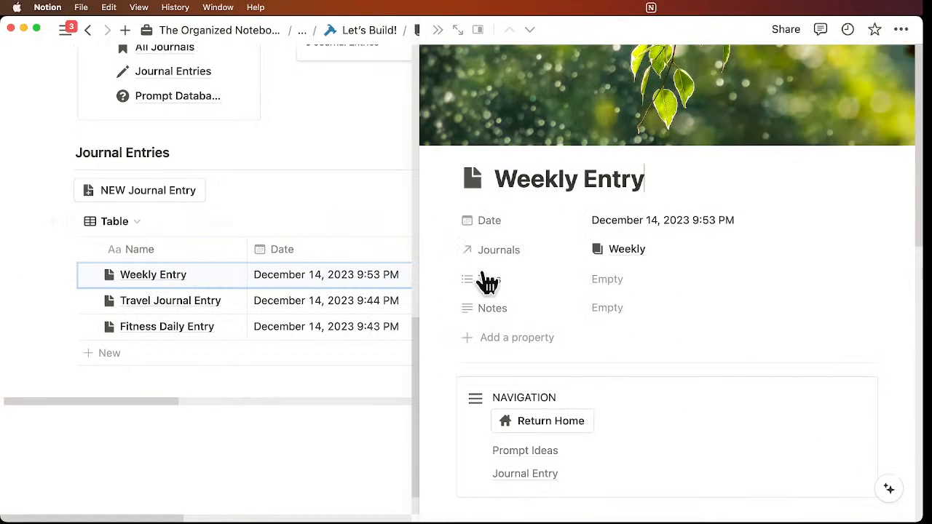
pyautogui.scroll(-4, 499, 291)
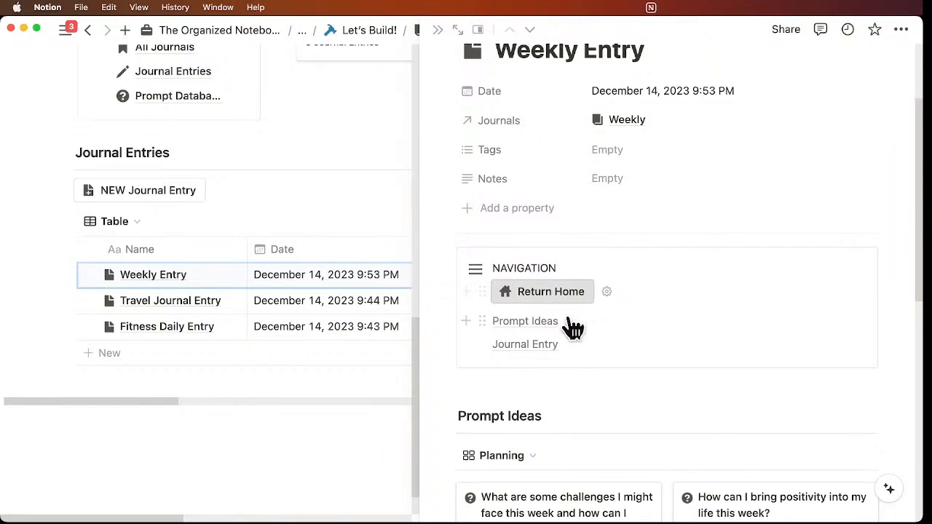
pyautogui.click(457, 30)
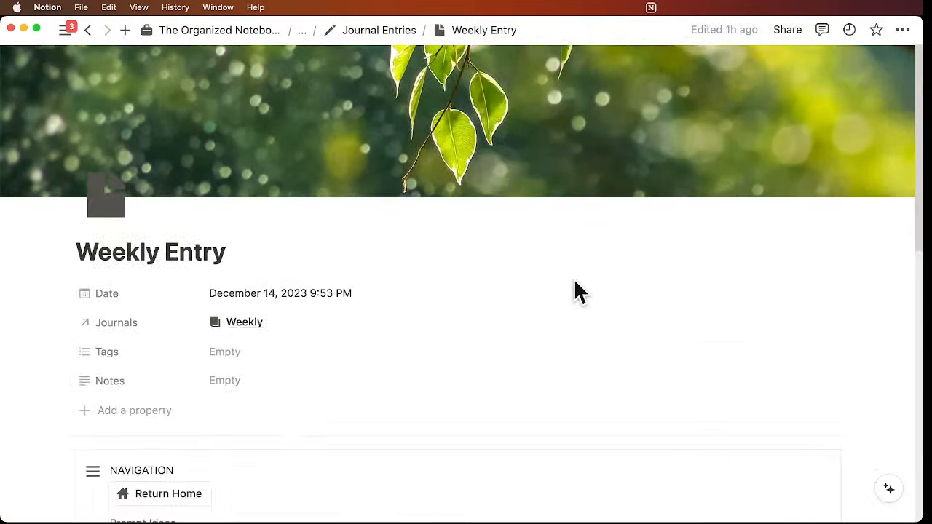
pyautogui.scroll(-3, 572, 291)
pyautogui.scroll(-5, 182, 349)
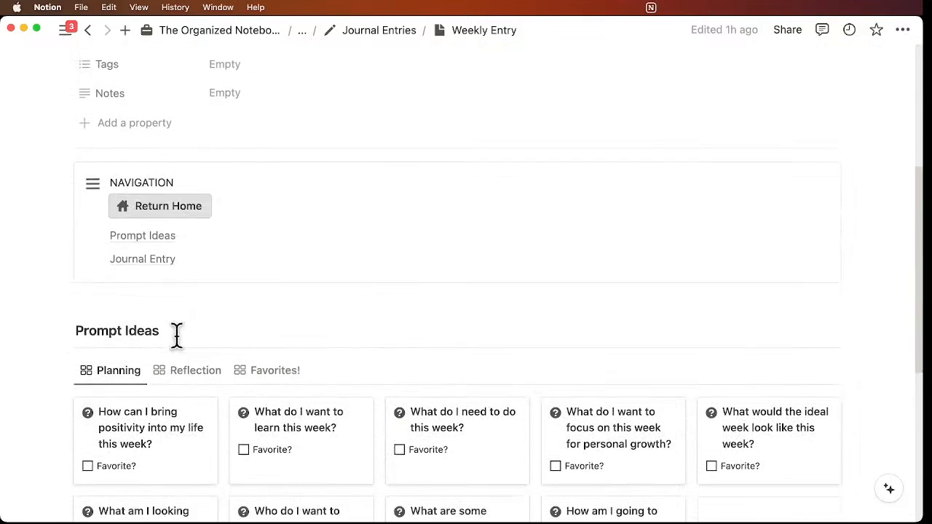
pyautogui.scroll(-3, 287, 357)
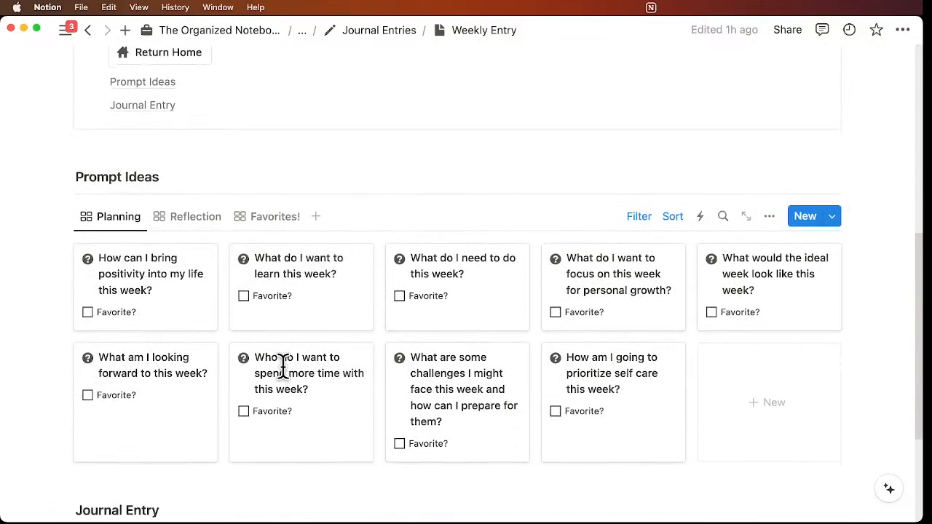
# Step: Look through the Reflection, Favorites! and Planning prompt ideas in the Weekly Entry, and return to the journal's home page
pyautogui.click(193, 131)
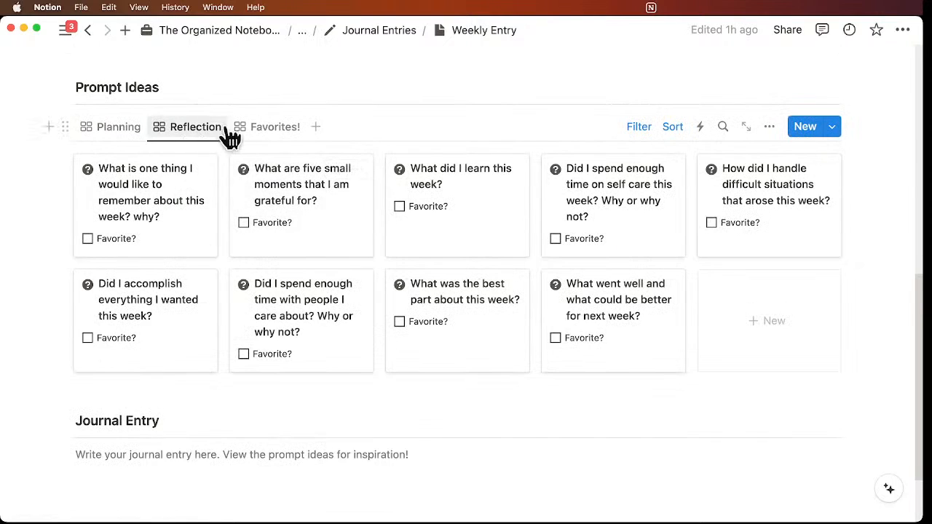
pyautogui.click(275, 128)
pyautogui.click(113, 227)
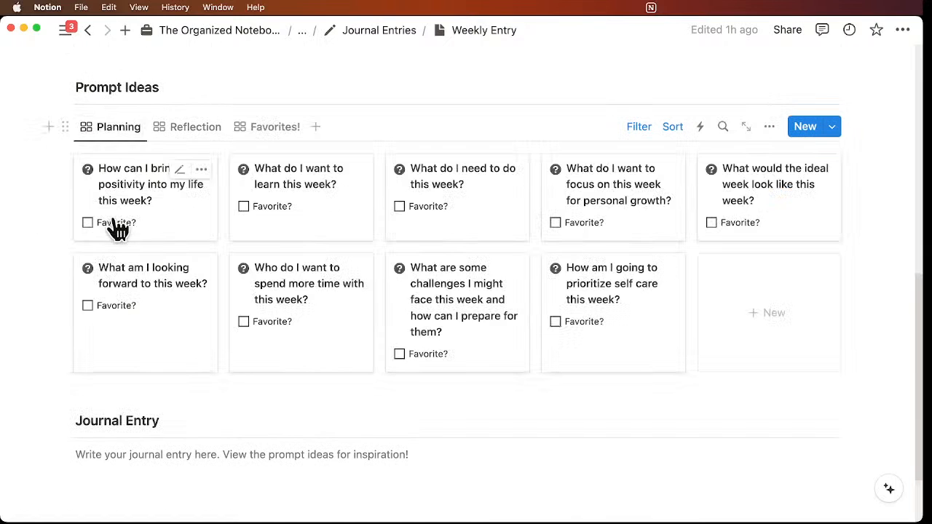
pyautogui.scroll(-3, 218, 240)
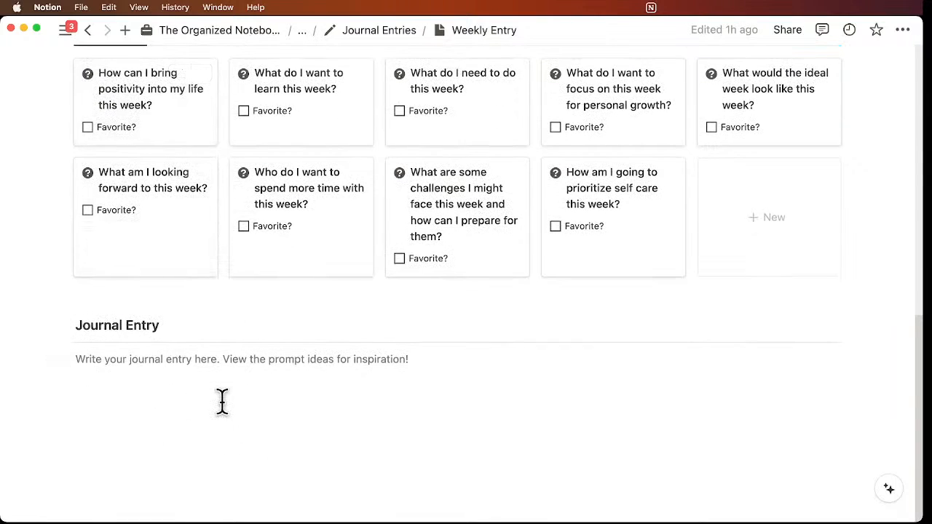
pyautogui.scroll(10, 391, 240)
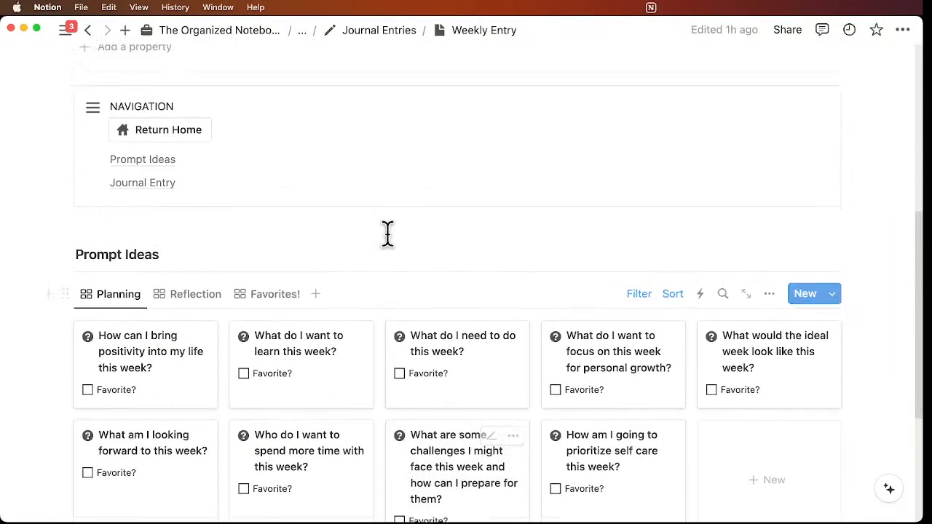
pyautogui.click(193, 208)
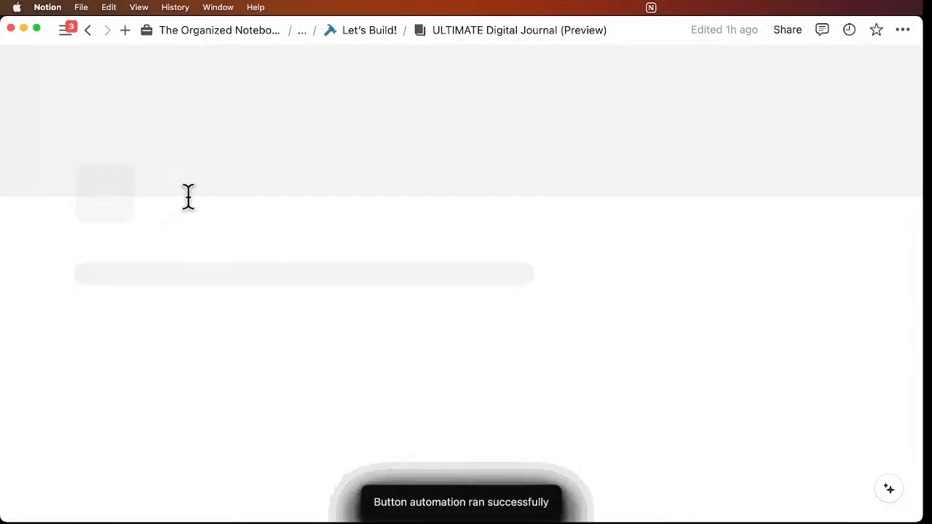
# Step: Open the Mobile View page from the journal's navigation, look through its sections, and return to the desktop view
pyautogui.scroll(-3, 308, 242)
pyautogui.scroll(-3, 309, 239)
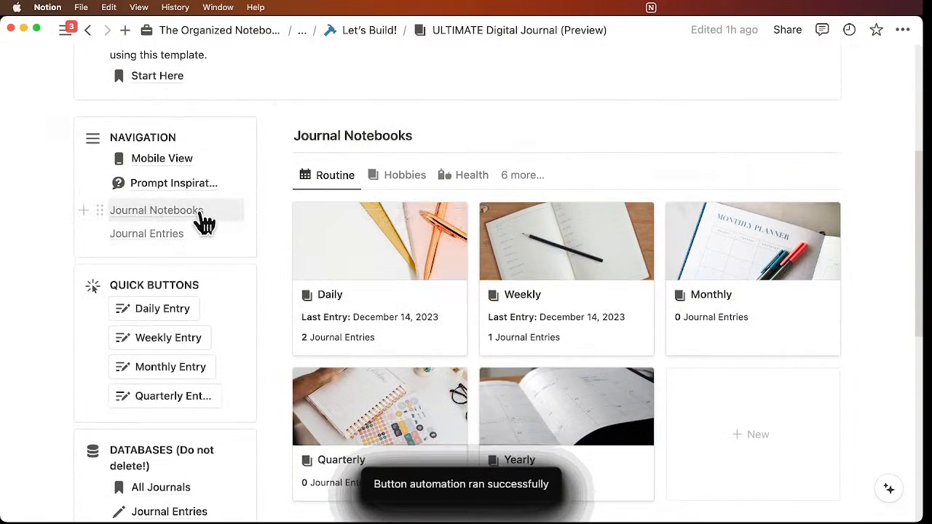
pyautogui.click(160, 161)
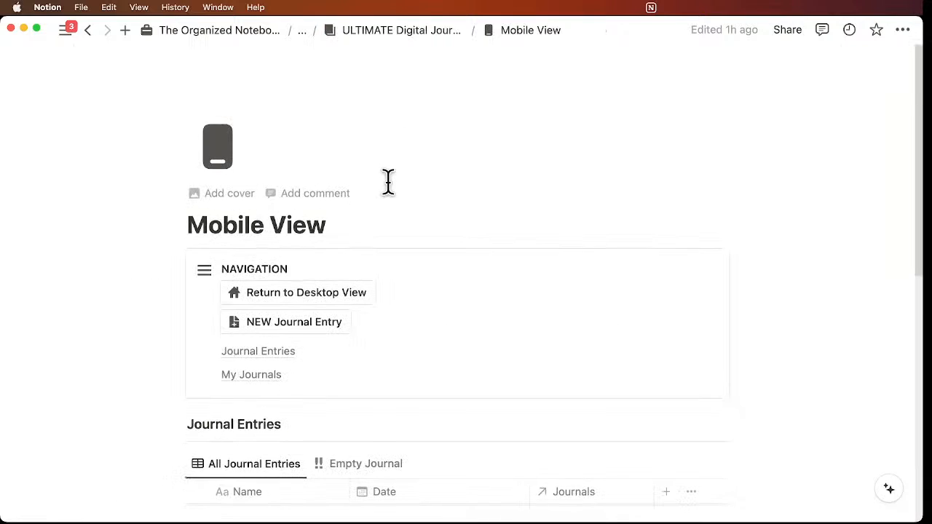
pyautogui.scroll(-10, 388, 182)
pyautogui.scroll(10, 388, 182)
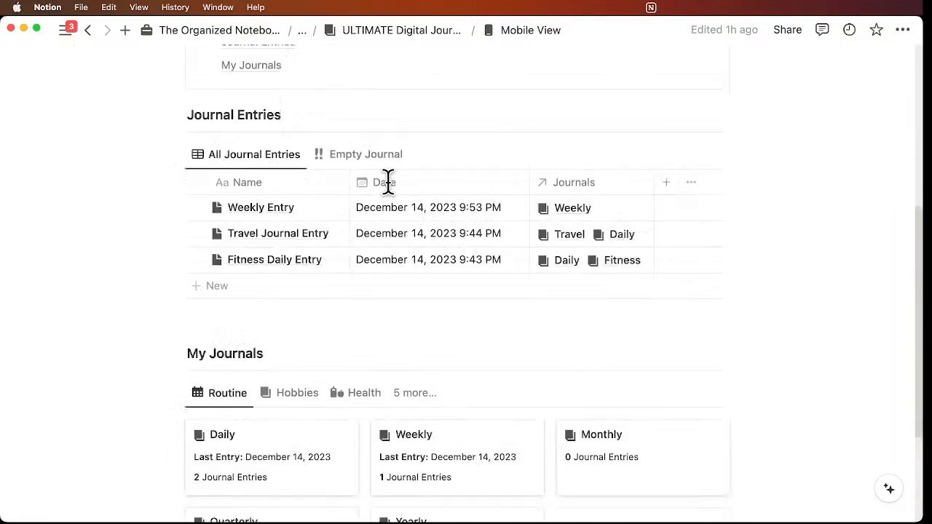
pyautogui.click(355, 259)
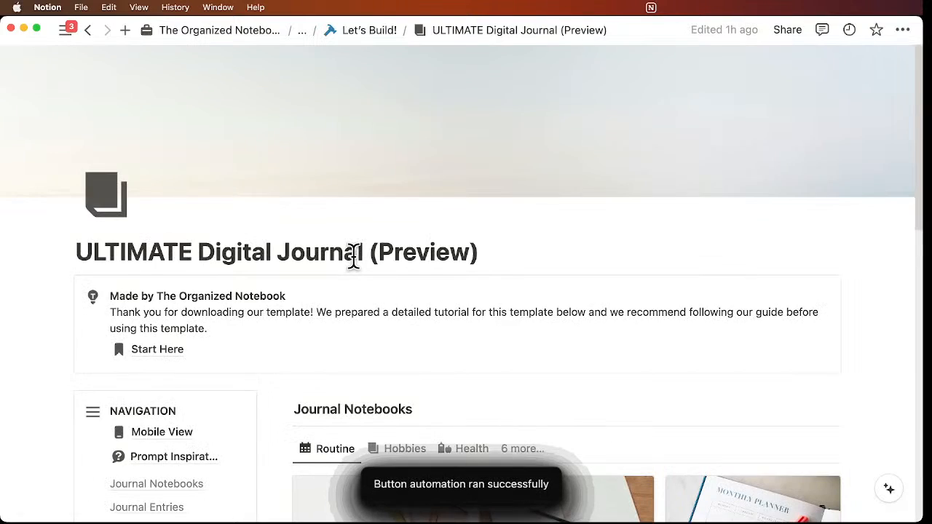
# Step: Open the Prompt Inspiration page and look over its Prompt Resources and Routine Prompts sections
pyautogui.scroll(-3, 354, 255)
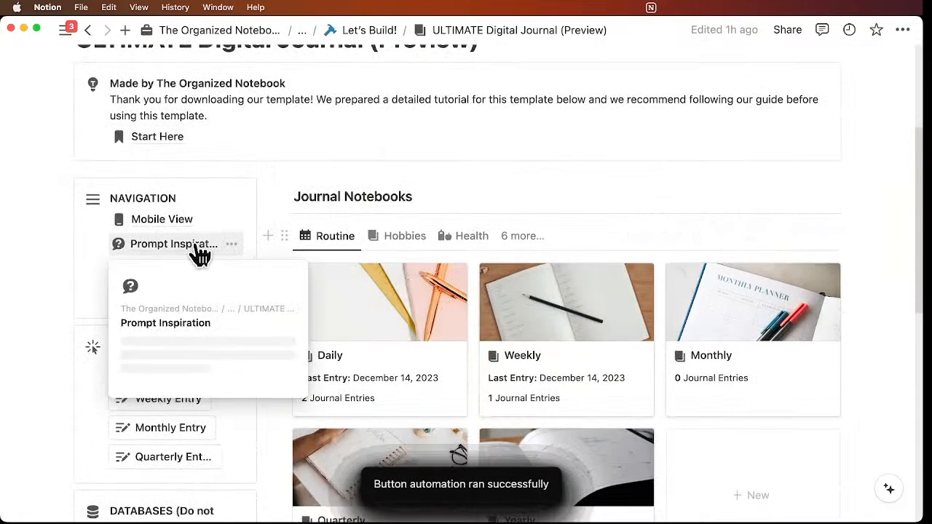
pyautogui.click(193, 251)
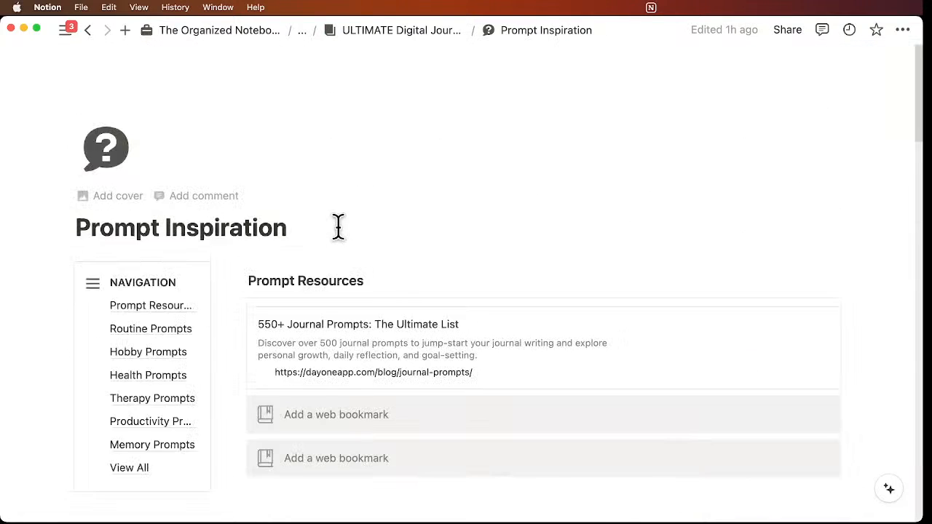
pyautogui.scroll(-1, 372, 238)
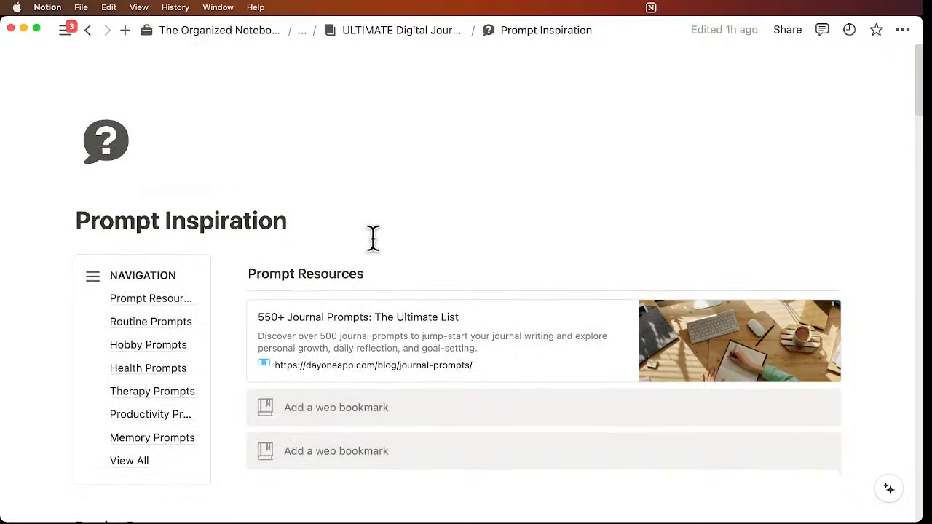
pyautogui.scroll(-10, 372, 238)
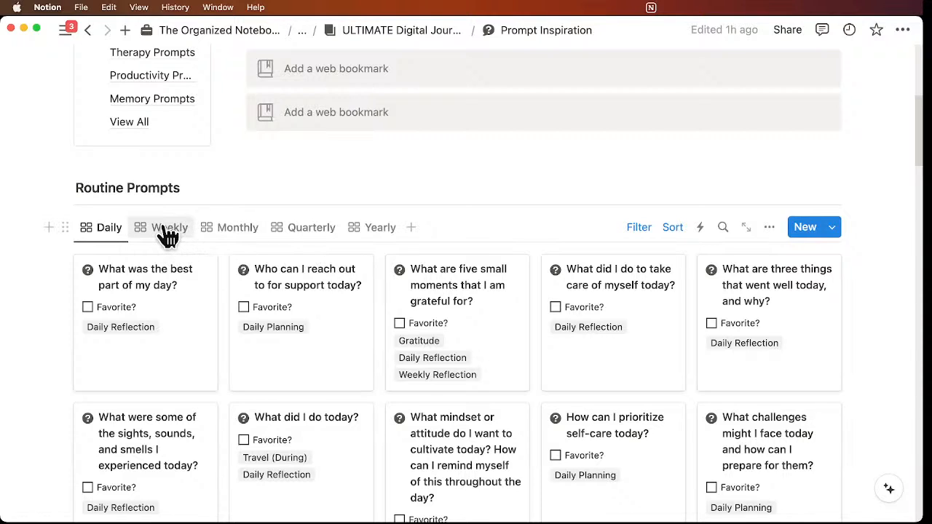
pyautogui.scroll(-3, 366, 242)
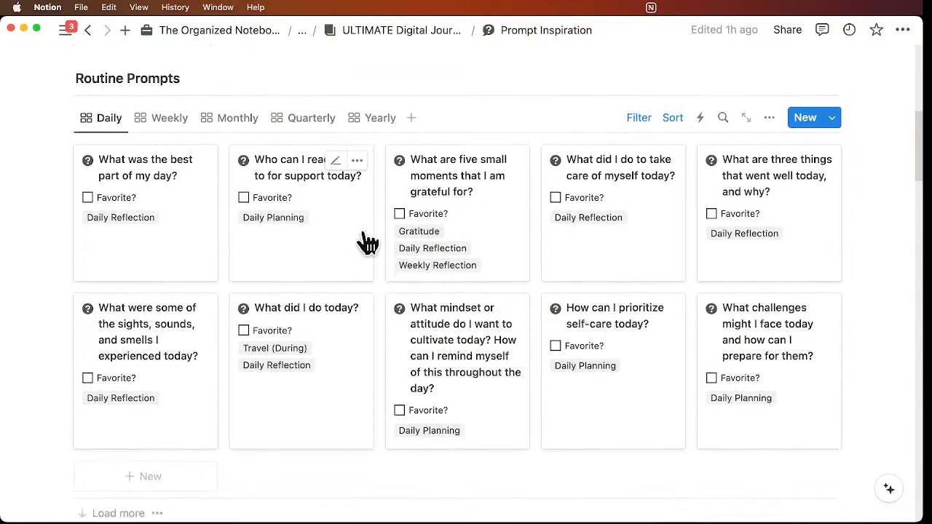
# Step: Look through the remaining prompt sections from Hobby Prompts to View All, and return to the ULTIMATE Digital Journal (Preview) page
pyautogui.scroll(-15, 367, 241)
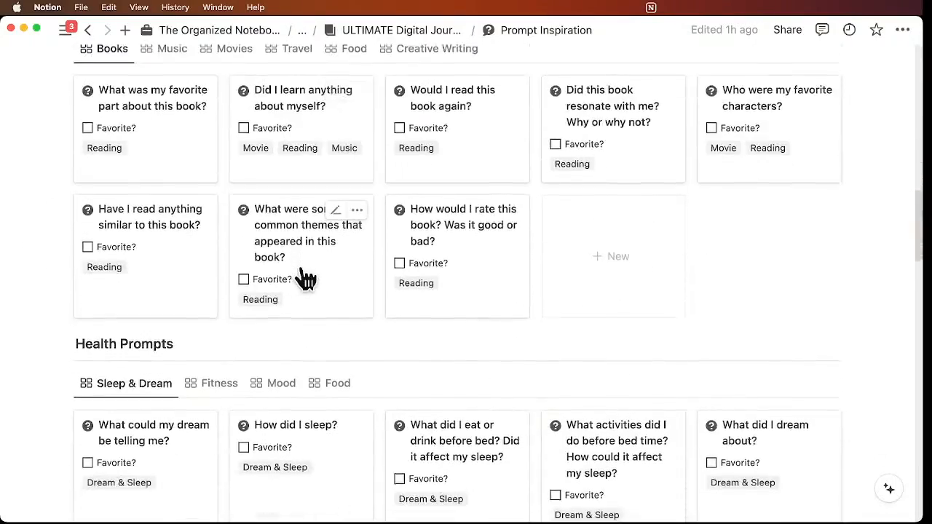
pyautogui.scroll(-20, 306, 279)
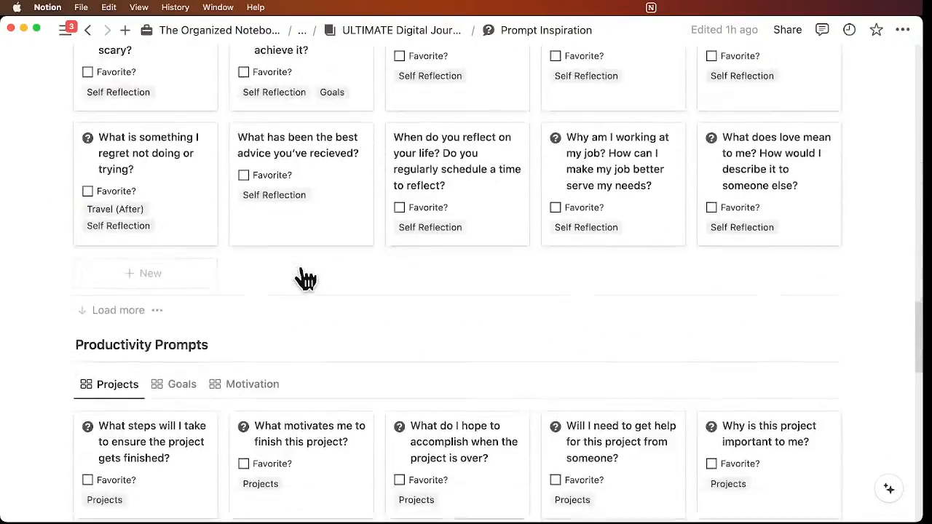
pyautogui.scroll(-15, 305, 278)
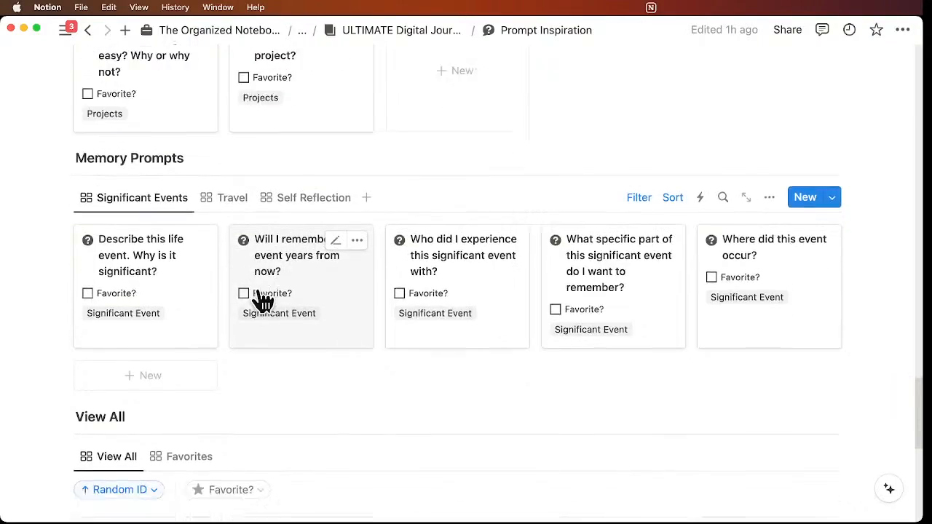
pyautogui.scroll(-13, 224, 378)
pyautogui.scroll(10, 226, 377)
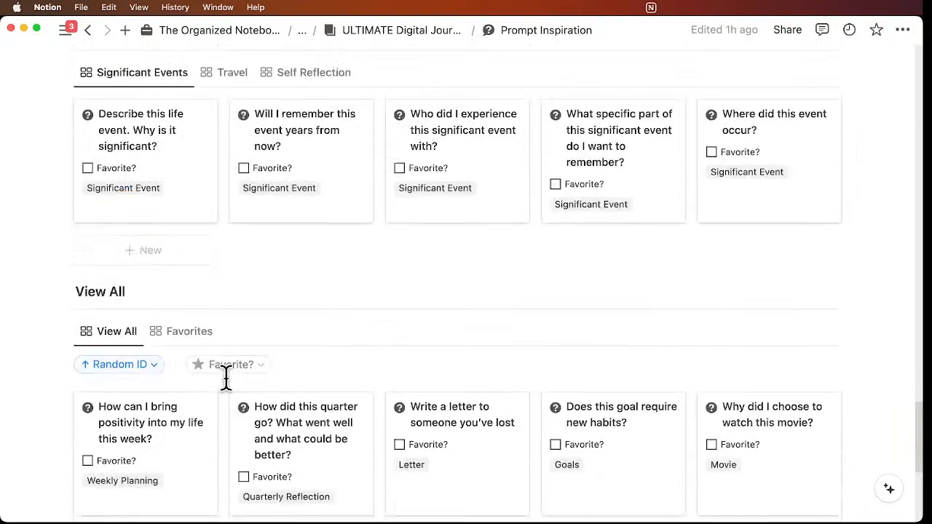
pyautogui.scroll(8, 225, 377)
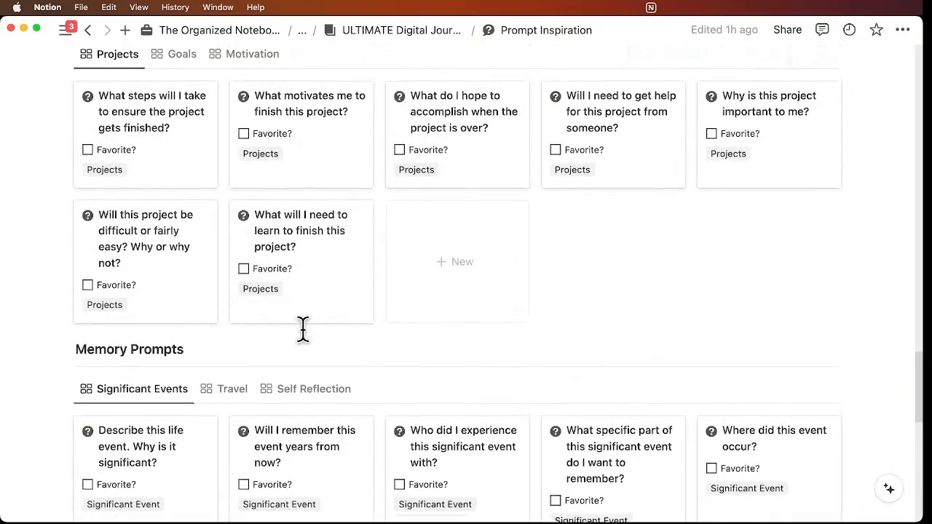
pyautogui.scroll(20, 302, 329)
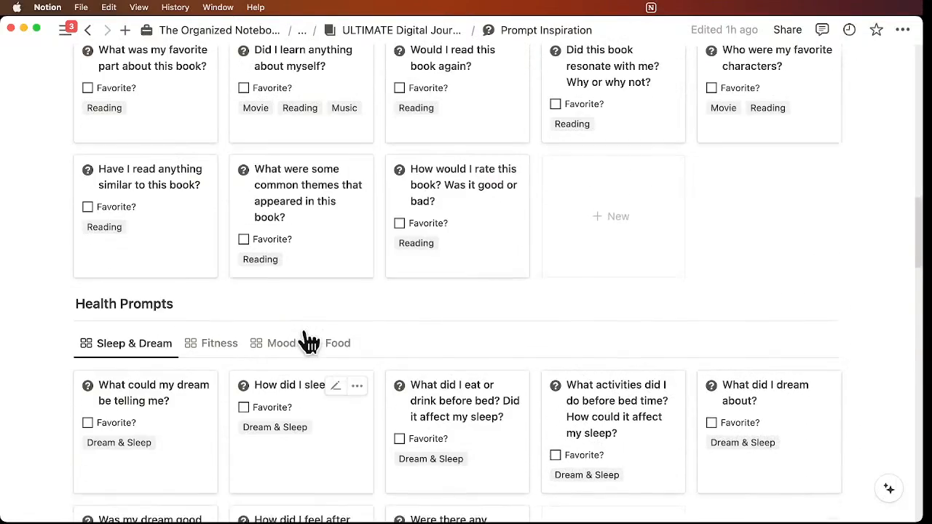
pyautogui.scroll(20, 309, 342)
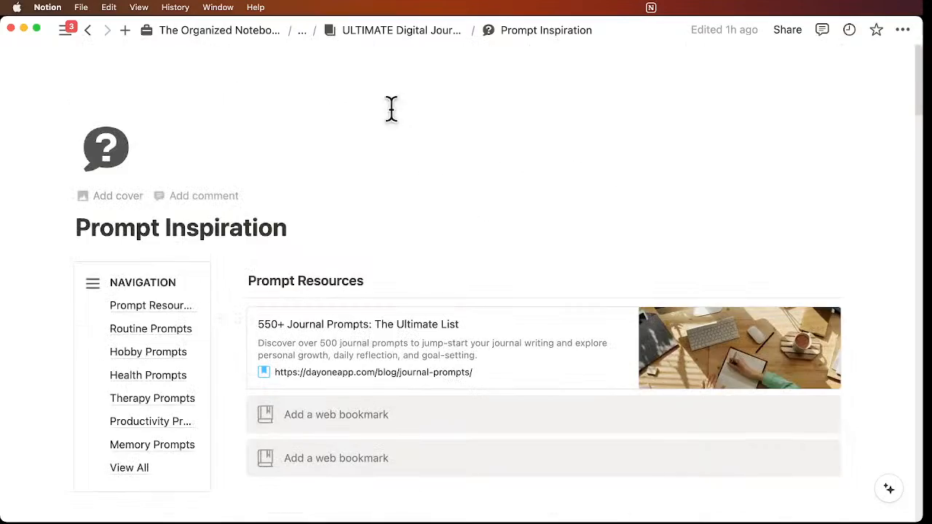
pyautogui.click(397, 31)
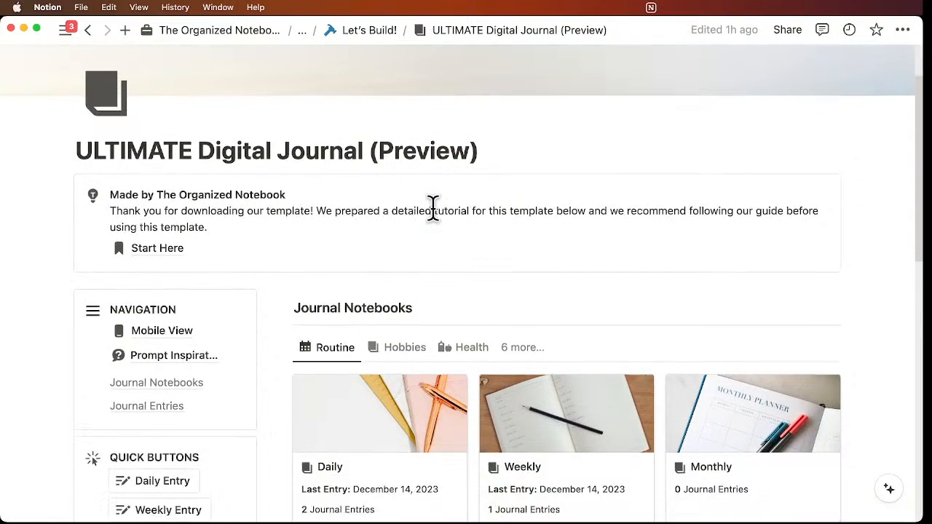
# Step: Look over the Quick Buttons, Databases and Journal Entries sections of the ULTIMATE Digital Journal home page
pyautogui.scroll(-8, 433, 208)
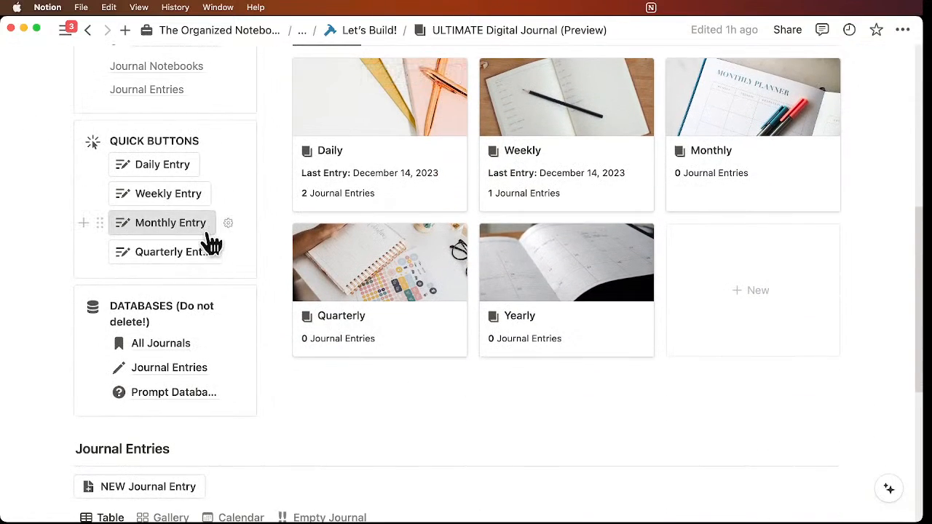
pyautogui.scroll(-7, 266, 283)
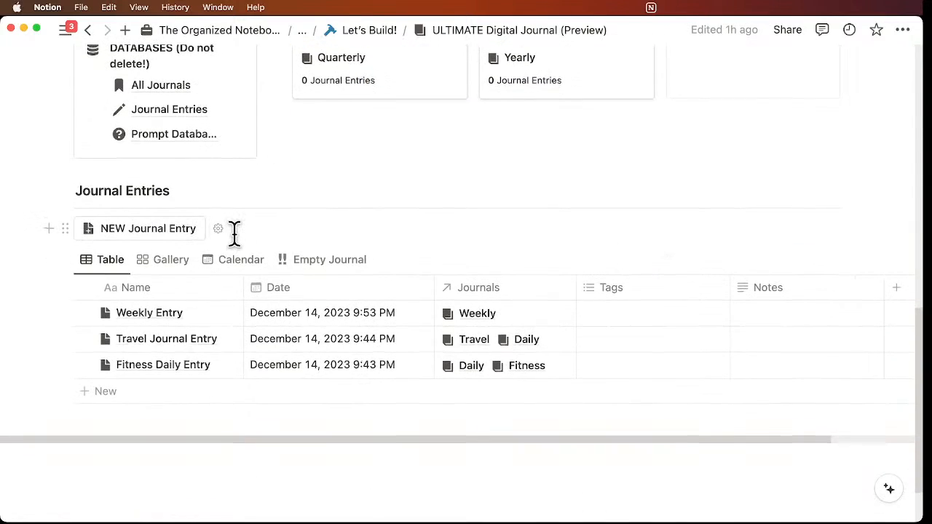
pyautogui.scroll(15, 235, 233)
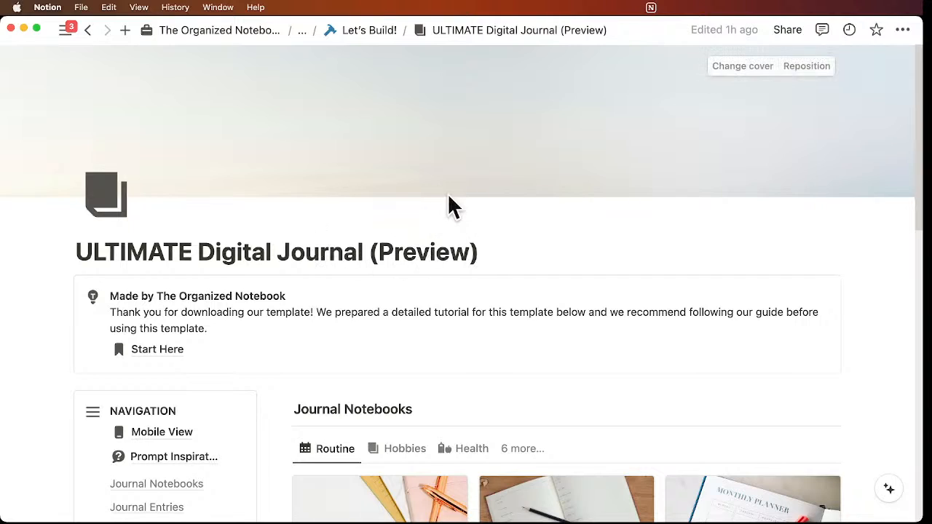
# Step: Go back to the Let's Build! page, continue to the event's Q&A page, and read the listed questions
pyautogui.click(371, 35)
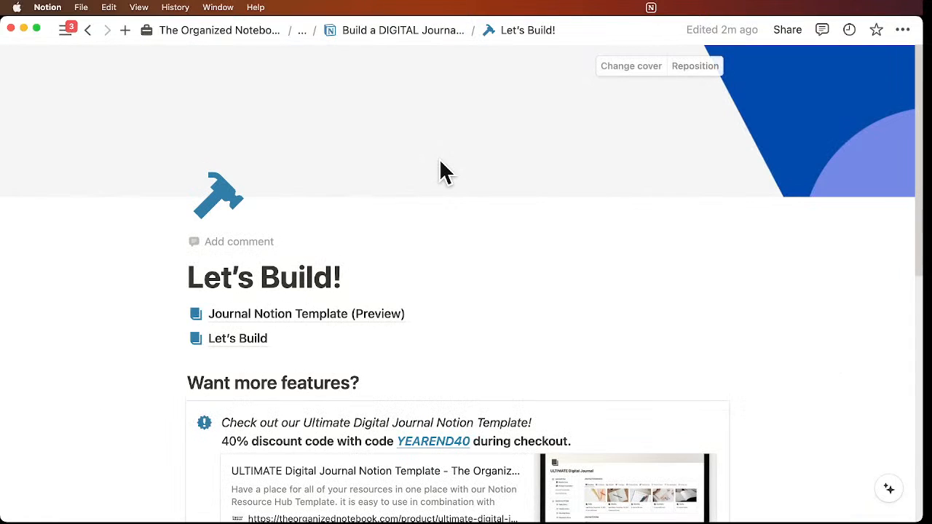
pyautogui.scroll(-6, 446, 172)
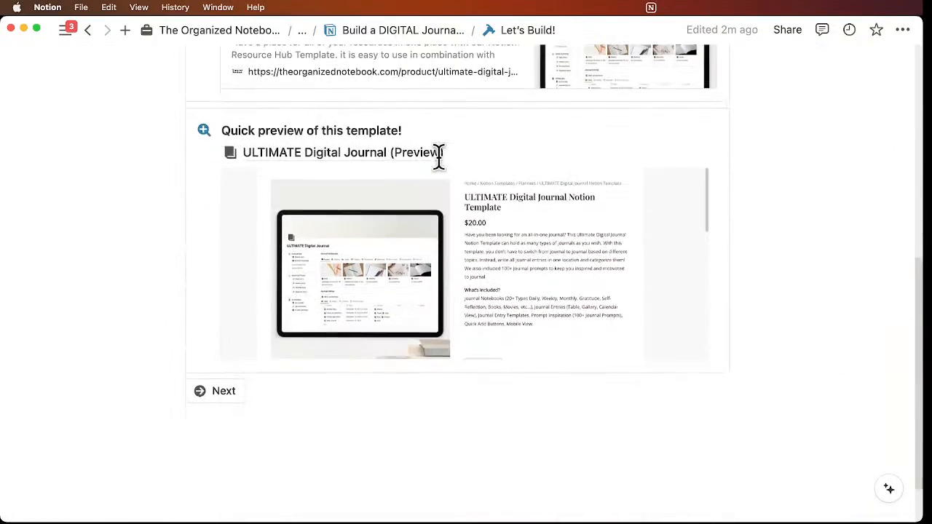
pyautogui.click(233, 336)
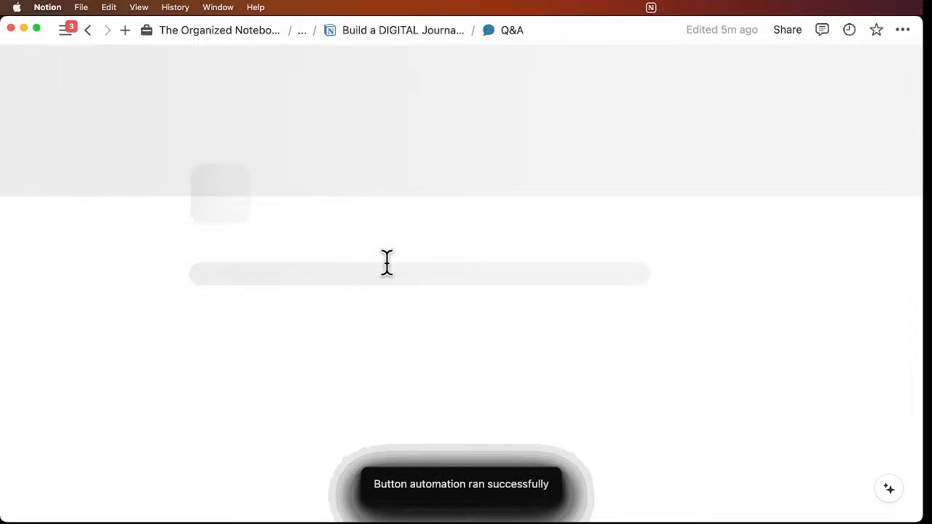
pyautogui.scroll(-3, 387, 263)
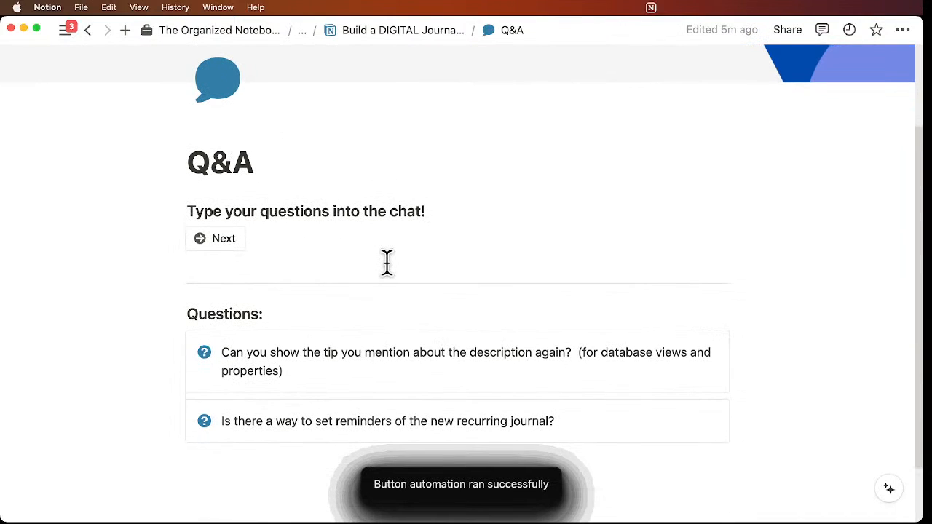
pyautogui.scroll(-2, 311, 280)
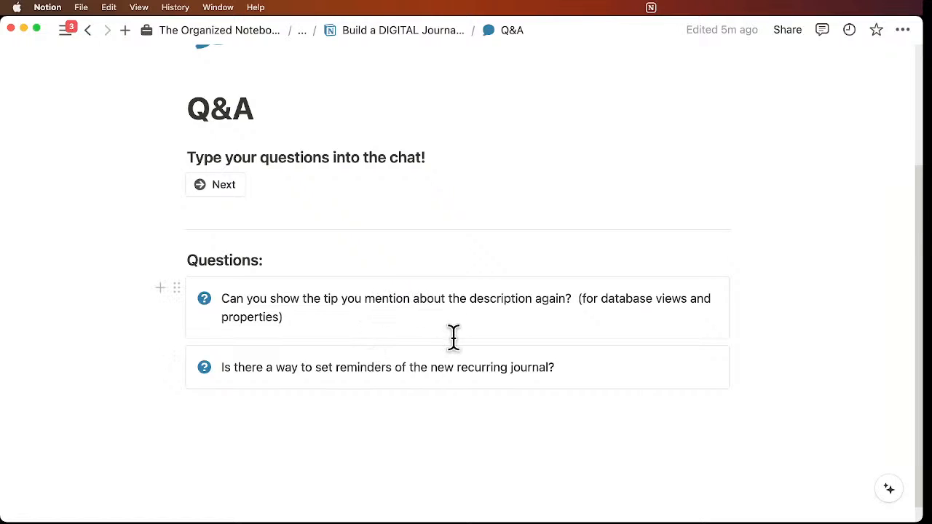
pyautogui.scroll(3, 378, 270)
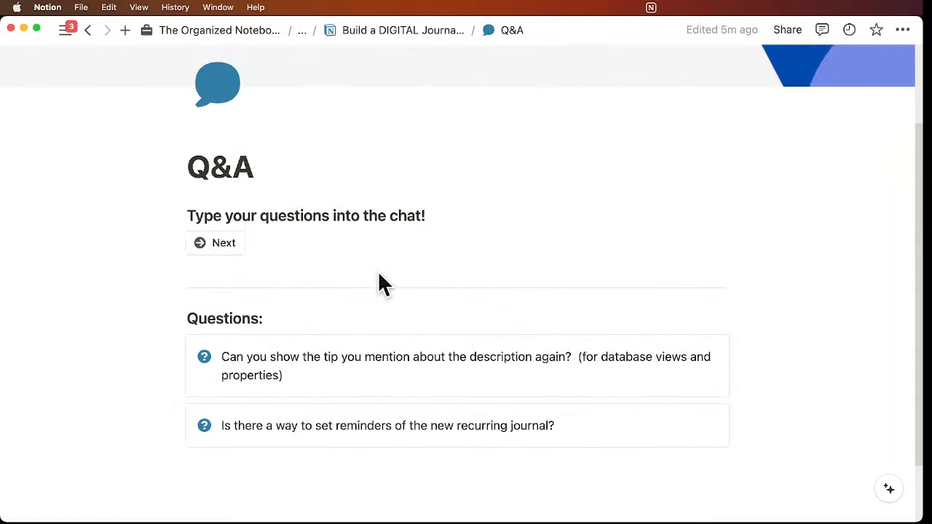
# Step: Return to the event's main page and open the Let's Build journal page inside the Let's Build! section
pyautogui.click(401, 30)
pyautogui.scroll(-7, 431, 145)
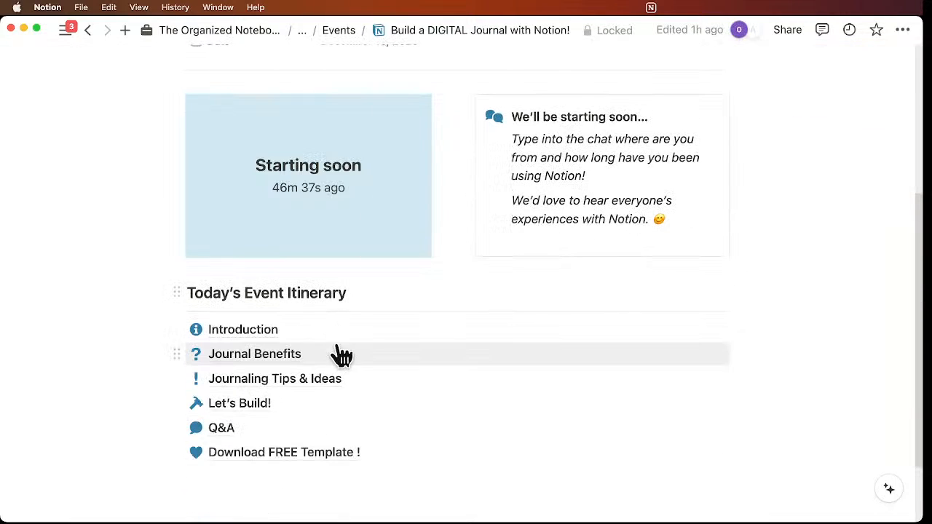
pyautogui.click(284, 408)
pyautogui.scroll(-5, 360, 267)
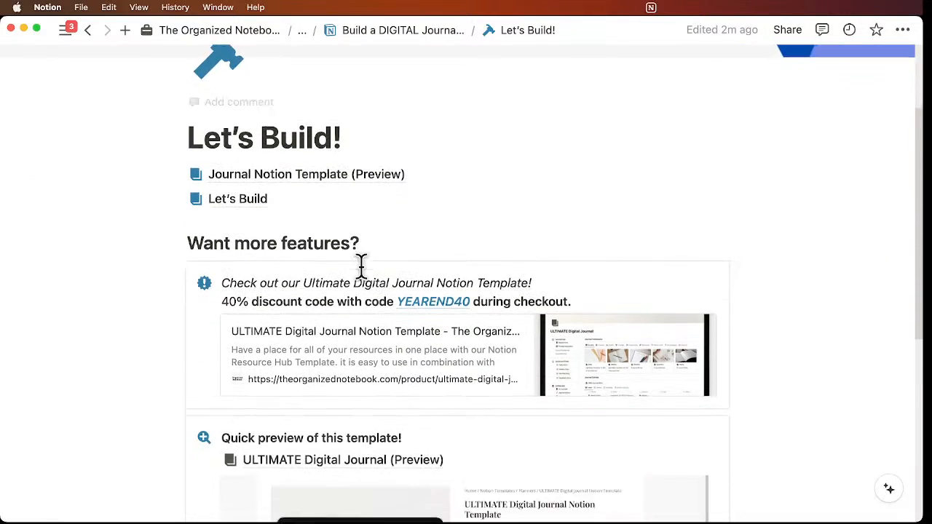
pyautogui.click(249, 144)
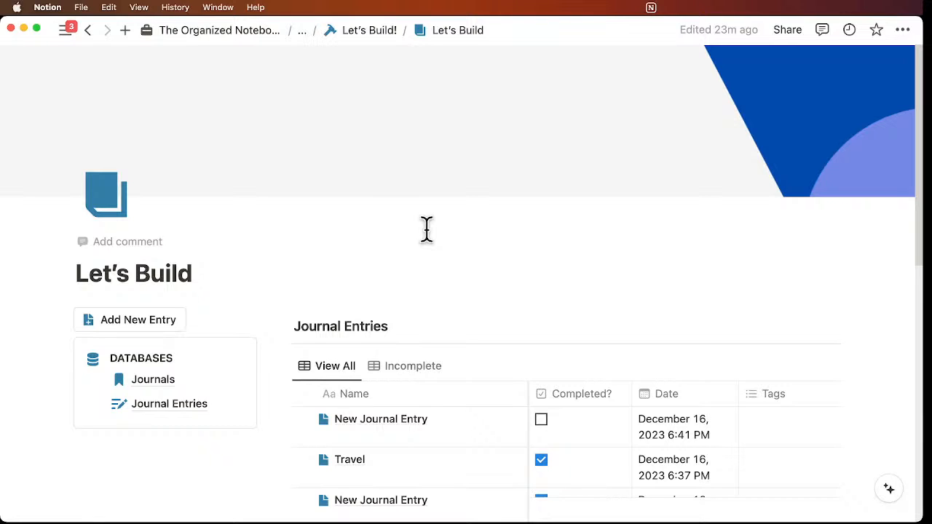
# Step: Show the description field of the View All view in Journal Entries through its view options, and close them without changes
pyautogui.scroll(-5, 426, 229)
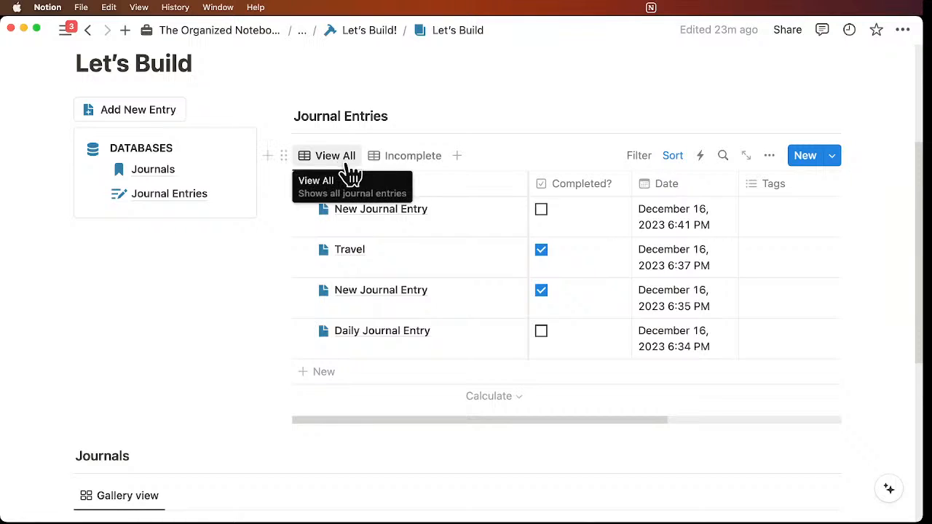
pyautogui.click(340, 160)
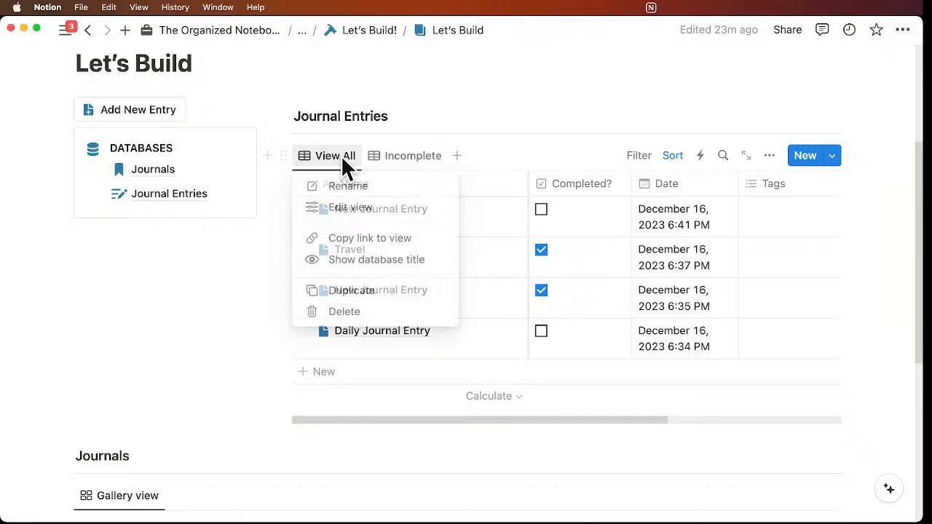
pyautogui.click(368, 213)
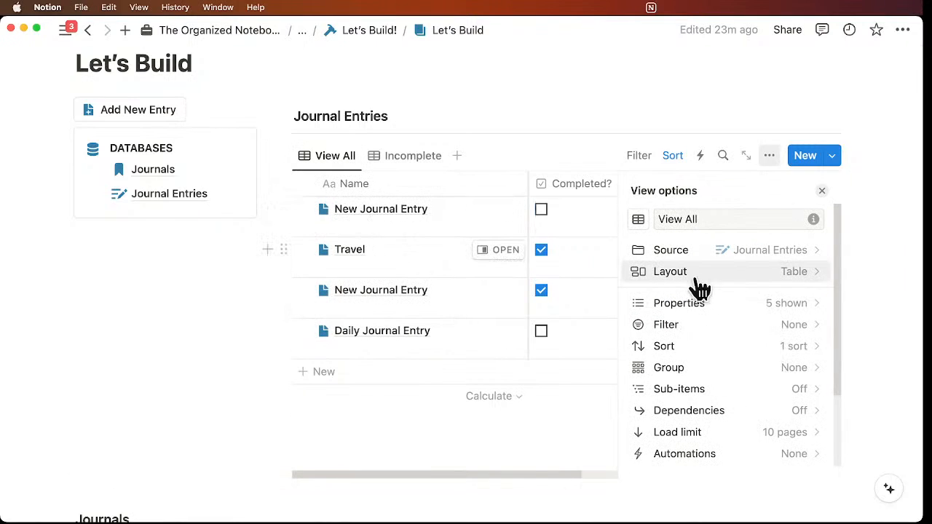
pyautogui.moveTo(814, 220)
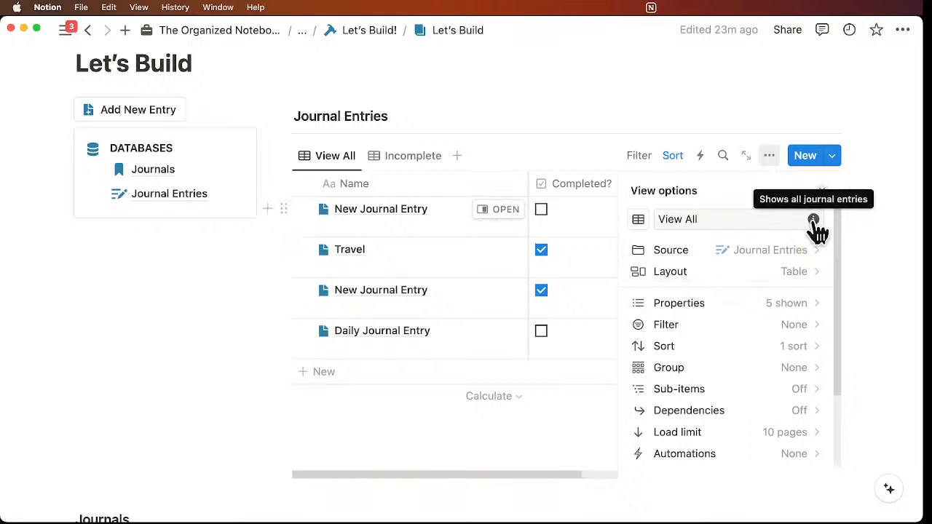
pyautogui.click(813, 220)
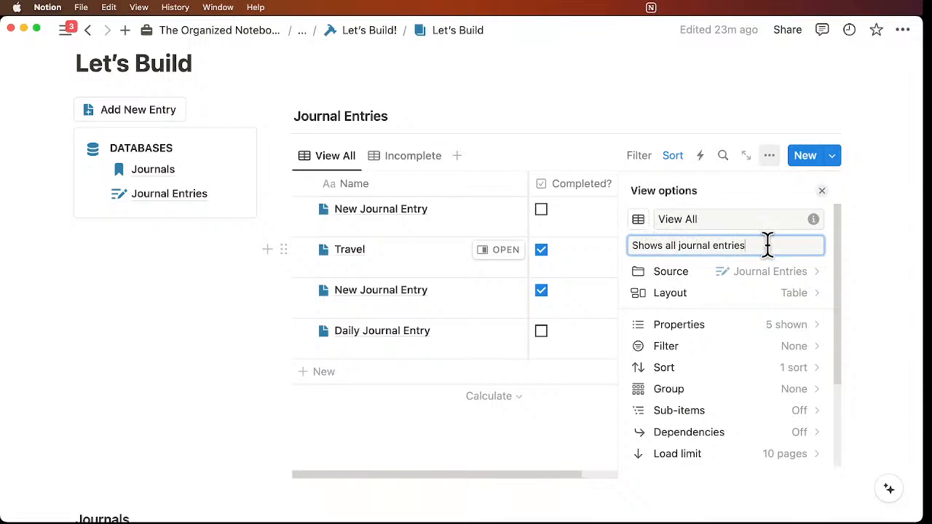
pyautogui.click(822, 192)
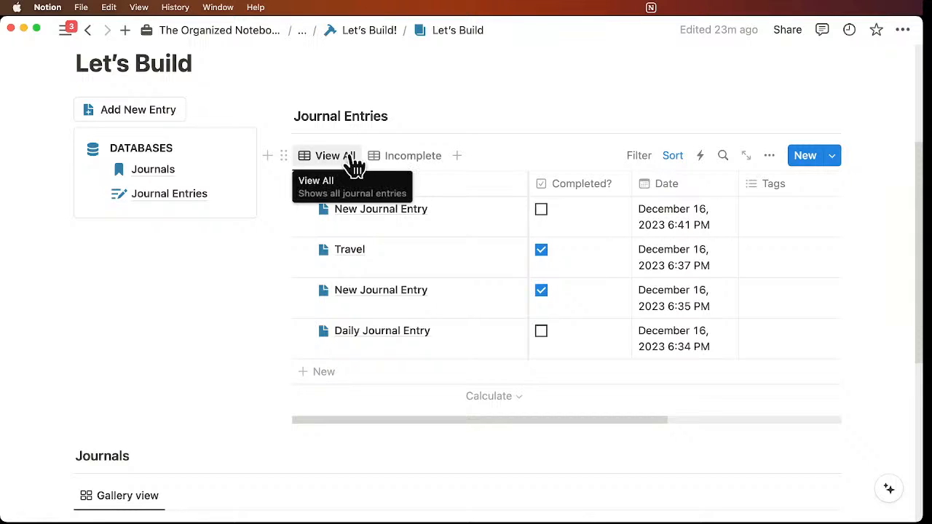
# Step: Set the description of the Incomplete view in Journal Entries to "All journals that are incomplete"
pyautogui.click(407, 168)
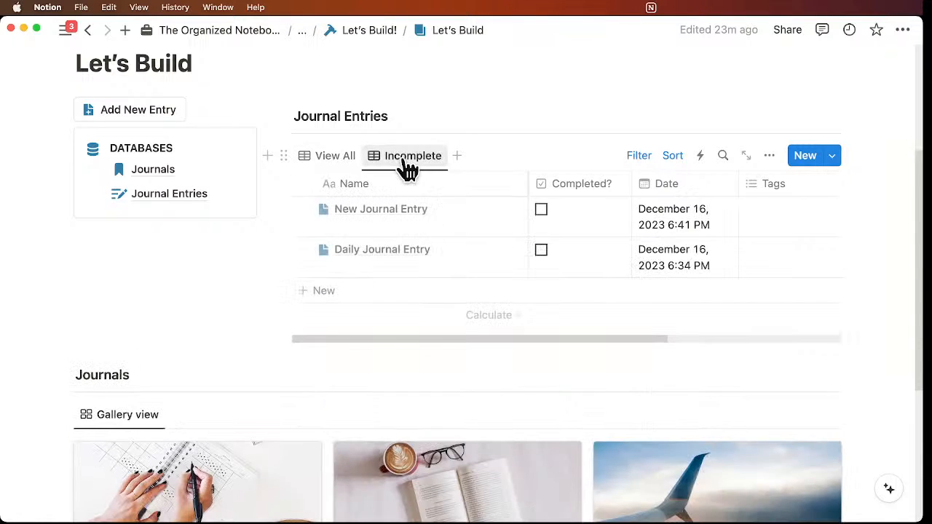
pyautogui.click(416, 165)
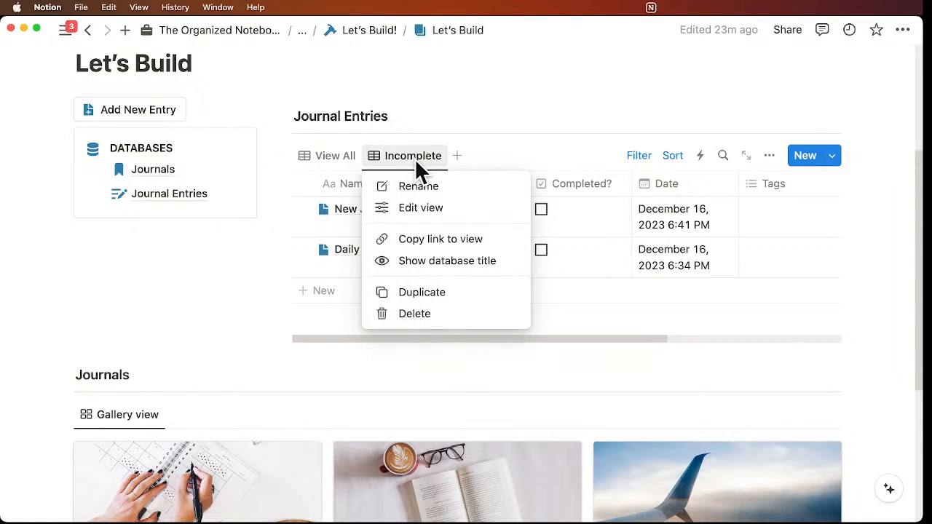
pyautogui.click(432, 213)
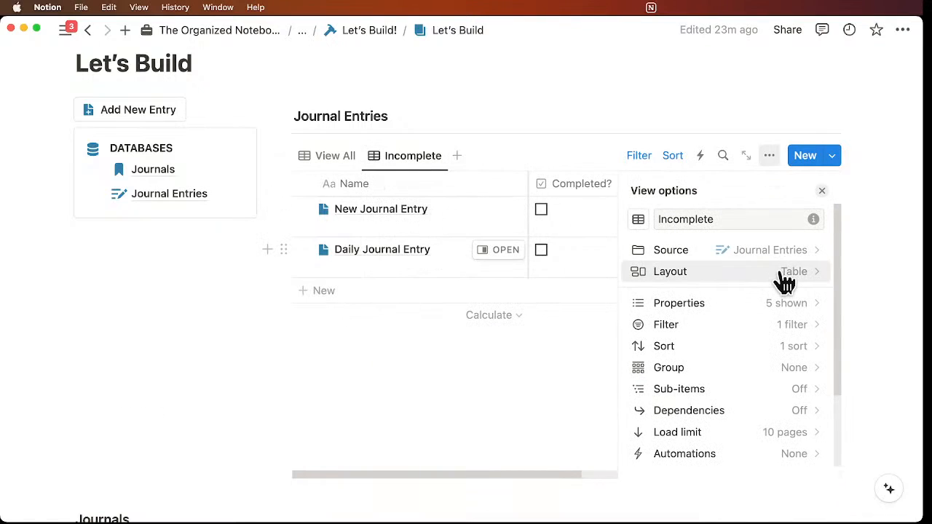
pyautogui.click(813, 220)
pyautogui.doubleClick(707, 246)
pyautogui.press('super+a')
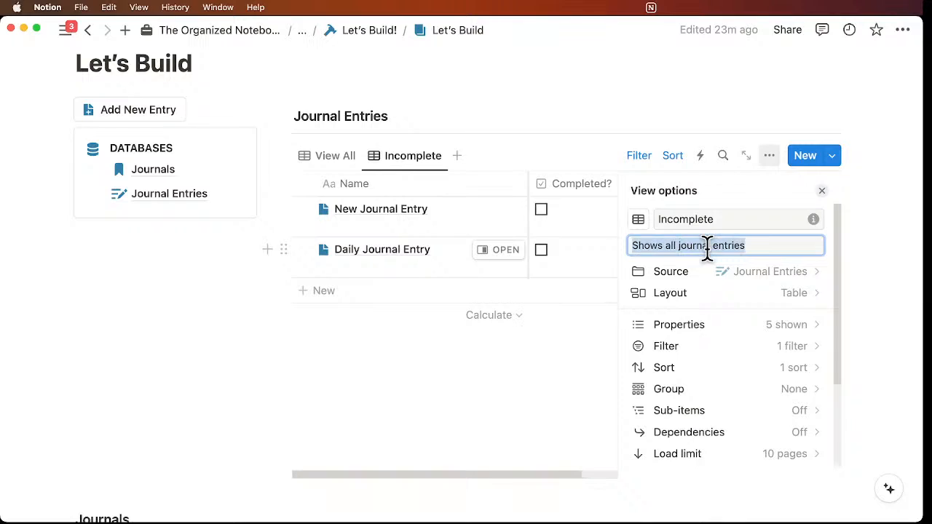
pyautogui.press('BackSpace')
pyautogui.write('All journals th')
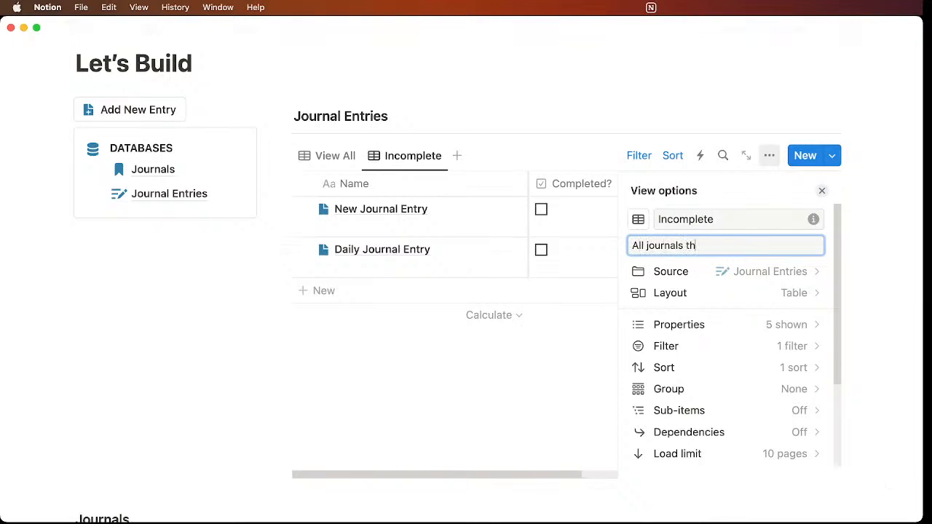
pyautogui.write('at are incomplete')
pyautogui.click(822, 191)
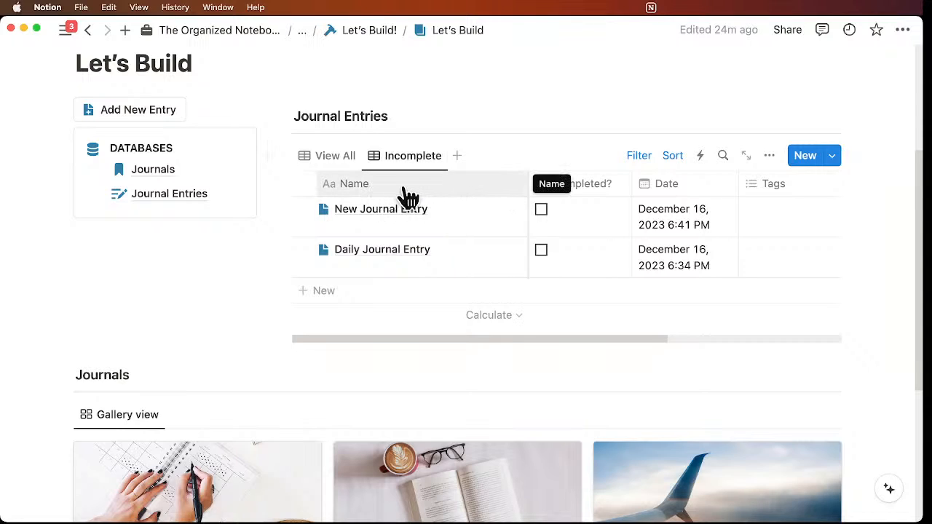
# Step: Give the Name property of Journal Entries the description "Name of the journal entry"
pyautogui.click(464, 198)
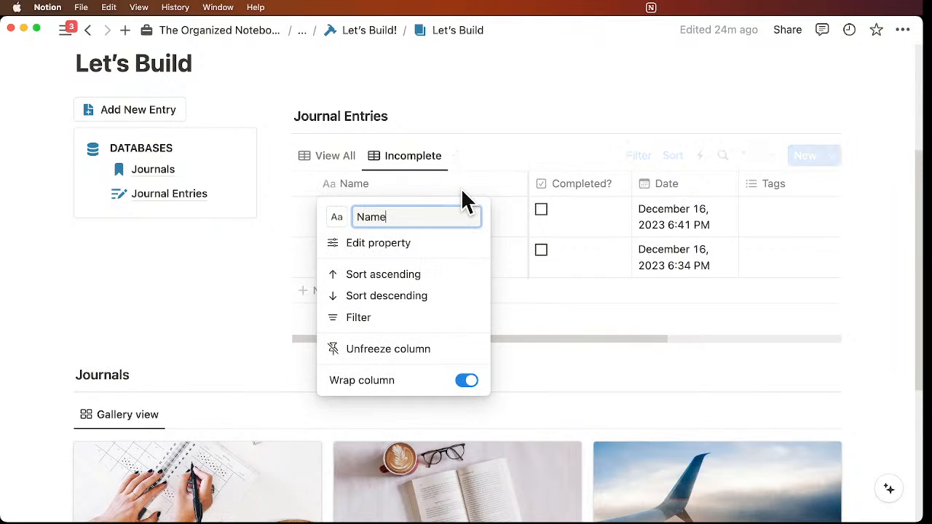
pyautogui.click(416, 246)
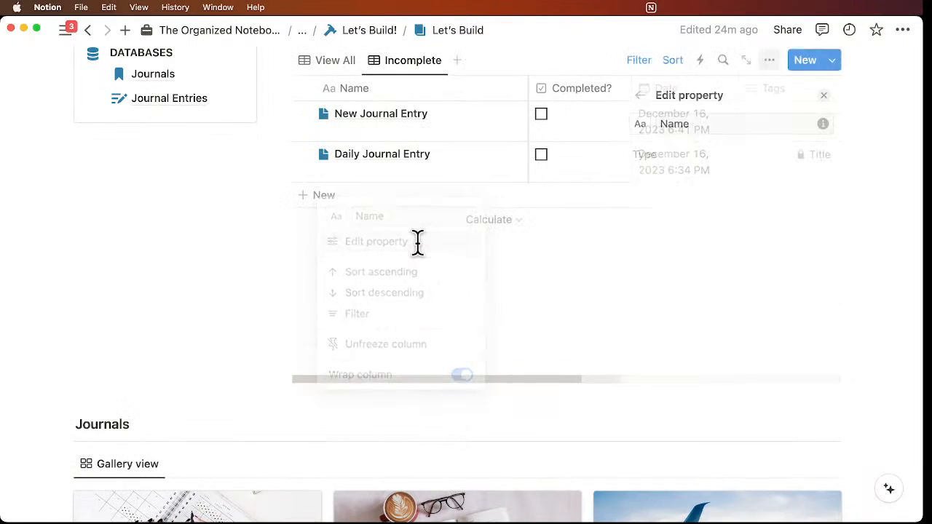
pyautogui.click(821, 126)
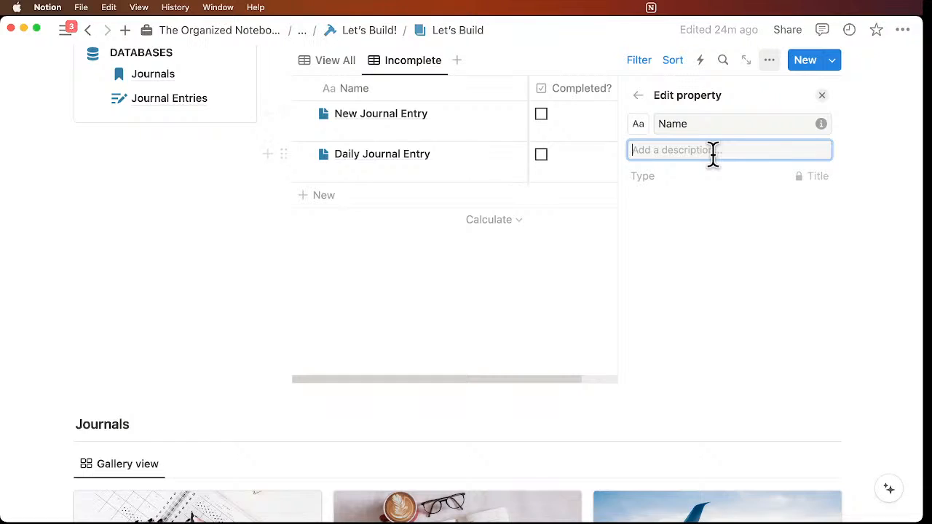
pyautogui.write('Name of the journal entry')
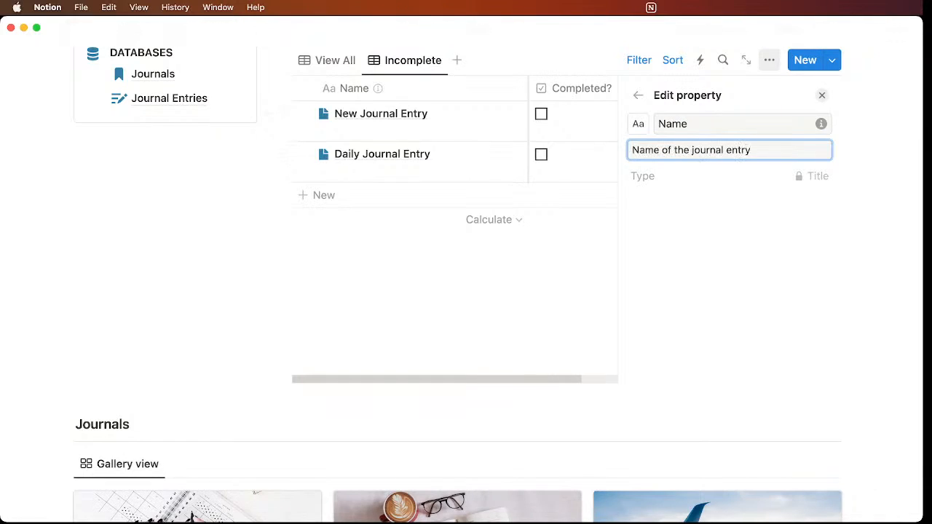
pyautogui.click(818, 96)
pyautogui.scroll(4, 649, 198)
pyautogui.moveTo(375, 219)
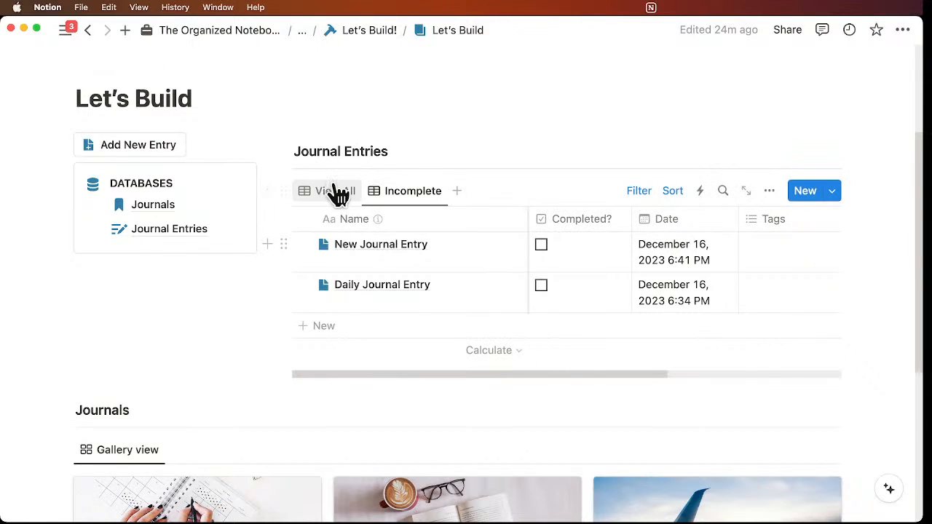
# Step: Go back to the Let's Build! page, continue to the Q&A page, and read the question about reminders for recurring journals
pyautogui.click(385, 30)
pyautogui.scroll(-10, 423, 294)
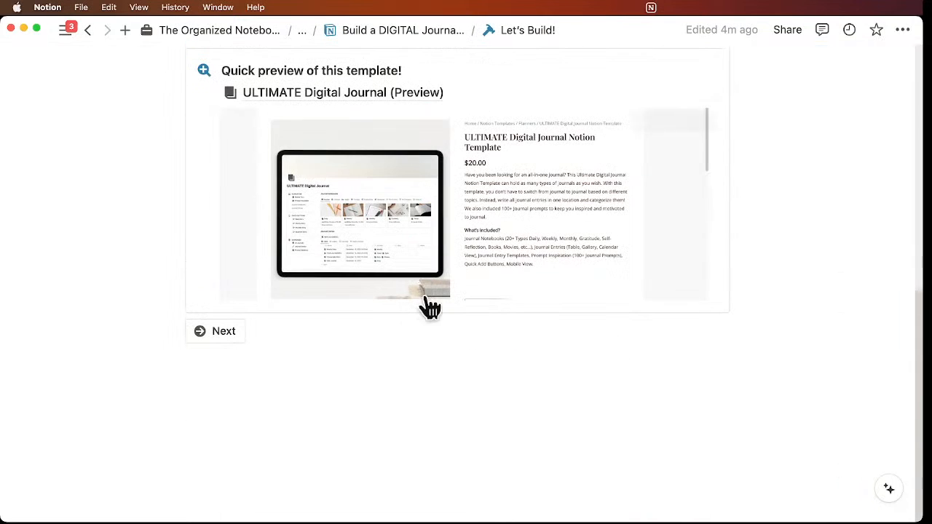
pyautogui.click(224, 331)
pyautogui.scroll(-5, 347, 298)
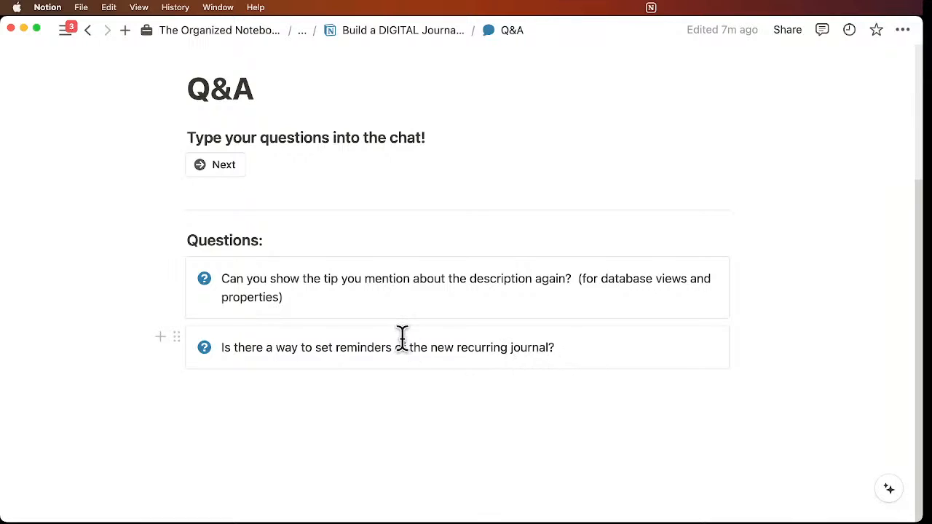
pyautogui.scroll(5, 434, 327)
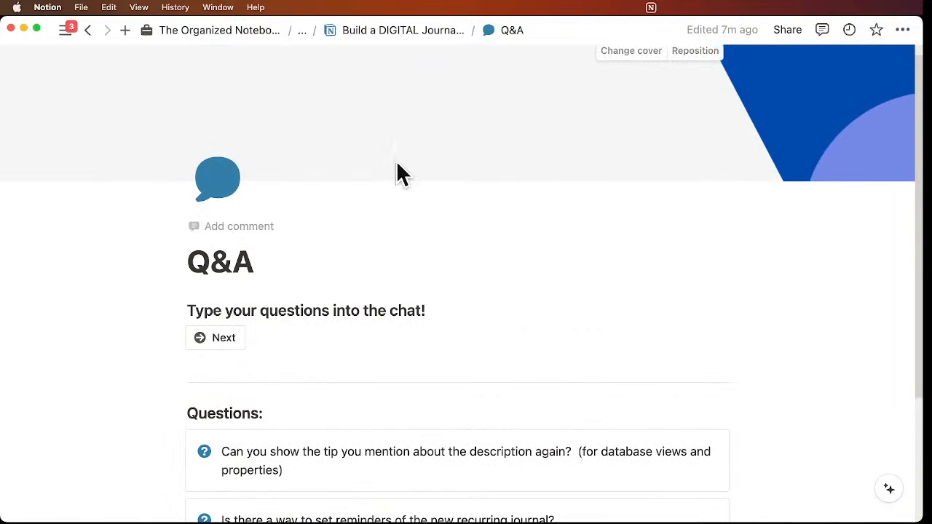
pyautogui.scroll(-5, 397, 173)
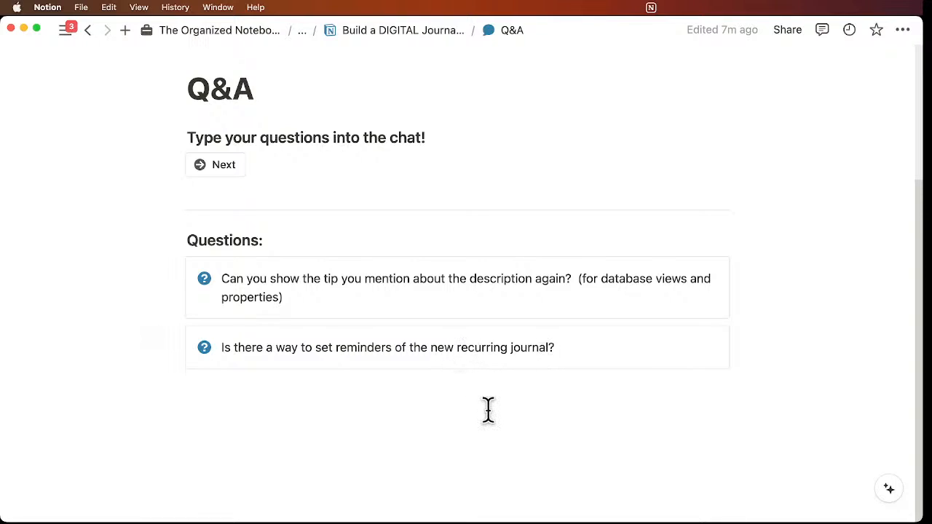
# Step: Return to the event's main page and open the Let's Build journal page from its Let's Build! section
pyautogui.click(409, 33)
pyautogui.scroll(-5, 466, 192)
pyautogui.scroll(-2, 364, 334)
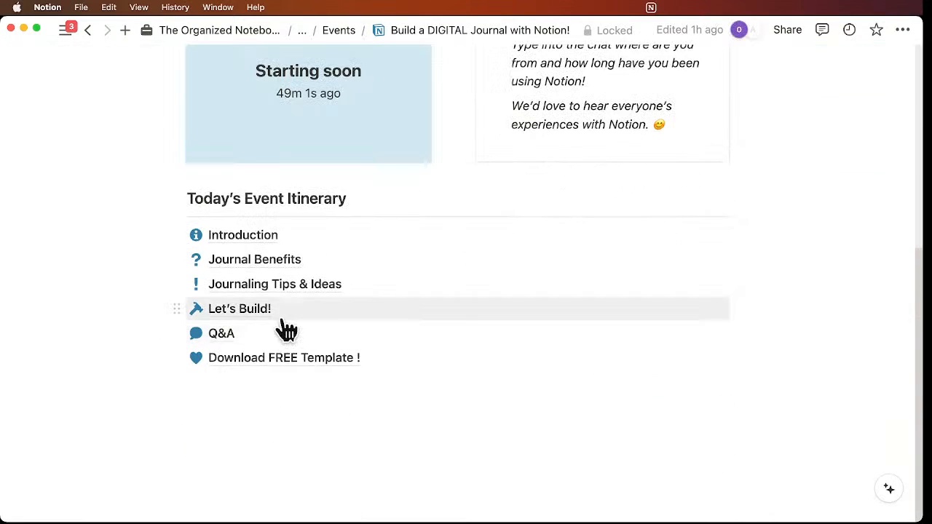
pyautogui.click(264, 309)
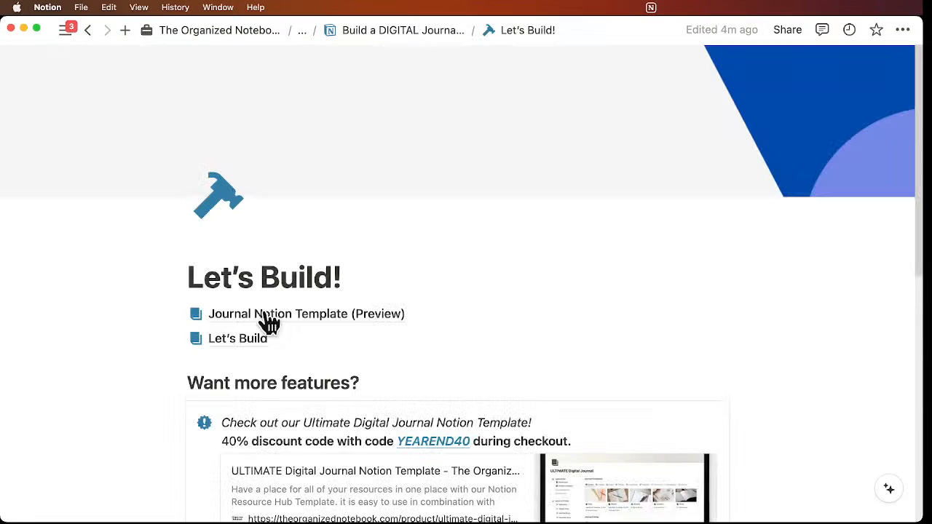
pyautogui.scroll(-5, 273, 313)
pyautogui.scroll(-2, 405, 192)
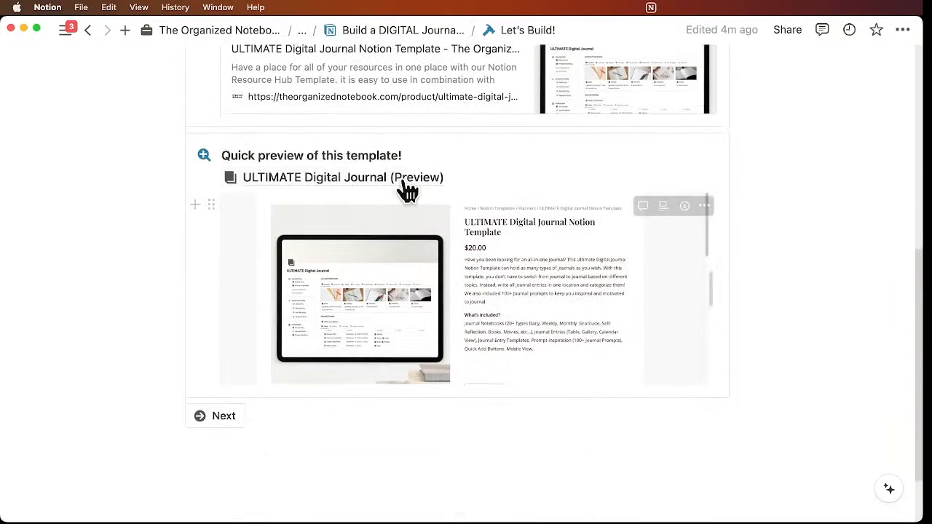
pyautogui.scroll(5, 400, 193)
pyautogui.click(280, 195)
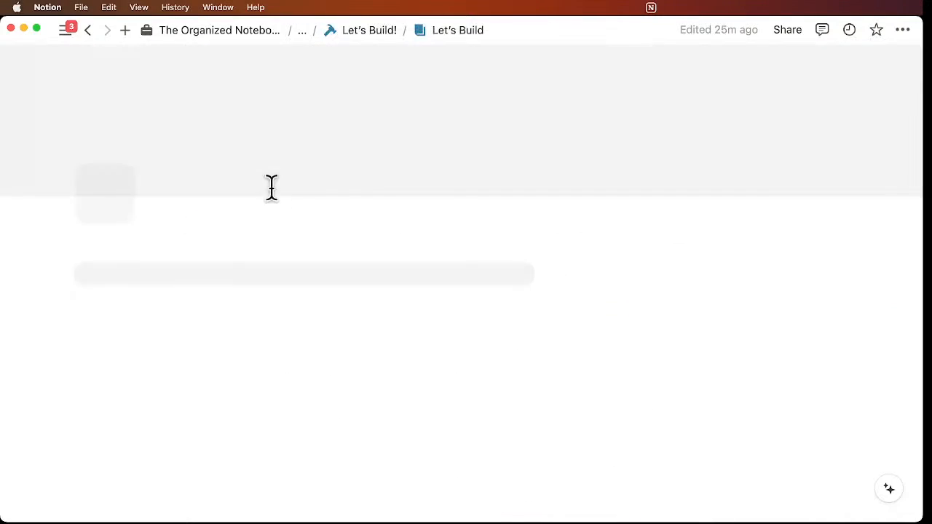
pyautogui.scroll(-5, 487, 243)
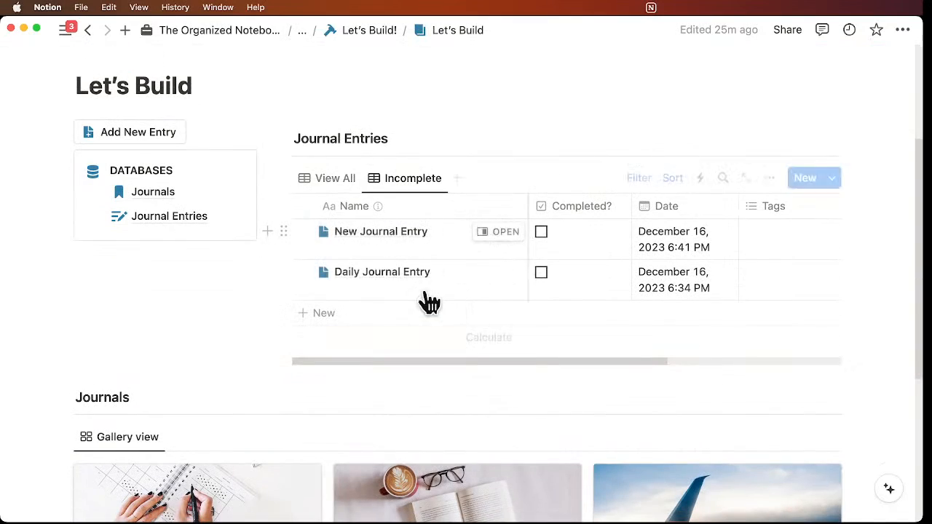
# Step: Show the Get notified options of the New Journal Entry page in Journal Entries, and close the entry without changes
pyautogui.click(500, 234)
pyautogui.scroll(-2, 615, 278)
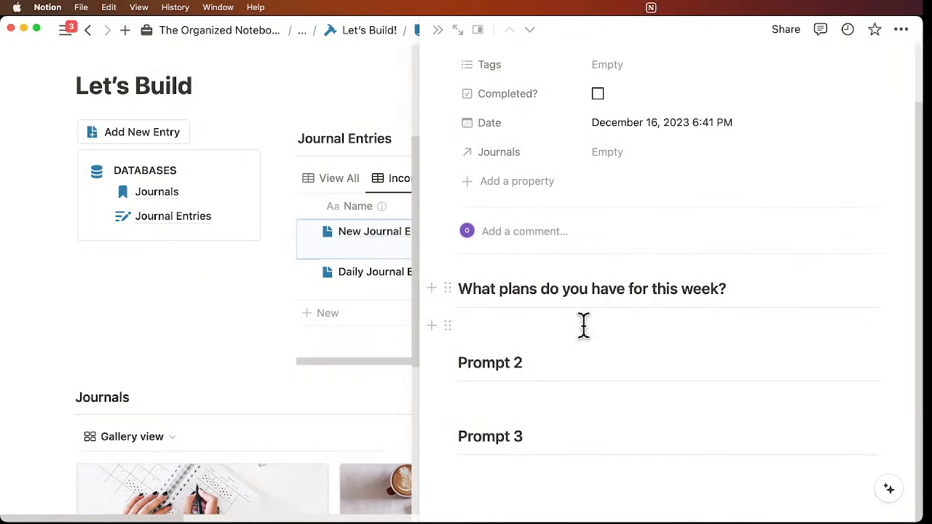
pyautogui.scroll(2, 564, 327)
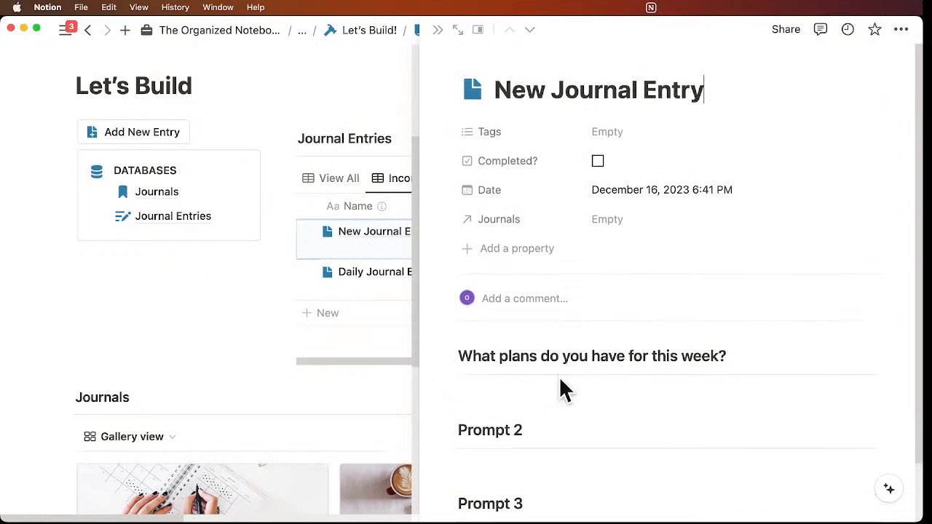
pyautogui.click(483, 388)
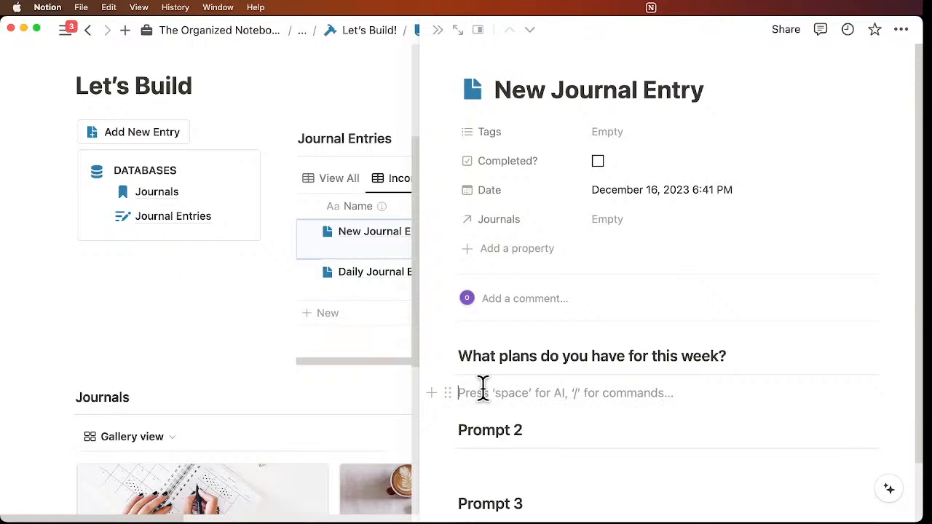
pyautogui.click(903, 32)
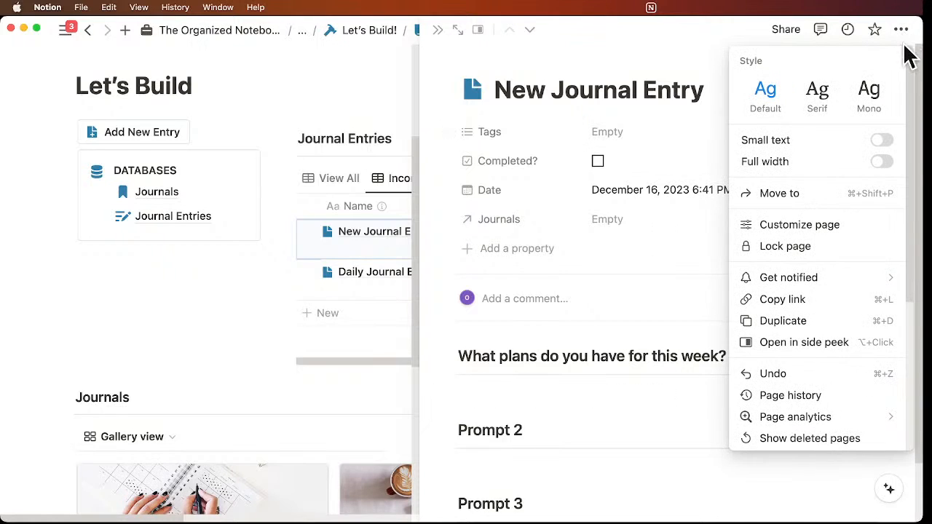
pyautogui.moveTo(891, 280)
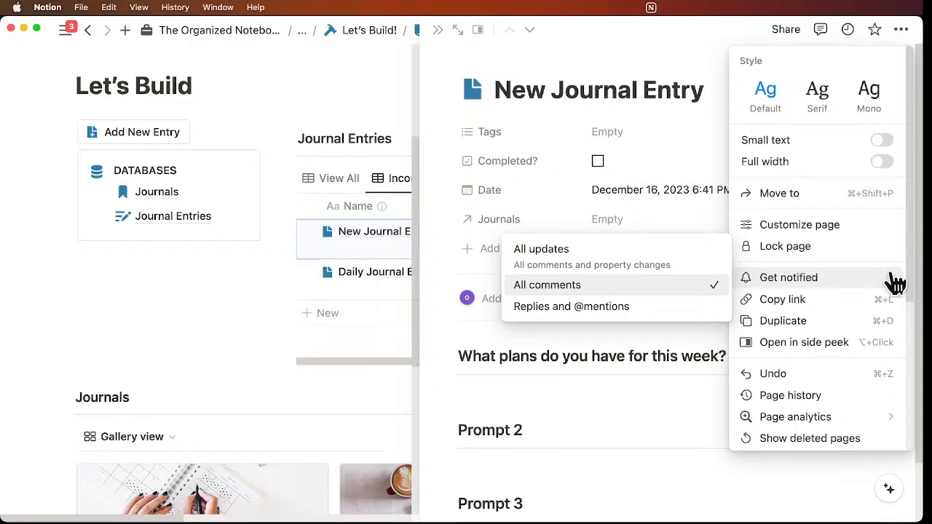
pyautogui.moveTo(801, 276)
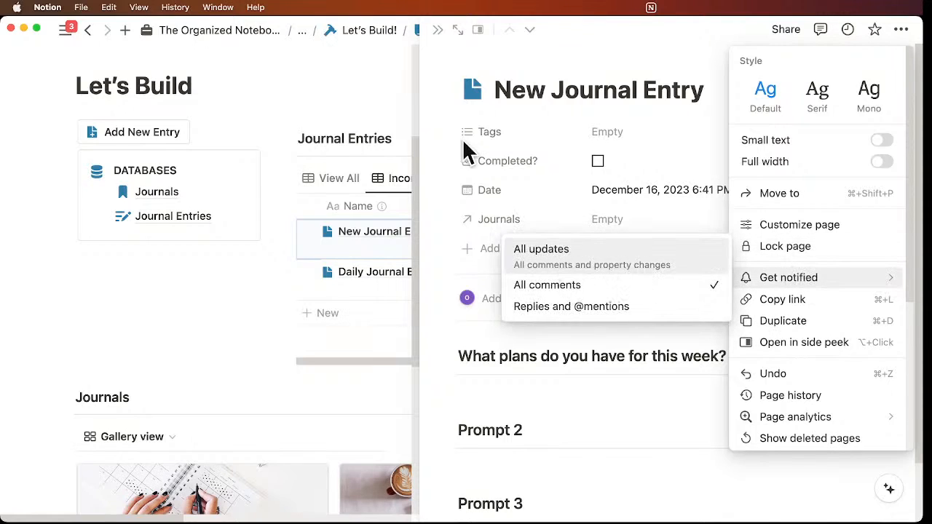
pyautogui.click(441, 30)
pyautogui.click(437, 32)
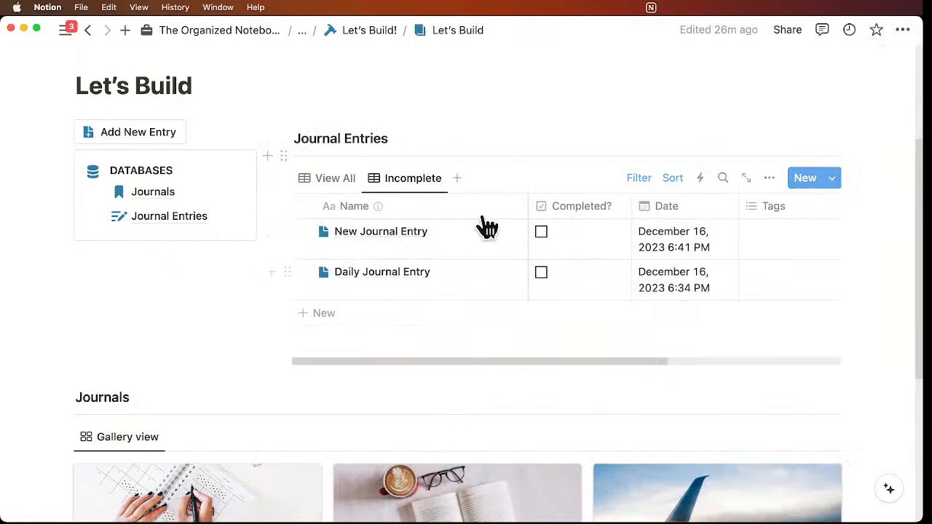
# Step: Leave the journal page for the Let's Build! section and continue to the Q&A page to check for remaining questions
pyautogui.scroll(3, 482, 225)
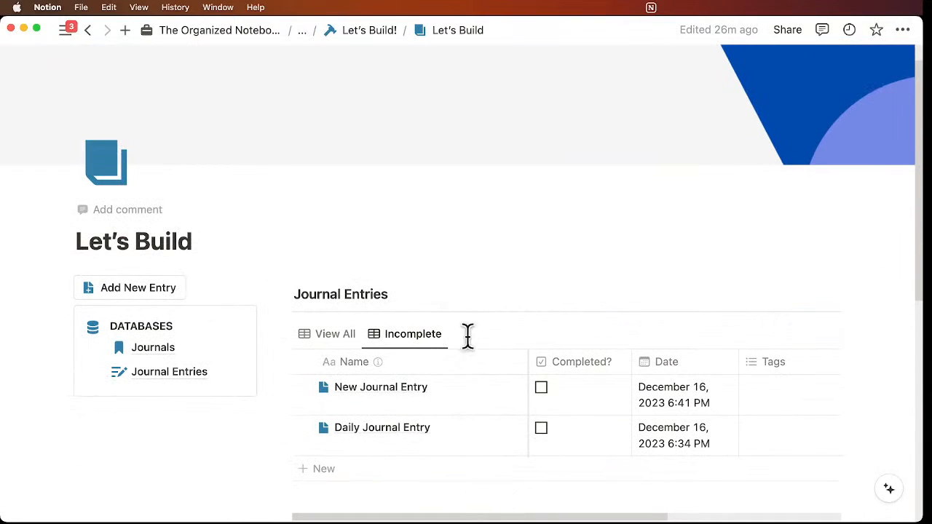
pyautogui.click(364, 36)
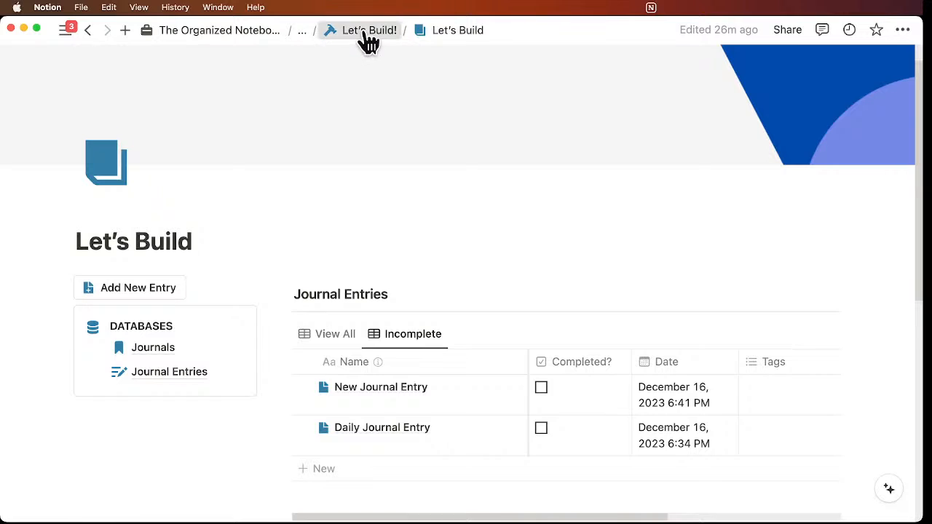
pyautogui.scroll(-5, 451, 269)
pyautogui.scroll(-5, 446, 279)
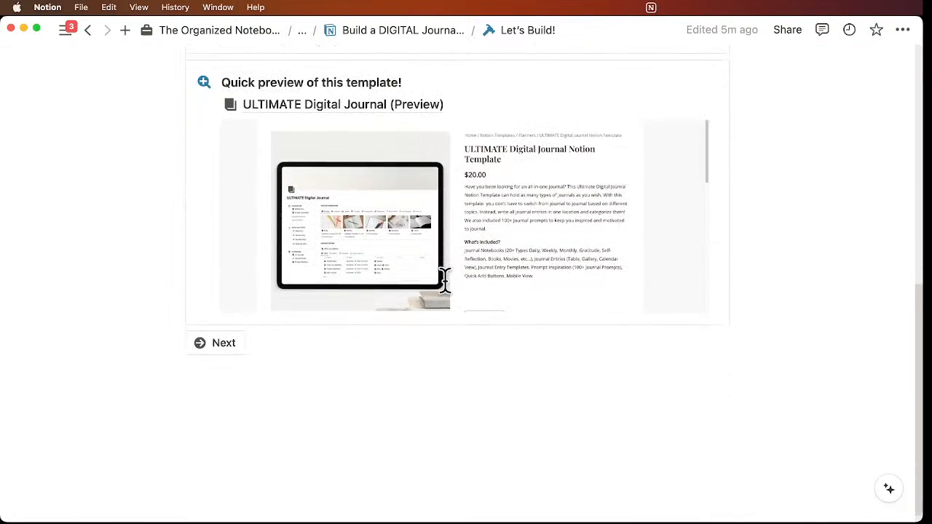
pyautogui.click(220, 339)
pyautogui.scroll(-4, 416, 325)
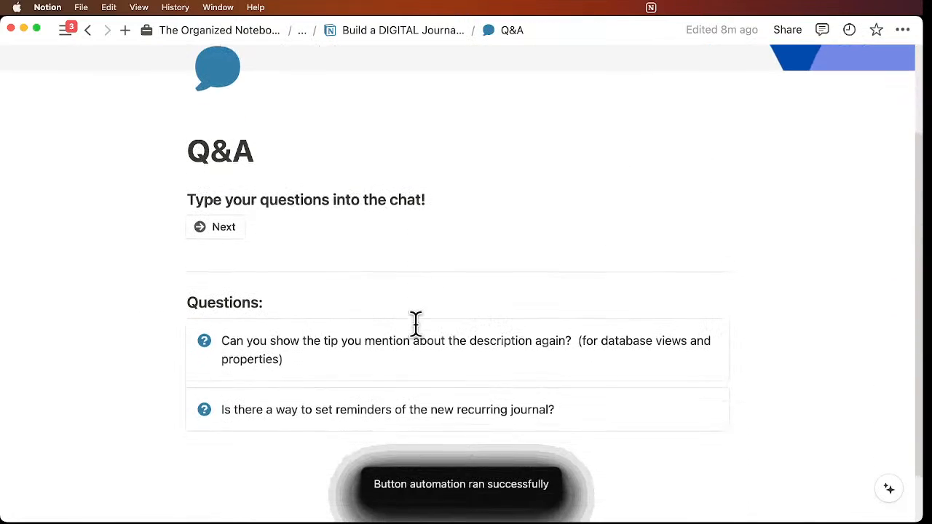
pyautogui.scroll(1, 450, 381)
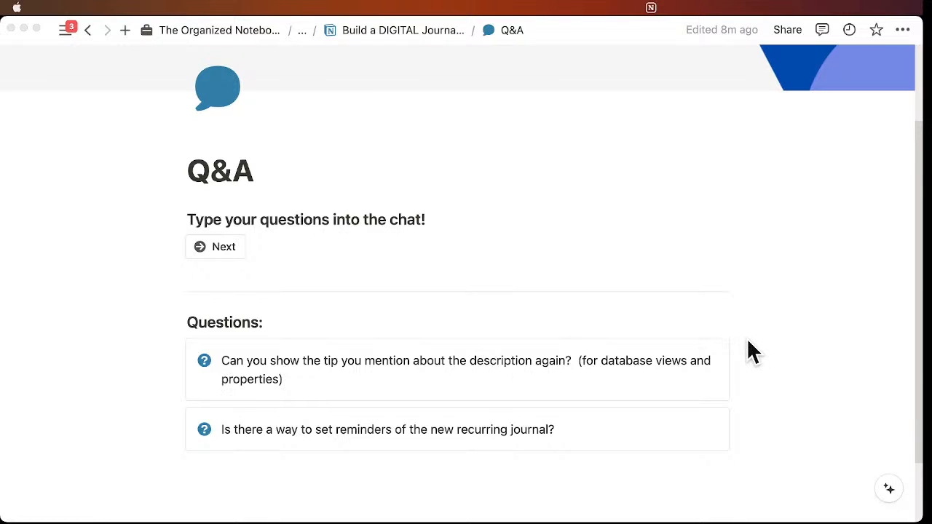
pyautogui.click(537, 521)
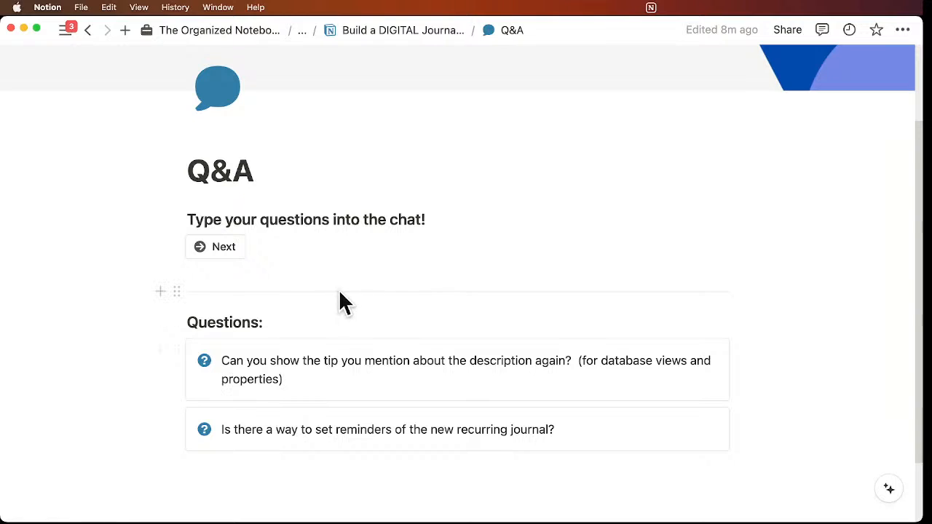
# Step: Continue to the Download FREE Template ! page and look over the workshop template link, store offer and contact section
pyautogui.click(225, 251)
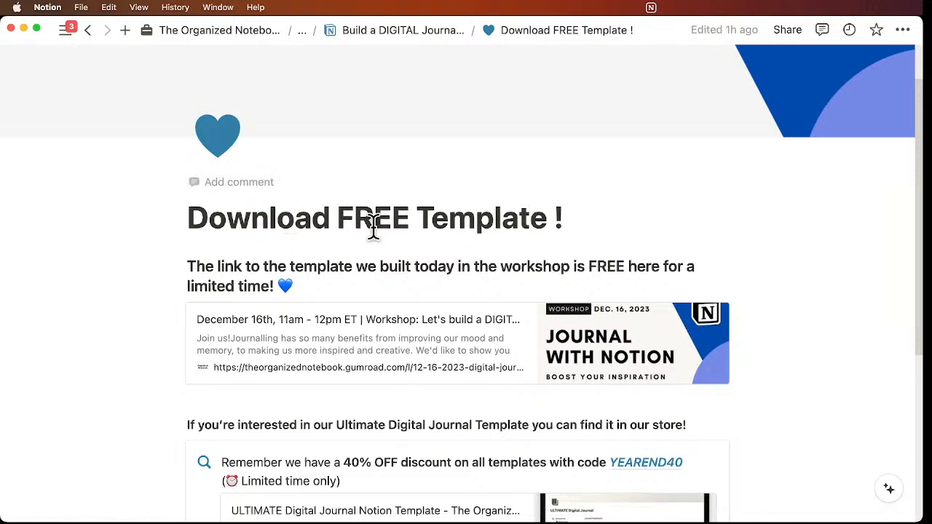
pyautogui.scroll(-1, 393, 351)
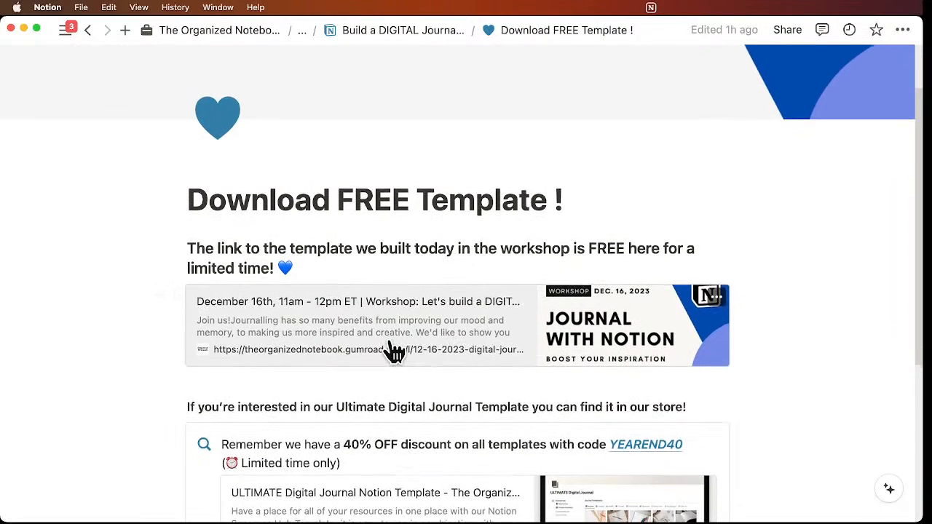
pyautogui.scroll(-1, 393, 351)
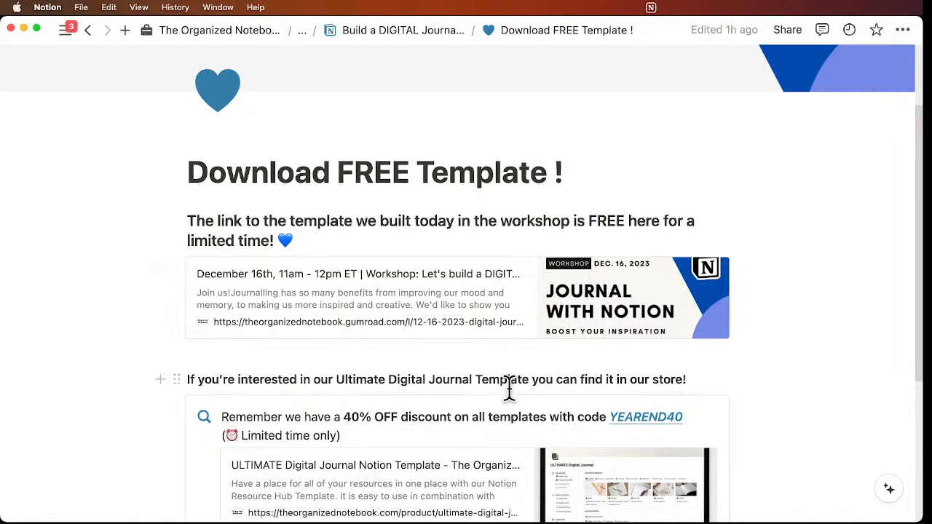
pyautogui.scroll(-4, 510, 387)
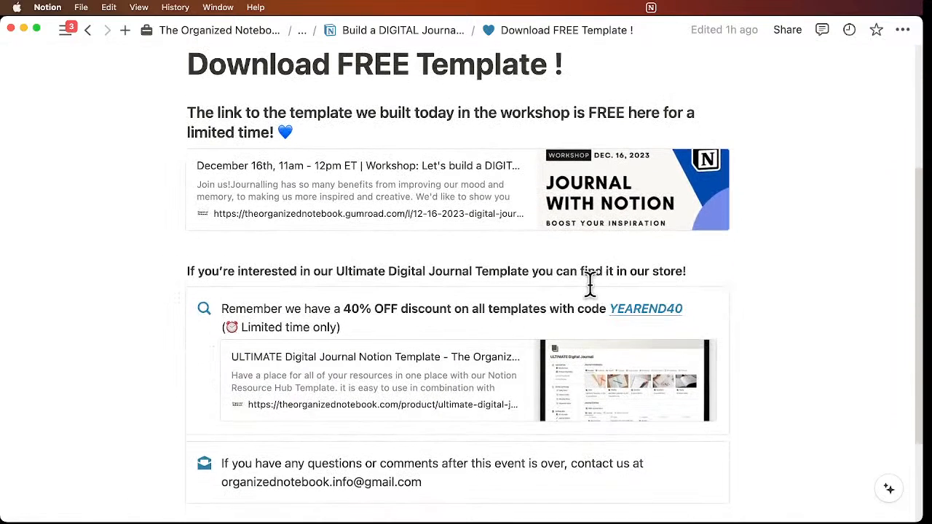